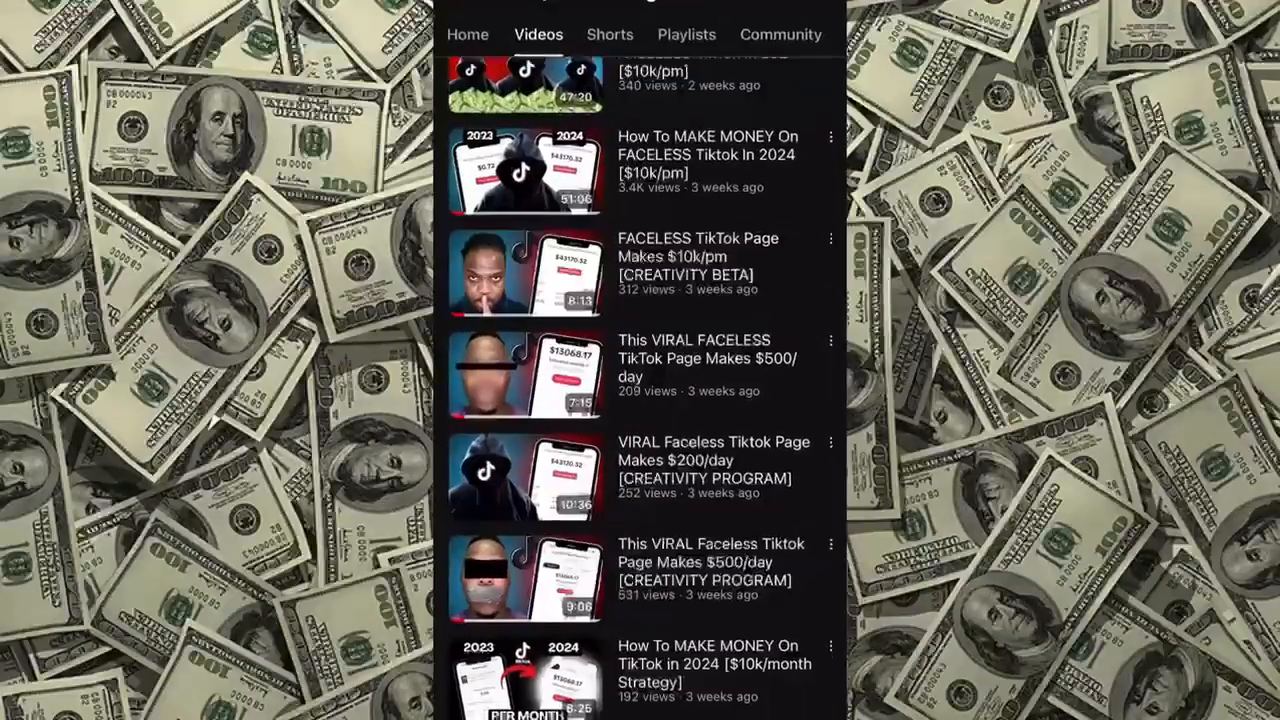
{"action": "scroll", "coordinate": [640, 360], "scroll_direction": "down", "scroll_amount": 10}
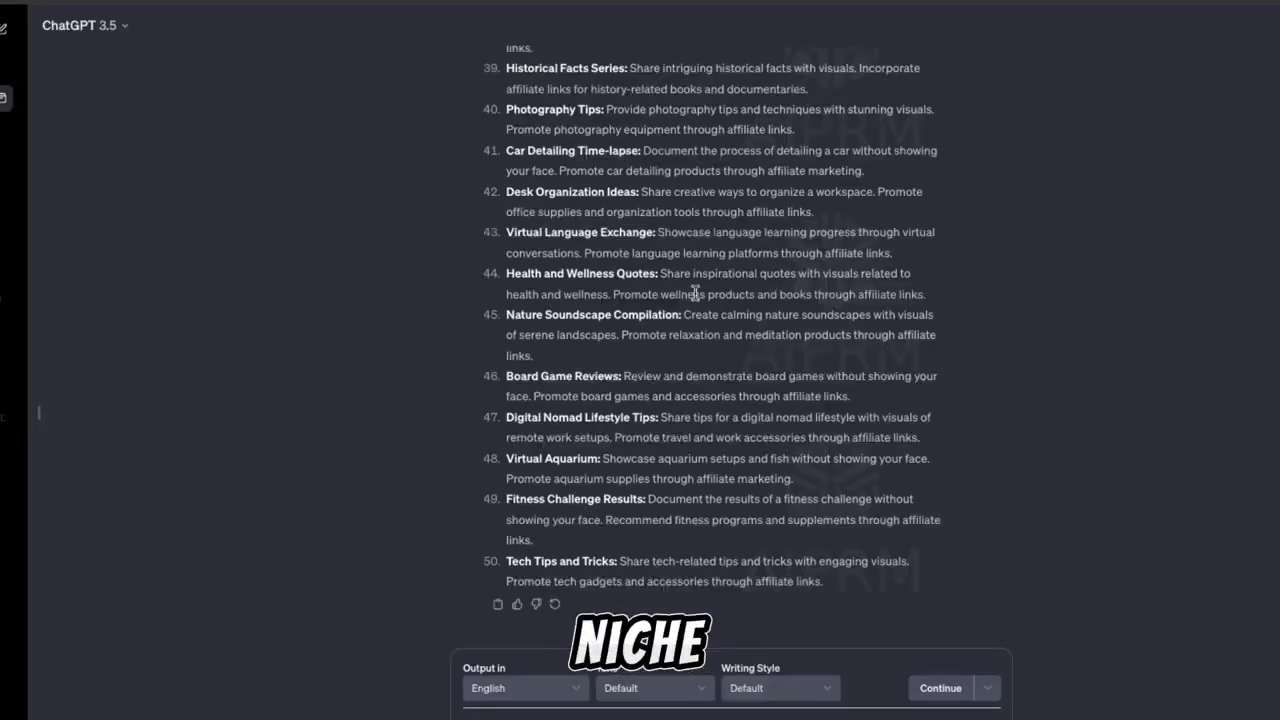
Step: Review the TikTok niche prompt, highlighting its requirements for easy creation, endless content ideas, scaling to other platforms and additional revenue
{"action": "scroll", "coordinate": [689, 293], "scroll_direction": "up", "scroll_amount": 8}
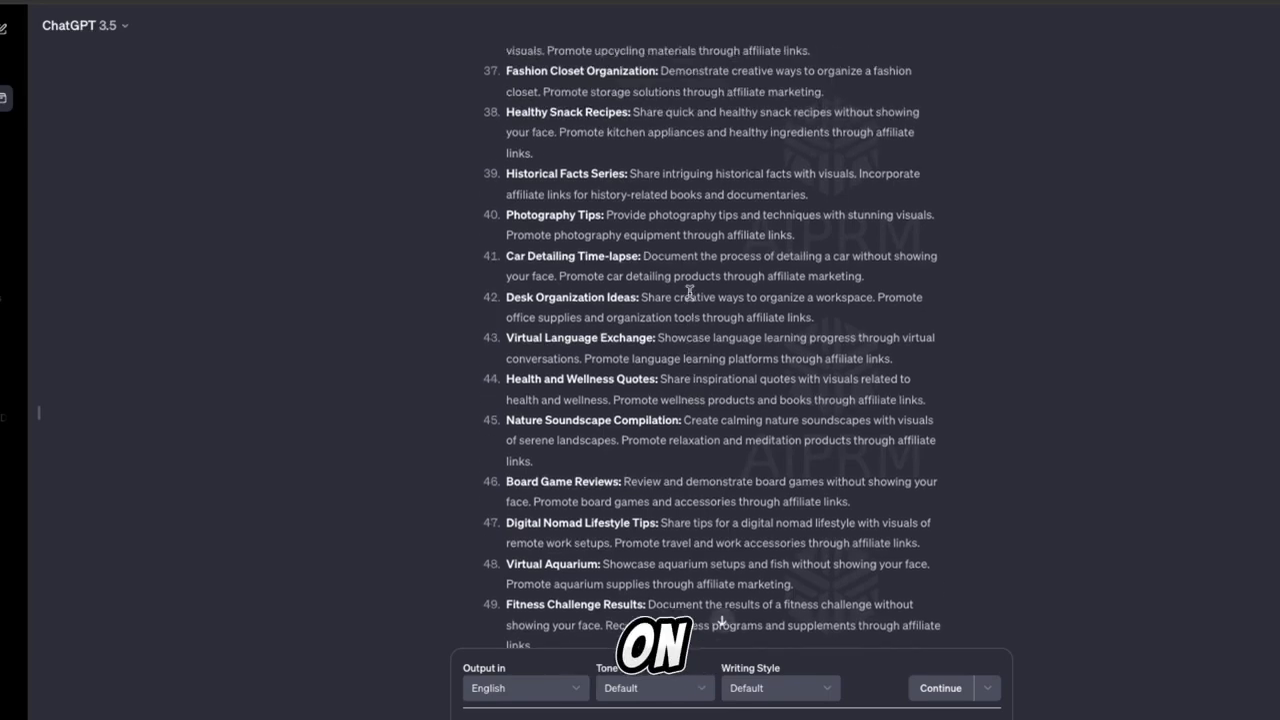
{"action": "scroll", "coordinate": [689, 297], "scroll_direction": "up", "scroll_amount": 12}
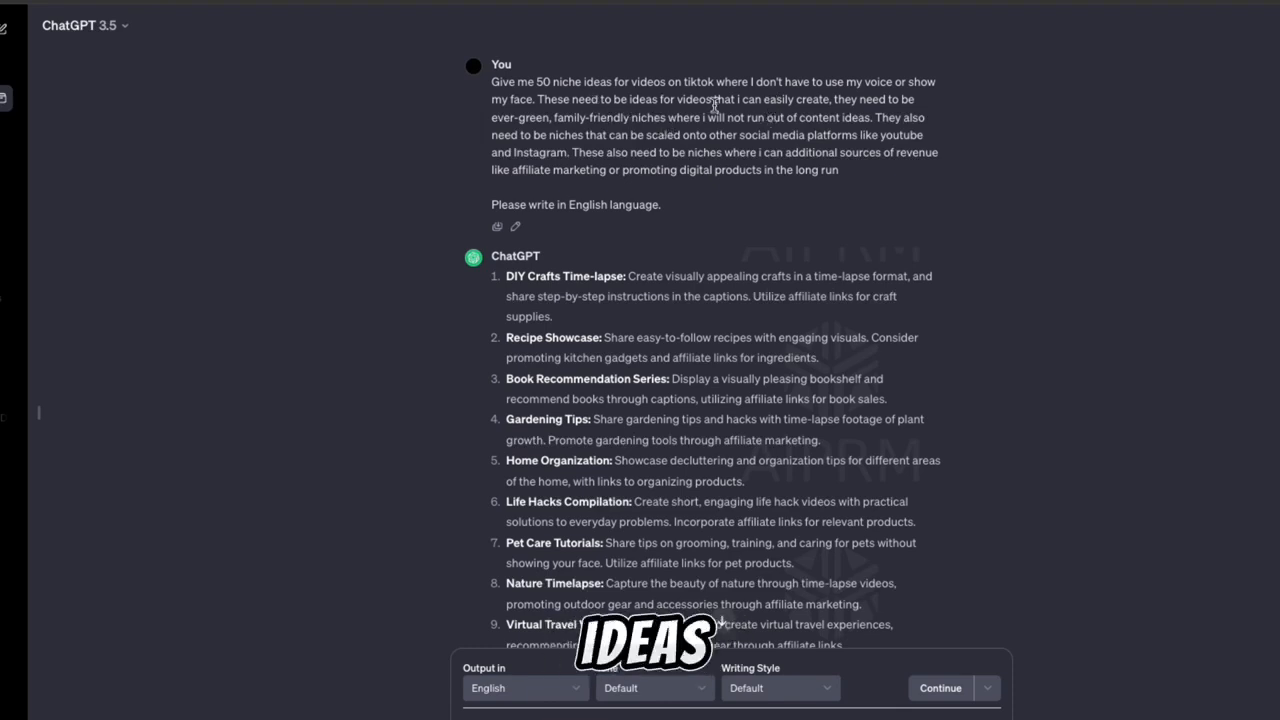
{"action": "left_click_drag", "start_coordinate": [782, 99], "coordinate": [912, 97]}
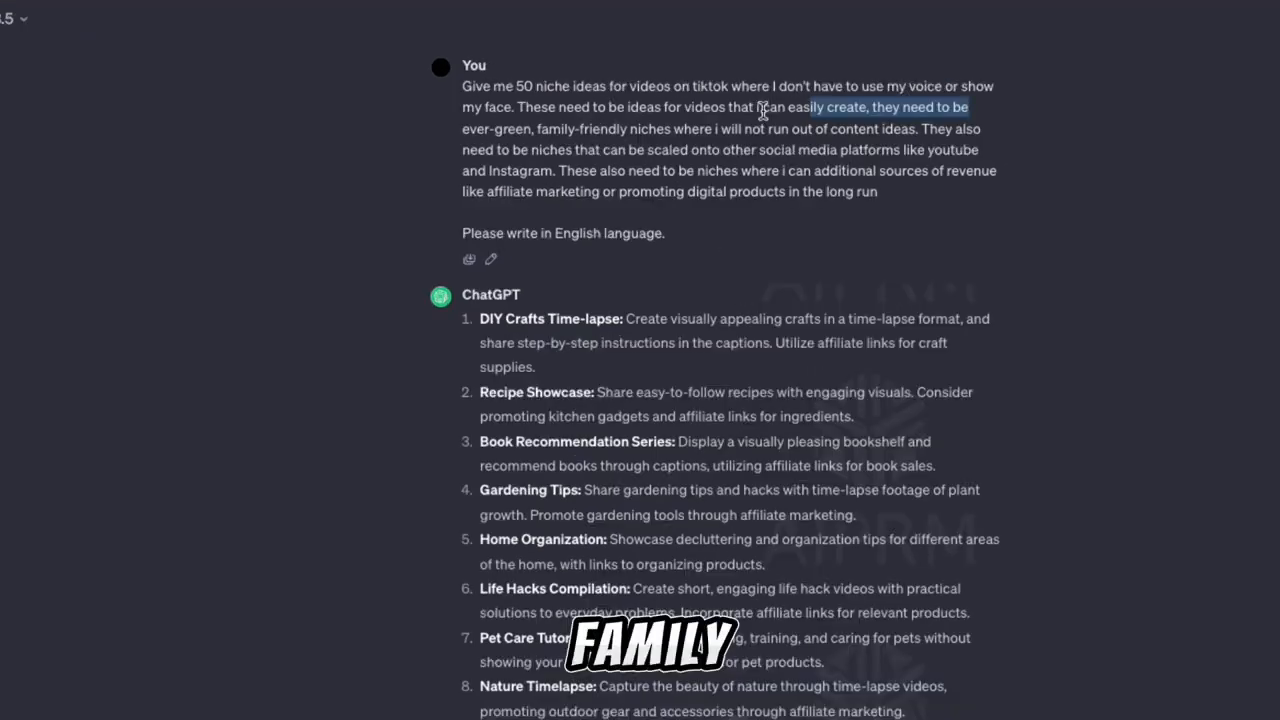
{"action": "left_click_drag", "start_coordinate": [699, 130], "coordinate": [858, 132]}
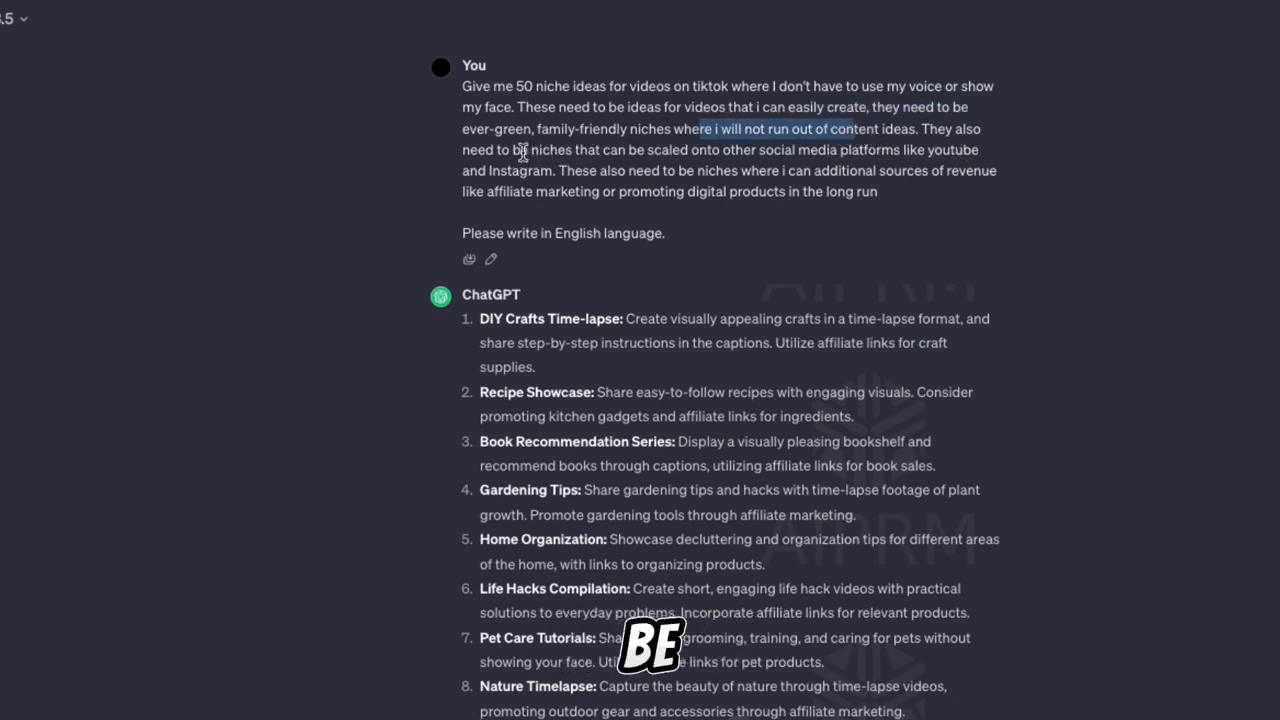
{"action": "left_click_drag", "start_coordinate": [522, 155], "coordinate": [685, 151]}
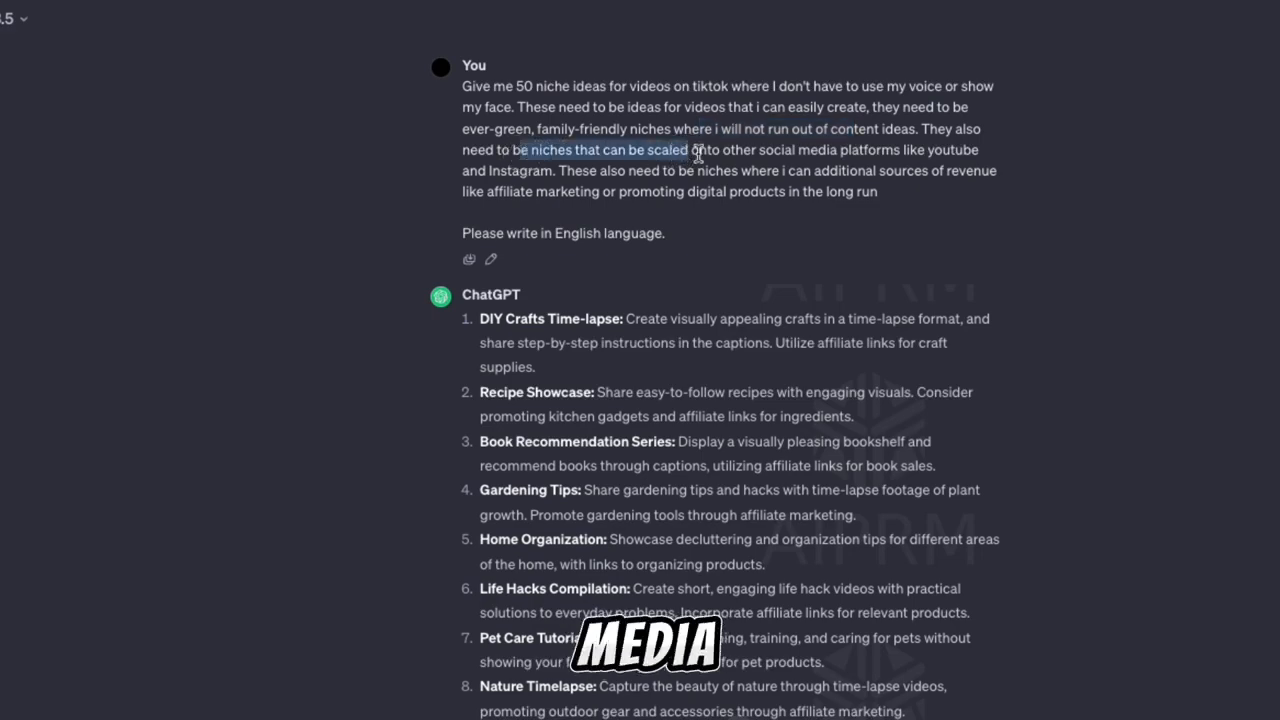
{"action": "left_click", "coordinate": [667, 165]}
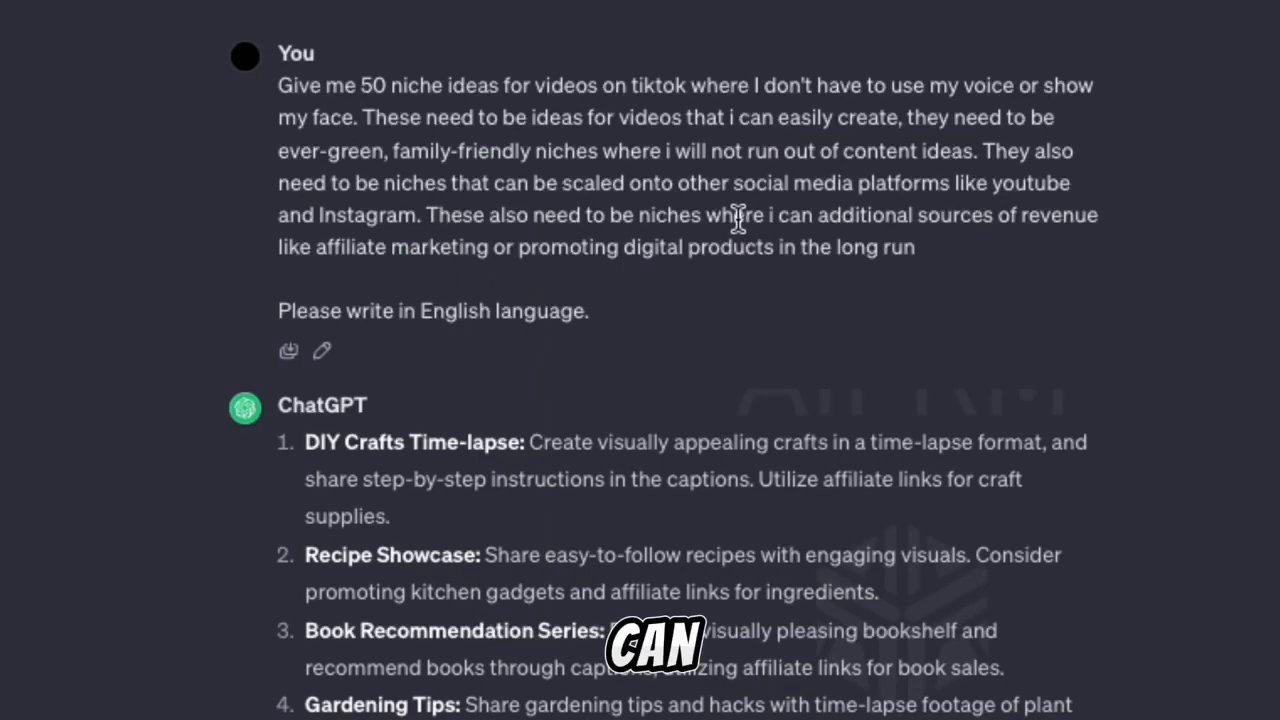
{"action": "left_click_drag", "start_coordinate": [743, 129], "coordinate": [844, 131]}
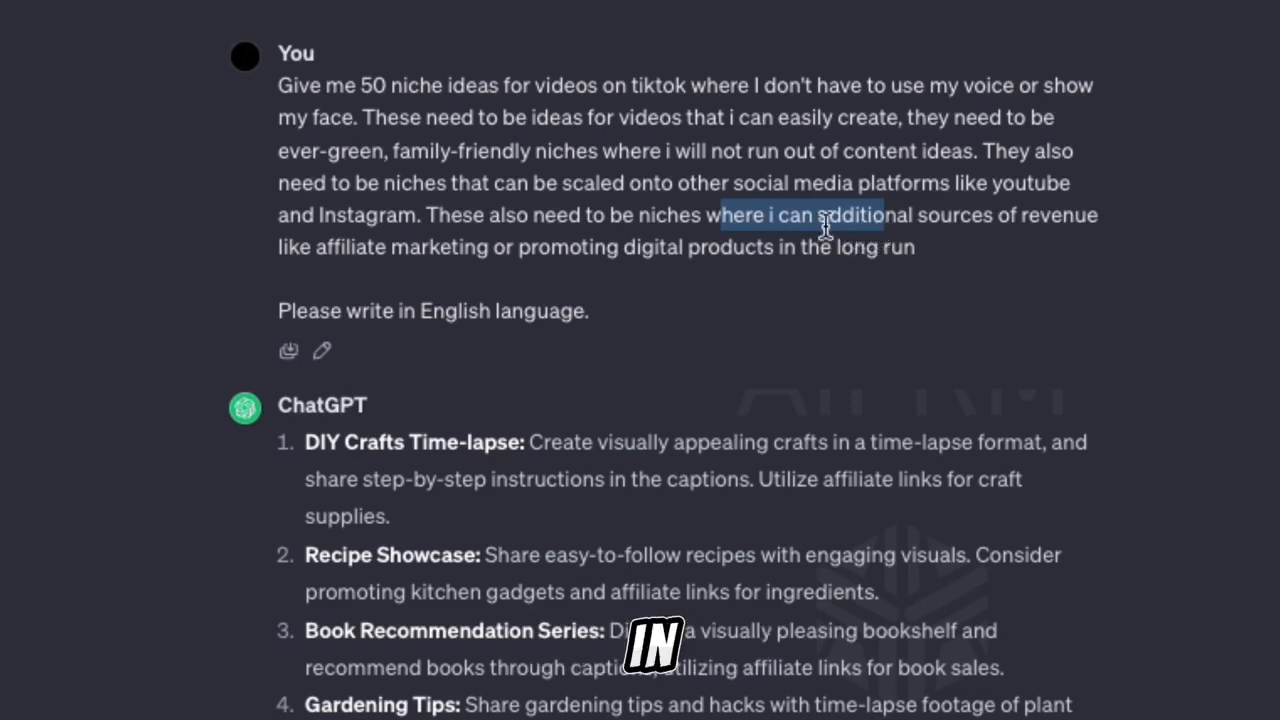
Step: Select the whole niche-ideas prompt text, leaving out the closing line about writing in English
{"action": "left_click", "coordinate": [817, 211]}
{"action": "left_click_drag", "start_coordinate": [282, 86], "coordinate": [920, 255]}
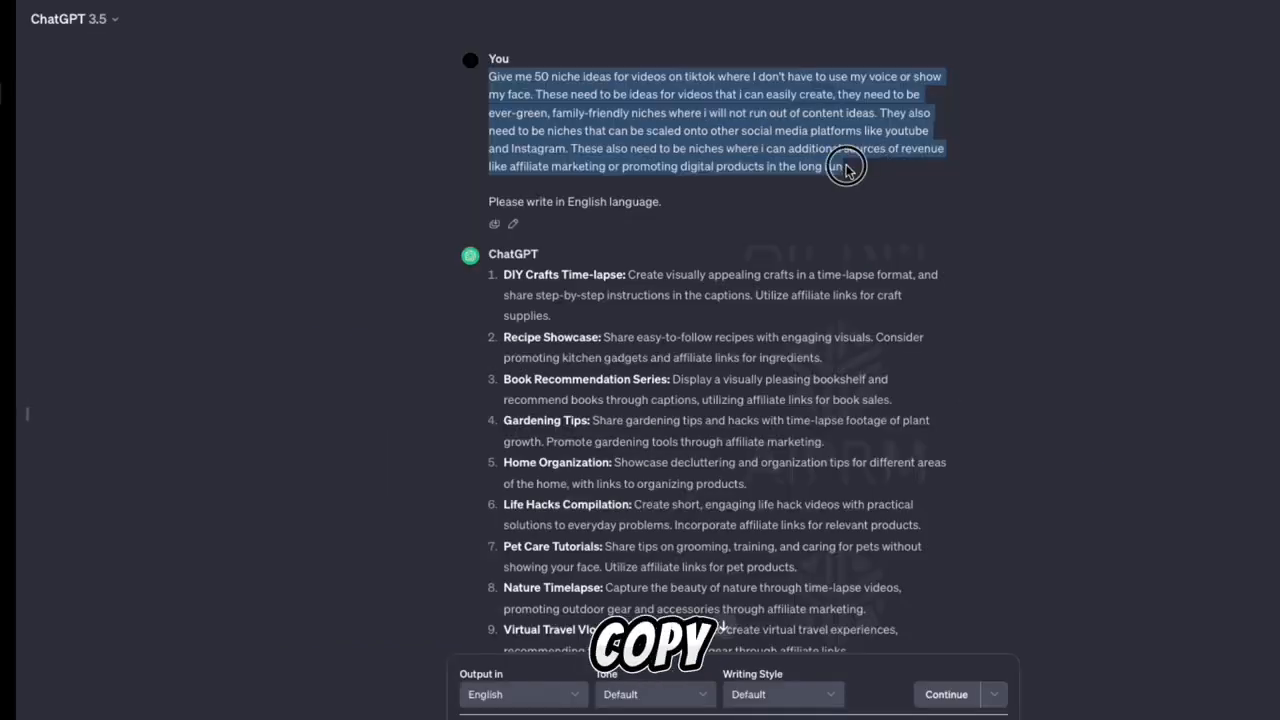
{"action": "left_click", "coordinate": [845, 168]}
Step: Read through the generated list of 50 faceless TikTok niche ideas and return to its beginning
{"action": "scroll", "coordinate": [770, 208], "scroll_direction": "down", "scroll_amount": 5}
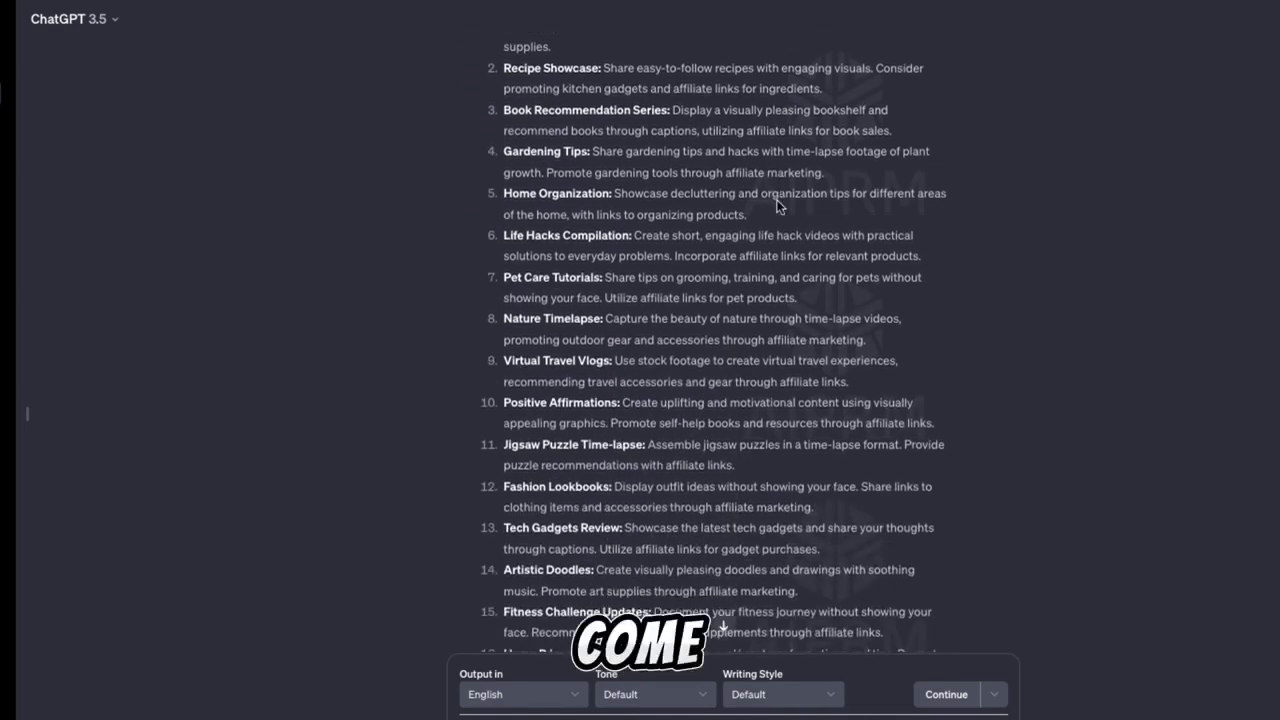
{"action": "scroll", "coordinate": [776, 202], "scroll_direction": "down", "scroll_amount": 10}
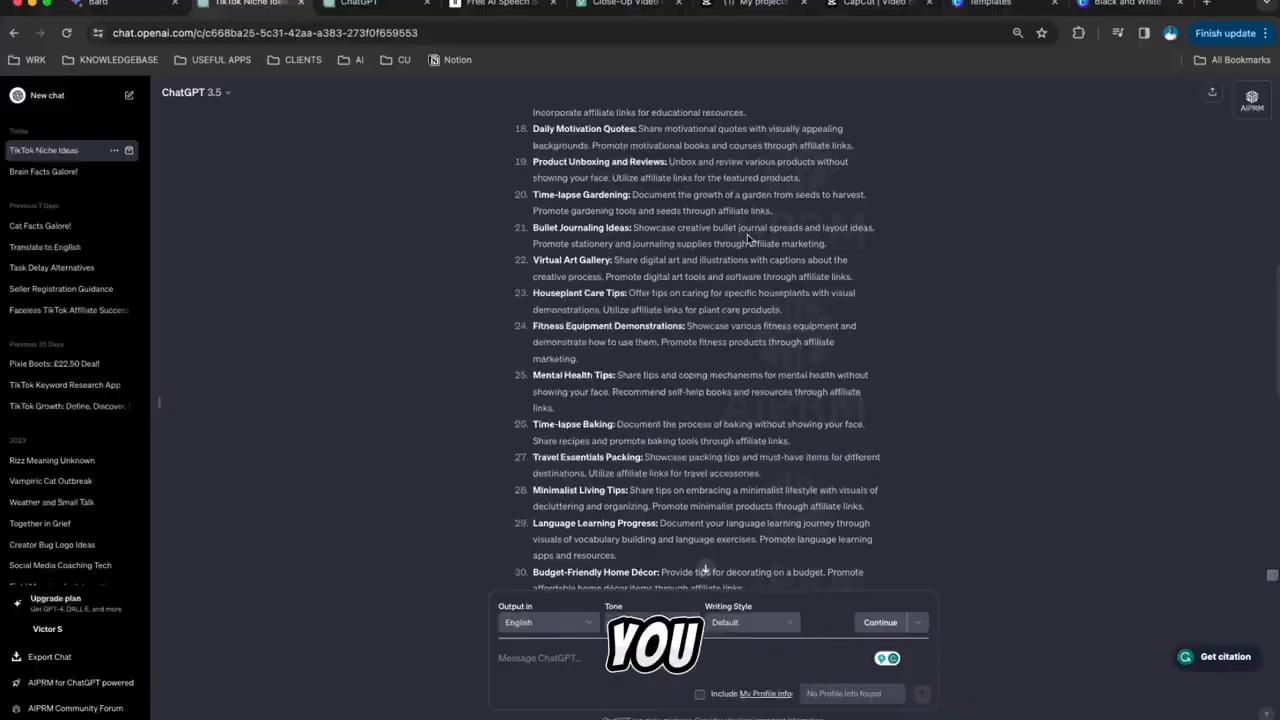
{"action": "scroll", "coordinate": [776, 202], "scroll_direction": "down", "scroll_amount": 3}
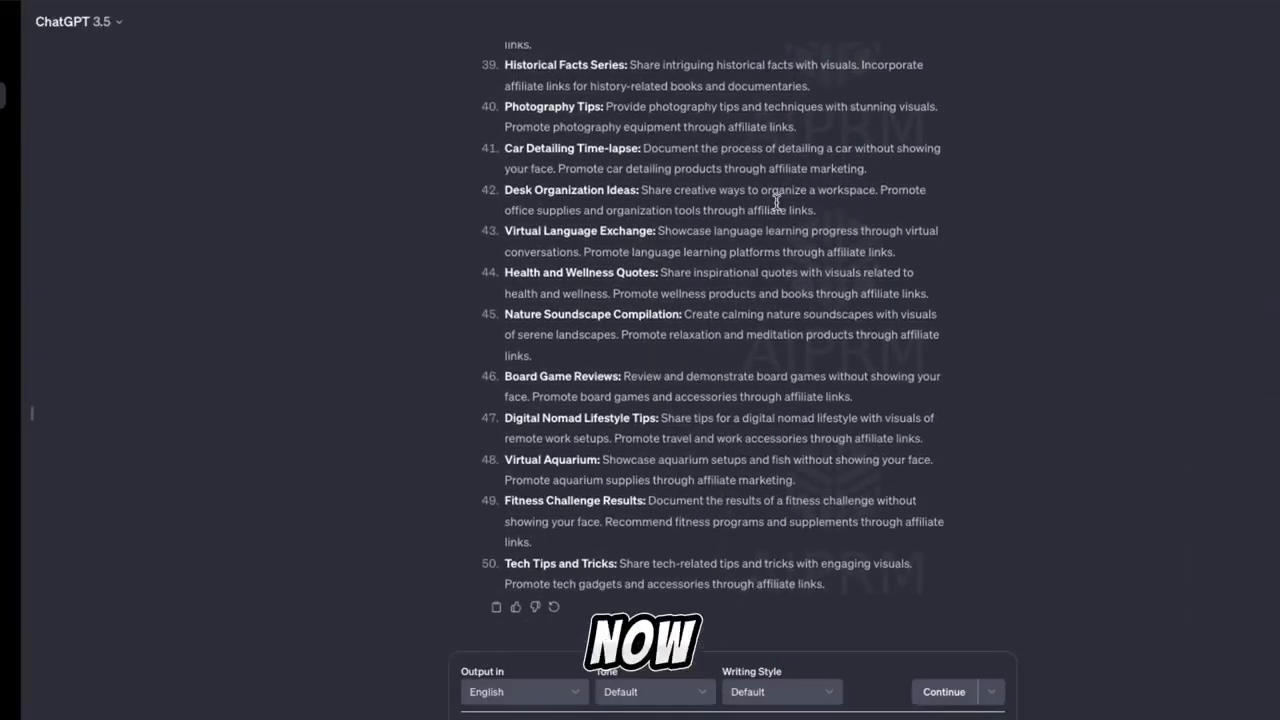
{"action": "scroll", "coordinate": [776, 207], "scroll_direction": "up", "scroll_amount": 1}
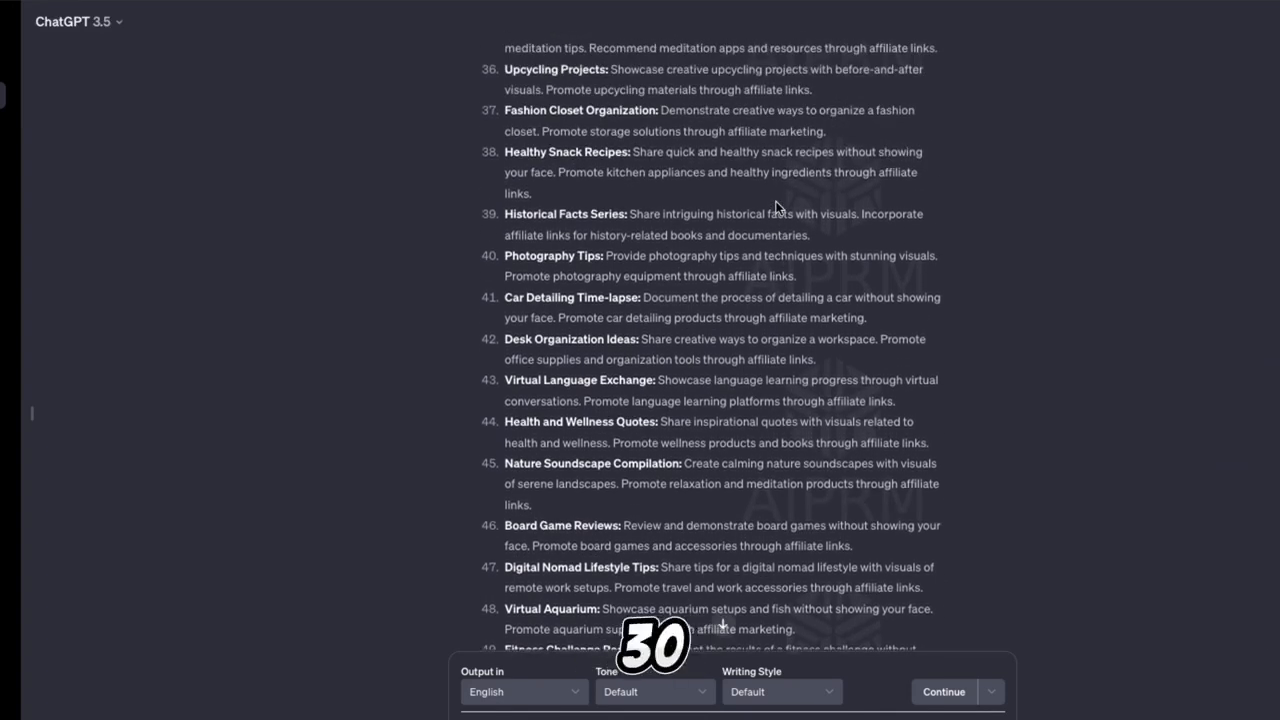
{"action": "scroll", "coordinate": [776, 207], "scroll_direction": "down", "scroll_amount": 2}
{"action": "scroll", "coordinate": [778, 207], "scroll_direction": "up", "scroll_amount": 6}
{"action": "scroll", "coordinate": [778, 207], "scroll_direction": "up", "scroll_amount": 4}
{"action": "scroll", "coordinate": [776, 202], "scroll_direction": "down", "scroll_amount": 10}
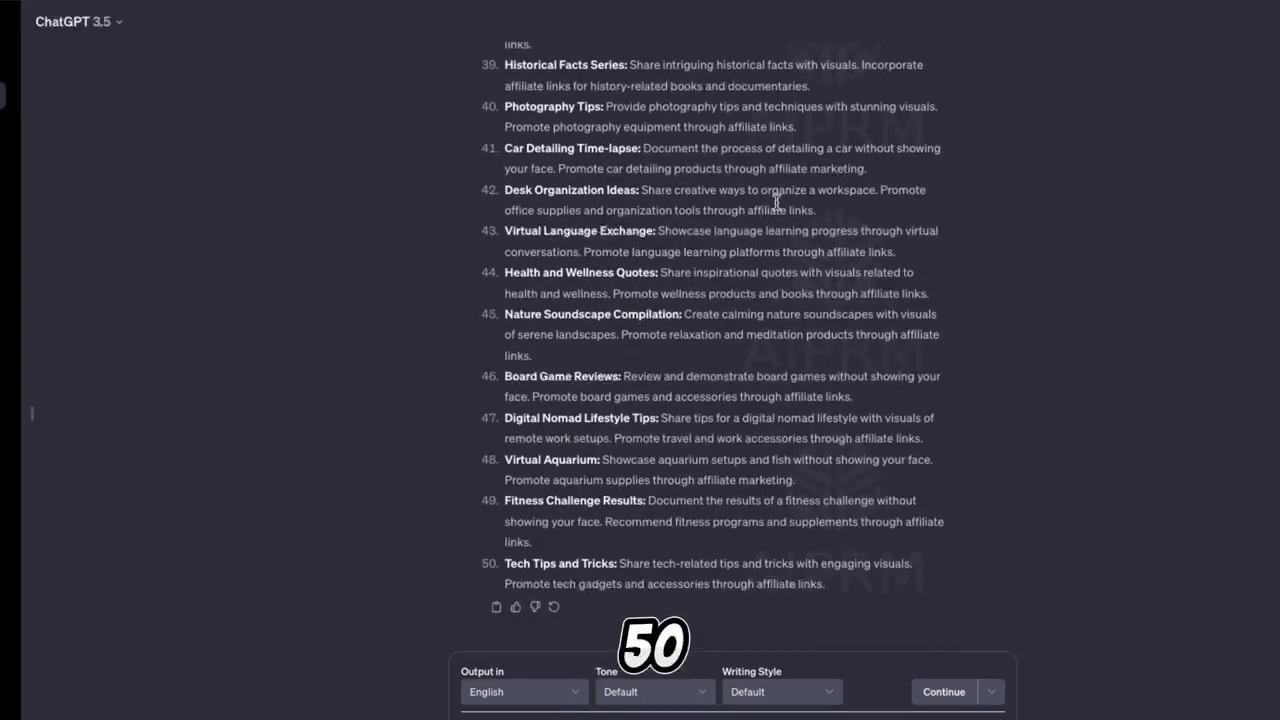
{"action": "scroll", "coordinate": [776, 202], "scroll_direction": "up", "scroll_amount": 15}
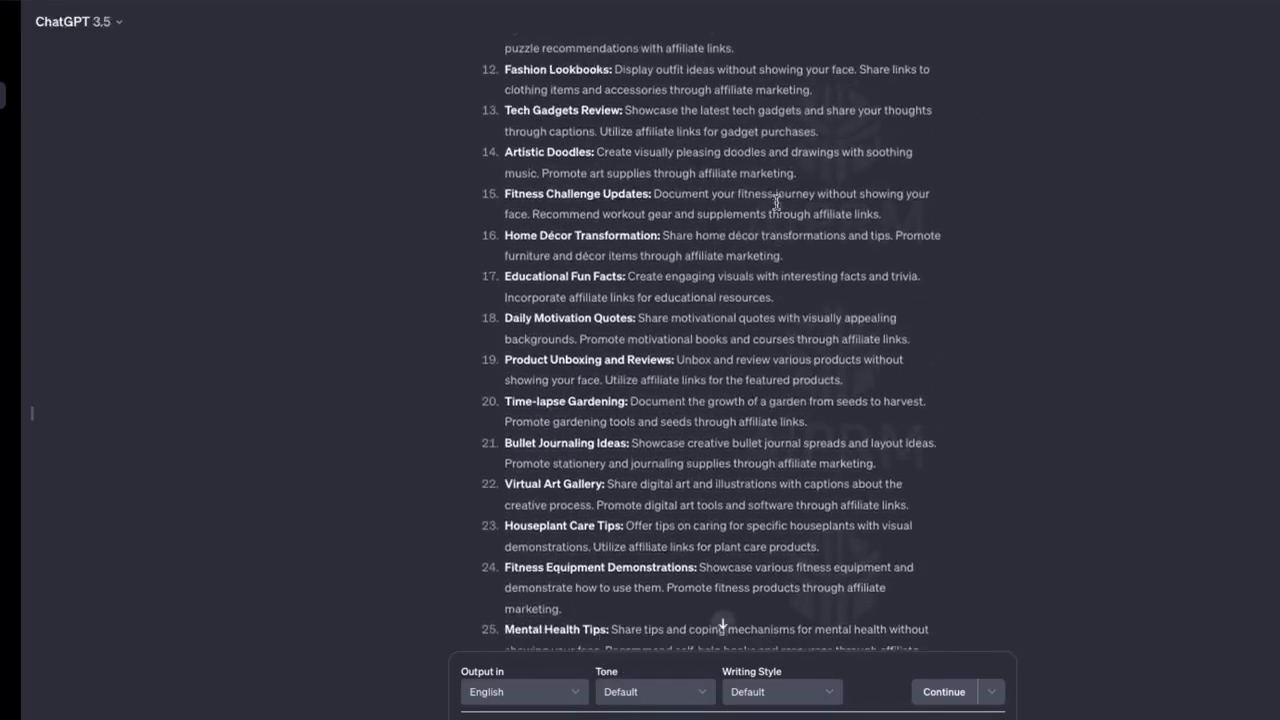
{"action": "scroll", "coordinate": [776, 202], "scroll_direction": "up", "scroll_amount": 5}
{"action": "scroll", "coordinate": [778, 208], "scroll_direction": "down", "scroll_amount": 2}
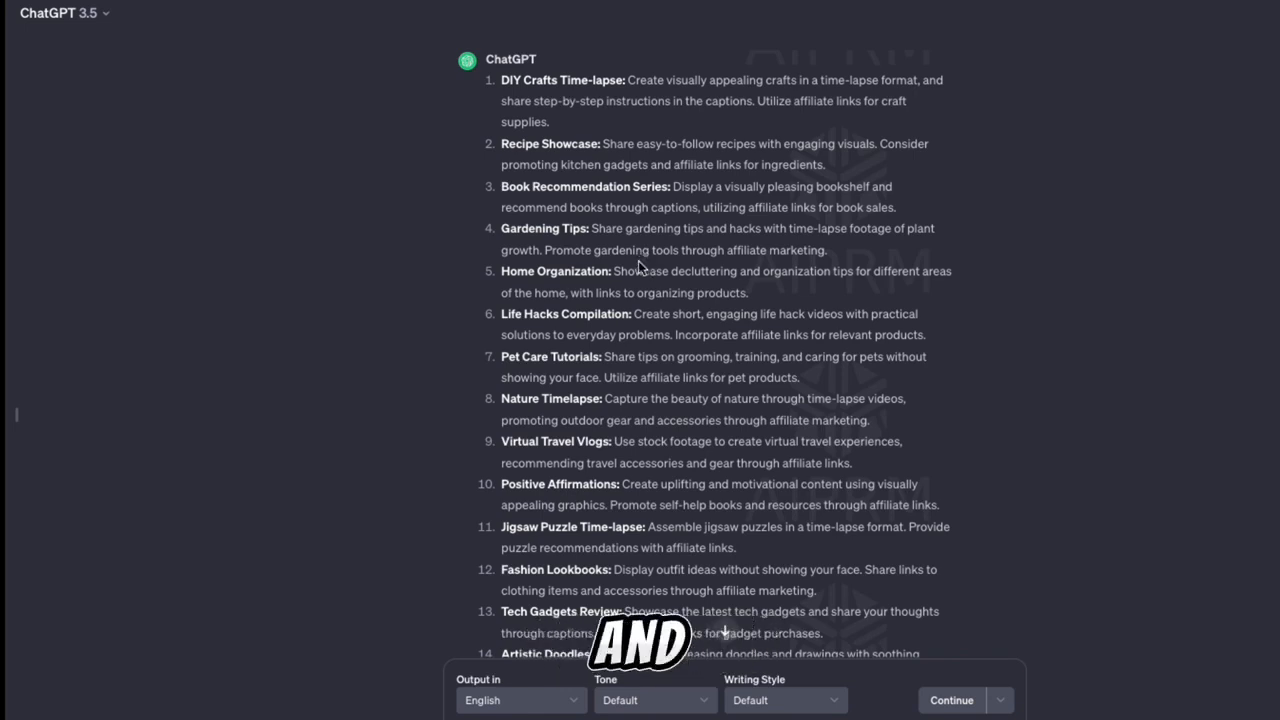
Step: Examine the early niche ideas, highlighting text in DIY Crafts Time-lapse, Book Recommendation Series and Gardening Tips
{"action": "scroll", "coordinate": [637, 260], "scroll_direction": "down", "scroll_amount": 1}
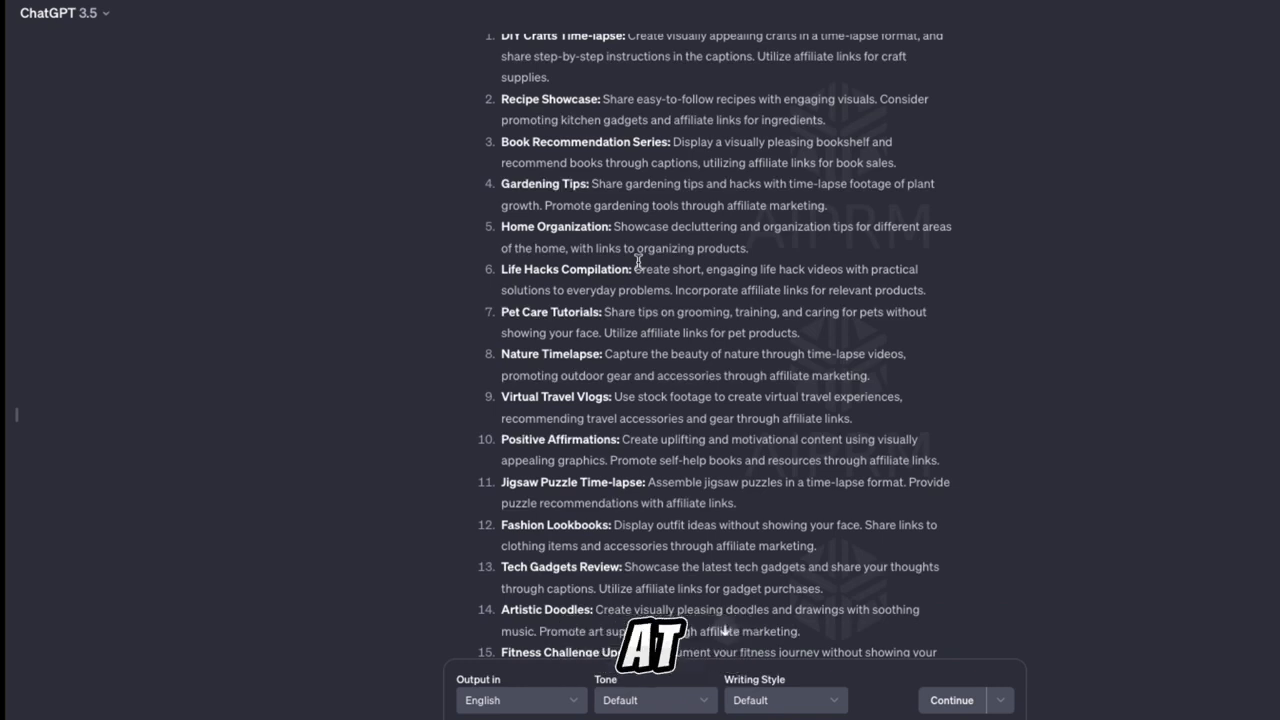
{"action": "scroll", "coordinate": [637, 262], "scroll_direction": "down", "scroll_amount": 6}
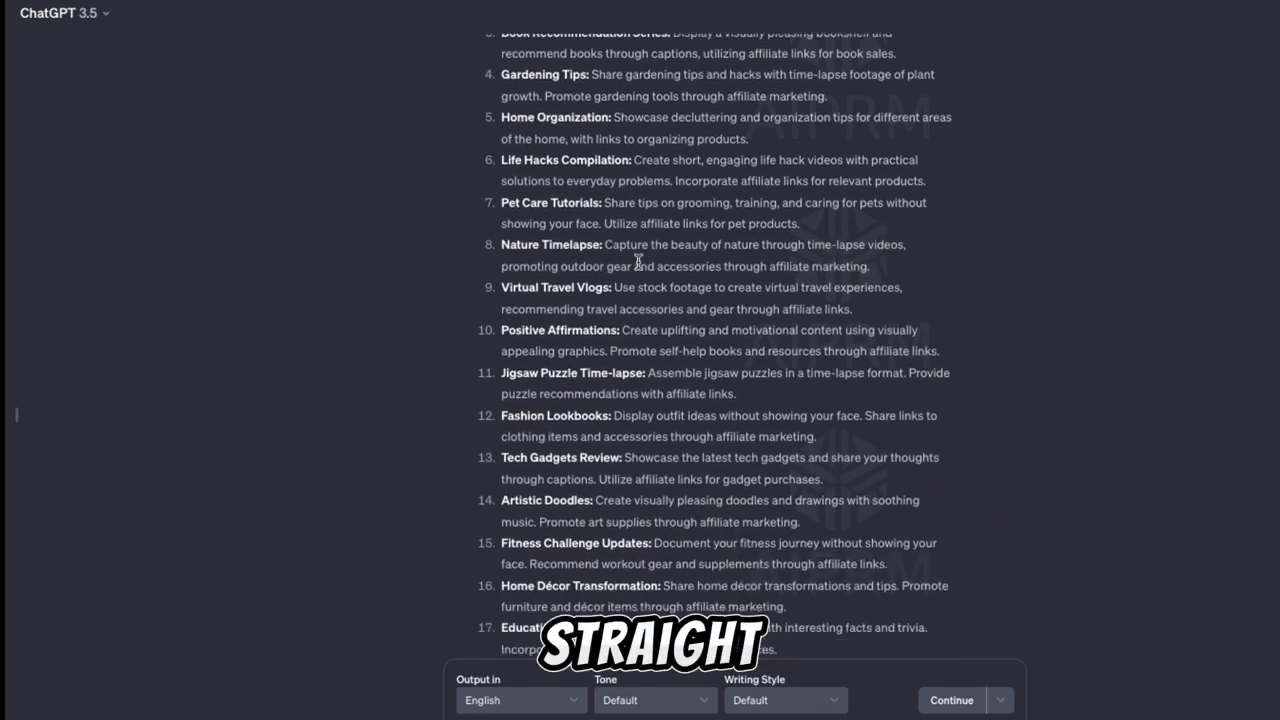
{"action": "left_click_drag", "start_coordinate": [586, 316], "coordinate": [668, 312]}
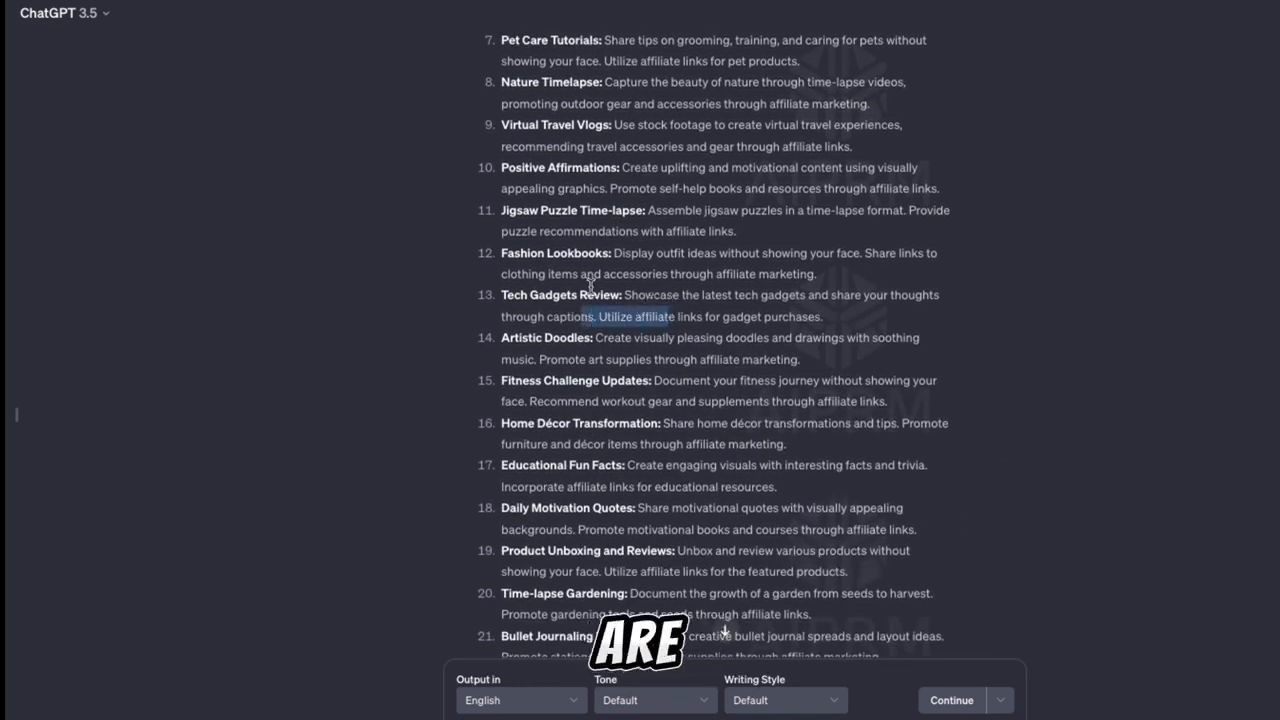
{"action": "scroll", "coordinate": [614, 235], "scroll_direction": "up", "scroll_amount": 10}
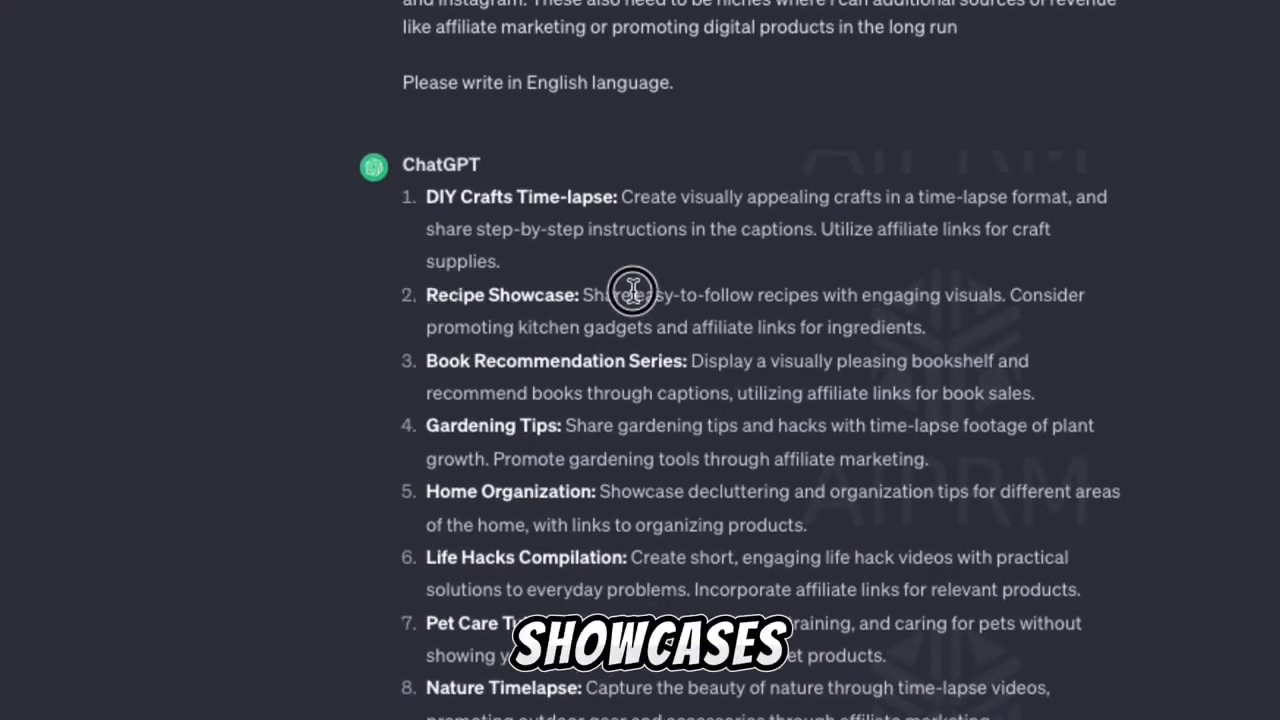
{"action": "left_click_drag", "start_coordinate": [428, 197], "coordinate": [550, 198]}
{"action": "scroll", "coordinate": [664, 307], "scroll_direction": "down", "scroll_amount": 2}
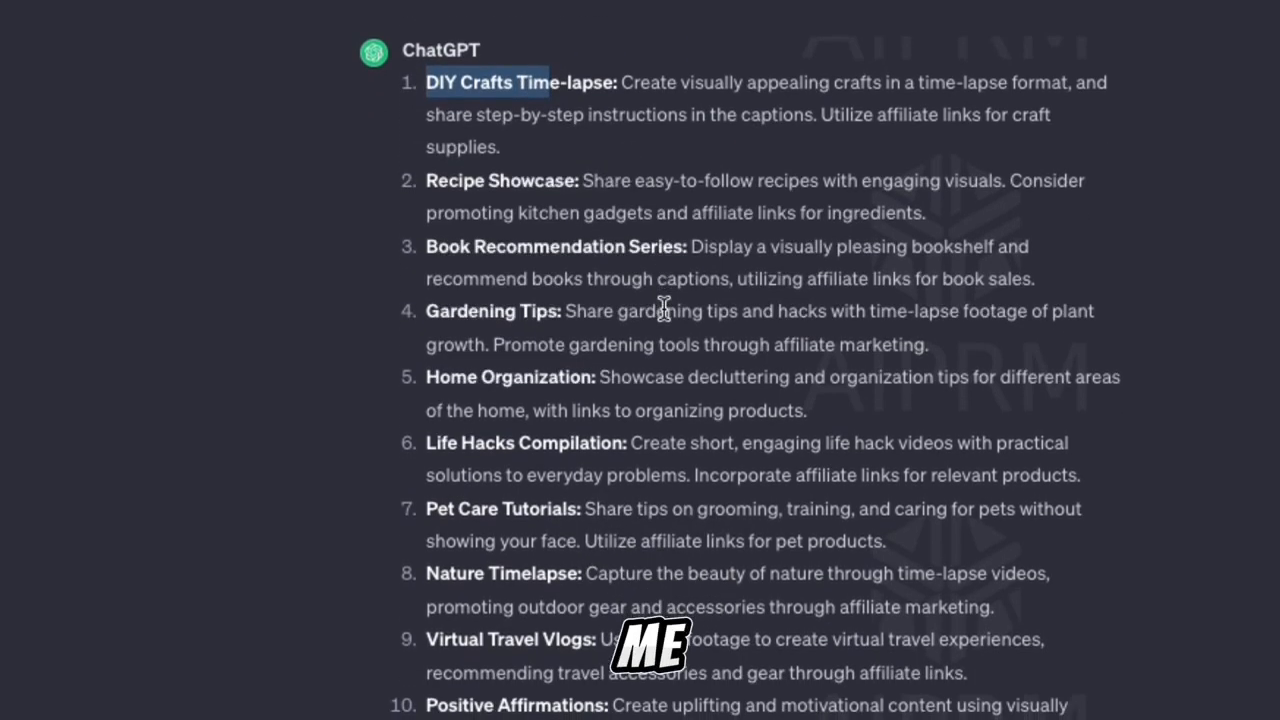
{"action": "left_click_drag", "start_coordinate": [470, 274], "coordinate": [654, 260]}
{"action": "left_click", "coordinate": [671, 277]}
{"action": "scroll", "coordinate": [659, 278], "scroll_direction": "down", "scroll_amount": 3}
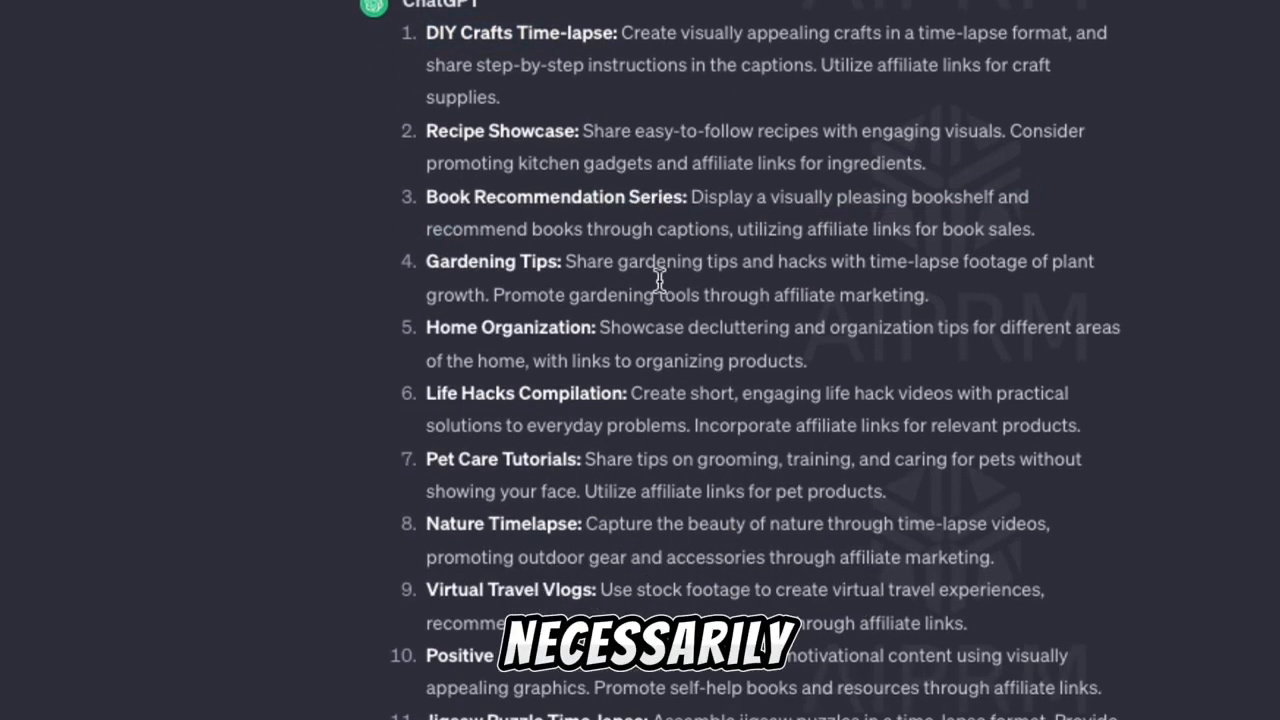
{"action": "left_click_drag", "start_coordinate": [433, 171], "coordinate": [523, 190]}
{"action": "left_click", "coordinate": [568, 255]}
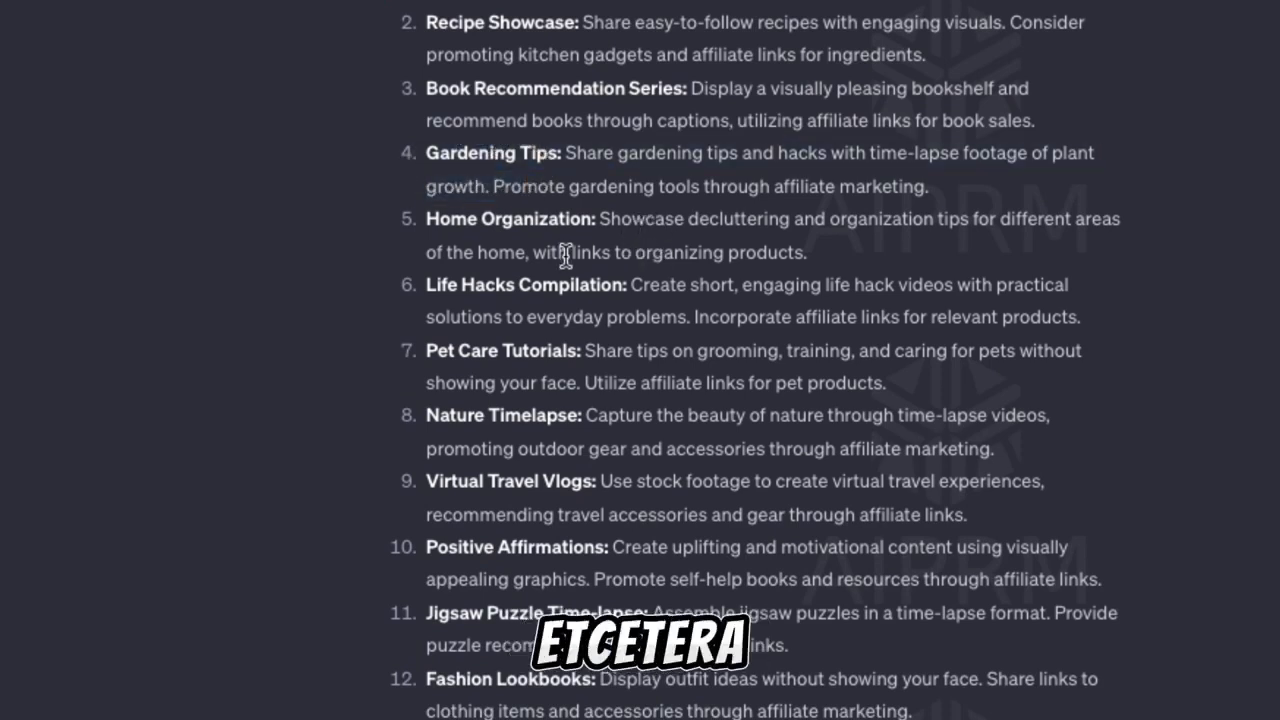
Step: Look further down the niche list and highlight Educational Fun Facts, Daily Motivation Quotes and Time-lapse Gardening
{"action": "scroll", "coordinate": [575, 245], "scroll_direction": "down", "scroll_amount": 1}
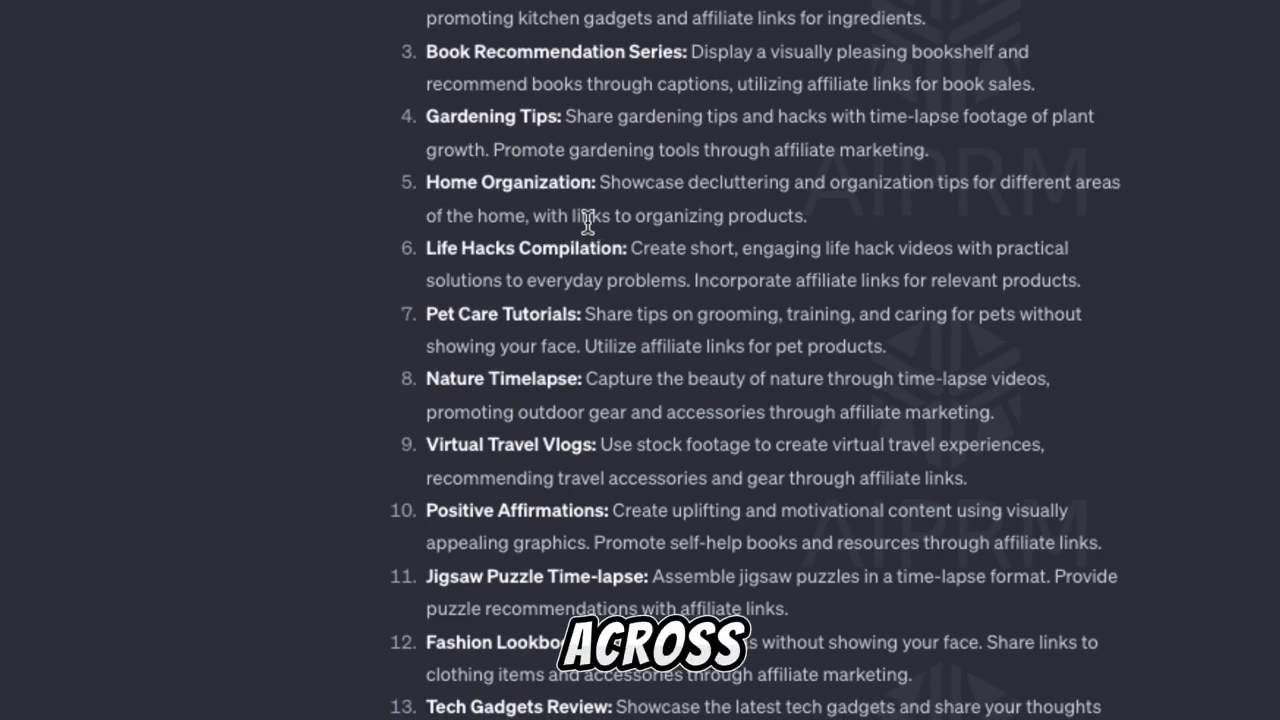
{"action": "scroll", "coordinate": [587, 222], "scroll_direction": "down", "scroll_amount": 3}
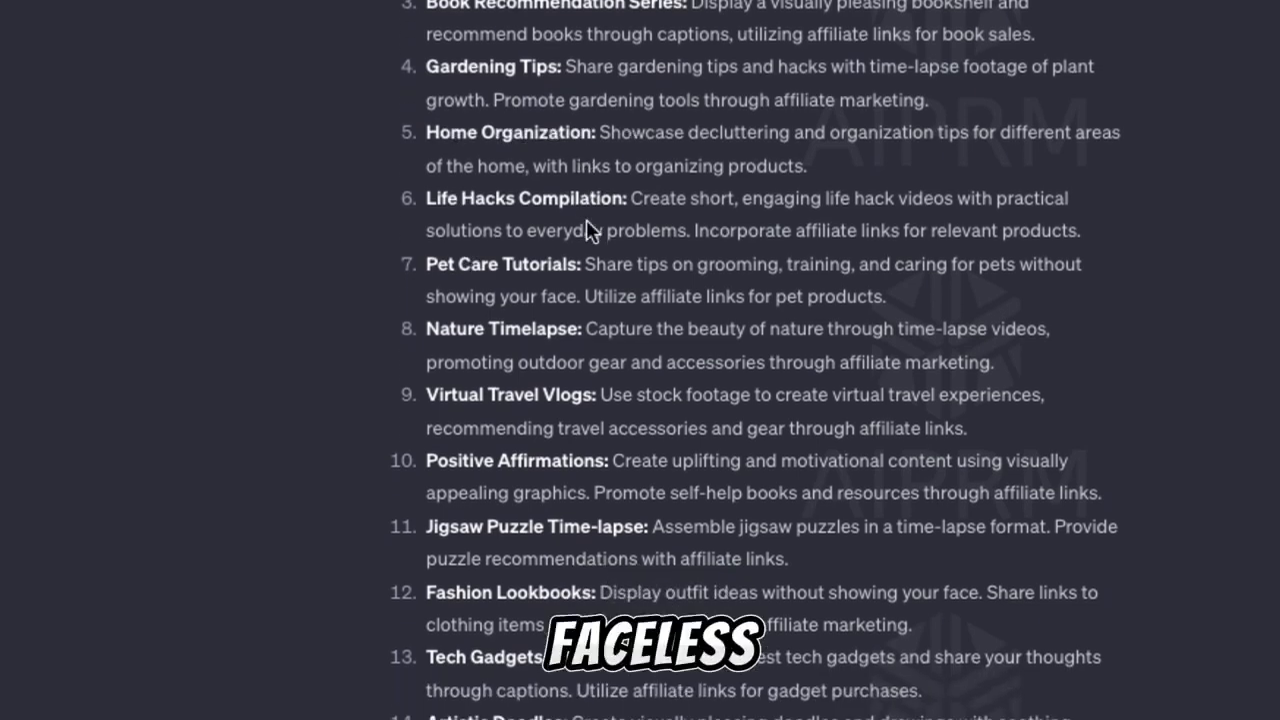
{"action": "scroll", "coordinate": [586, 219], "scroll_direction": "down", "scroll_amount": 5}
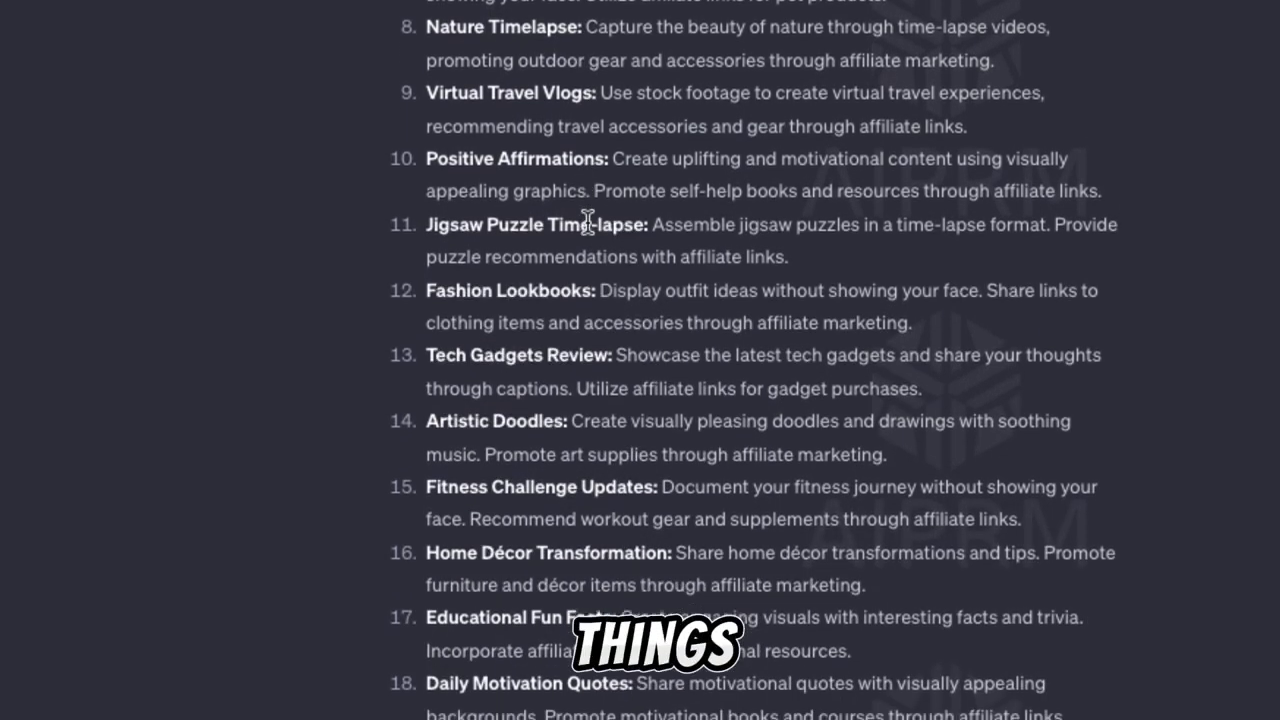
{"action": "left_click_drag", "start_coordinate": [462, 617], "coordinate": [612, 612]}
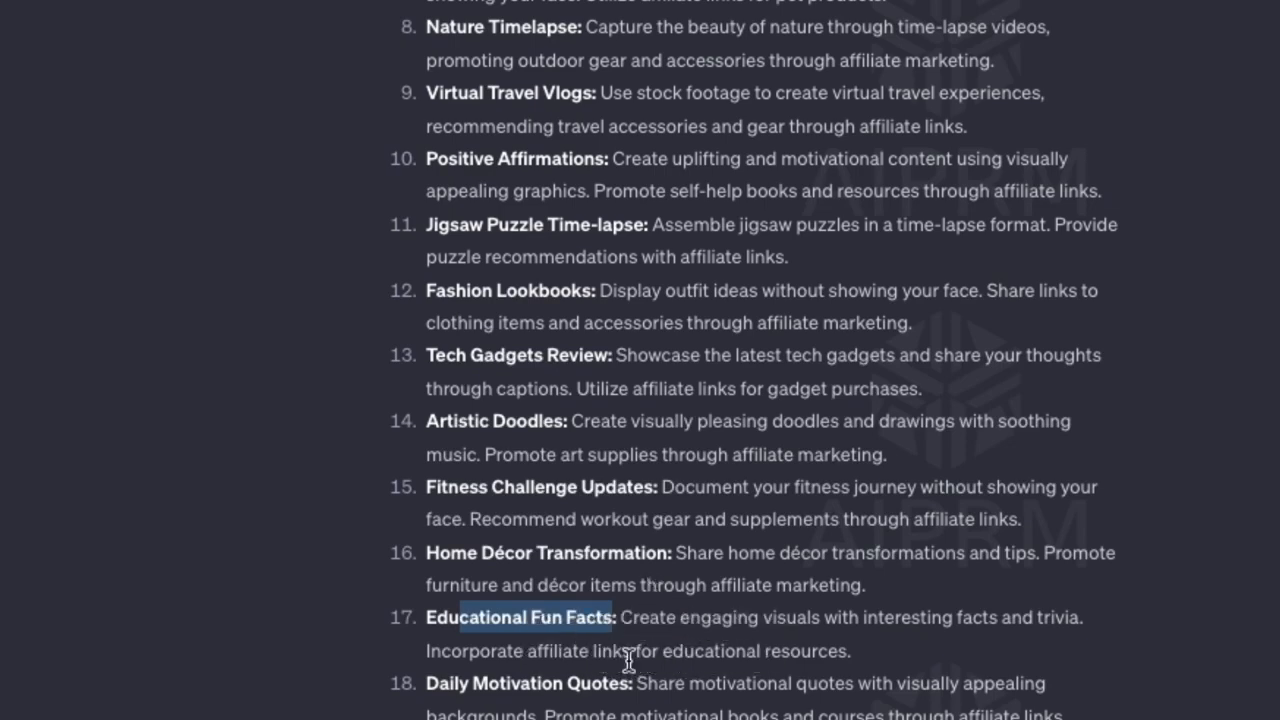
{"action": "left_click_drag", "start_coordinate": [489, 686], "coordinate": [632, 683]}
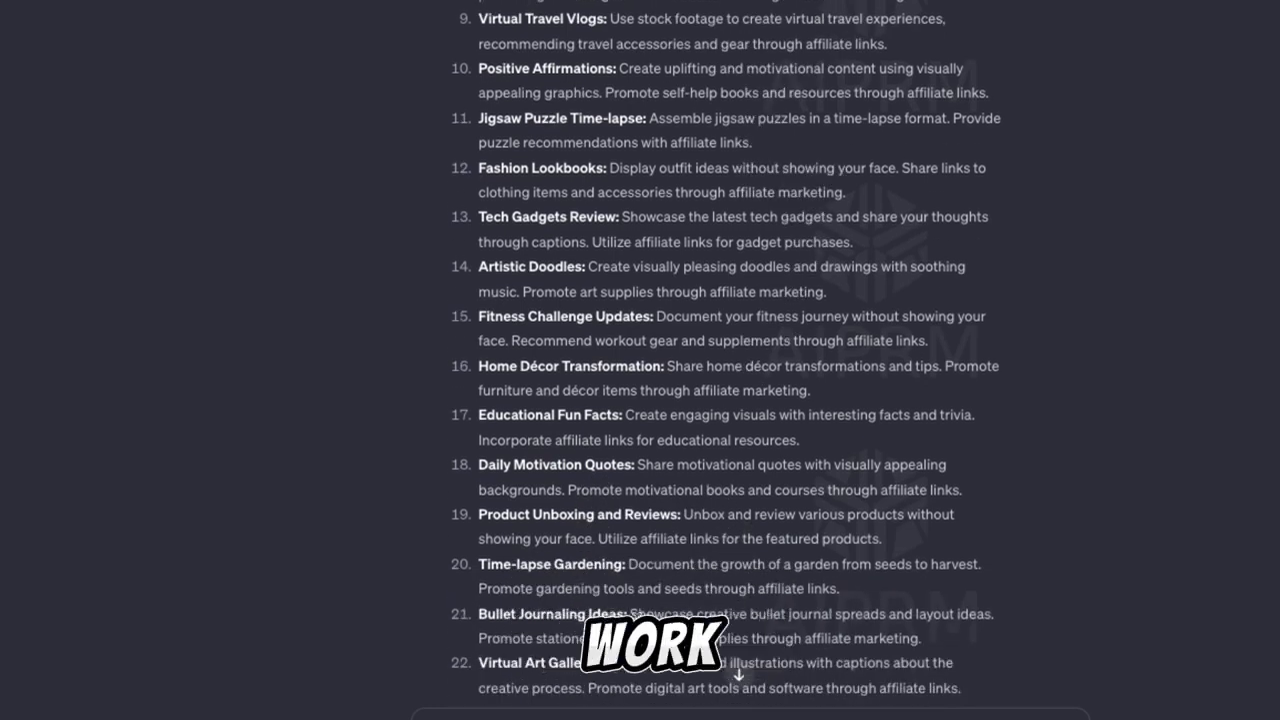
{"action": "left_click_drag", "start_coordinate": [481, 565], "coordinate": [639, 566]}
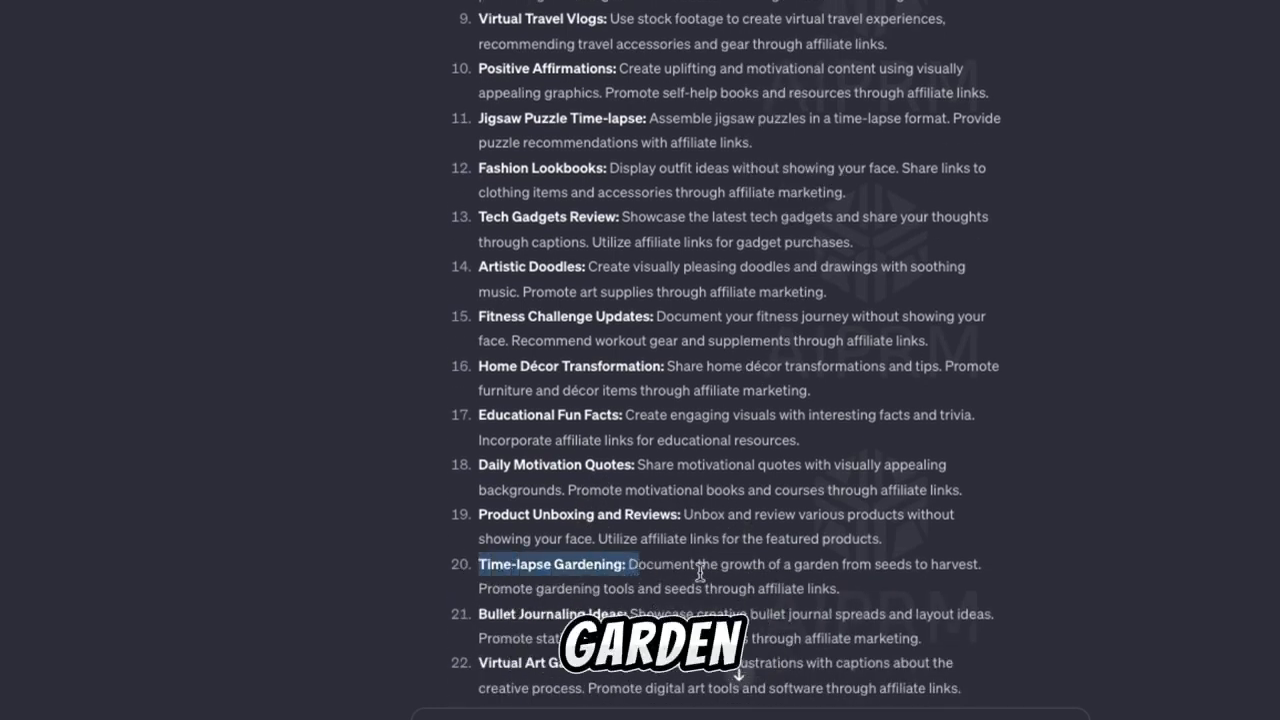
Step: Go over the niche list again from the start and highlight the Fitness Challenge Updates idea
{"action": "scroll", "coordinate": [700, 572], "scroll_direction": "up", "scroll_amount": 5}
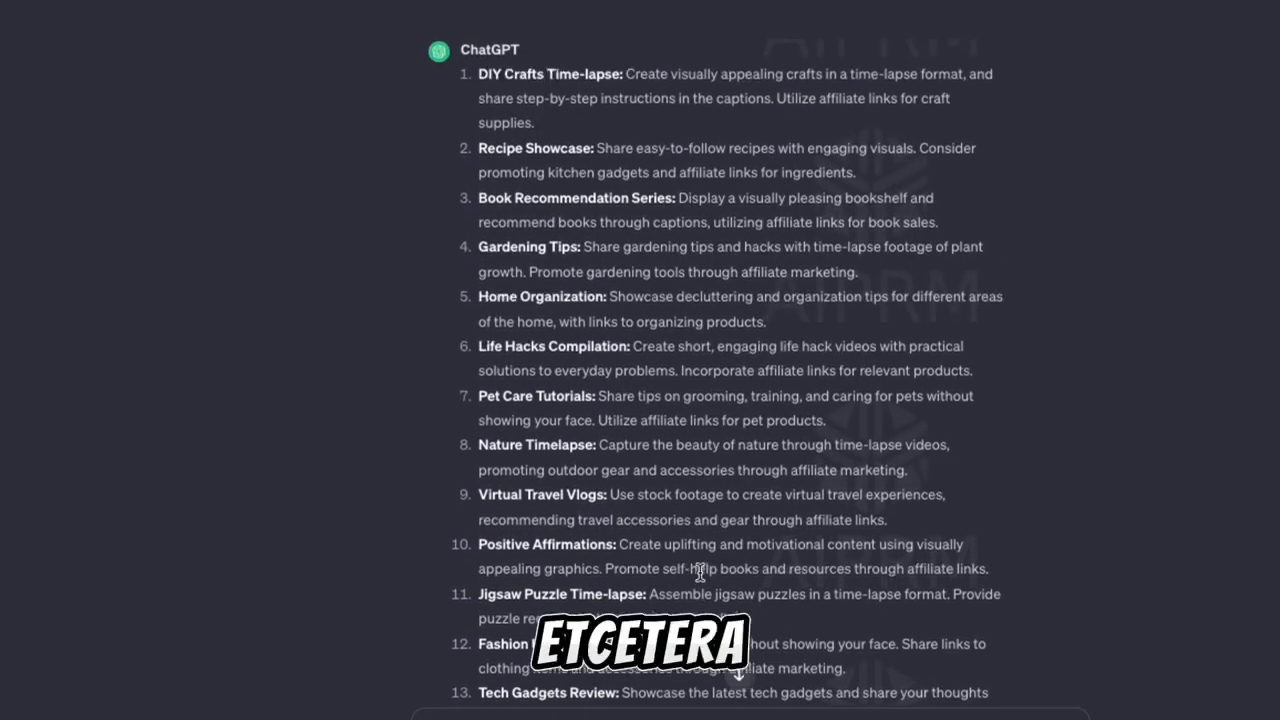
{"action": "scroll", "coordinate": [700, 577], "scroll_direction": "up", "scroll_amount": 1}
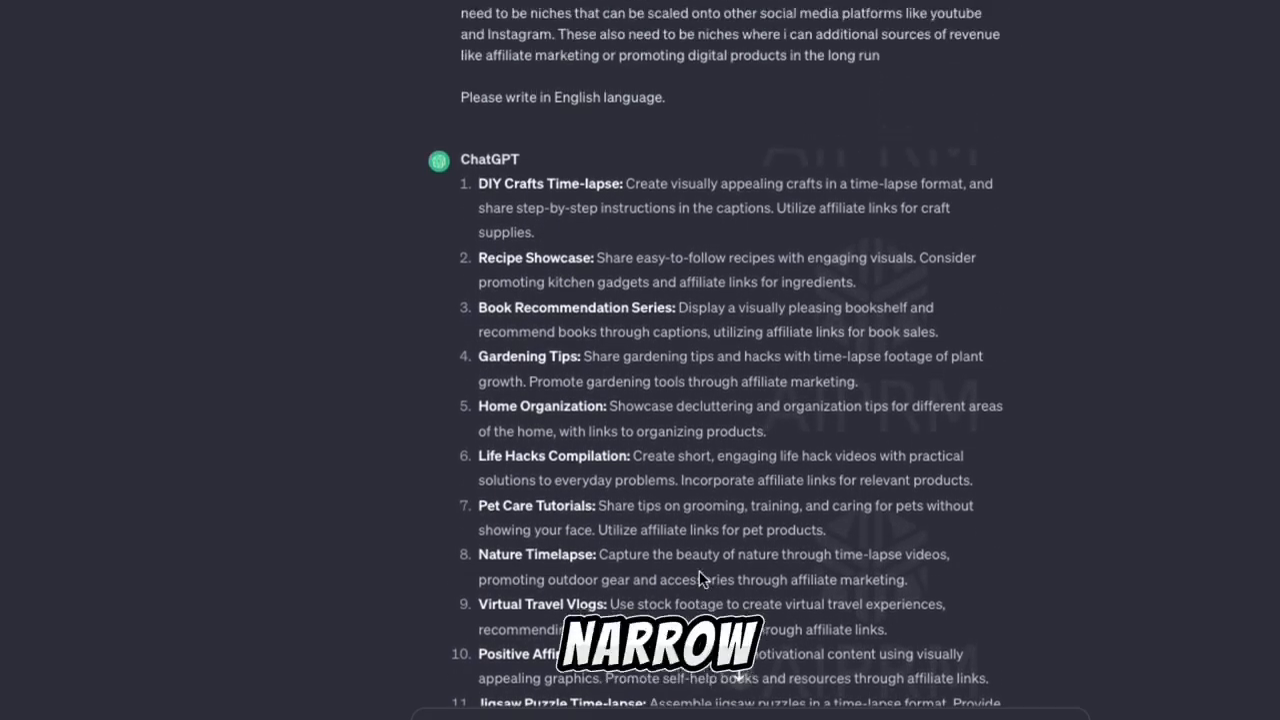
{"action": "scroll", "coordinate": [698, 572], "scroll_direction": "down", "scroll_amount": 2}
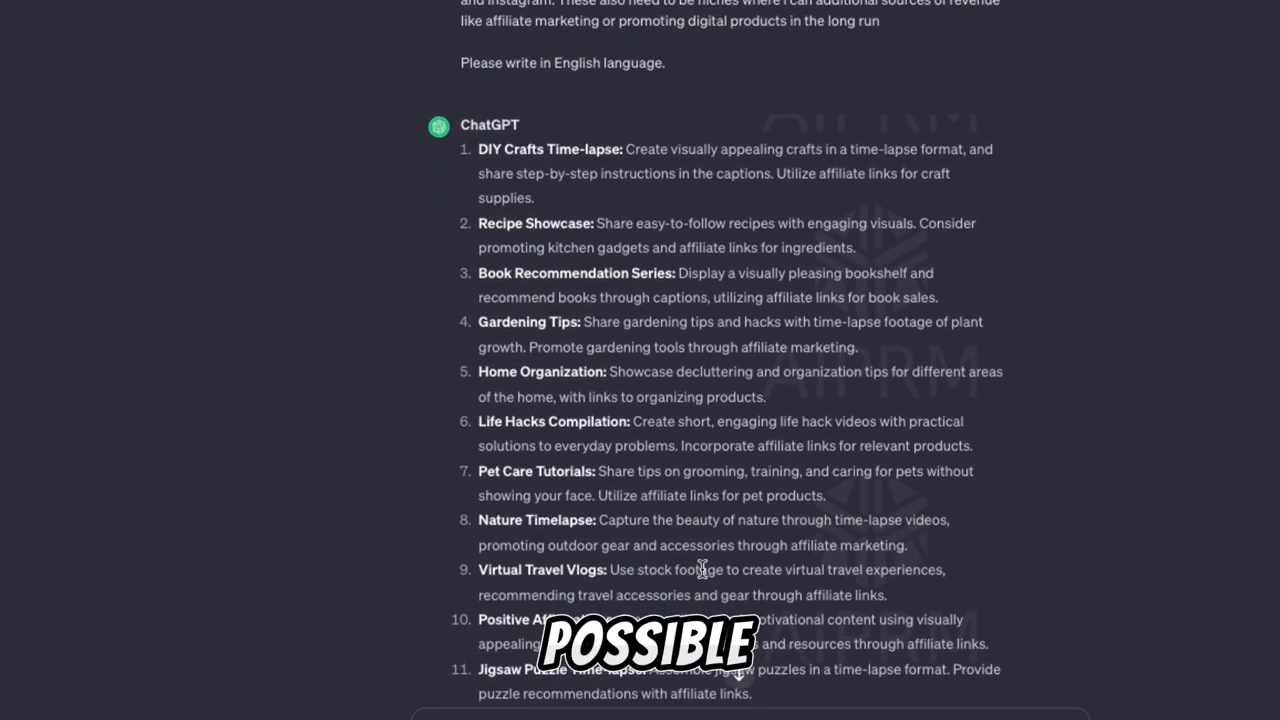
{"action": "scroll", "coordinate": [702, 569], "scroll_direction": "down", "scroll_amount": 1}
{"action": "scroll", "coordinate": [701, 567], "scroll_direction": "down", "scroll_amount": 2}
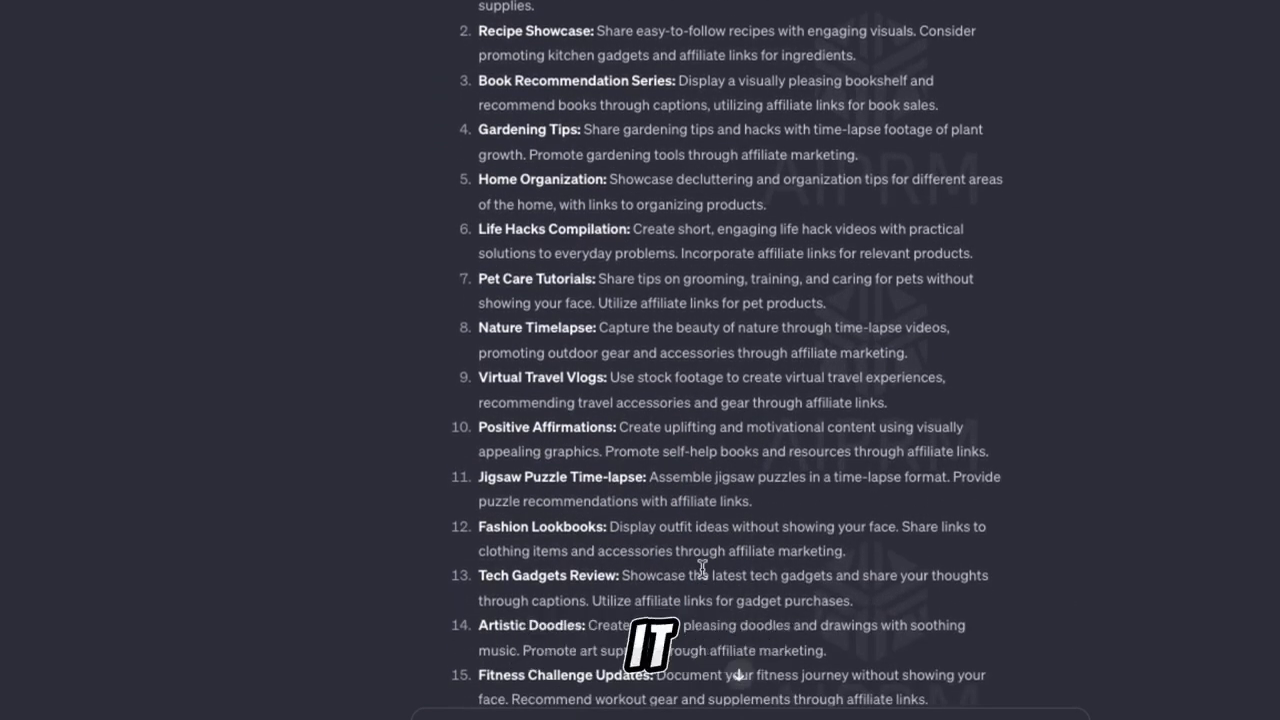
{"action": "scroll", "coordinate": [701, 567], "scroll_direction": "down", "scroll_amount": 3}
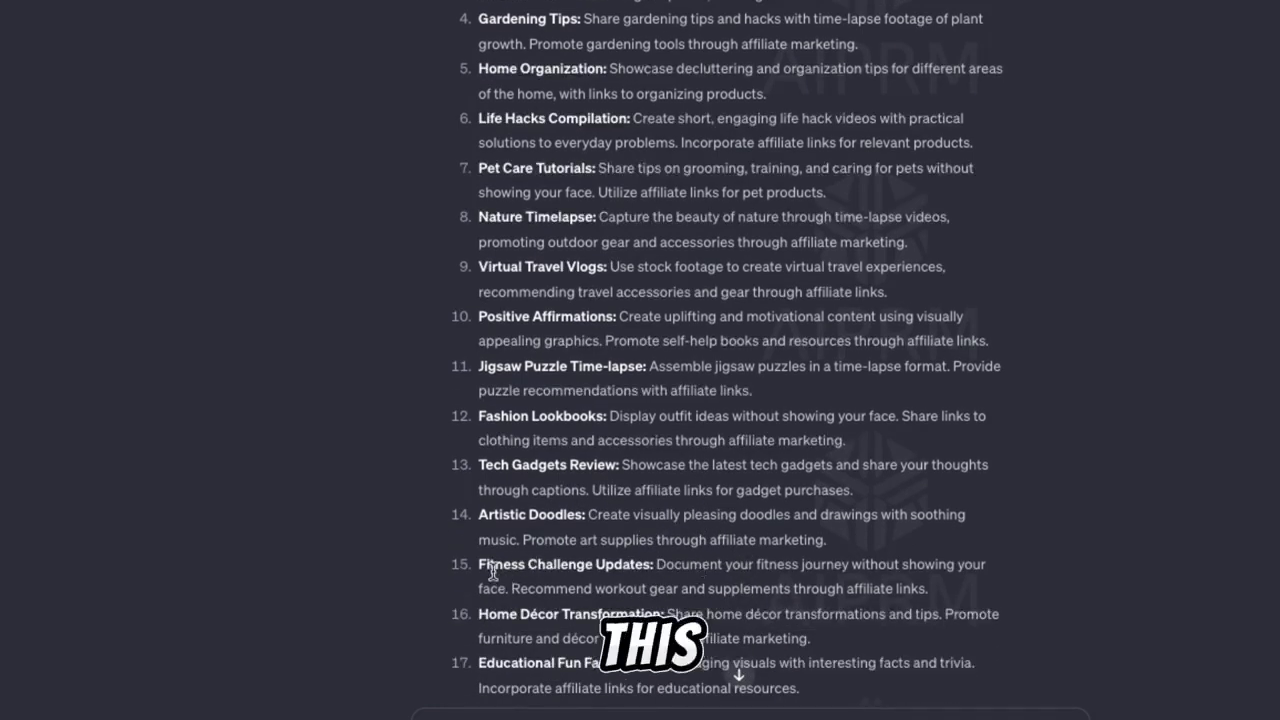
{"action": "left_click_drag", "start_coordinate": [491, 566], "coordinate": [703, 566]}
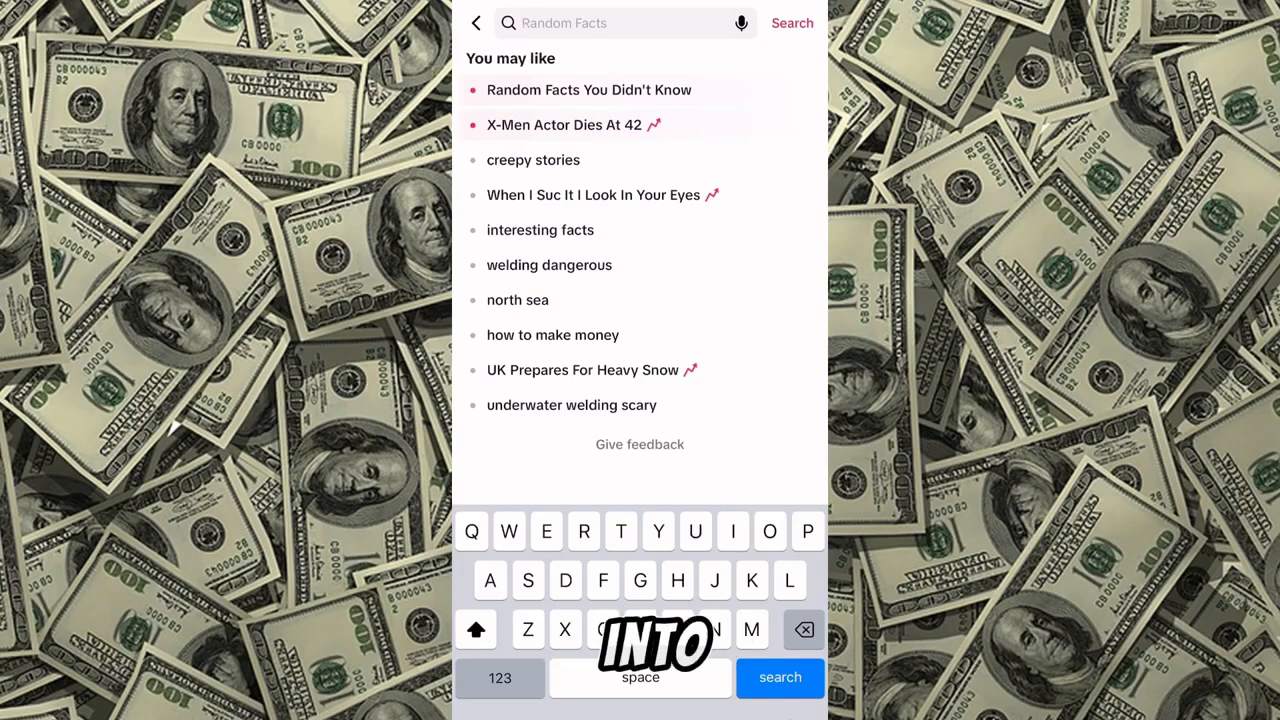
Step: Switch to TikTok, search for "random facts you didn't know" and browse the resulting videos
{"action": "left_click", "coordinate": [500, 678]}
{"action": "left_click", "coordinate": [500, 678]}
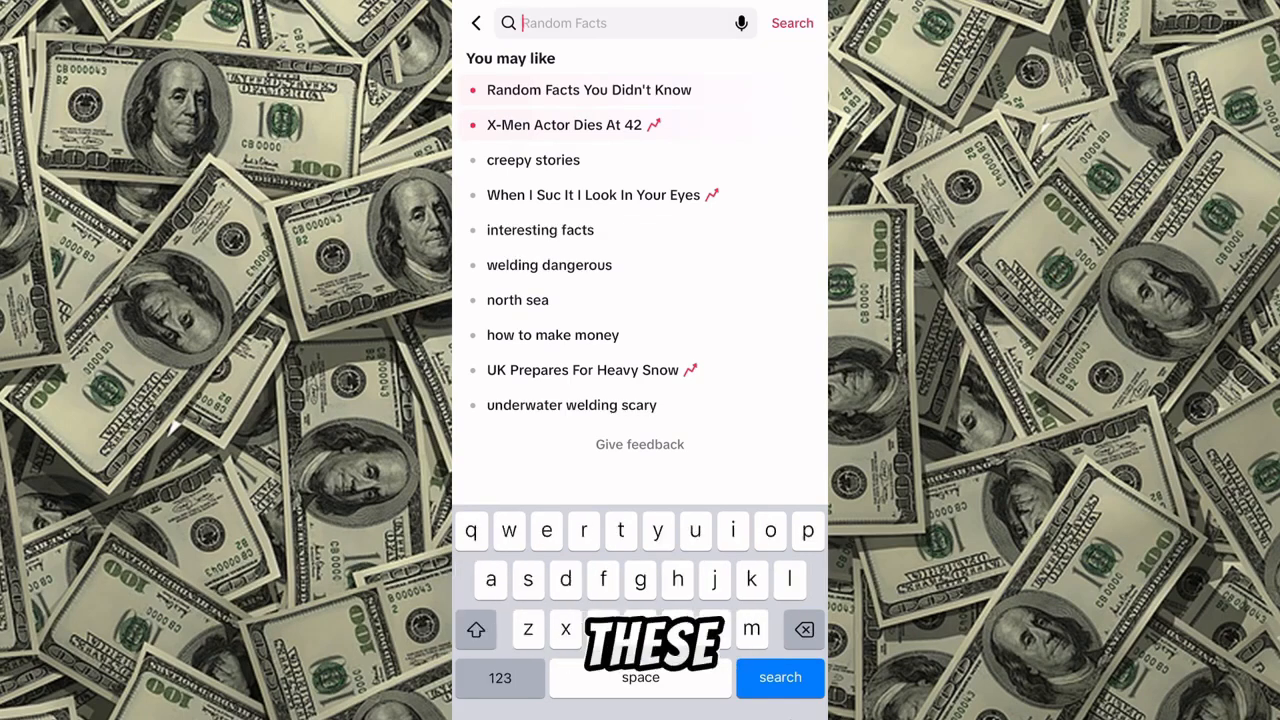
{"action": "type", "text": "random facts"}
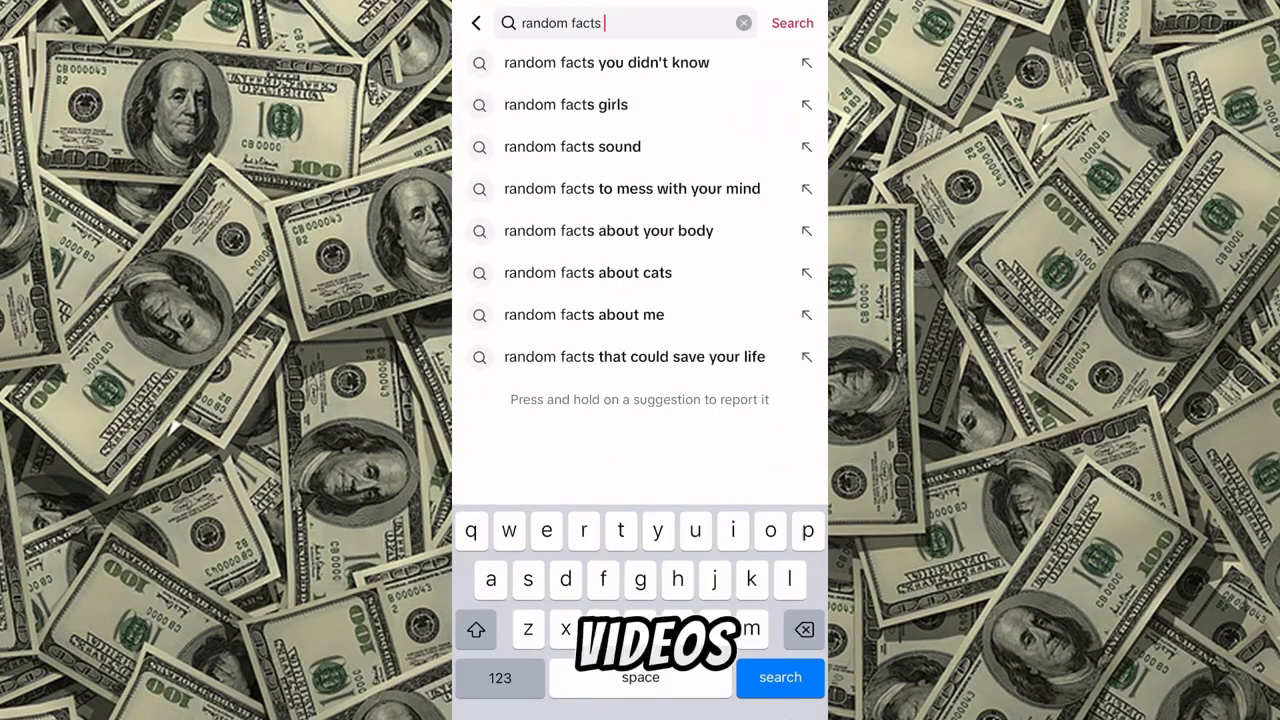
{"action": "left_click", "coordinate": [580, 61]}
{"action": "scroll", "coordinate": [640, 400], "scroll_direction": "down", "scroll_amount": 6}
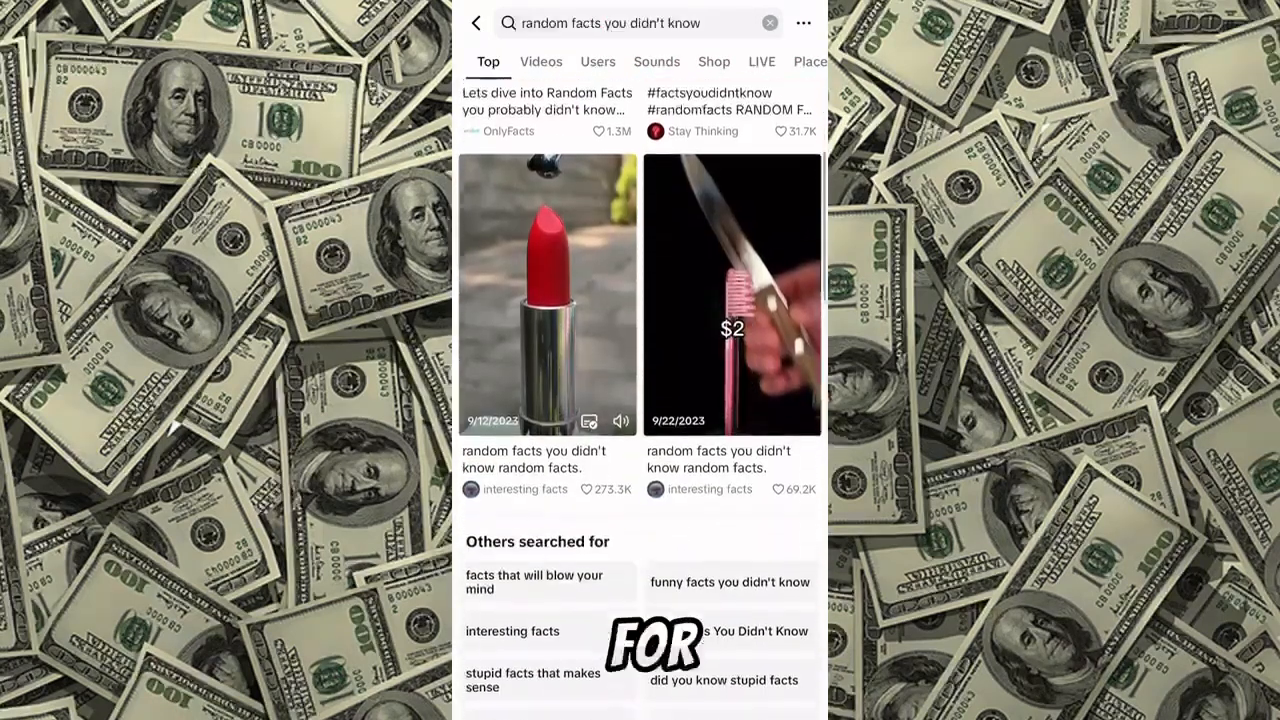
Step: Explore the related searches "facts that will blow your mind" and "facts that mess with your brain"
{"action": "left_click", "coordinate": [525, 306]}
{"action": "scroll", "coordinate": [640, 400], "scroll_direction": "down", "scroll_amount": 5}
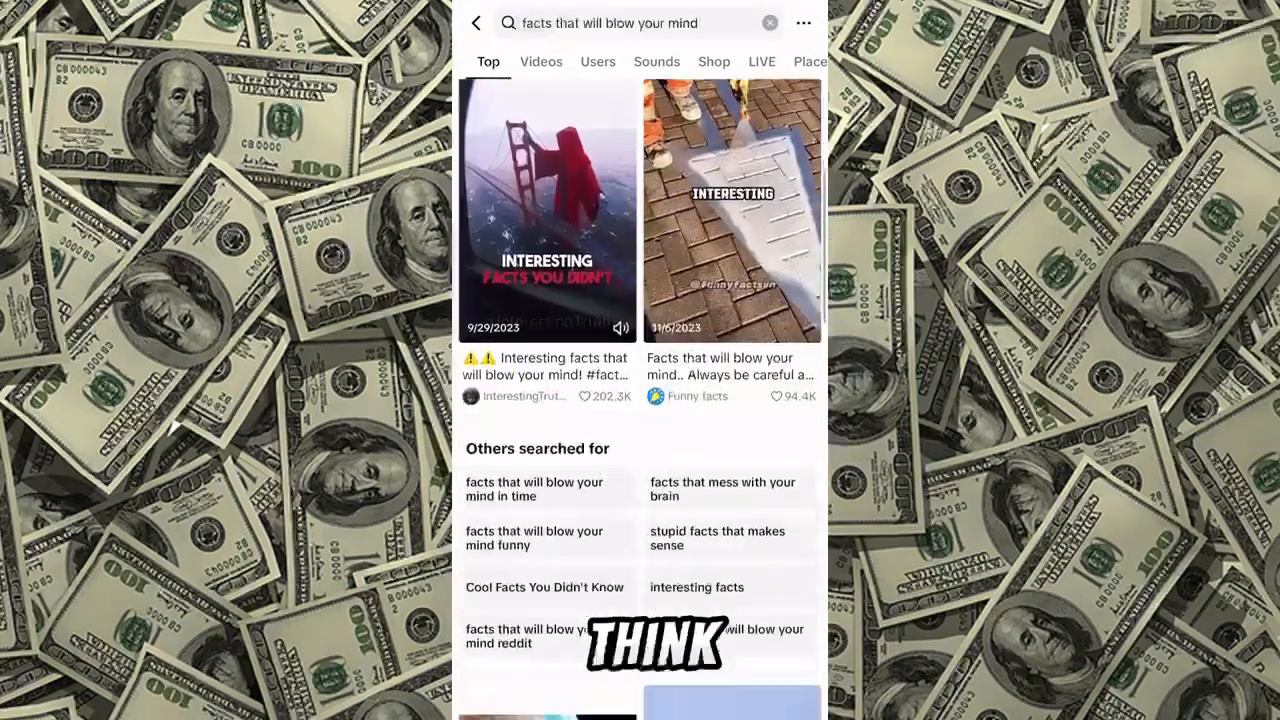
{"action": "left_click", "coordinate": [706, 417]}
{"action": "scroll", "coordinate": [640, 400], "scroll_direction": "down", "scroll_amount": 5}
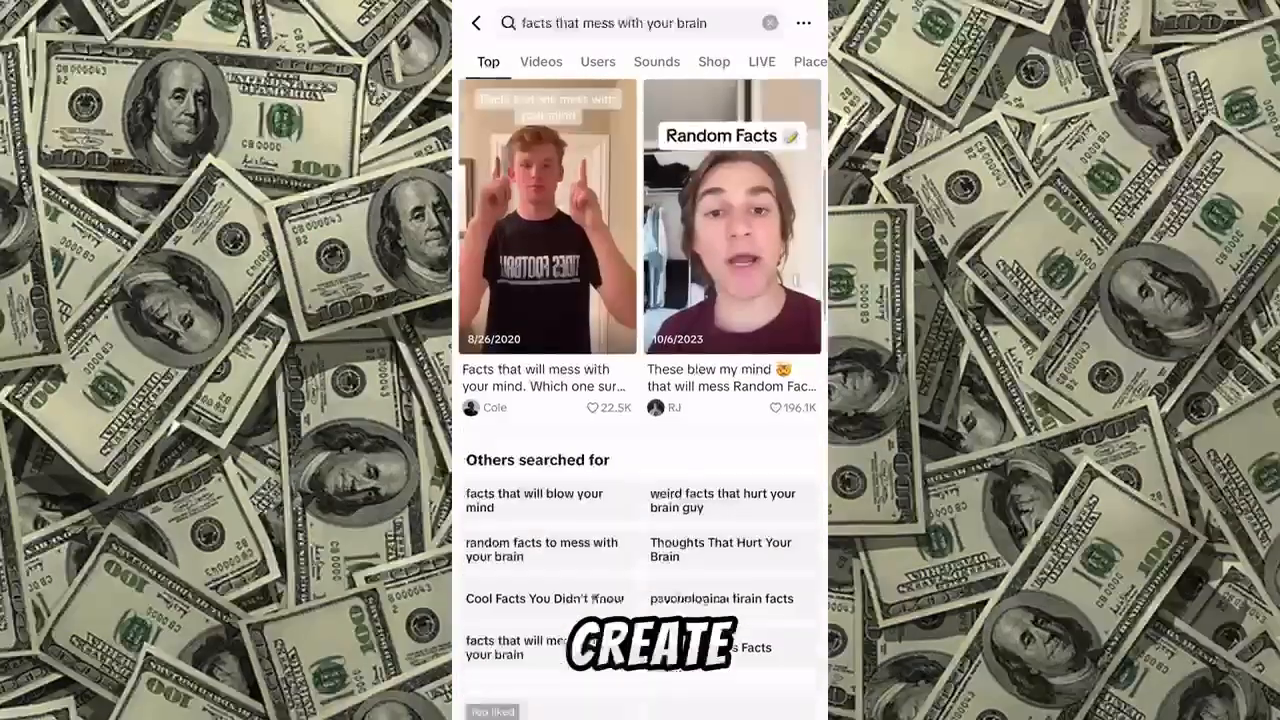
Step: Follow further related searches to "disturbing facts about psyche" and "creepy and disturbing facts"
{"action": "left_click", "coordinate": [737, 391]}
{"action": "scroll", "coordinate": [640, 400], "scroll_direction": "down", "scroll_amount": 3}
{"action": "left_click", "coordinate": [727, 414]}
{"action": "scroll", "coordinate": [640, 400], "scroll_direction": "down", "scroll_amount": 5}
{"action": "left_click", "coordinate": [530, 460]}
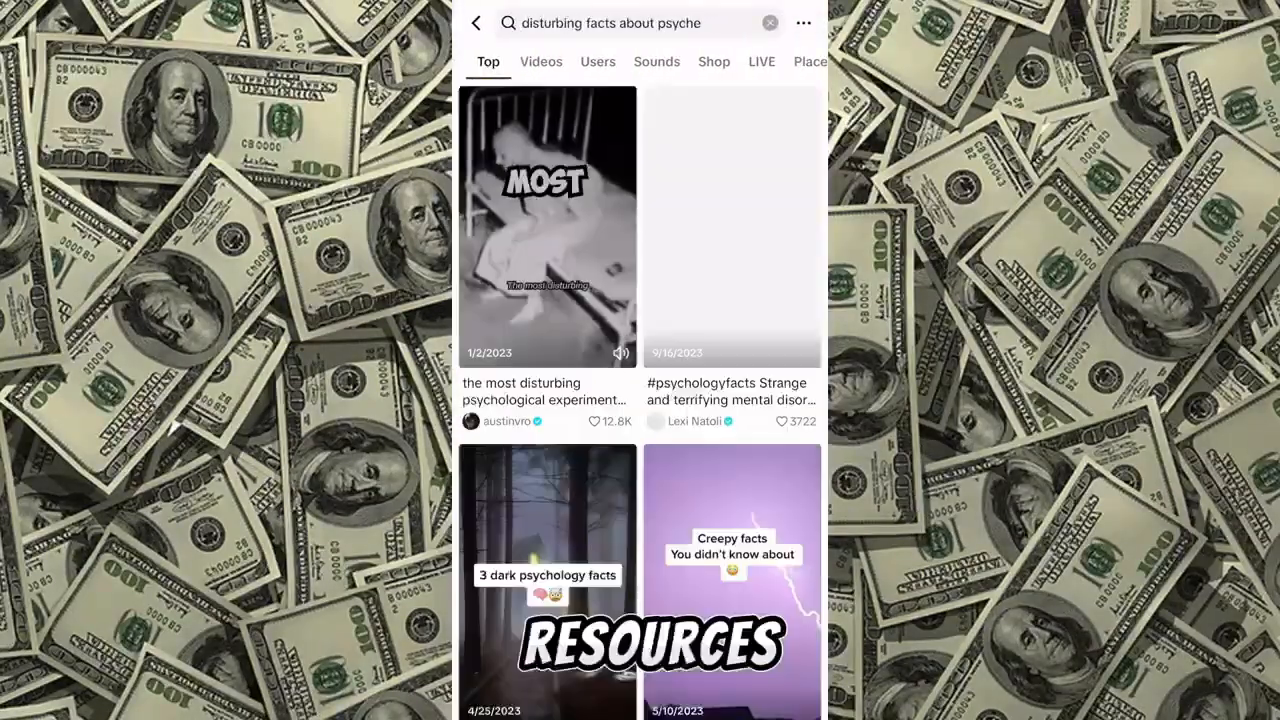
{"action": "scroll", "coordinate": [640, 400], "scroll_direction": "down", "scroll_amount": 5}
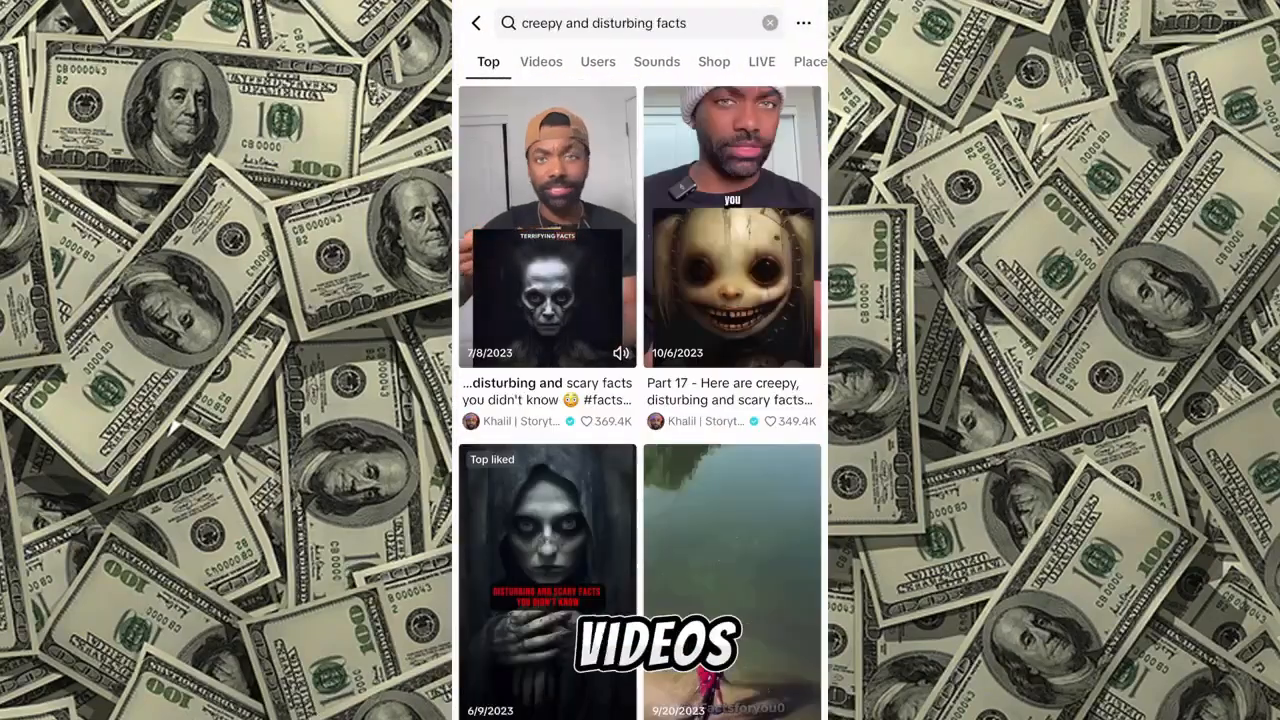
Step: Look through the creepy and disturbing facts videos and open the related search "creepy true stories"
{"action": "scroll", "coordinate": [640, 400], "scroll_direction": "down", "scroll_amount": 6}
{"action": "scroll", "coordinate": [640, 400], "scroll_direction": "up", "scroll_amount": 6}
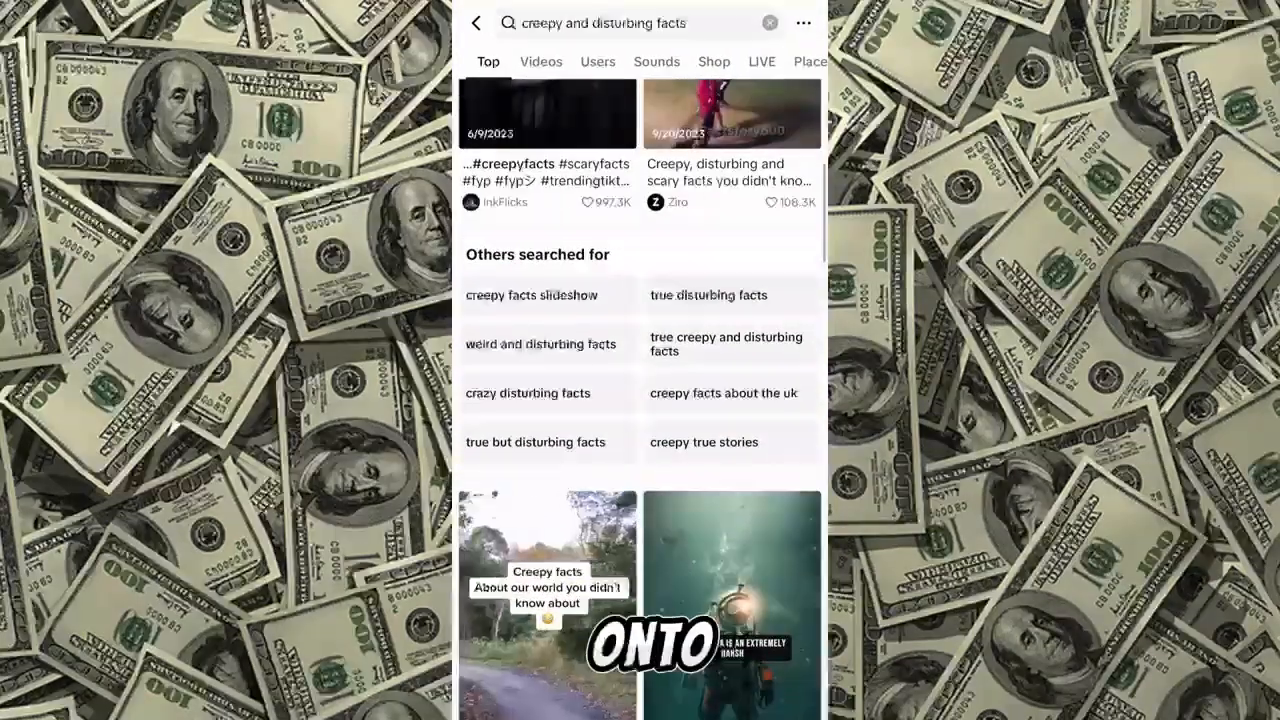
{"action": "left_click", "coordinate": [704, 440]}
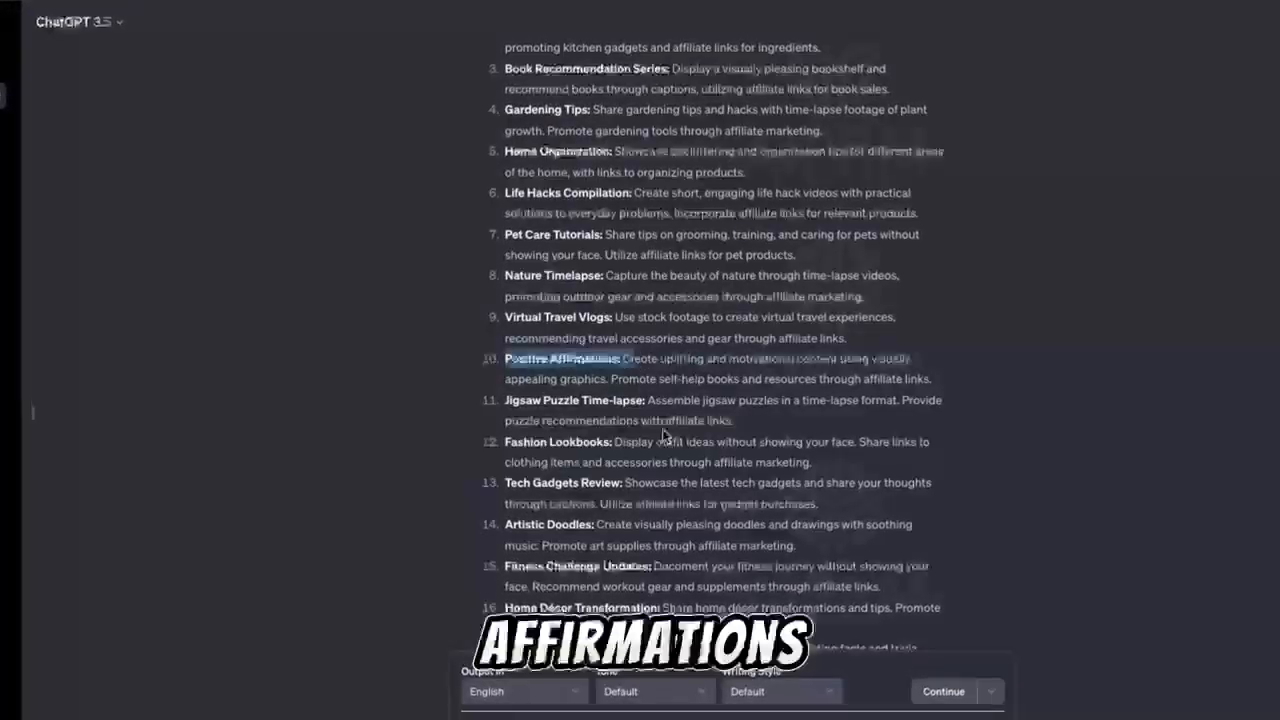
Step: Switch back to ChatGPT's niche list and highlight the description of Bullet Journaling Ideas
{"action": "scroll", "coordinate": [662, 432], "scroll_direction": "down", "scroll_amount": 2}
{"action": "scroll", "coordinate": [660, 434], "scroll_direction": "down", "scroll_amount": 1}
{"action": "scroll", "coordinate": [568, 548], "scroll_direction": "down", "scroll_amount": 1}
{"action": "left_click_drag", "start_coordinate": [568, 553], "coordinate": [618, 533]}
{"action": "scroll", "coordinate": [617, 541], "scroll_direction": "down", "scroll_amount": 4}
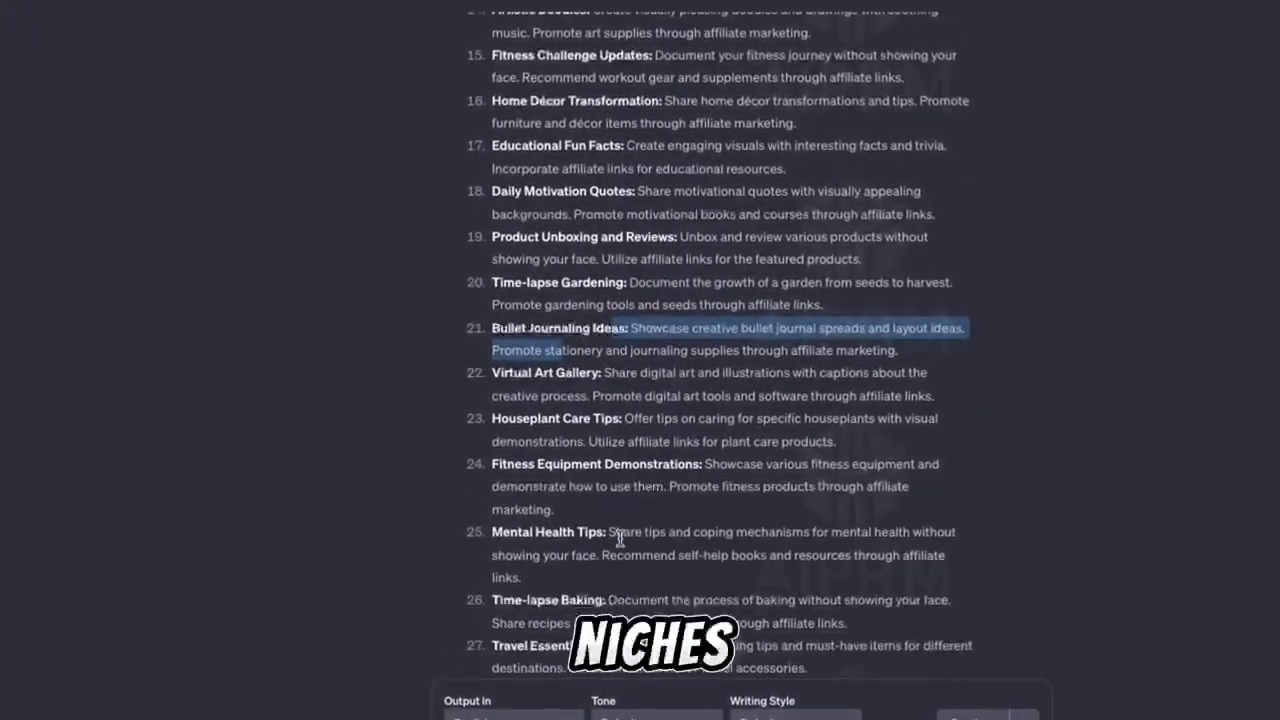
Step: Go back up the niche list and highlight the Educational Fun Facts entry
{"action": "scroll", "coordinate": [620, 540], "scroll_direction": "down", "scroll_amount": 3}
{"action": "scroll", "coordinate": [622, 543], "scroll_direction": "up", "scroll_amount": 6}
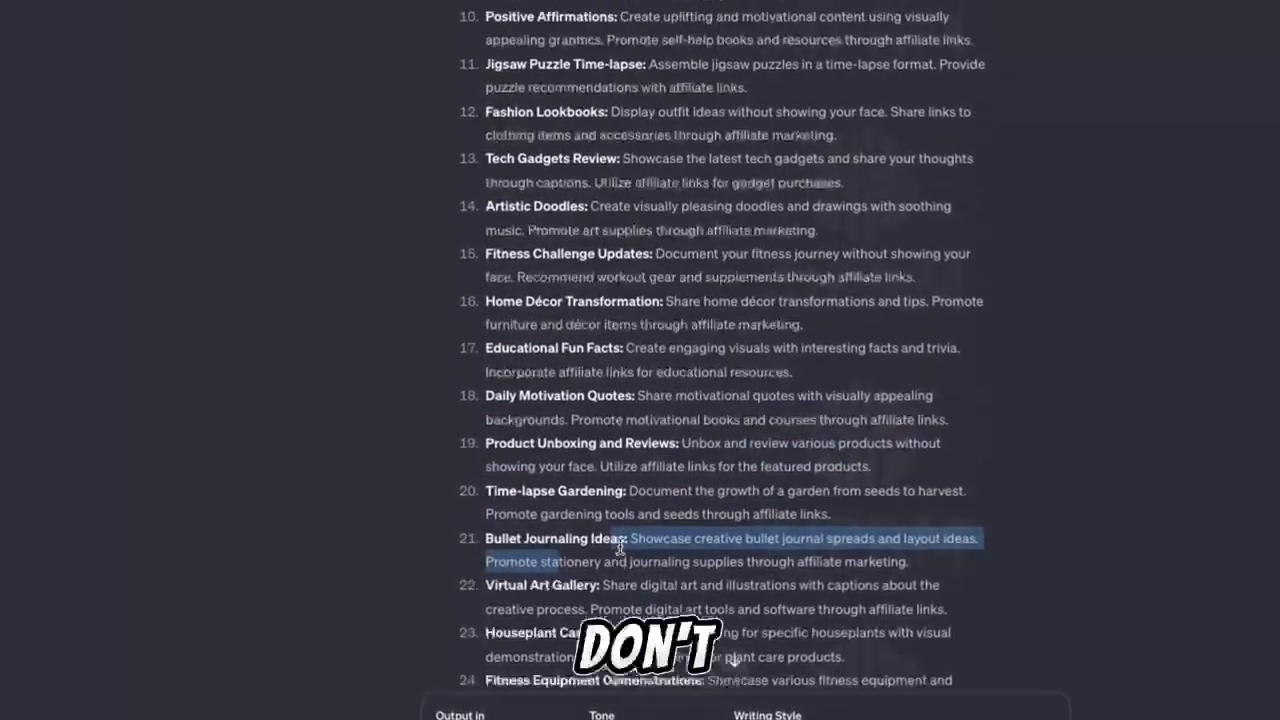
{"action": "scroll", "coordinate": [620, 548], "scroll_direction": "up", "scroll_amount": 3}
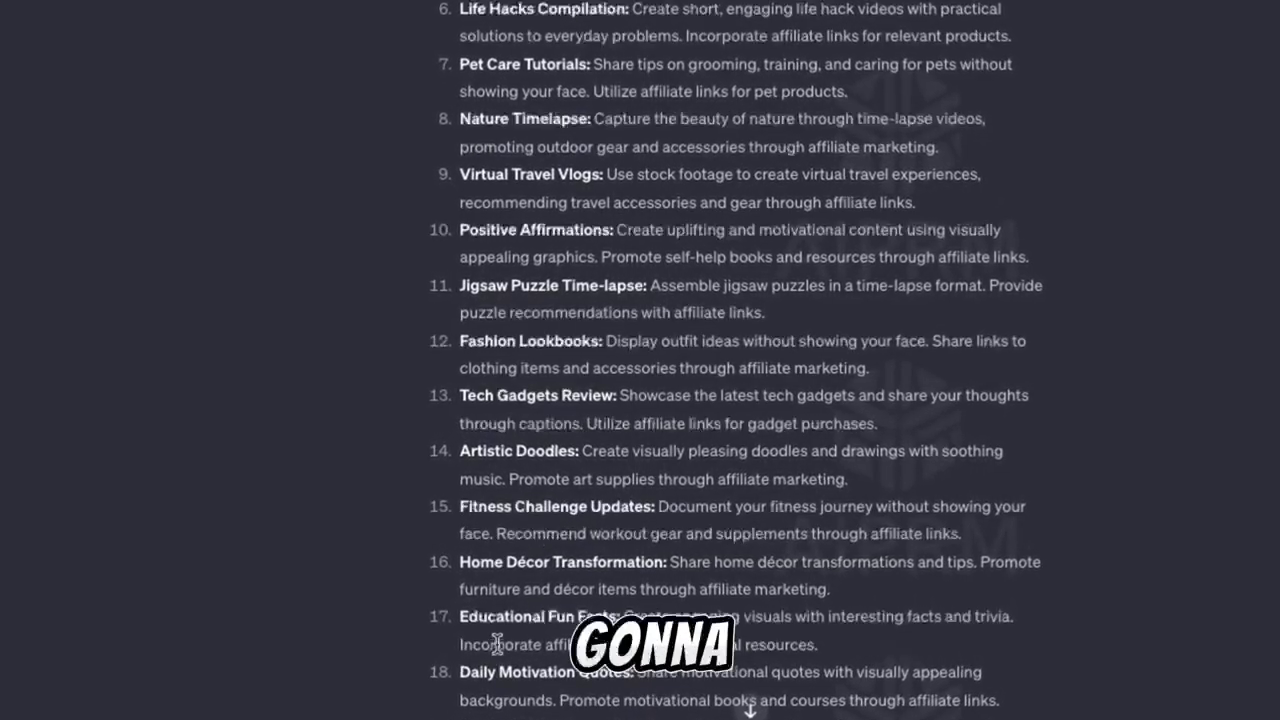
{"action": "left_click_drag", "start_coordinate": [455, 620], "coordinate": [652, 624]}
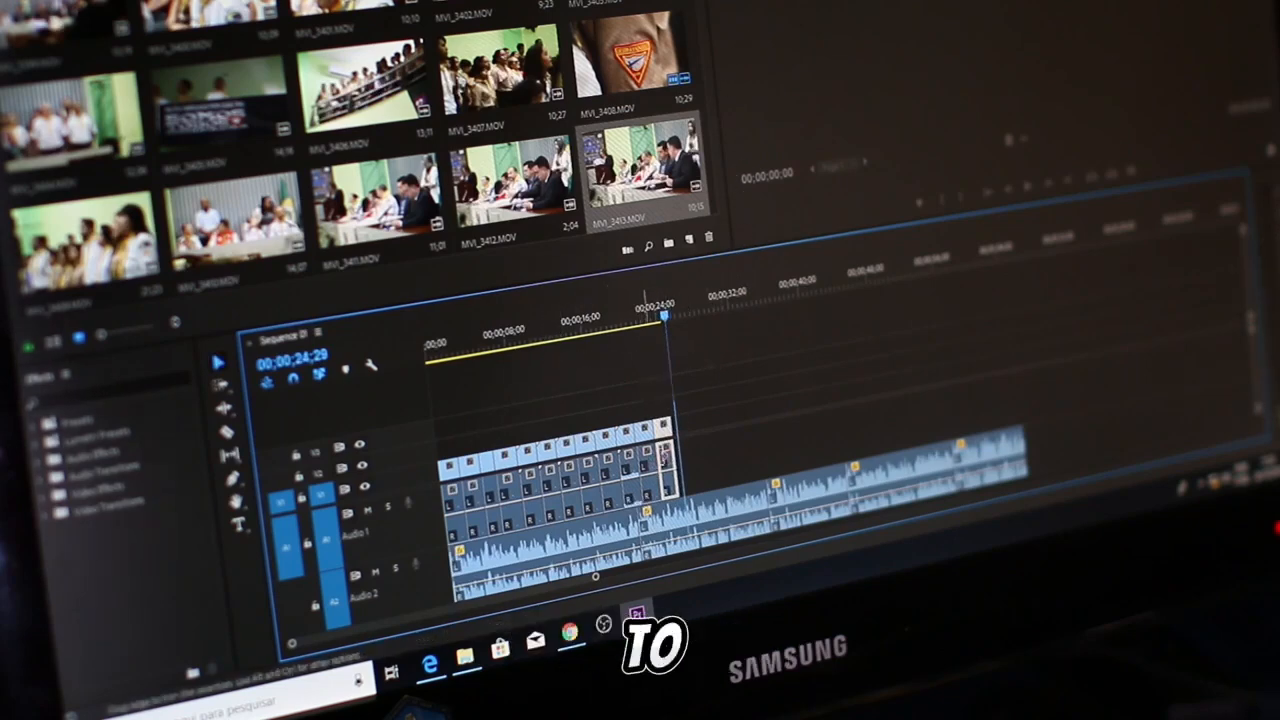
{"action": "key", "text": "Delete"}
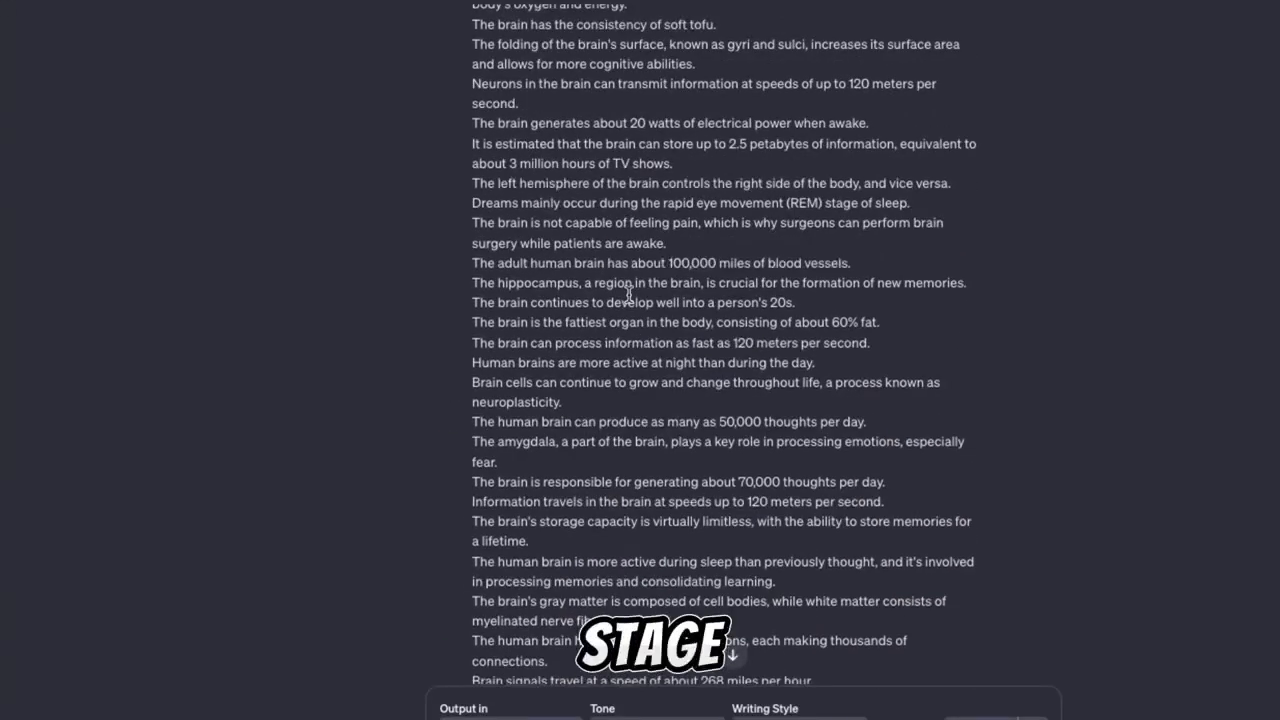
Step: Find the prompt asking for 30 random interesting facts about the human brain and highlight part of the first fact
{"action": "scroll", "coordinate": [628, 294], "scroll_direction": "up", "scroll_amount": 2}
{"action": "scroll", "coordinate": [628, 294], "scroll_direction": "up", "scroll_amount": 1}
{"action": "scroll", "coordinate": [628, 294], "scroll_direction": "up", "scroll_amount": 3}
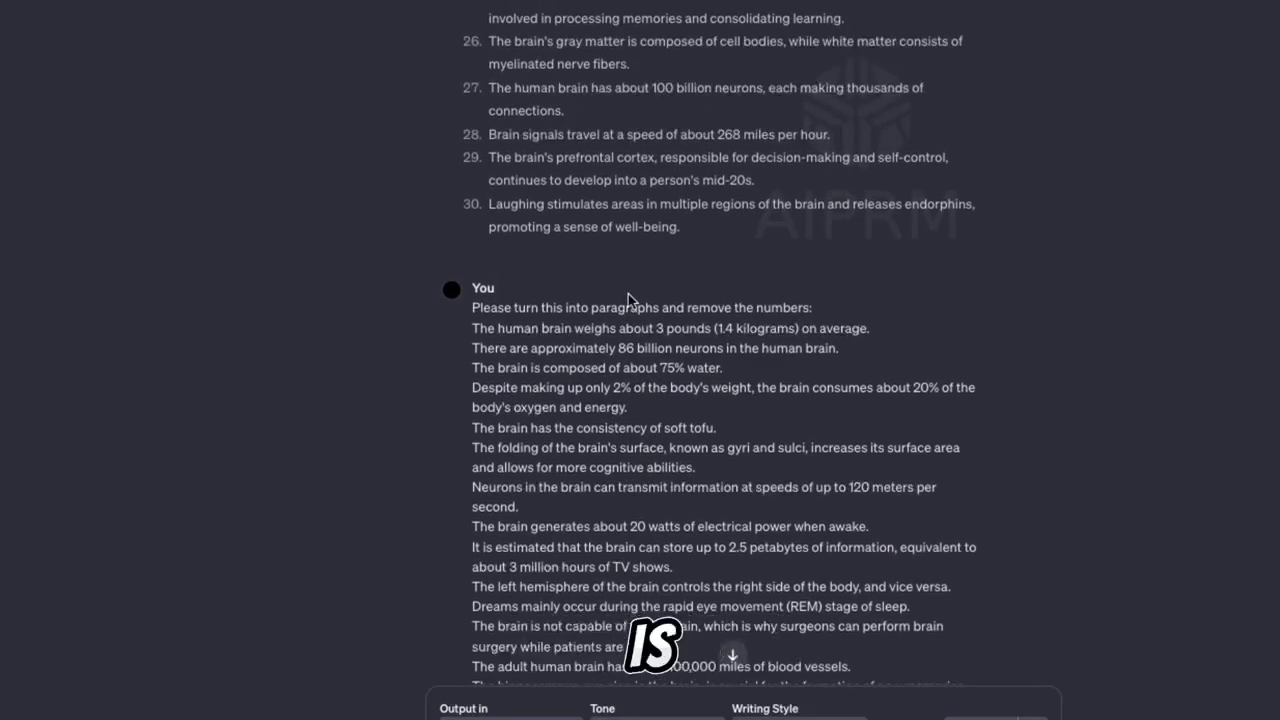
{"action": "scroll", "coordinate": [628, 295], "scroll_direction": "up", "scroll_amount": 6}
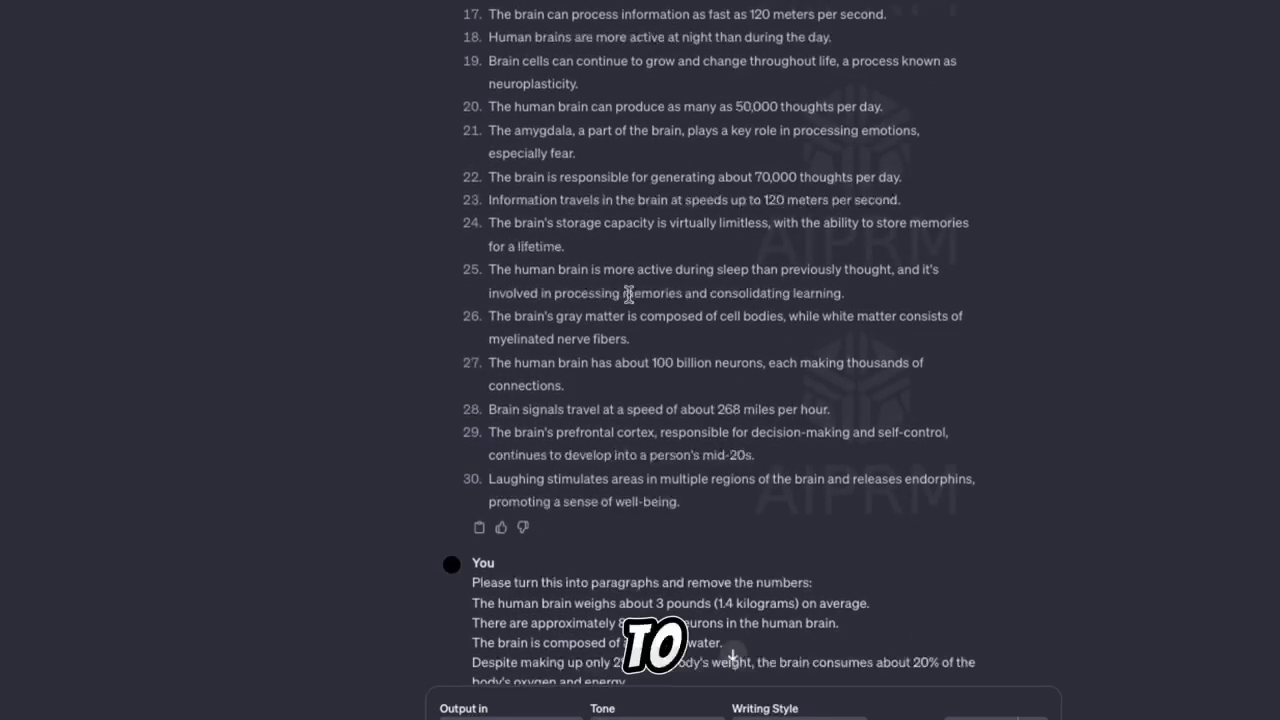
{"action": "scroll", "coordinate": [628, 294], "scroll_direction": "up", "scroll_amount": 7}
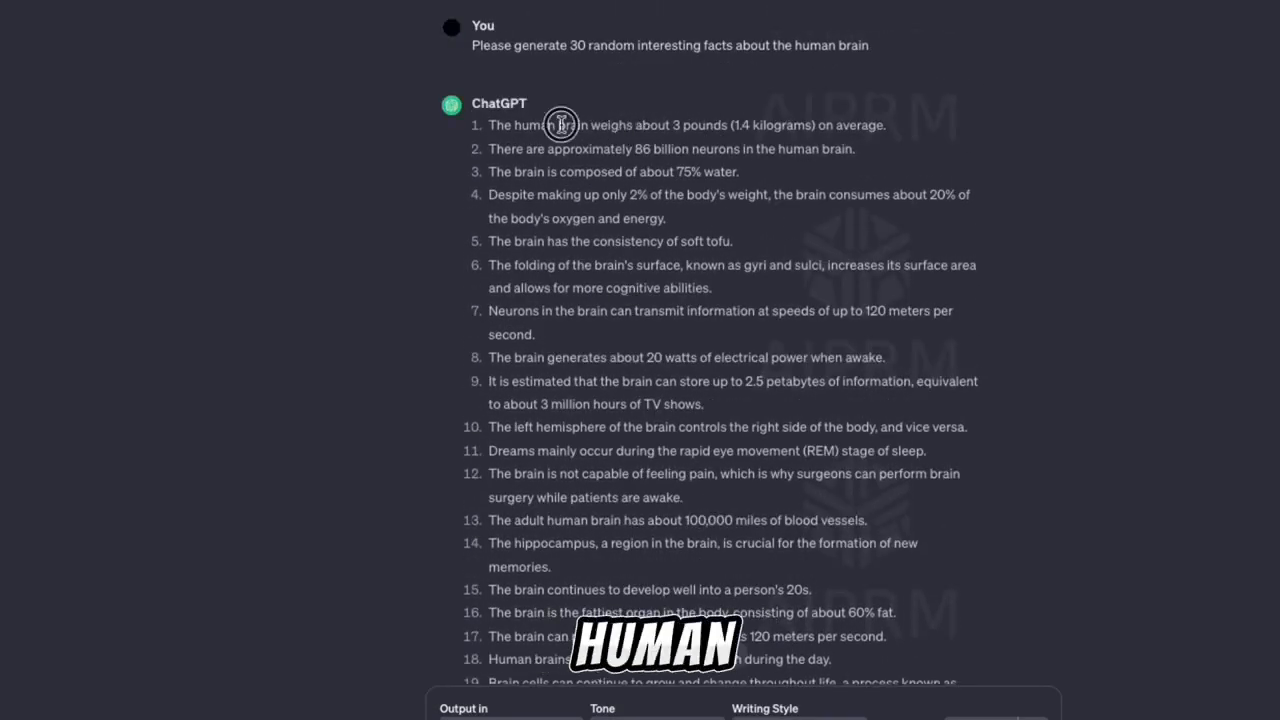
{"action": "left_click_drag", "start_coordinate": [561, 124], "coordinate": [793, 118]}
{"action": "scroll", "coordinate": [787, 216], "scroll_direction": "down", "scroll_amount": 1}
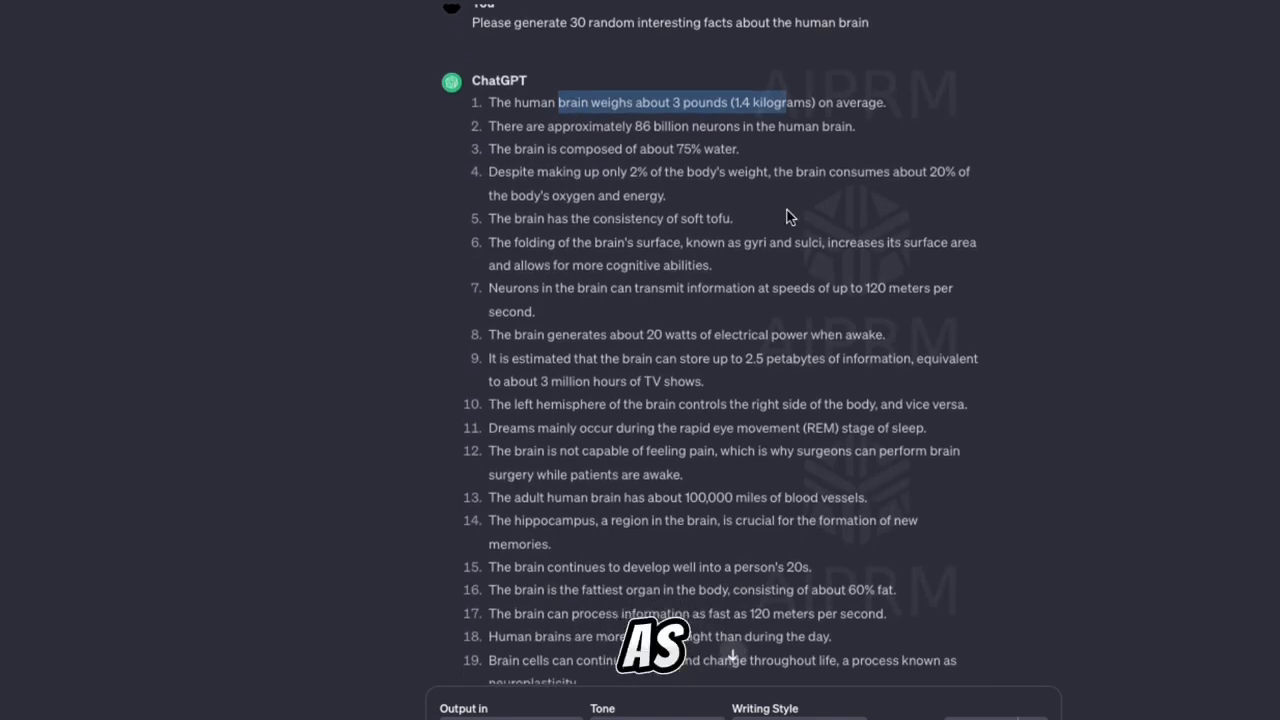
{"action": "scroll", "coordinate": [784, 215], "scroll_direction": "up", "scroll_amount": 1}
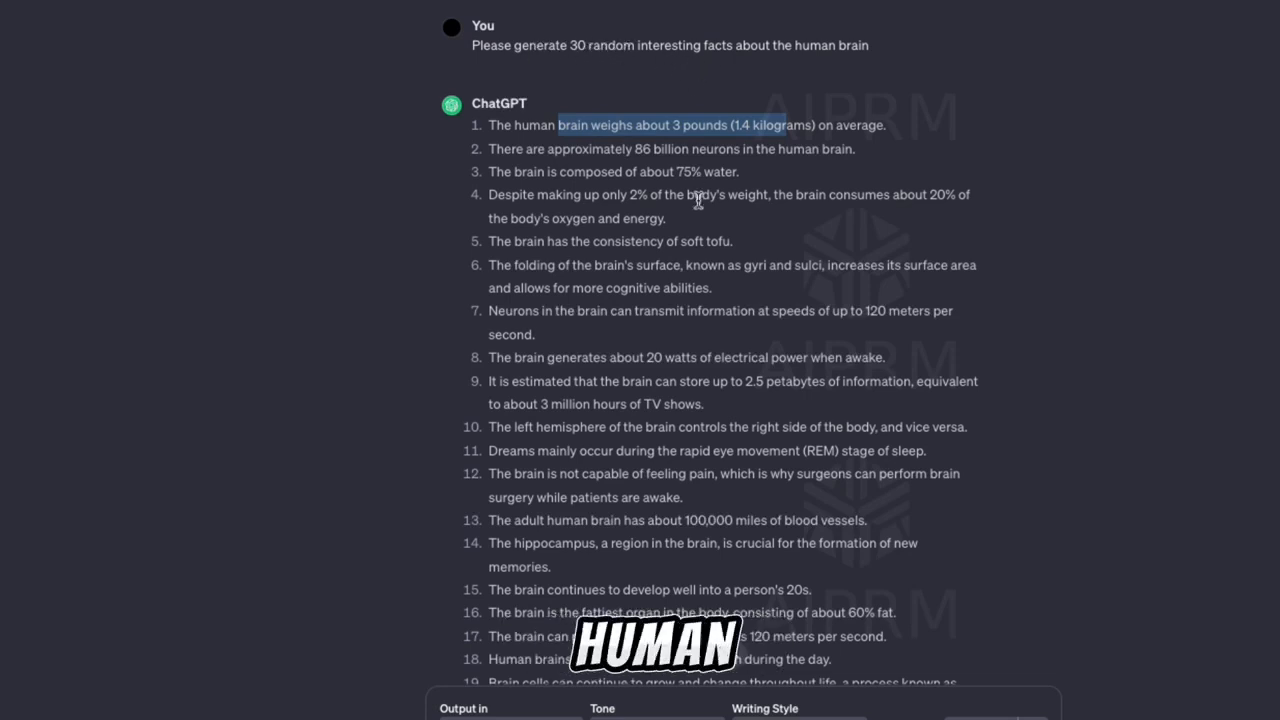
Step: Look through the generated brain facts, return to the beginning of the list and clear the text highlight
{"action": "scroll", "coordinate": [697, 195], "scroll_direction": "down", "scroll_amount": 7}
{"action": "scroll", "coordinate": [697, 203], "scroll_direction": "up", "scroll_amount": 2}
{"action": "scroll", "coordinate": [697, 207], "scroll_direction": "up", "scroll_amount": 3}
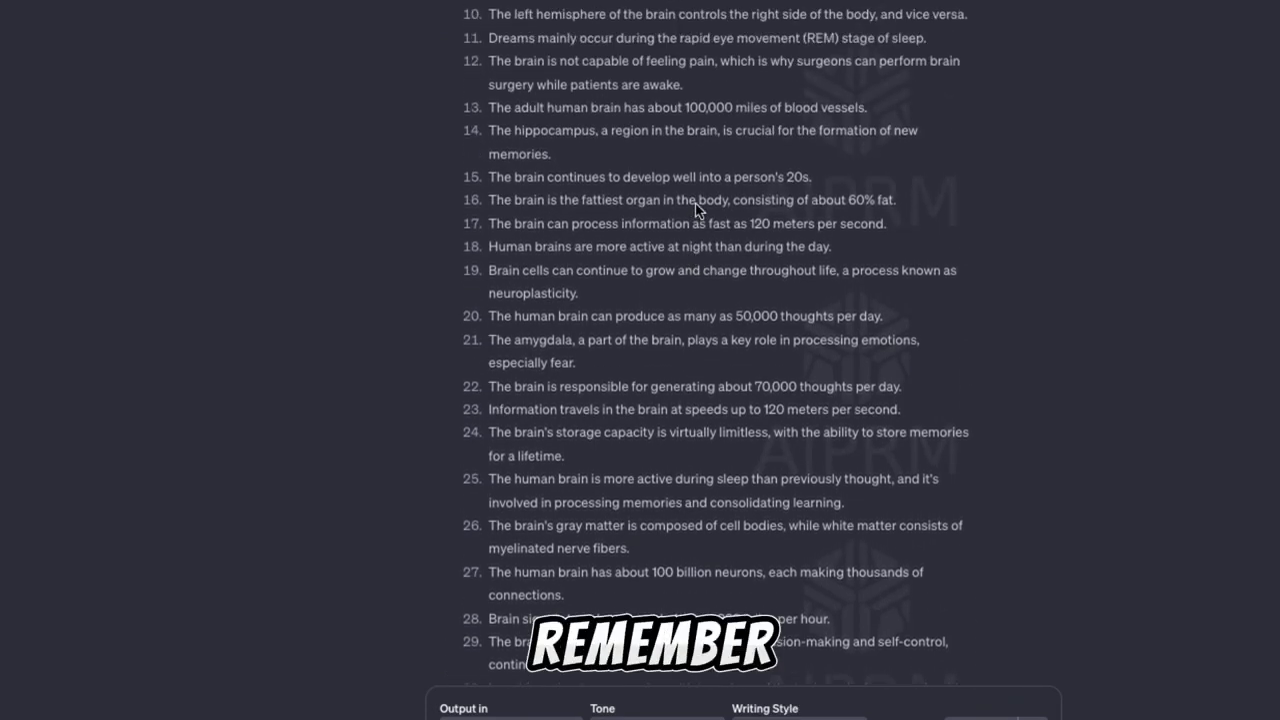
{"action": "scroll", "coordinate": [697, 208], "scroll_direction": "up", "scroll_amount": 2}
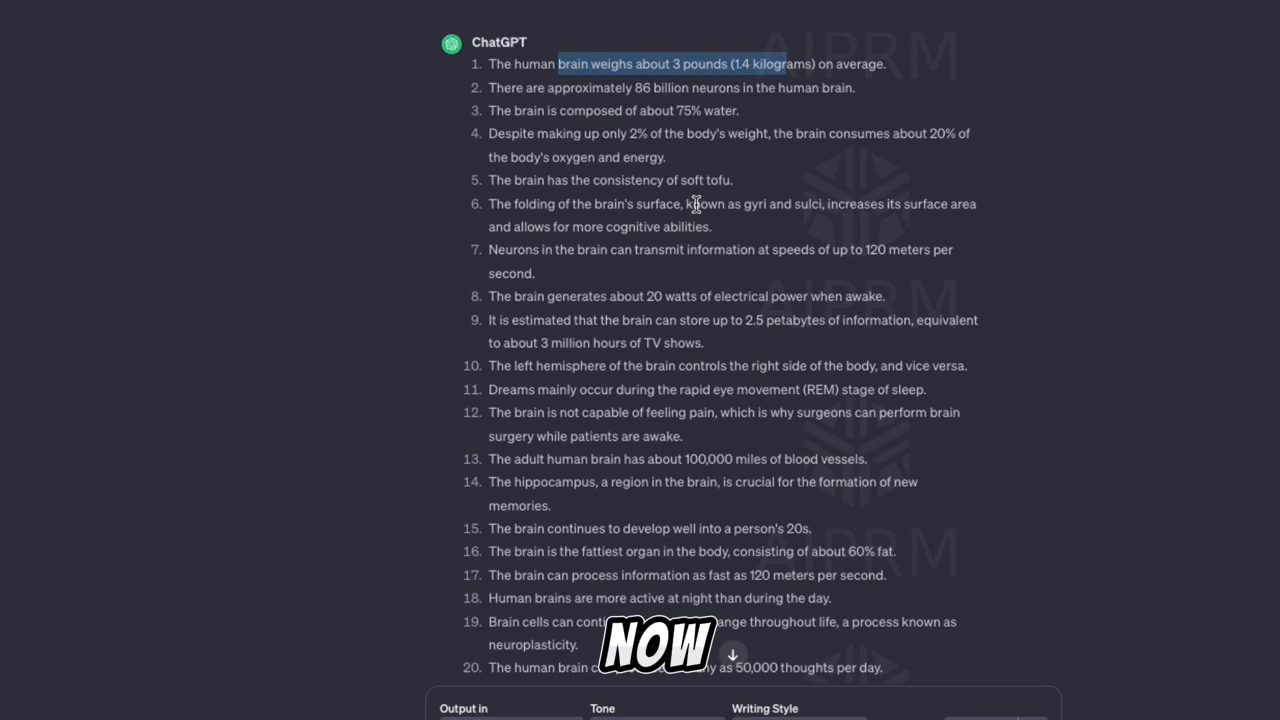
{"action": "left_click", "coordinate": [692, 217]}
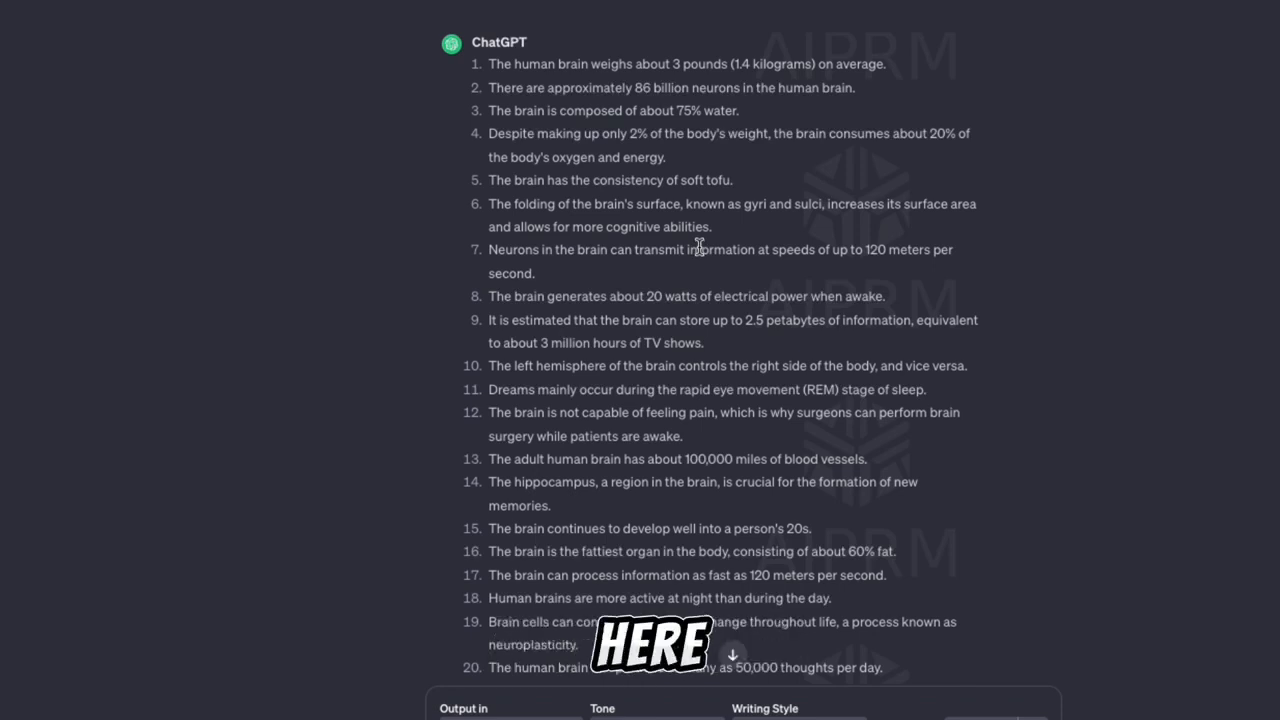
Step: Read the brain facts down to the follow-up prompt about turning them into paragraphs
{"action": "scroll", "coordinate": [711, 235], "scroll_direction": "down", "scroll_amount": 5}
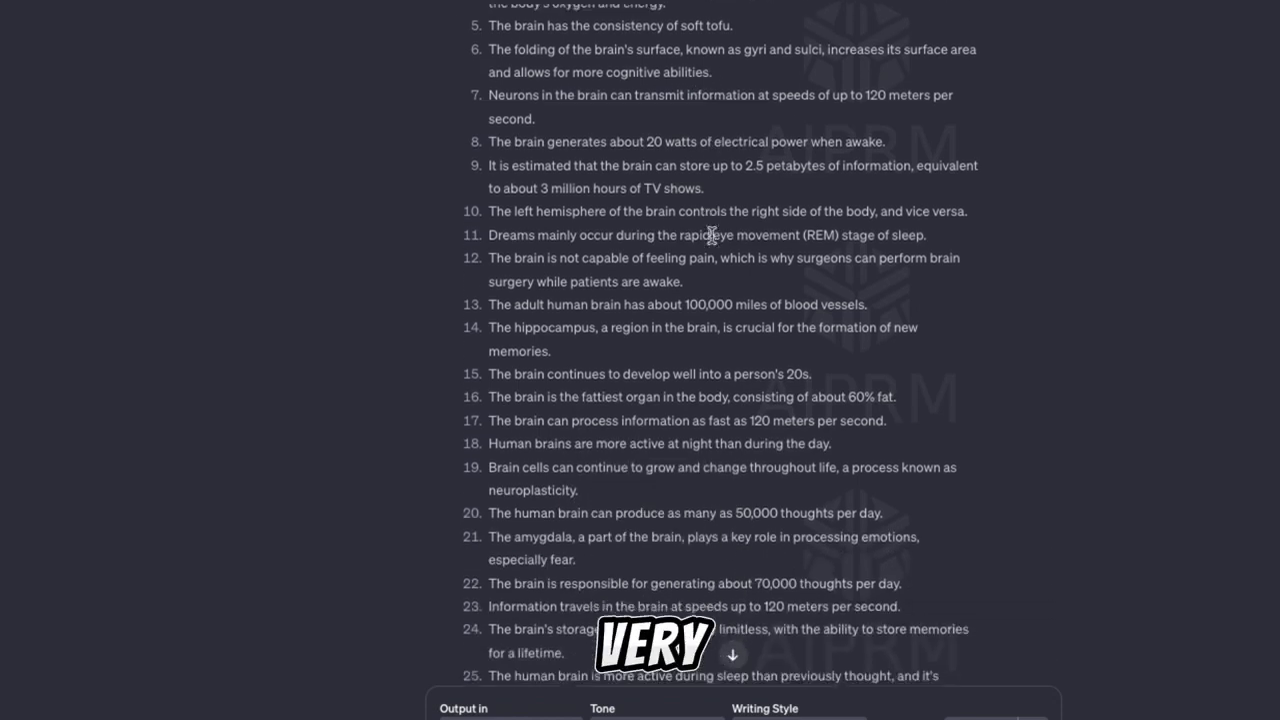
{"action": "scroll", "coordinate": [711, 235], "scroll_direction": "down", "scroll_amount": 1}
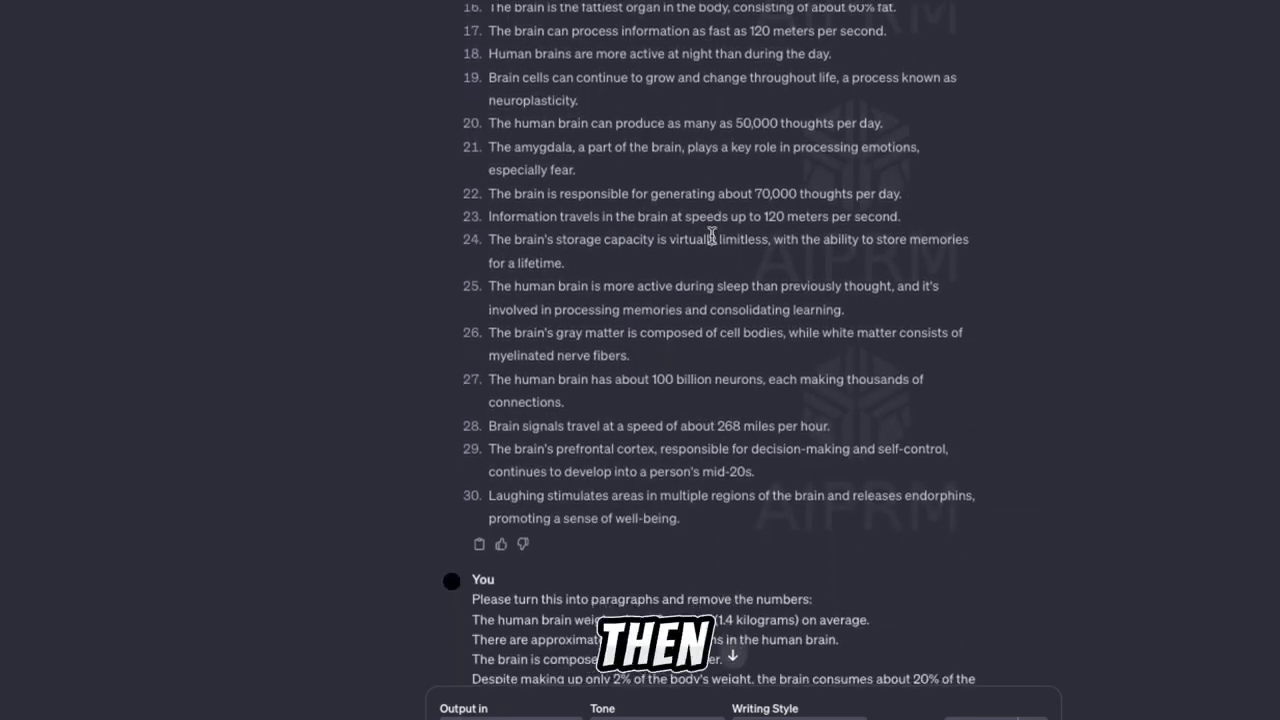
{"action": "scroll", "coordinate": [711, 235], "scroll_direction": "down", "scroll_amount": 1}
{"action": "scroll", "coordinate": [711, 235], "scroll_direction": "up", "scroll_amount": 4}
{"action": "scroll", "coordinate": [711, 235], "scroll_direction": "down", "scroll_amount": 6}
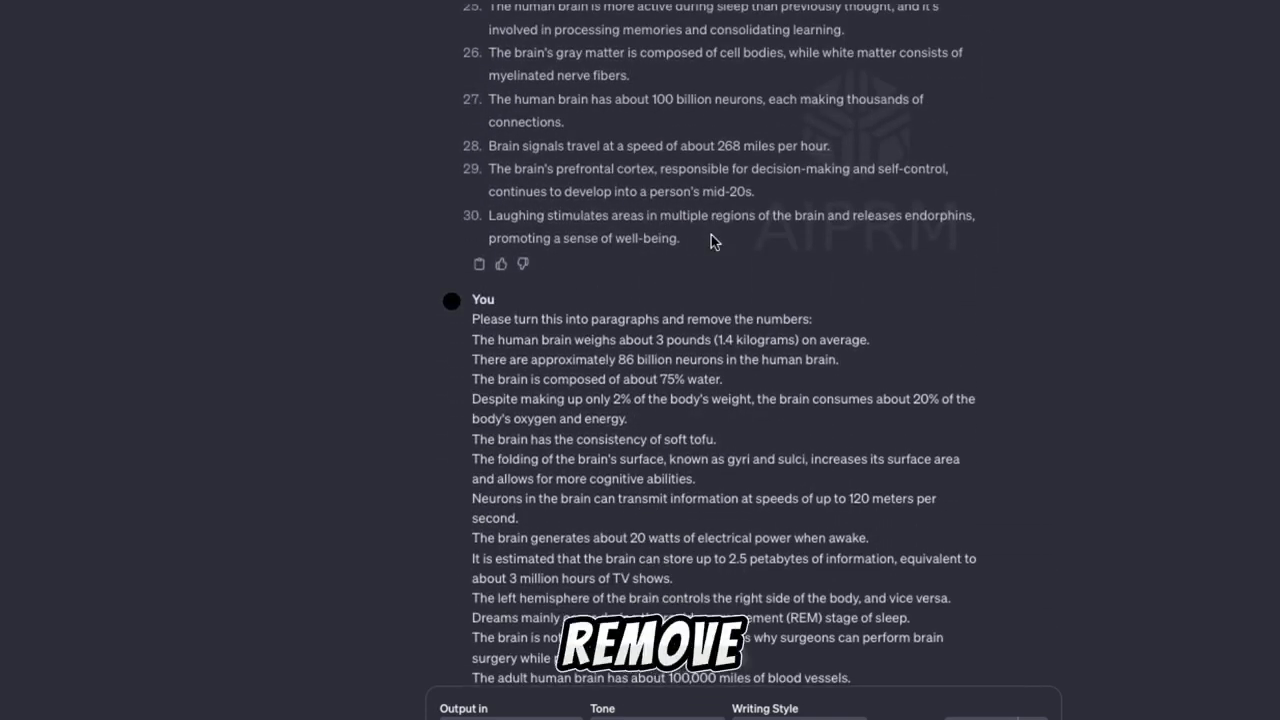
Step: Return to the start of the numbered facts, highlight the fact about the brain's weight and clear the highlight
{"action": "scroll", "coordinate": [715, 234], "scroll_direction": "up", "scroll_amount": 5}
{"action": "scroll", "coordinate": [523, 205], "scroll_direction": "up", "scroll_amount": 2}
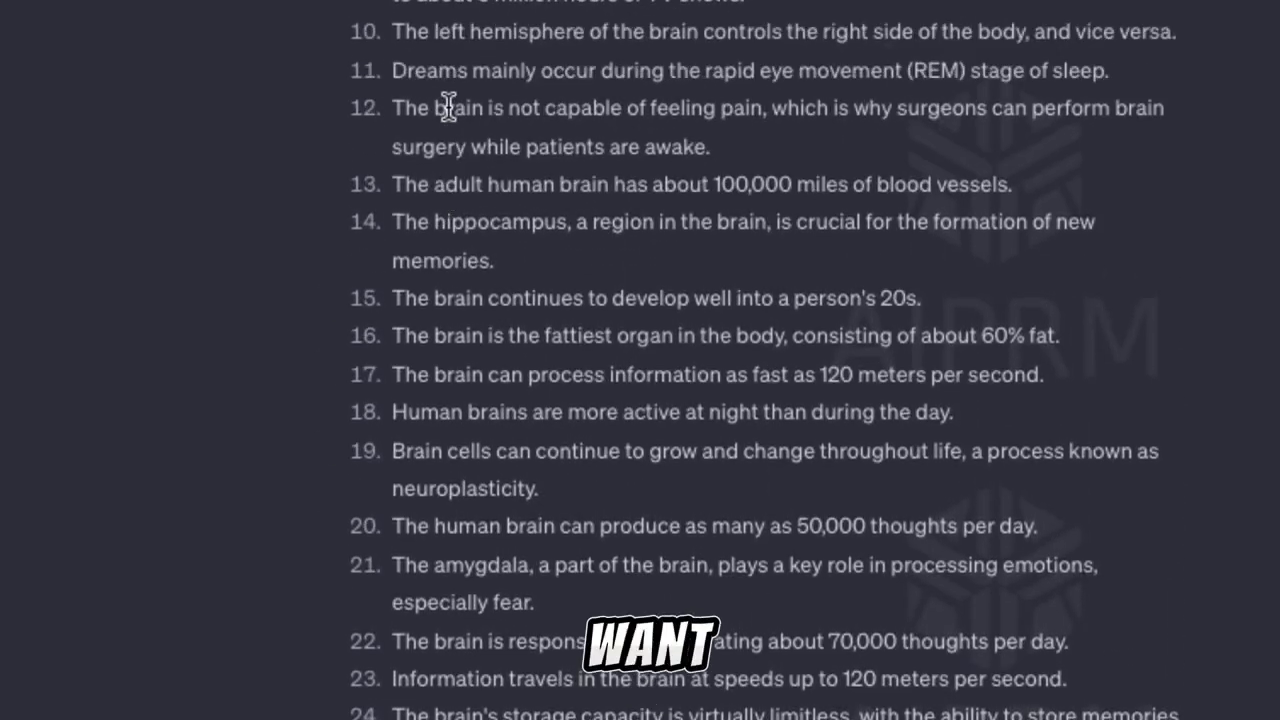
{"action": "scroll", "coordinate": [448, 107], "scroll_direction": "up", "scroll_amount": 4}
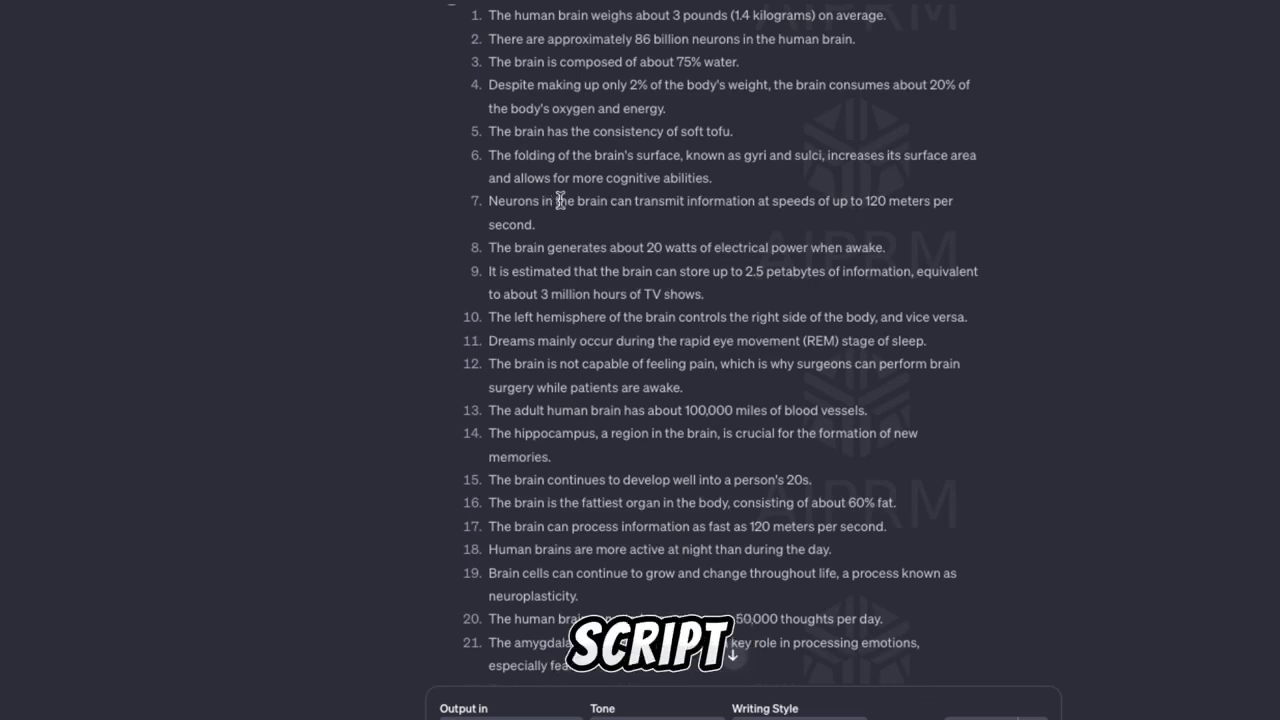
{"action": "scroll", "coordinate": [550, 206], "scroll_direction": "up", "scroll_amount": 1}
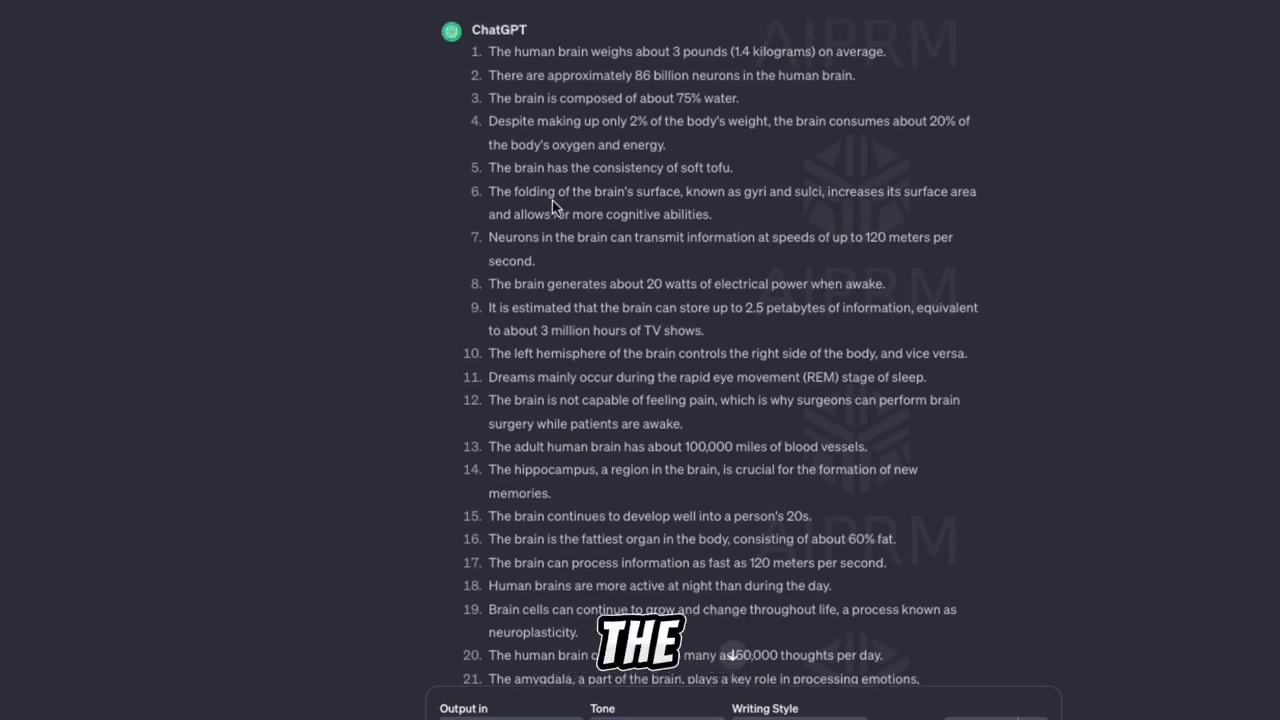
{"action": "left_click_drag", "start_coordinate": [608, 37], "coordinate": [742, 55]}
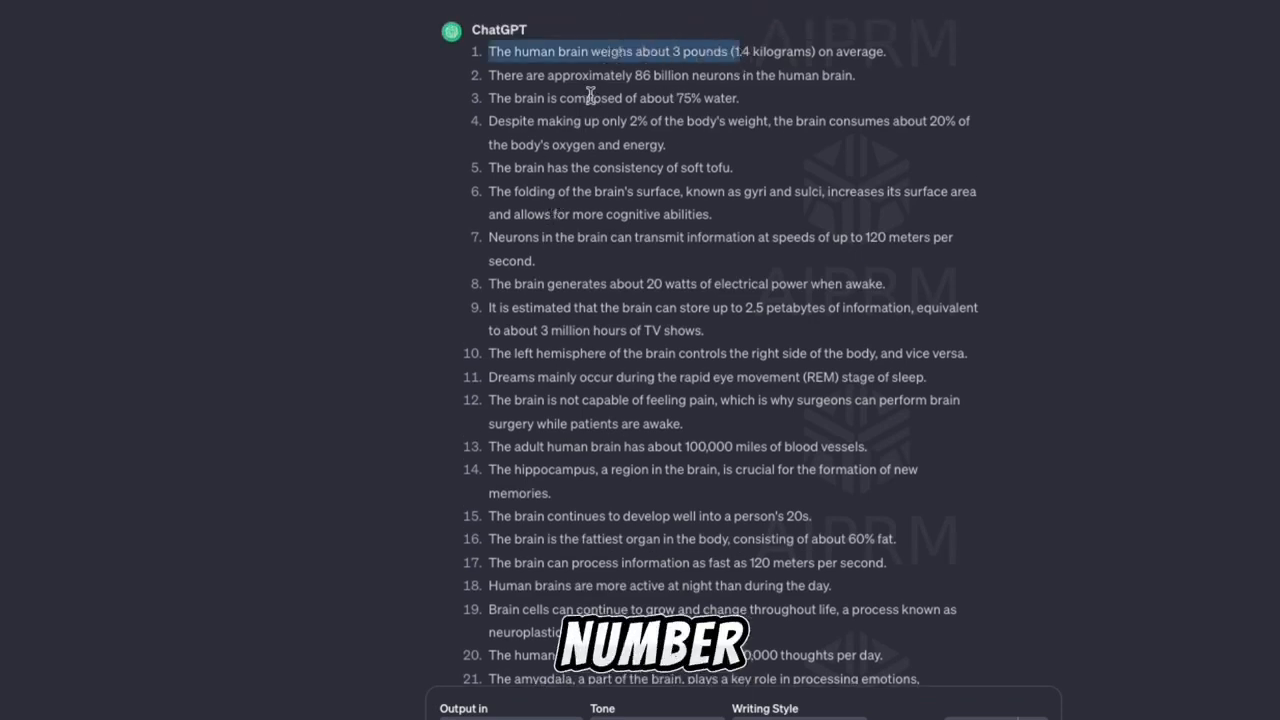
{"action": "left_click", "coordinate": [678, 76]}
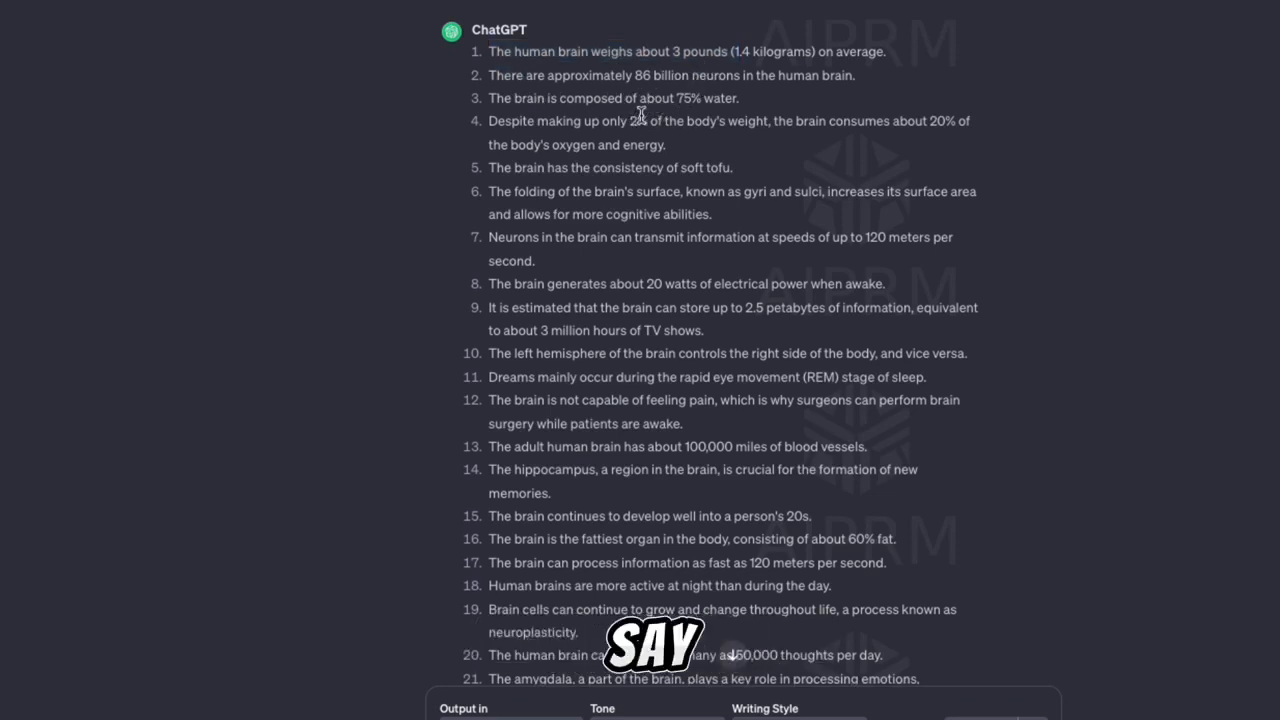
Step: Highlight the follow-up prompt "Please turn this into paragraphs and remove the numbers:" and view the facts pasted beneath it
{"action": "scroll", "coordinate": [646, 120], "scroll_direction": "down", "scroll_amount": 1}
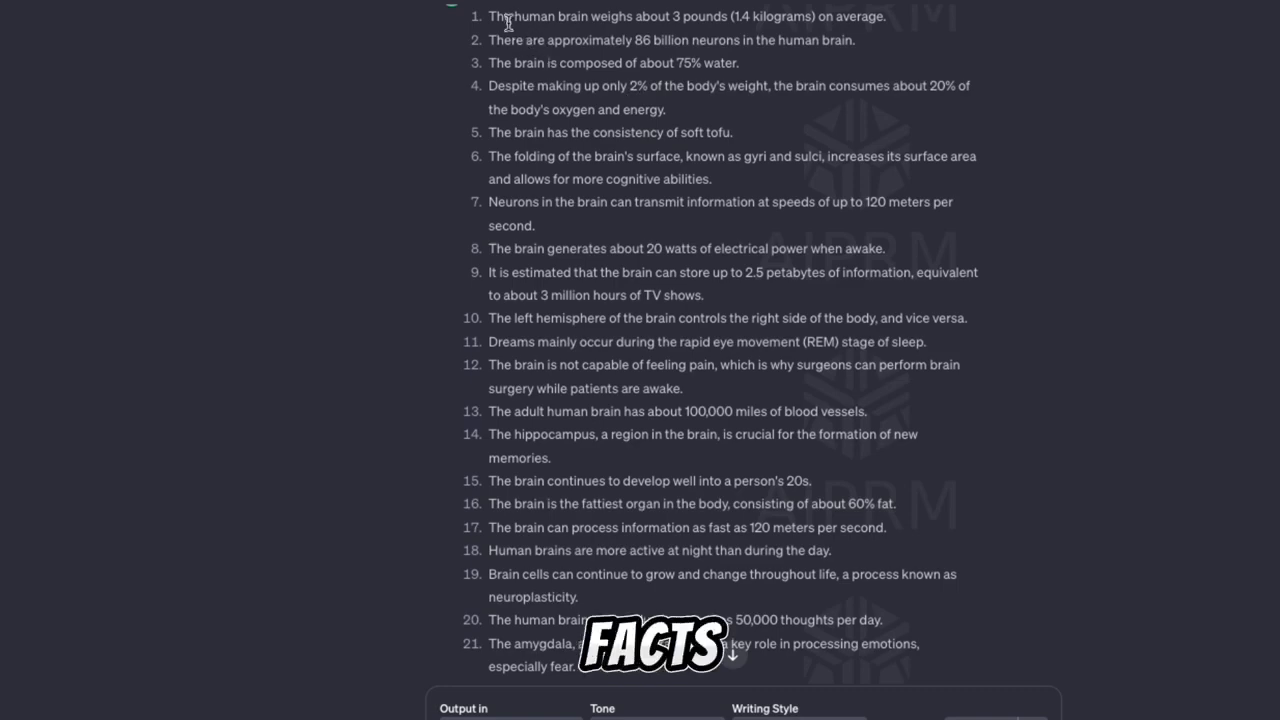
{"action": "scroll", "coordinate": [731, 192], "scroll_direction": "down", "scroll_amount": 8}
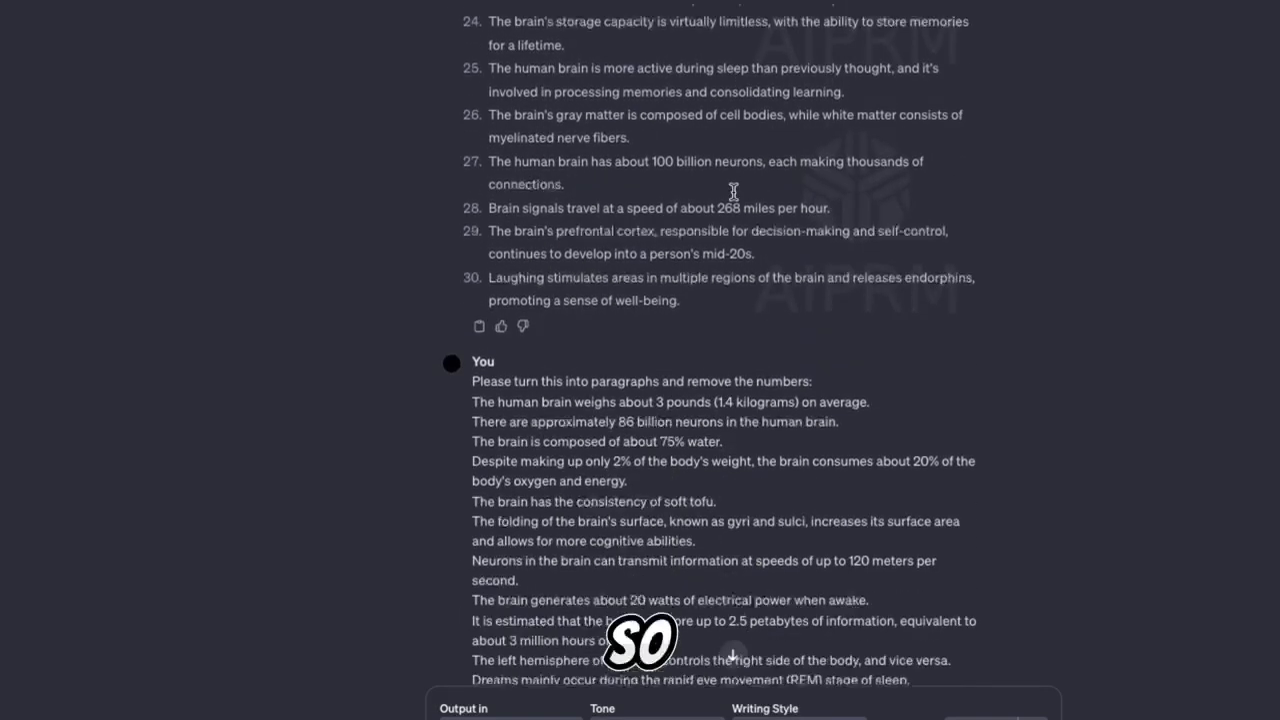
{"action": "left_click_drag", "start_coordinate": [484, 288], "coordinate": [822, 290]}
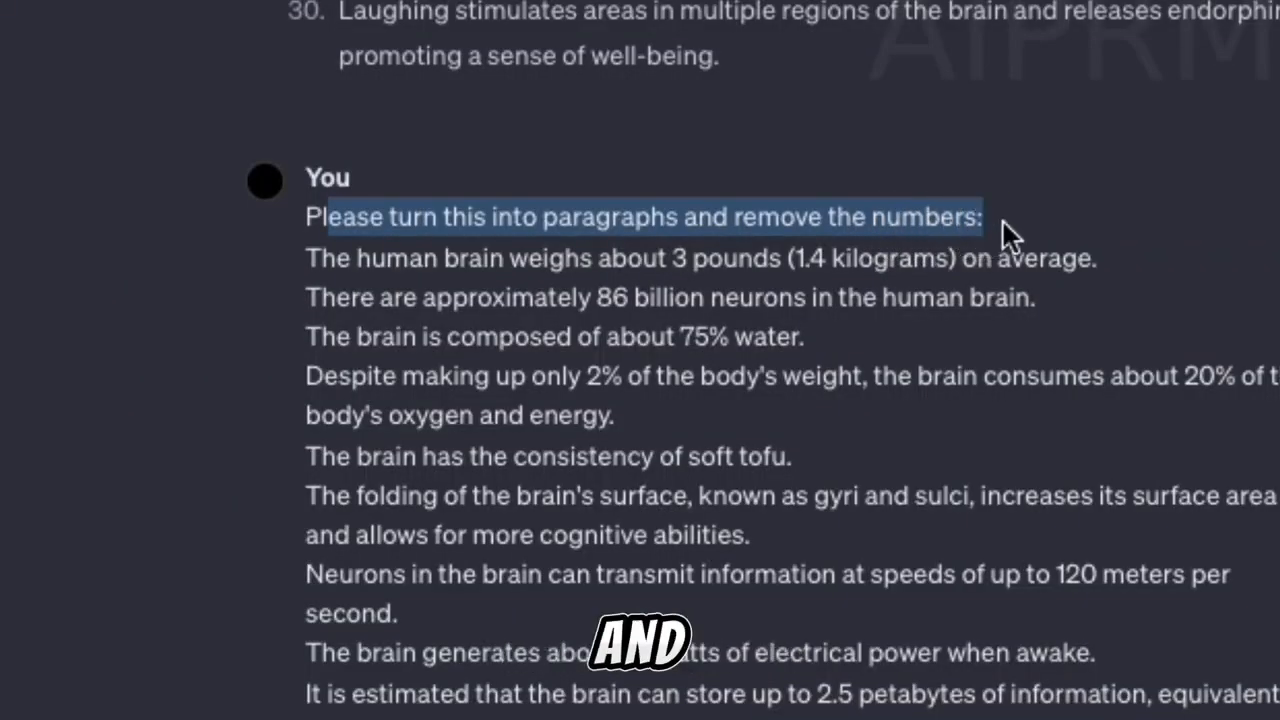
{"action": "left_click", "coordinate": [1014, 219]}
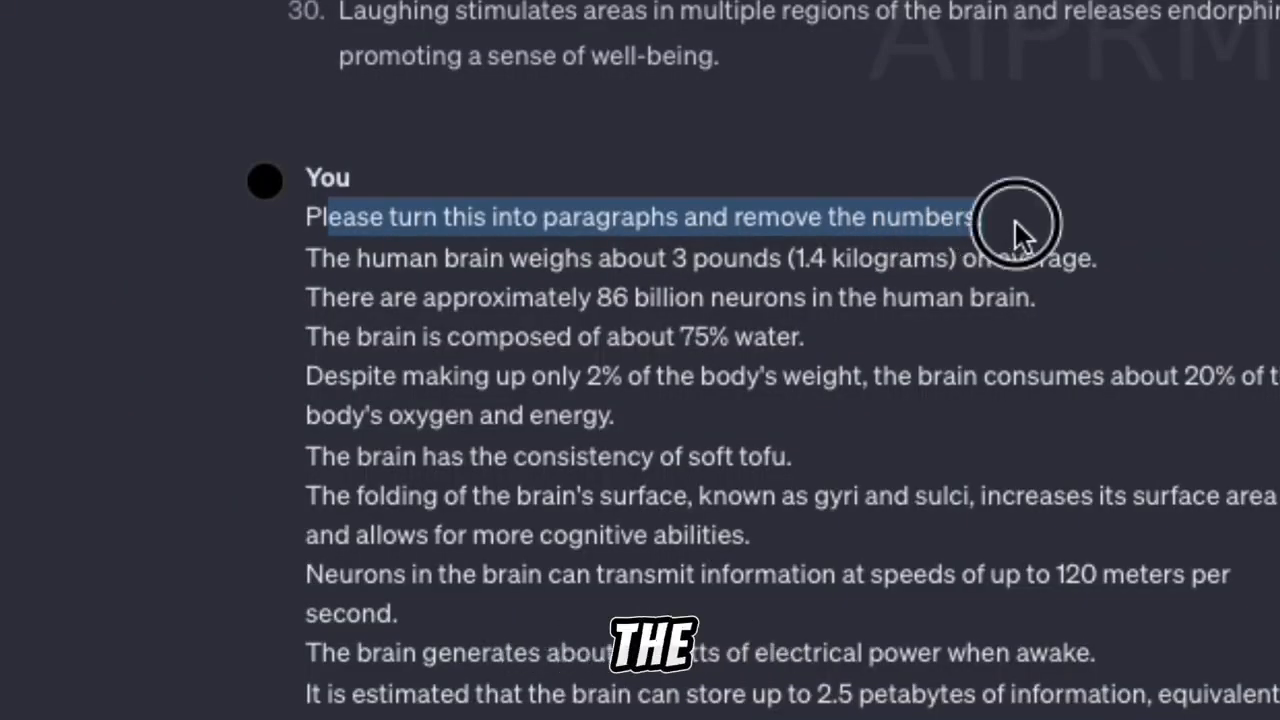
{"action": "scroll", "coordinate": [563, 337], "scroll_direction": "down", "scroll_amount": 3}
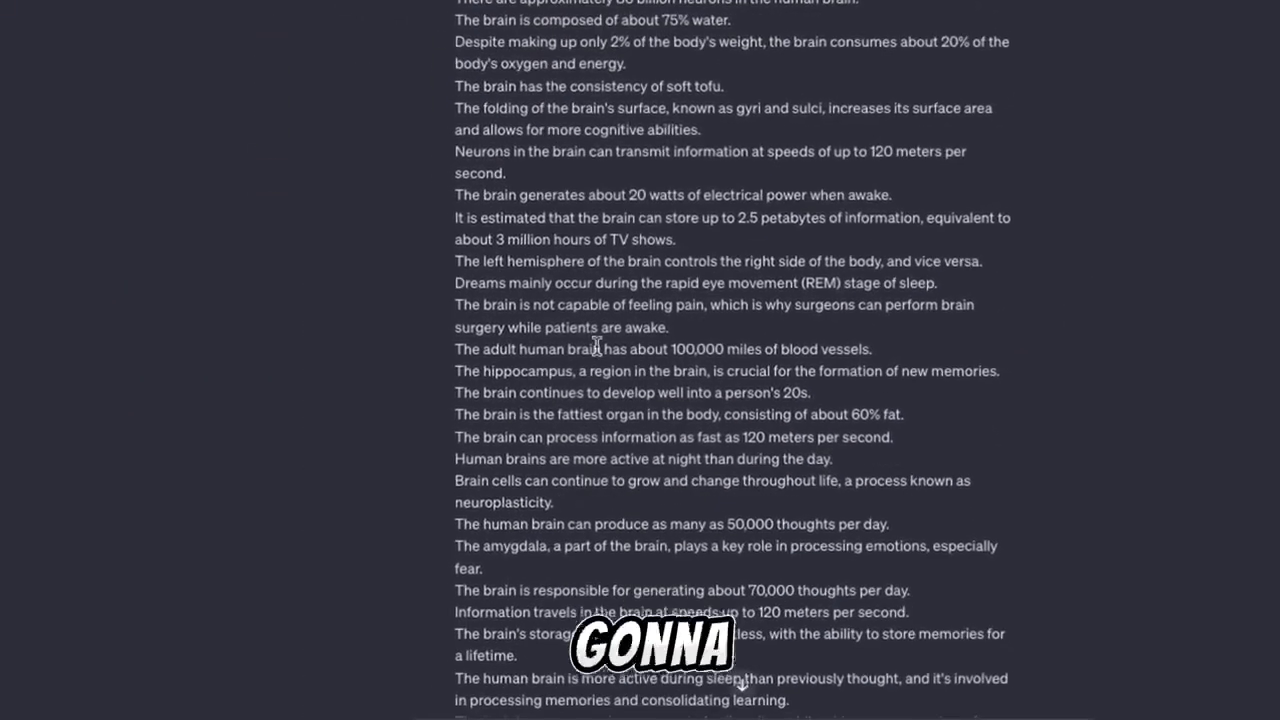
Step: Read the paragraph version of the brain facts down to the question about a narrated video's length
{"action": "scroll", "coordinate": [596, 345], "scroll_direction": "down", "scroll_amount": 10}
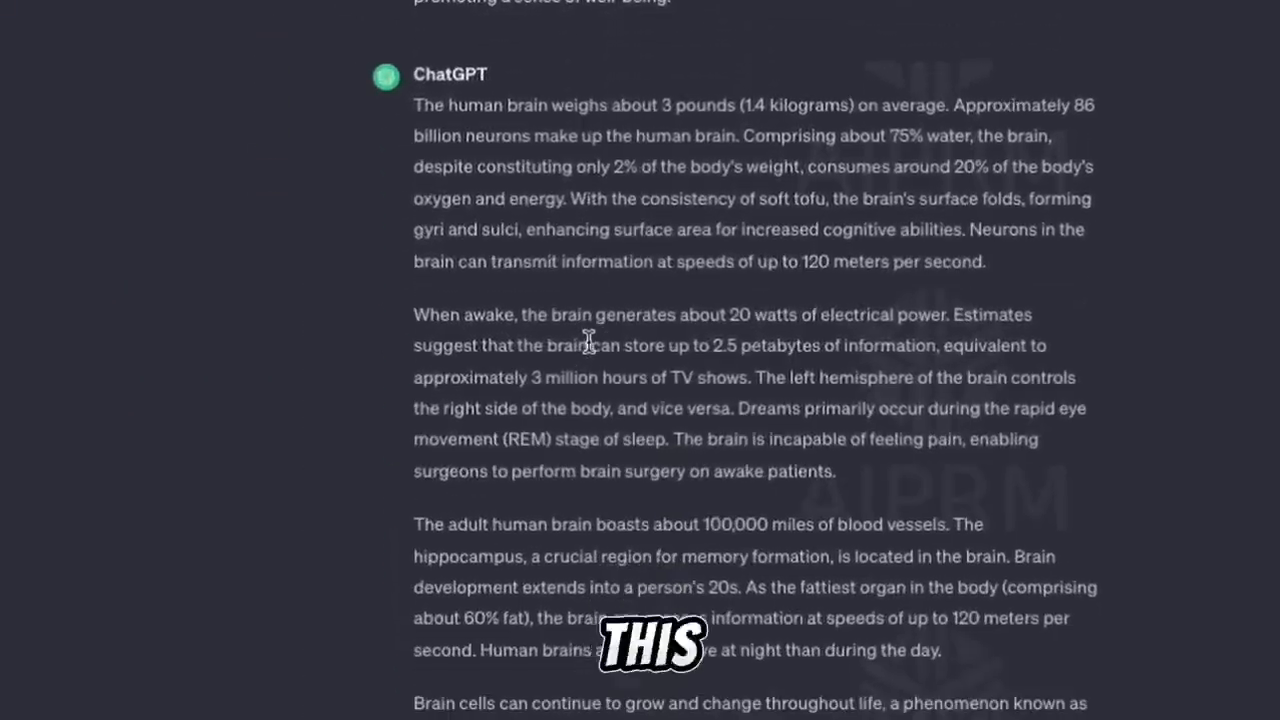
{"action": "scroll", "coordinate": [590, 344], "scroll_direction": "down", "scroll_amount": 2}
{"action": "scroll", "coordinate": [598, 346], "scroll_direction": "up", "scroll_amount": 1}
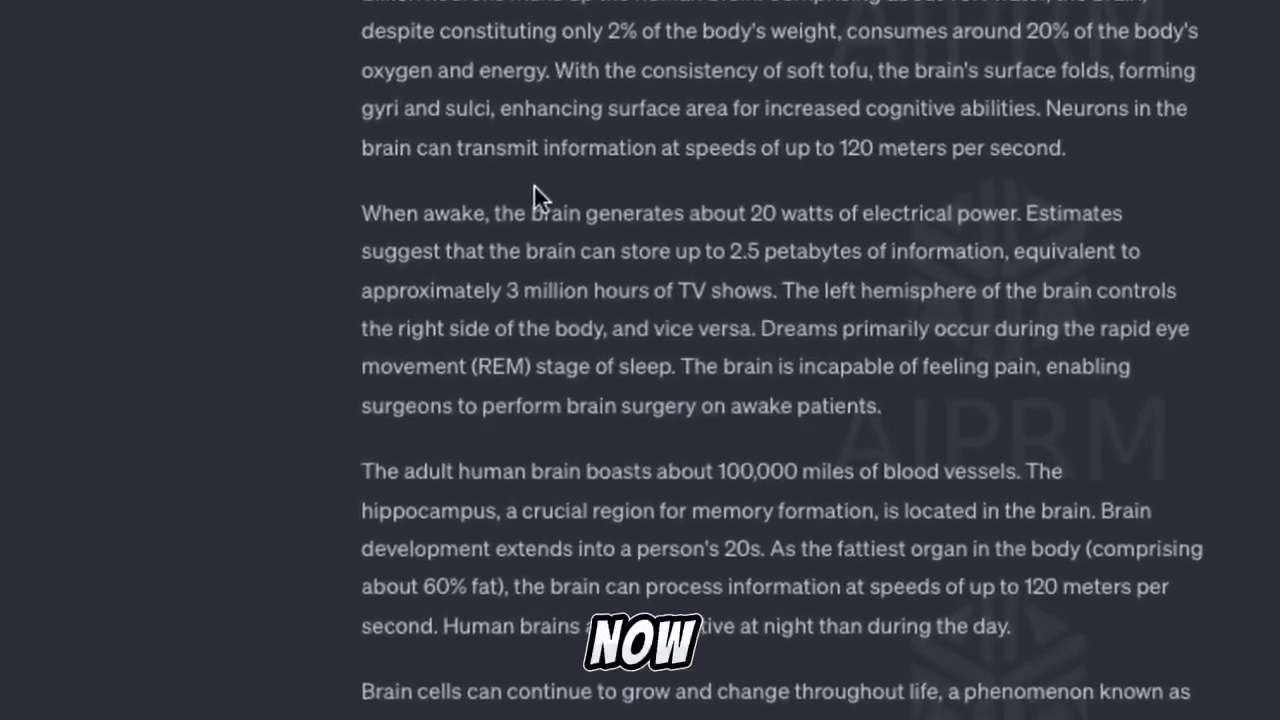
{"action": "scroll", "coordinate": [617, 283], "scroll_direction": "down", "scroll_amount": 2}
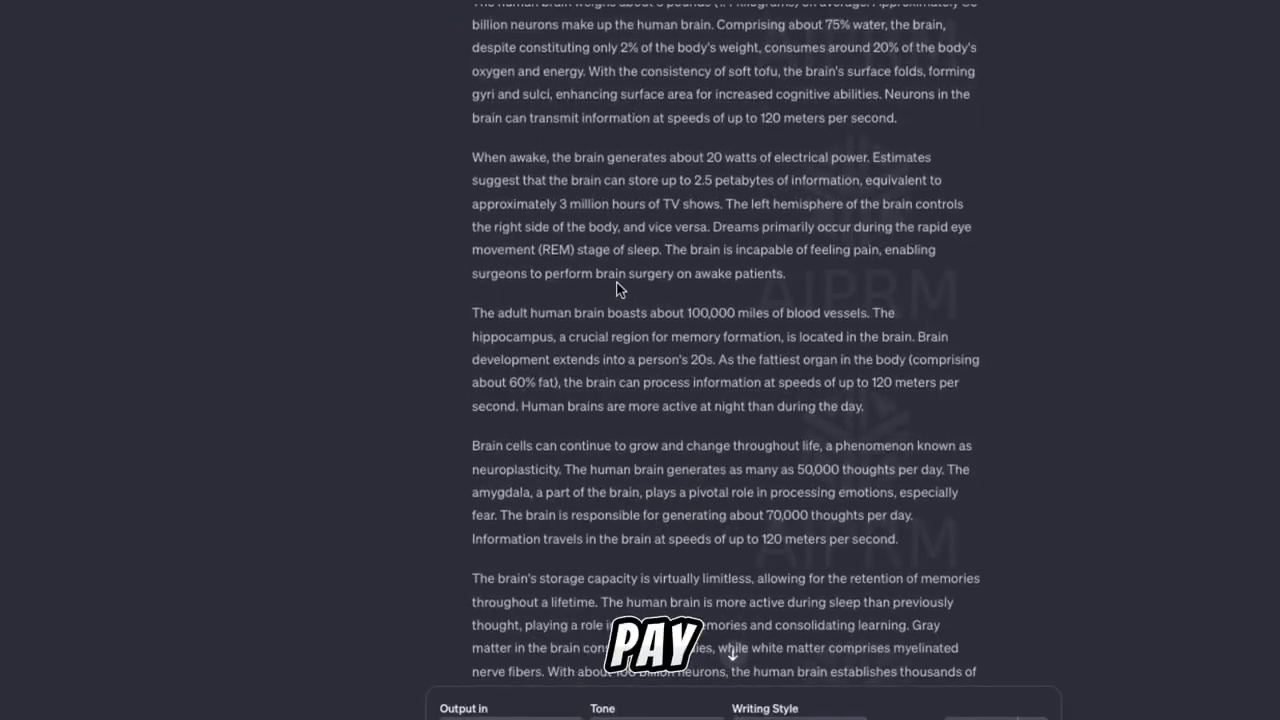
{"action": "scroll", "coordinate": [617, 284], "scroll_direction": "down", "scroll_amount": 1}
{"action": "scroll", "coordinate": [617, 284], "scroll_direction": "up", "scroll_amount": 2}
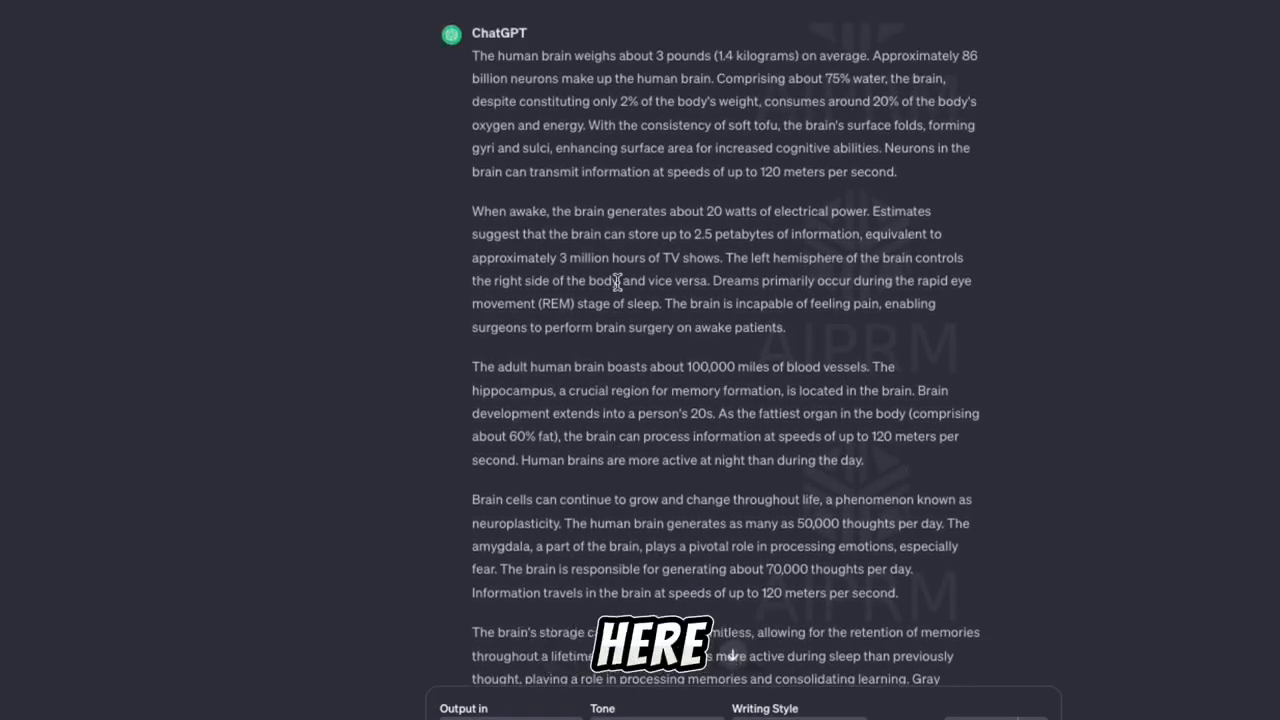
{"action": "scroll", "coordinate": [617, 283], "scroll_direction": "up", "scroll_amount": 1}
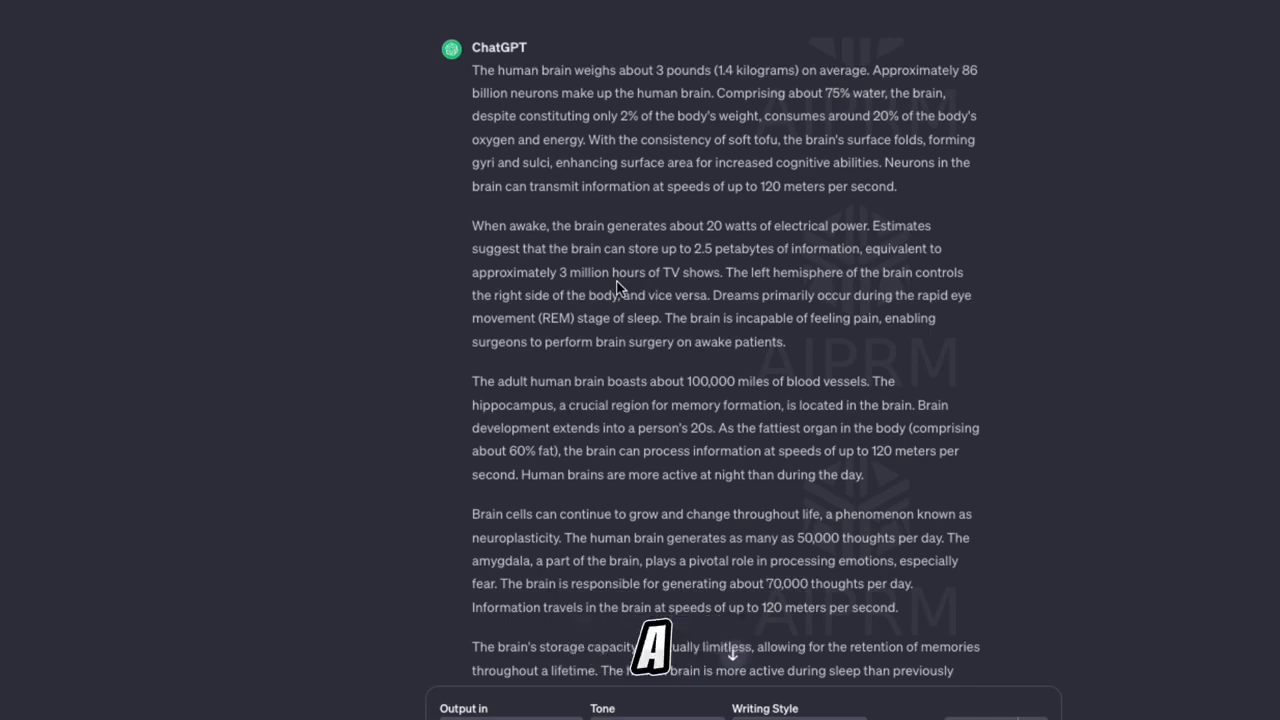
{"action": "scroll", "coordinate": [617, 287], "scroll_direction": "down", "scroll_amount": 3}
{"action": "scroll", "coordinate": [617, 288], "scroll_direction": "up", "scroll_amount": 2}
{"action": "scroll", "coordinate": [617, 288], "scroll_direction": "down", "scroll_amount": 7}
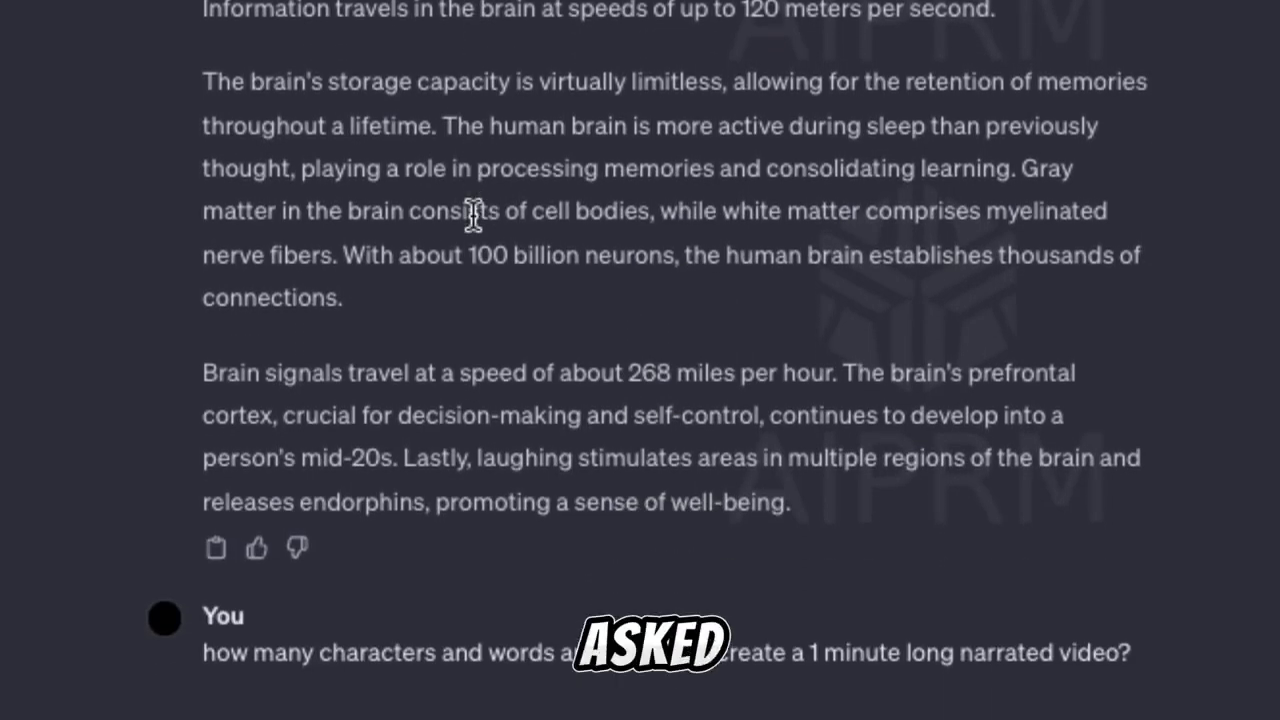
Step: Highlight the question "how many characters and words are needed to create a 1 minute long narrated video?"
{"action": "scroll", "coordinate": [472, 215], "scroll_direction": "down", "scroll_amount": 4}
{"action": "left_click_drag", "start_coordinate": [446, 455], "coordinate": [713, 466]}
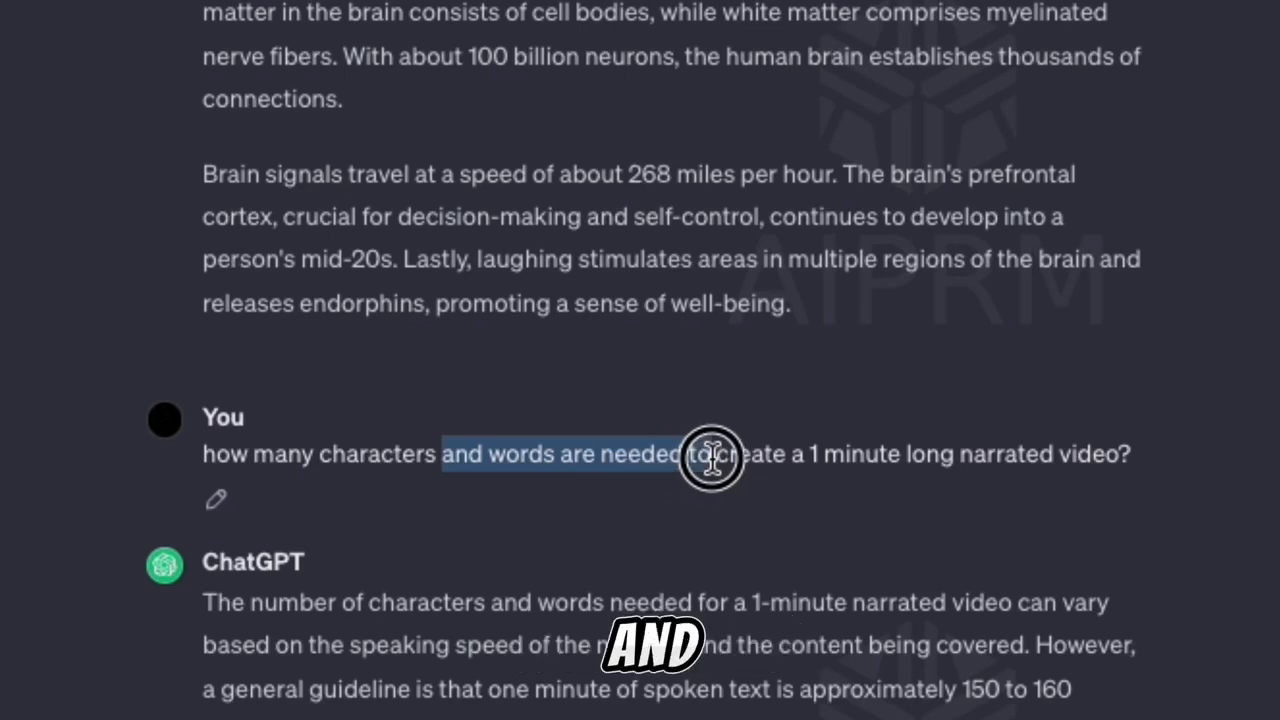
{"action": "left_click_drag", "start_coordinate": [792, 458], "coordinate": [956, 460]}
{"action": "left_click", "coordinate": [1036, 460]}
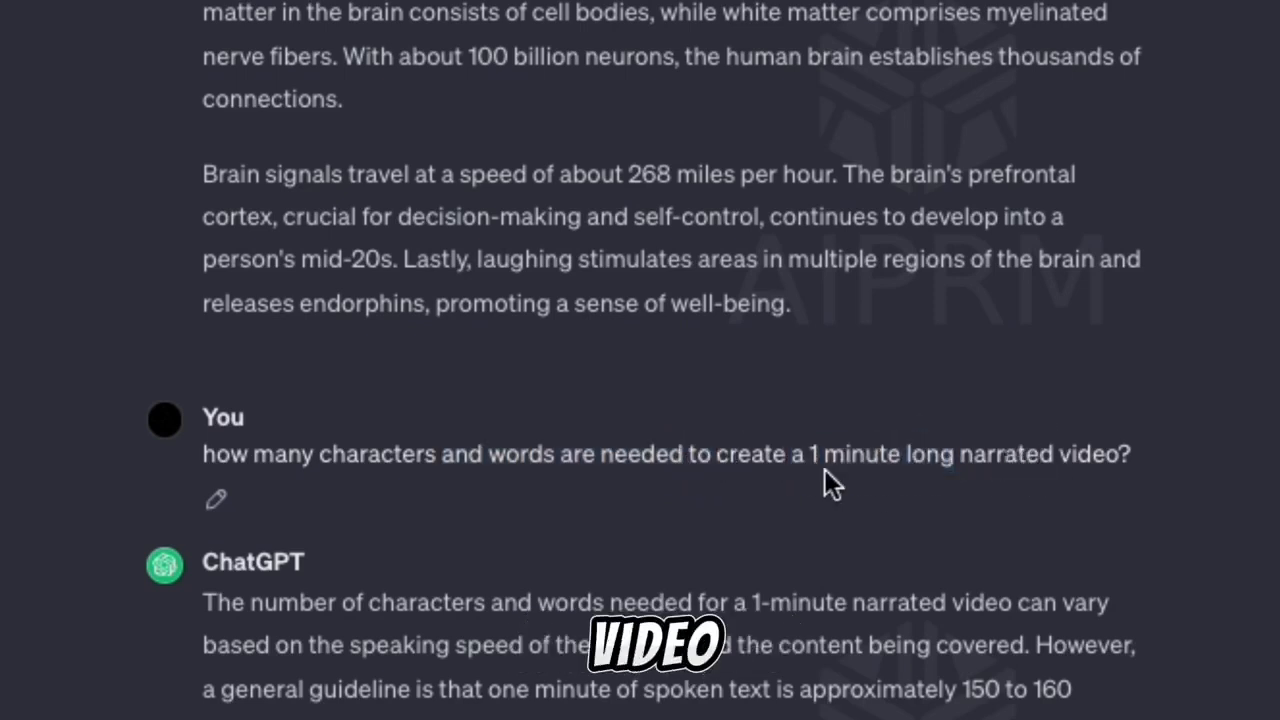
{"action": "left_click", "coordinate": [283, 455]}
{"action": "left_click_drag", "start_coordinate": [515, 410], "coordinate": [969, 409]}
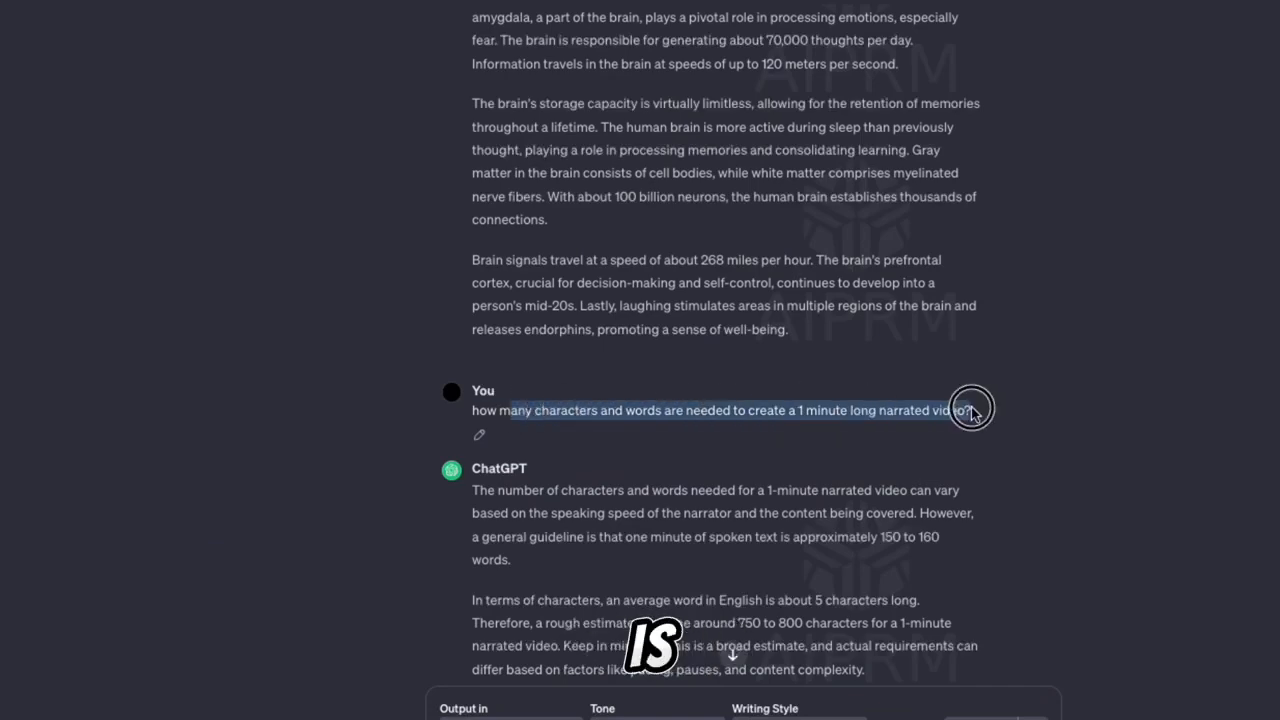
Step: Look back over the numbered facts and paragraphs, and highlight "150 to 160" in the answer about narration length
{"action": "scroll", "coordinate": [745, 385], "scroll_direction": "up", "scroll_amount": 20}
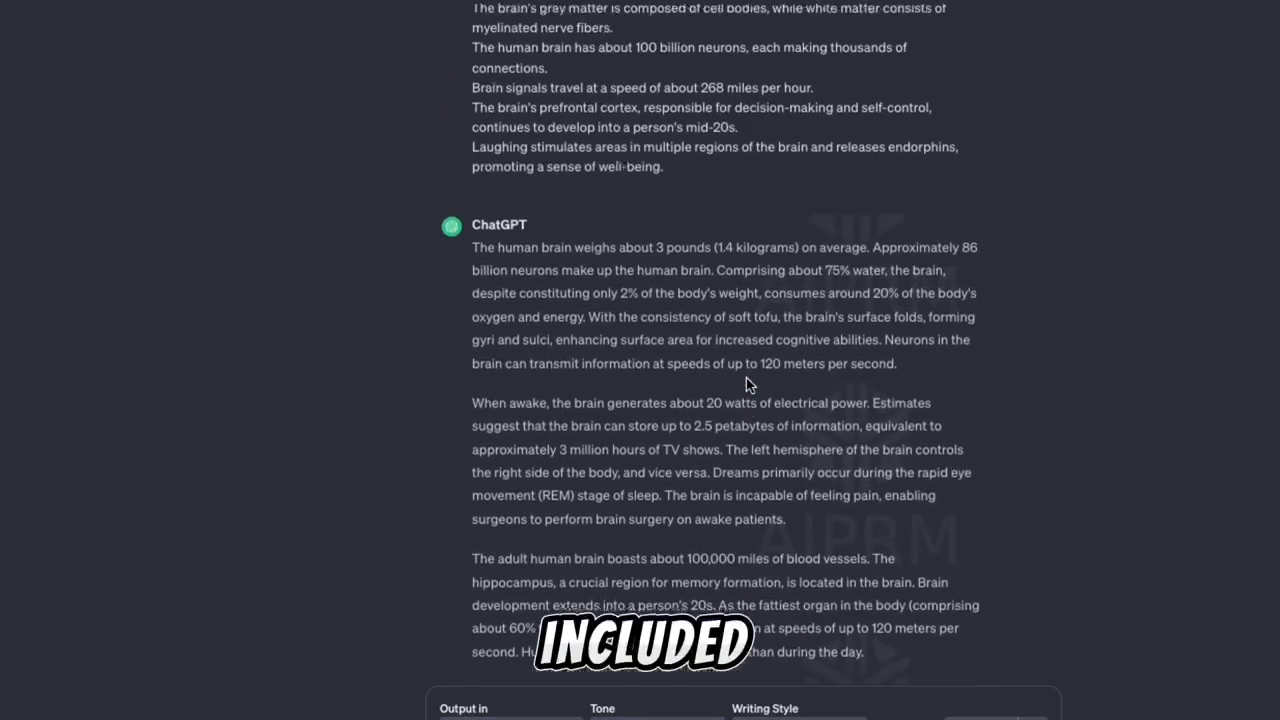
{"action": "scroll", "coordinate": [746, 378], "scroll_direction": "up", "scroll_amount": 20}
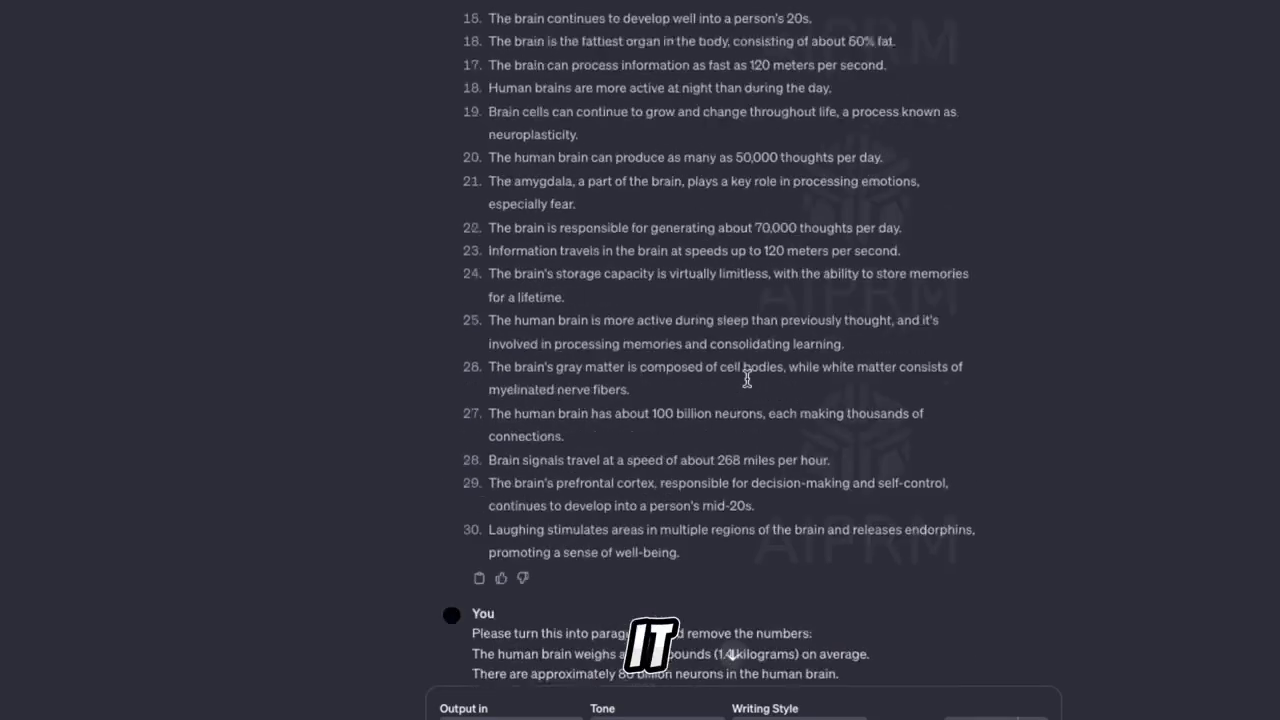
{"action": "scroll", "coordinate": [746, 378], "scroll_direction": "down", "scroll_amount": 20}
{"action": "scroll", "coordinate": [746, 378], "scroll_direction": "down", "scroll_amount": 20}
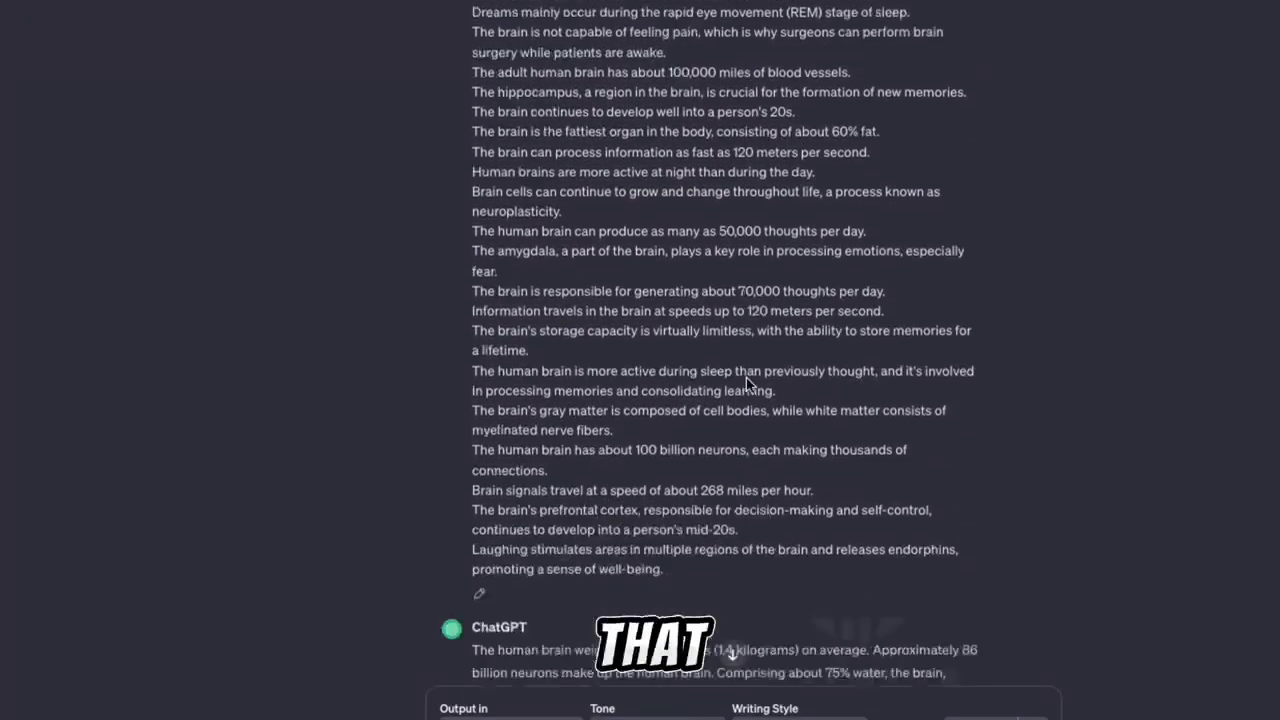
{"action": "scroll", "coordinate": [746, 377], "scroll_direction": "down", "scroll_amount": 8}
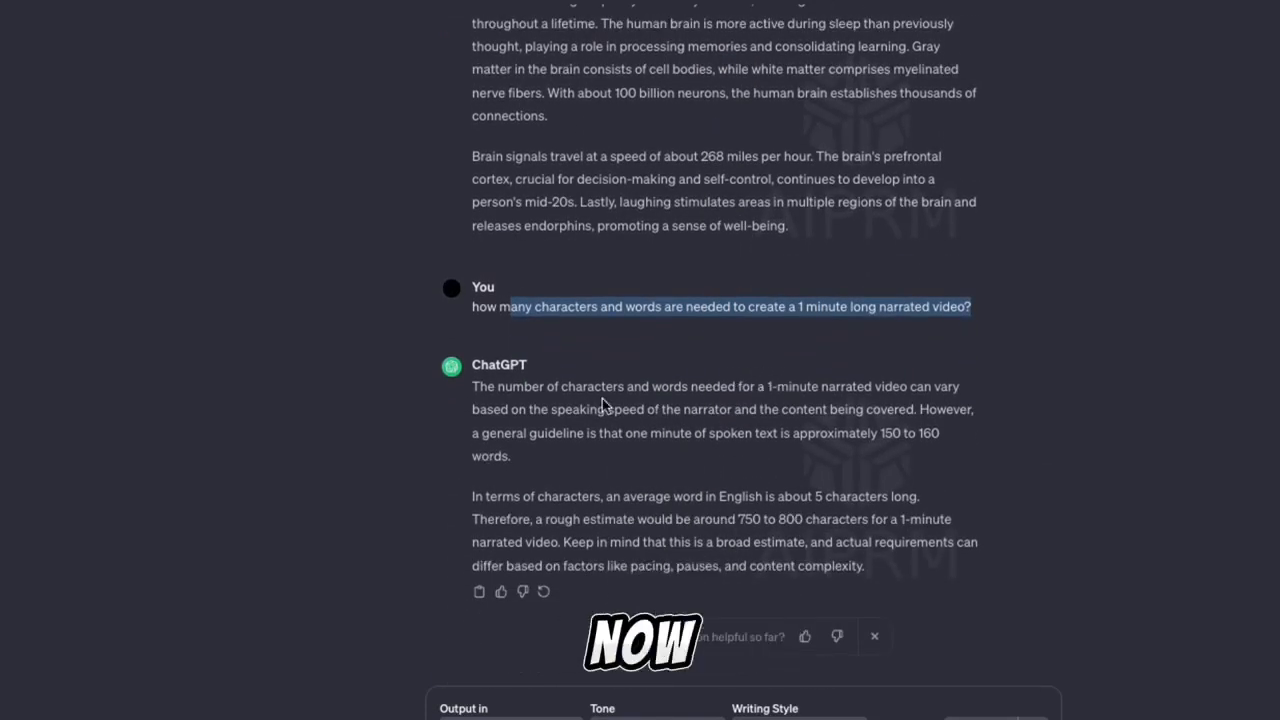
{"action": "left_click", "coordinate": [829, 403]}
{"action": "left_click_drag", "start_coordinate": [862, 440], "coordinate": [957, 431]}
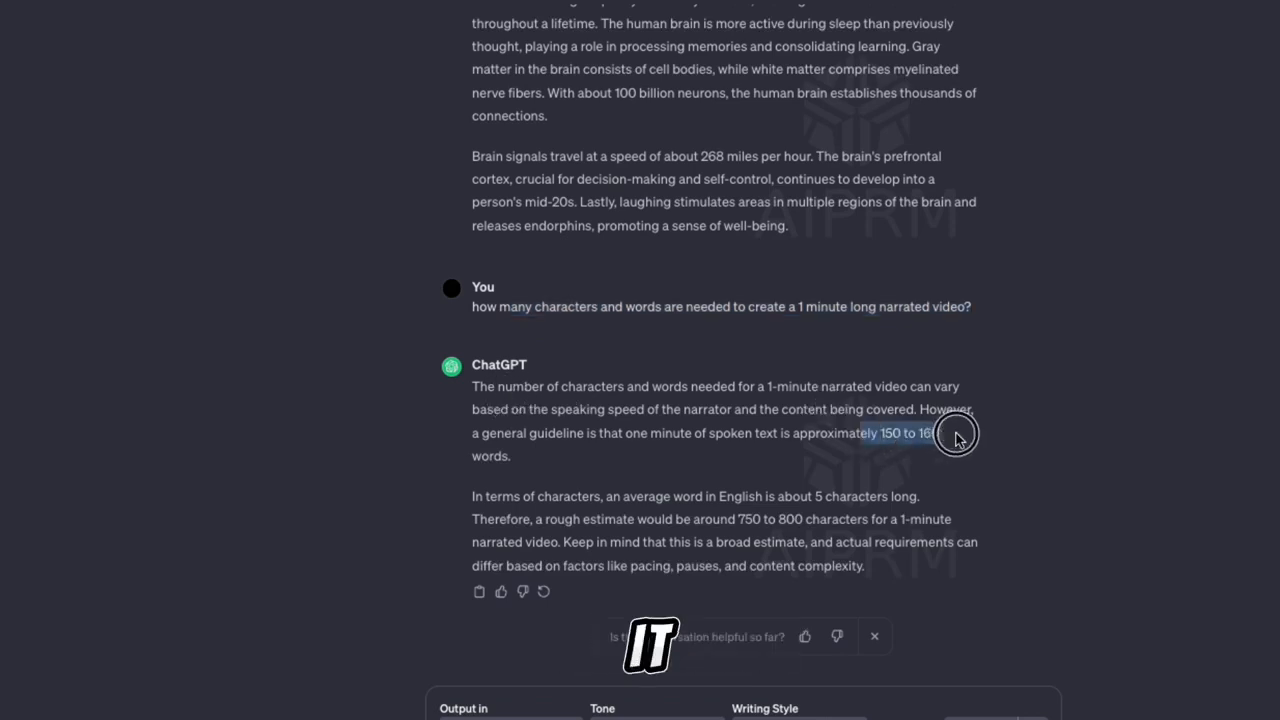
Step: Return to the start of the paragraph version, highlight its text through "Dreams primarily" and clear the highlight
{"action": "scroll", "coordinate": [850, 412], "scroll_direction": "up", "scroll_amount": 1}
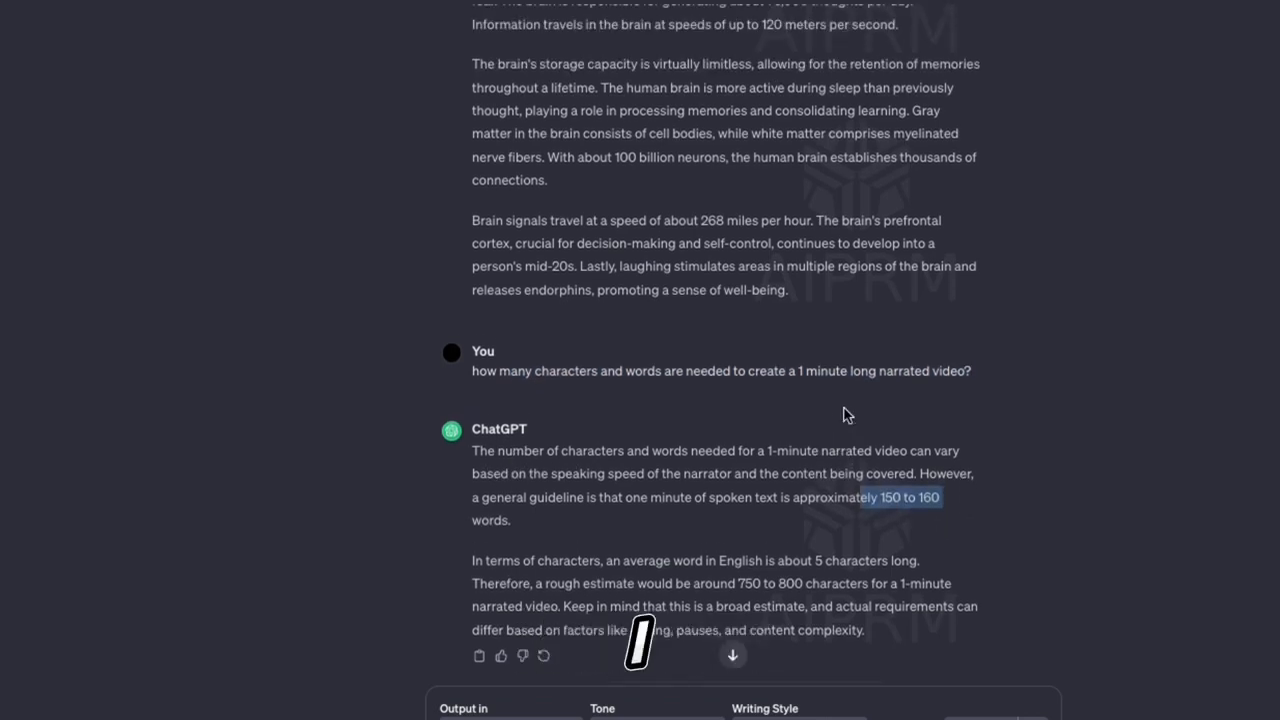
{"action": "scroll", "coordinate": [843, 415], "scroll_direction": "up", "scroll_amount": 10}
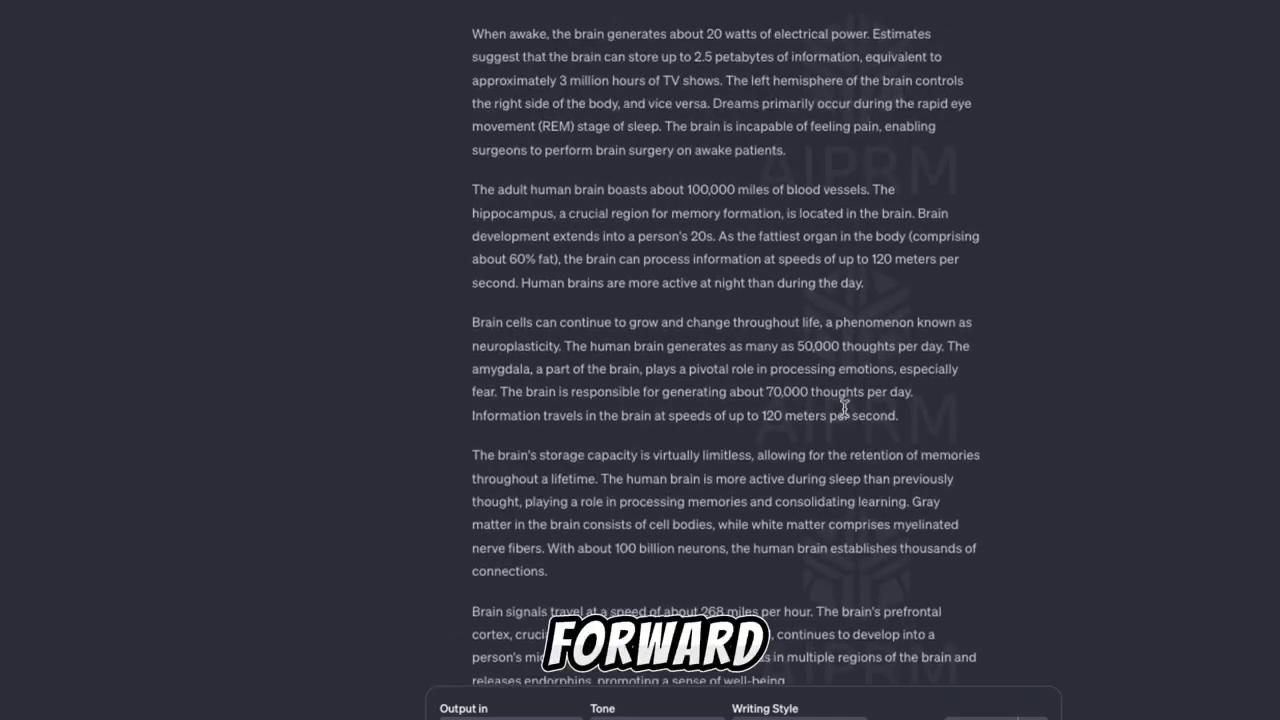
{"action": "scroll", "coordinate": [843, 410], "scroll_direction": "down", "scroll_amount": 4}
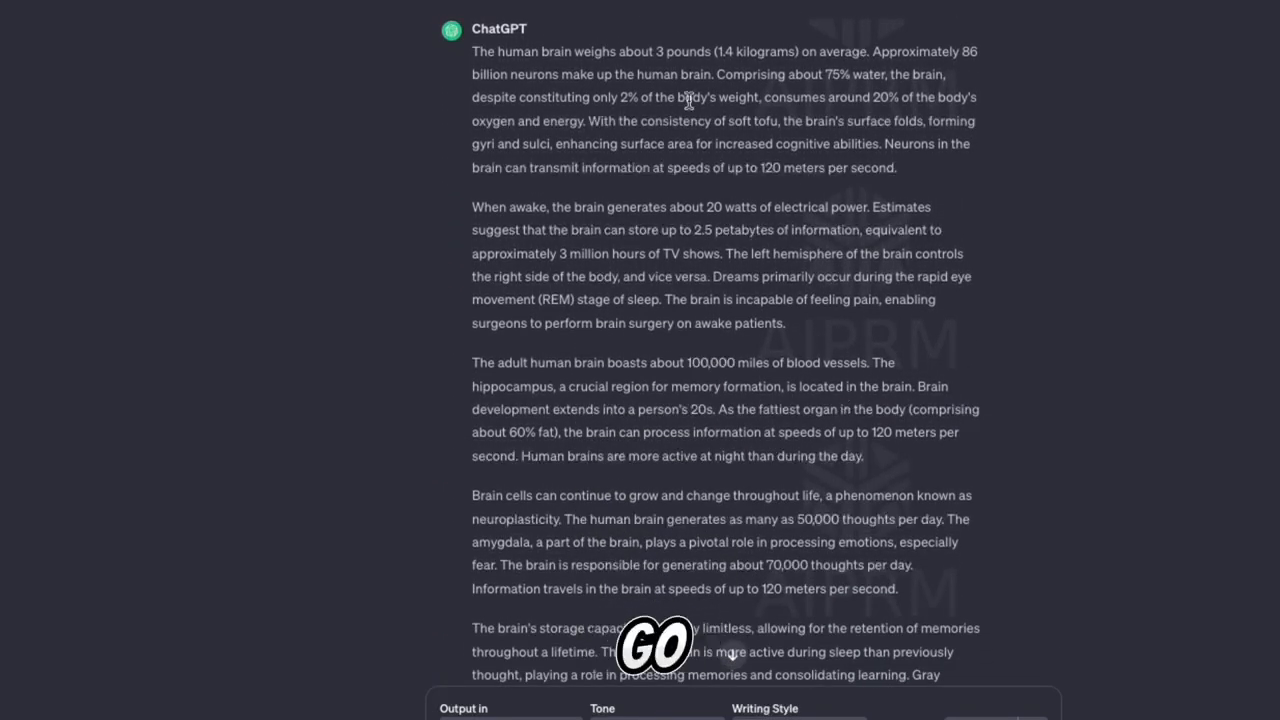
{"action": "left_click_drag", "start_coordinate": [473, 51], "coordinate": [818, 270]}
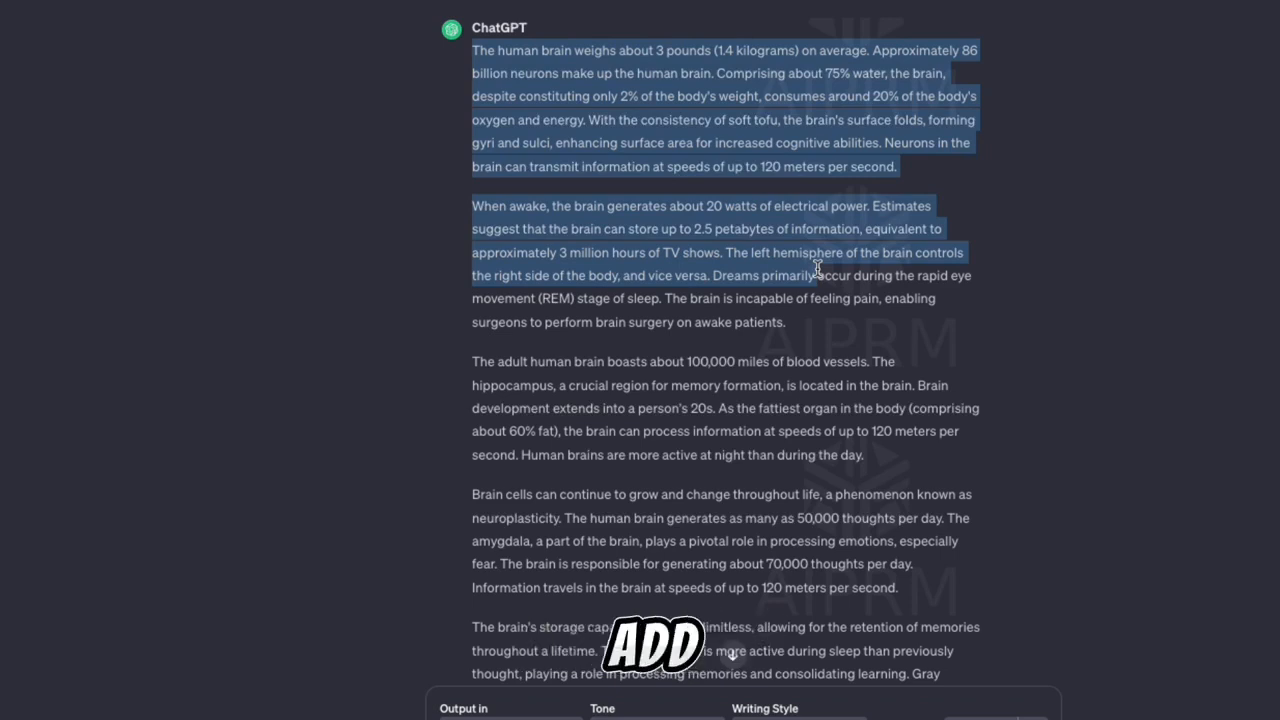
{"action": "left_click", "coordinate": [818, 268]}
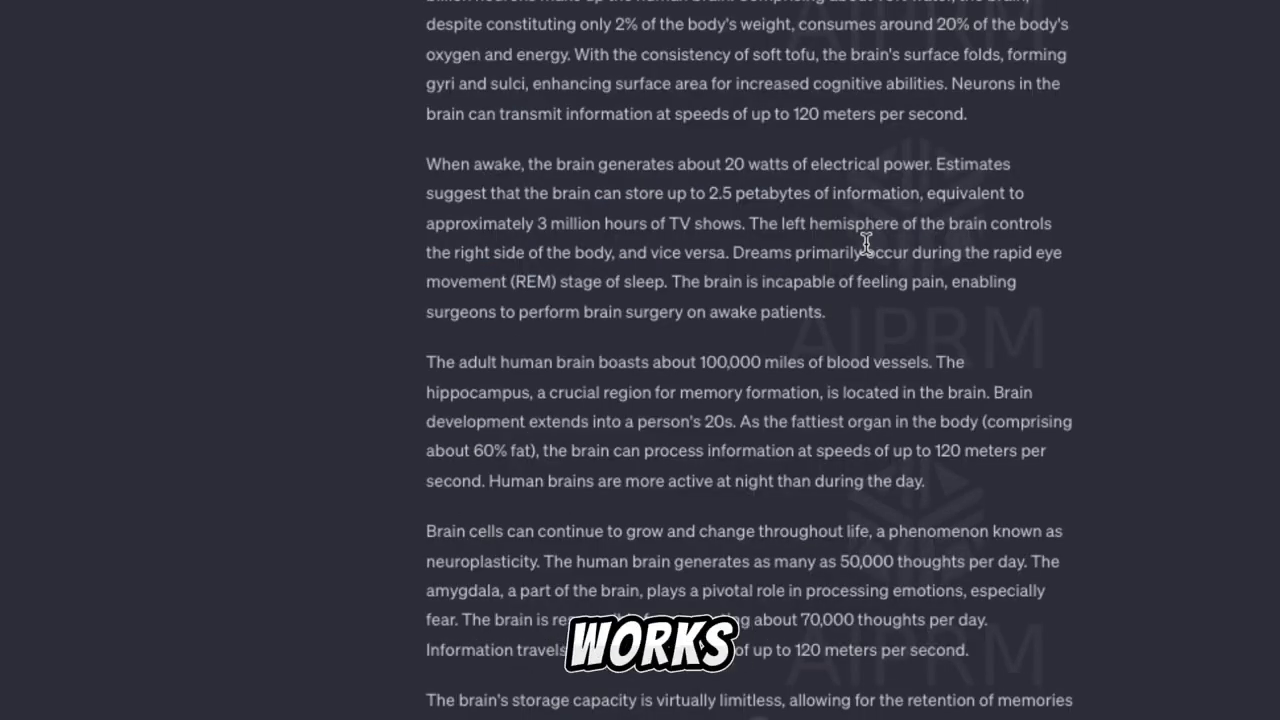
Step: Highlight the opening sentence about the brain's average weight in the paragraph version and clear the highlight
{"action": "scroll", "coordinate": [734, 263], "scroll_direction": "down", "scroll_amount": 1}
{"action": "scroll", "coordinate": [734, 265], "scroll_direction": "up", "scroll_amount": 5}
{"action": "scroll", "coordinate": [734, 263], "scroll_direction": "up", "scroll_amount": 1}
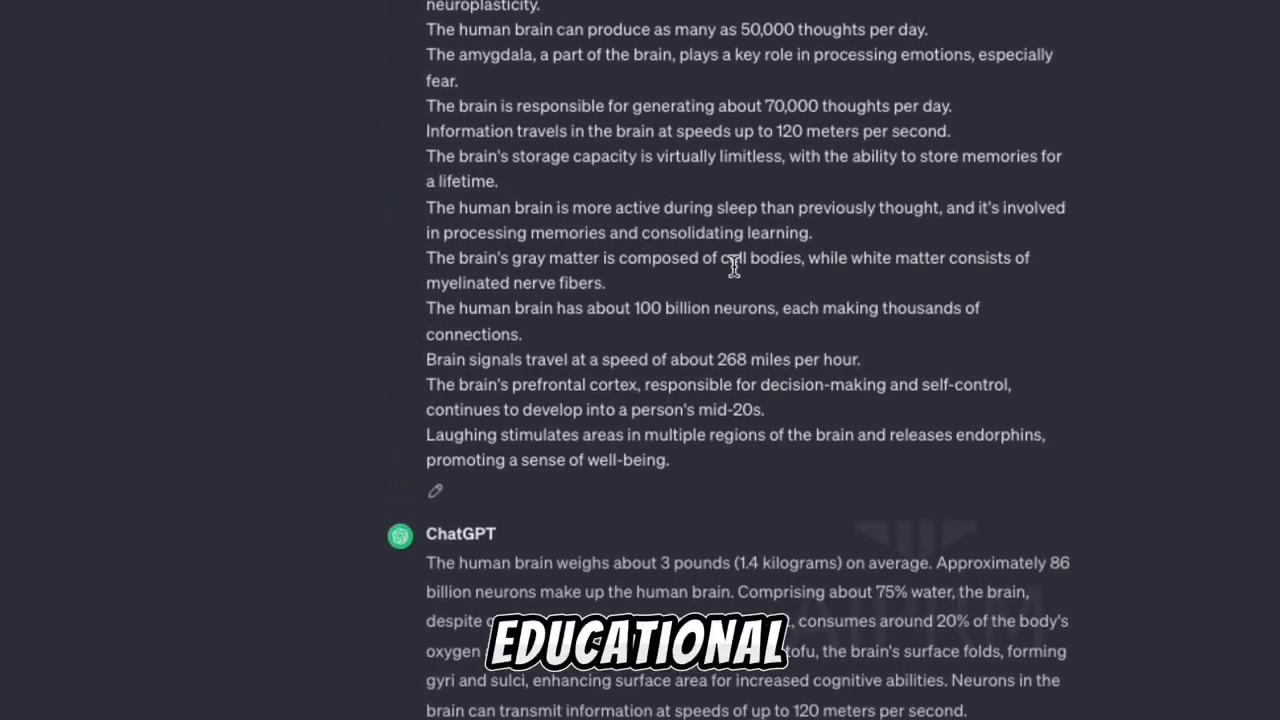
{"action": "scroll", "coordinate": [735, 265], "scroll_direction": "down", "scroll_amount": 3}
{"action": "scroll", "coordinate": [737, 264], "scroll_direction": "down", "scroll_amount": 2}
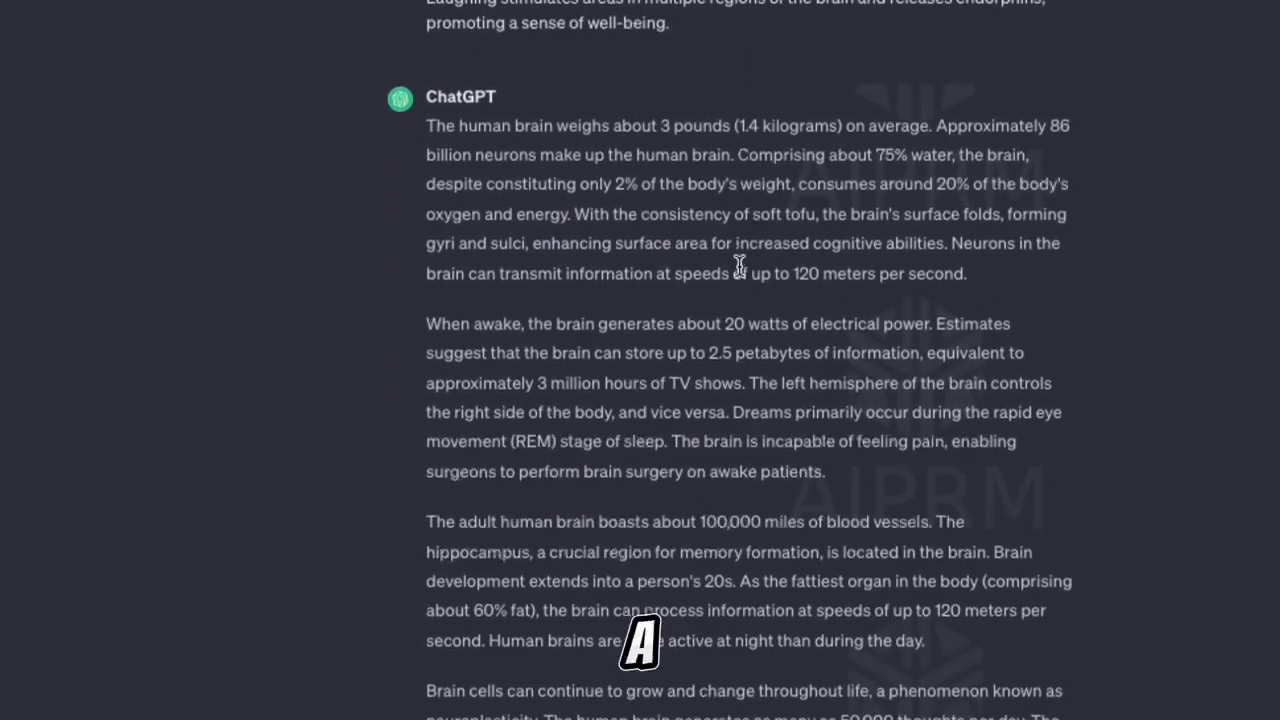
{"action": "left_click_drag", "start_coordinate": [428, 104], "coordinate": [528, 109]}
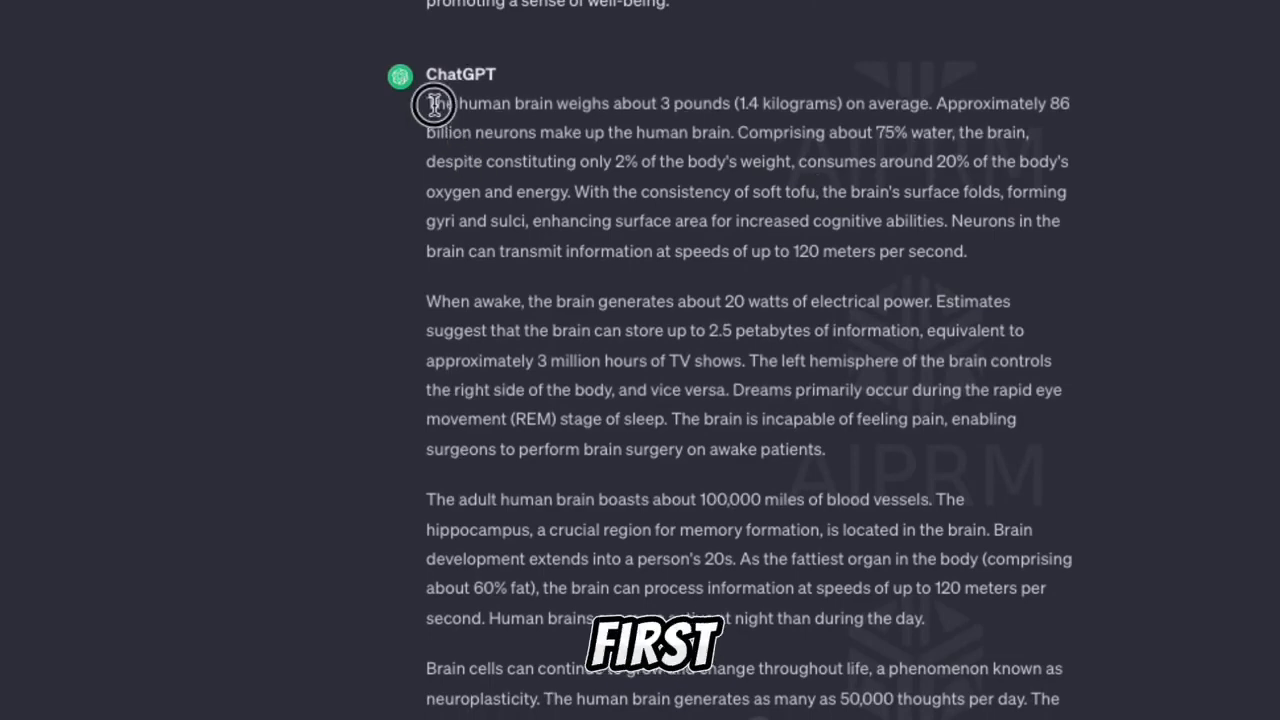
{"action": "left_click_drag", "start_coordinate": [551, 163], "coordinate": [880, 163]}
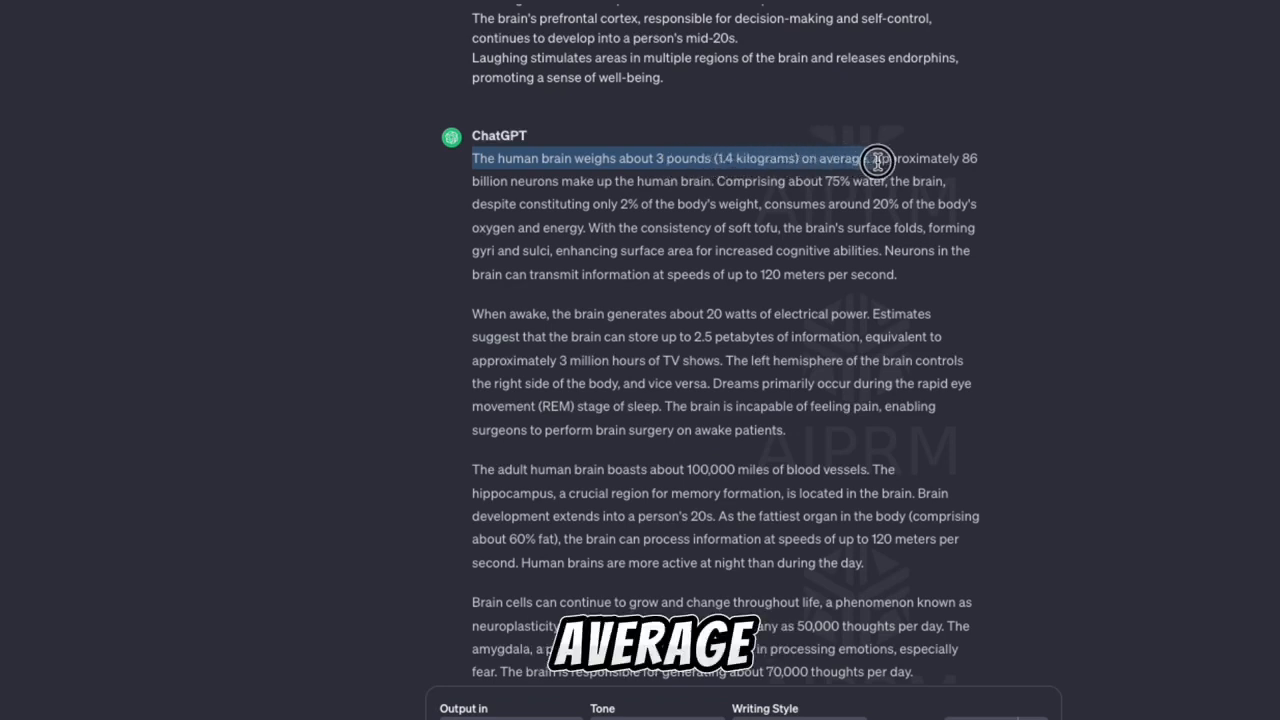
{"action": "left_click", "coordinate": [869, 180]}
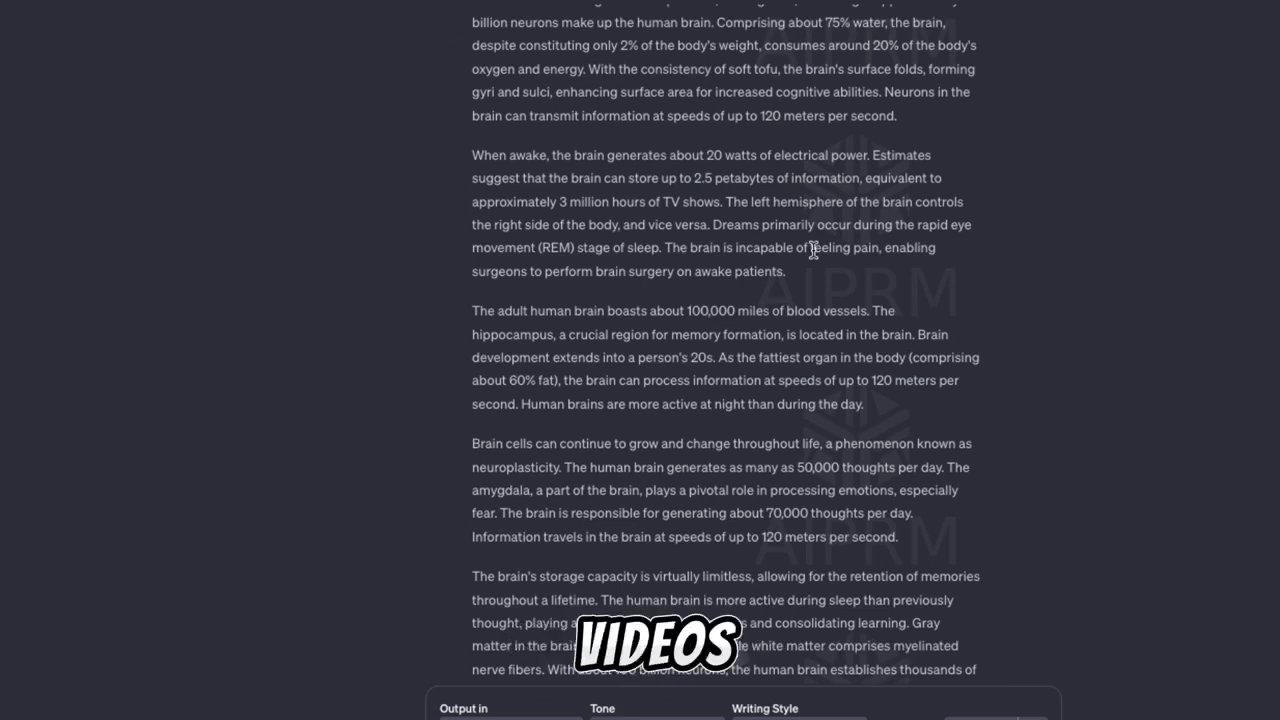
Step: Highlight "only 2% of the body's weight" in the first paragraph and view the paragraphs below it
{"action": "scroll", "coordinate": [776, 250], "scroll_direction": "up", "scroll_amount": 3}
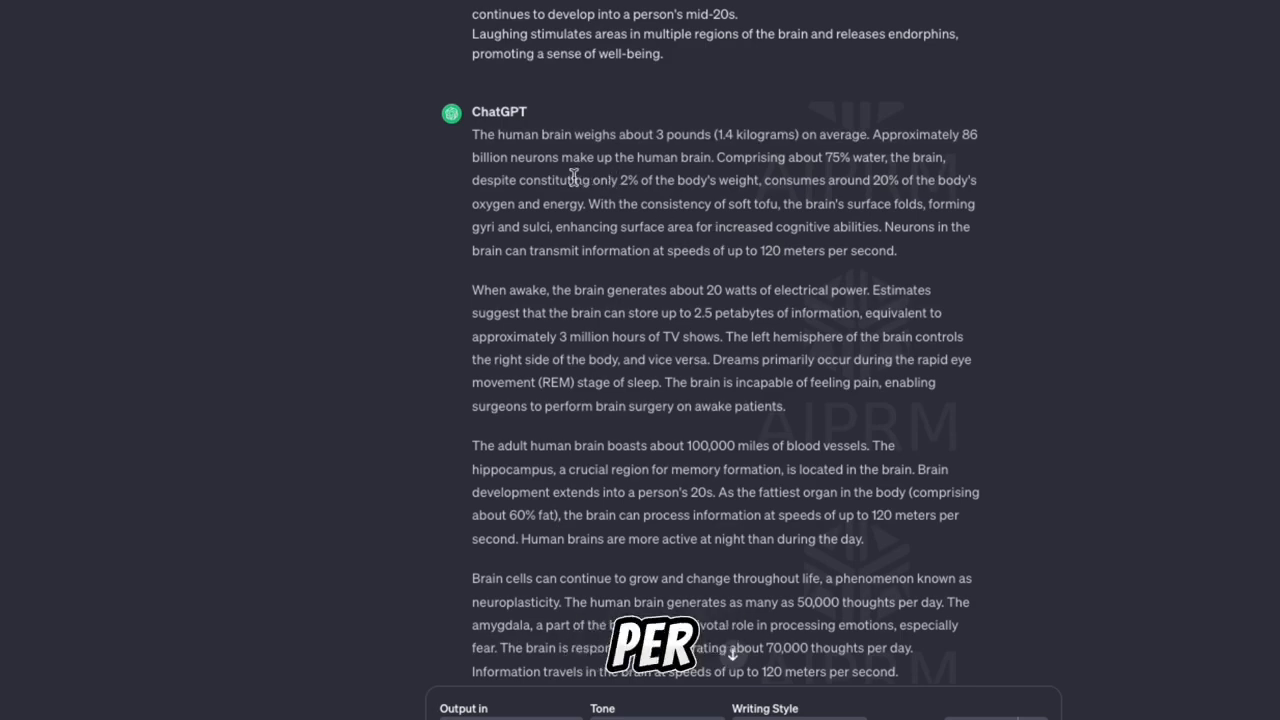
{"action": "left_click_drag", "start_coordinate": [572, 180], "coordinate": [760, 180]}
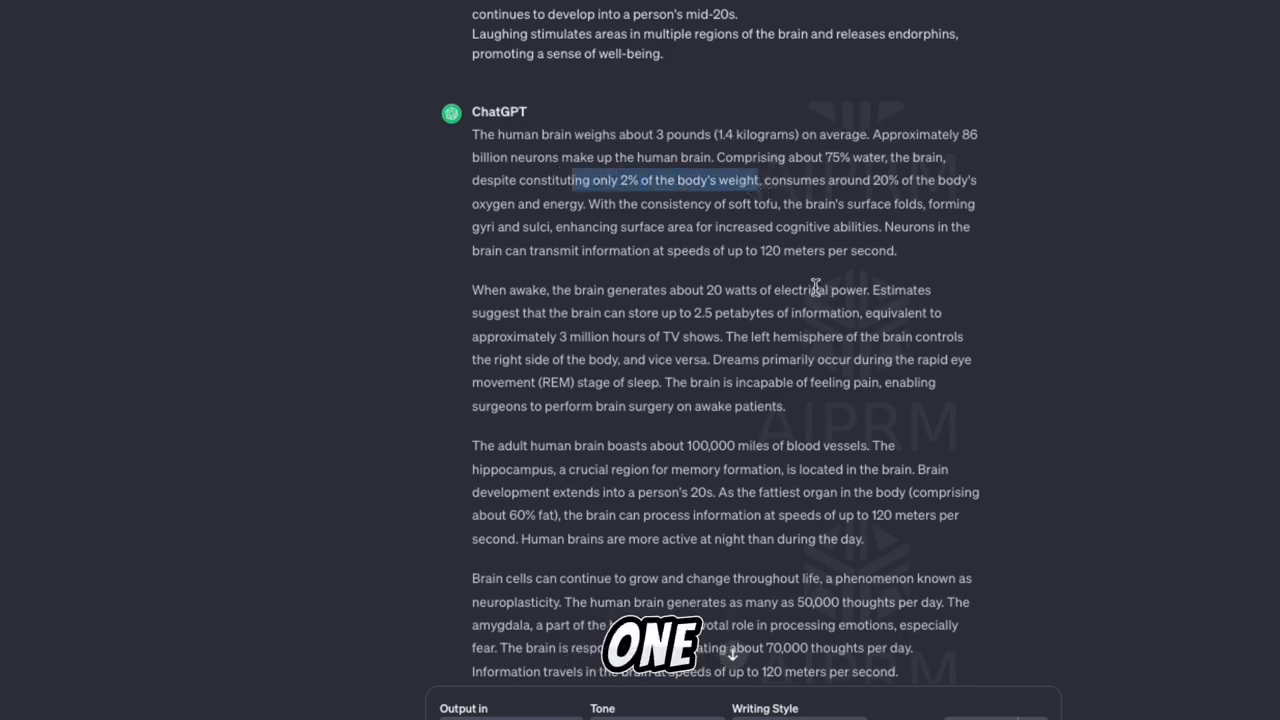
{"action": "scroll", "coordinate": [810, 284], "scroll_direction": "down", "scroll_amount": 4}
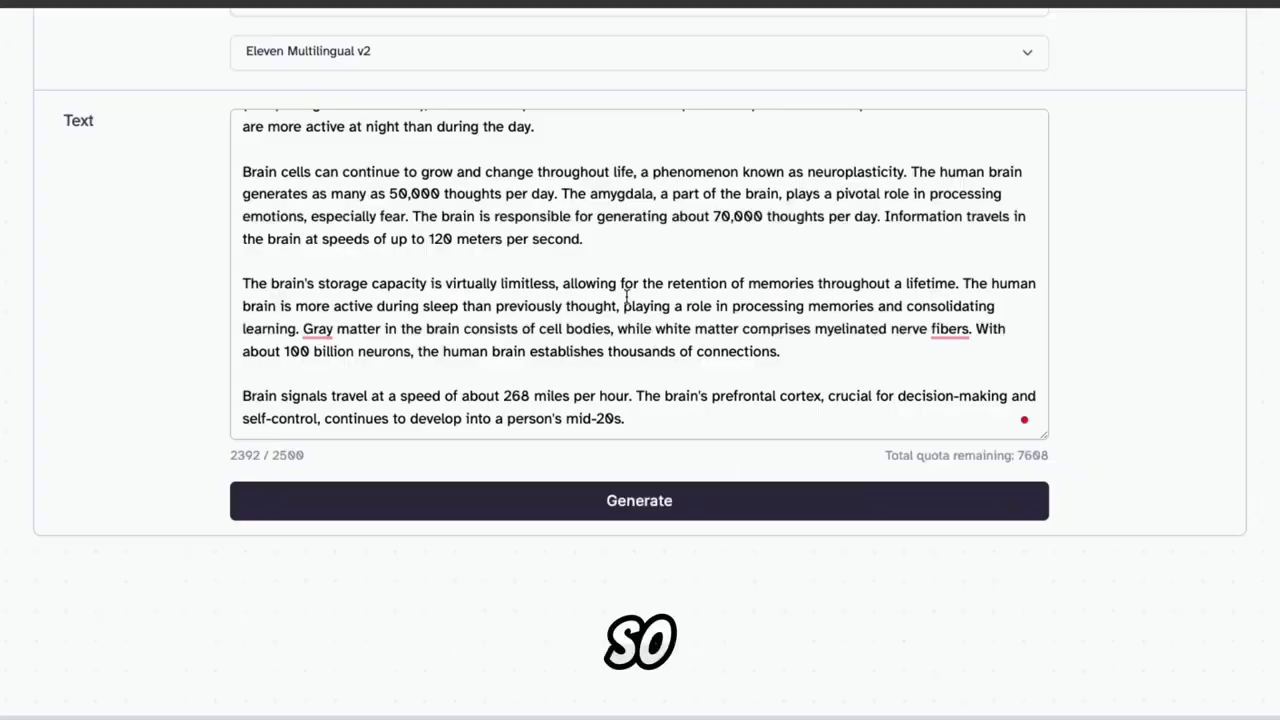
Step: Switch to ElevenLabs and look over the Speech Synthesis task, voice and model settings, and the pasted brain facts script
{"action": "scroll", "coordinate": [643, 338], "scroll_direction": "up", "scroll_amount": 3}
{"action": "scroll", "coordinate": [1077, 309], "scroll_direction": "up", "scroll_amount": 5}
{"action": "scroll", "coordinate": [490, 232], "scroll_direction": "up", "scroll_amount": 2}
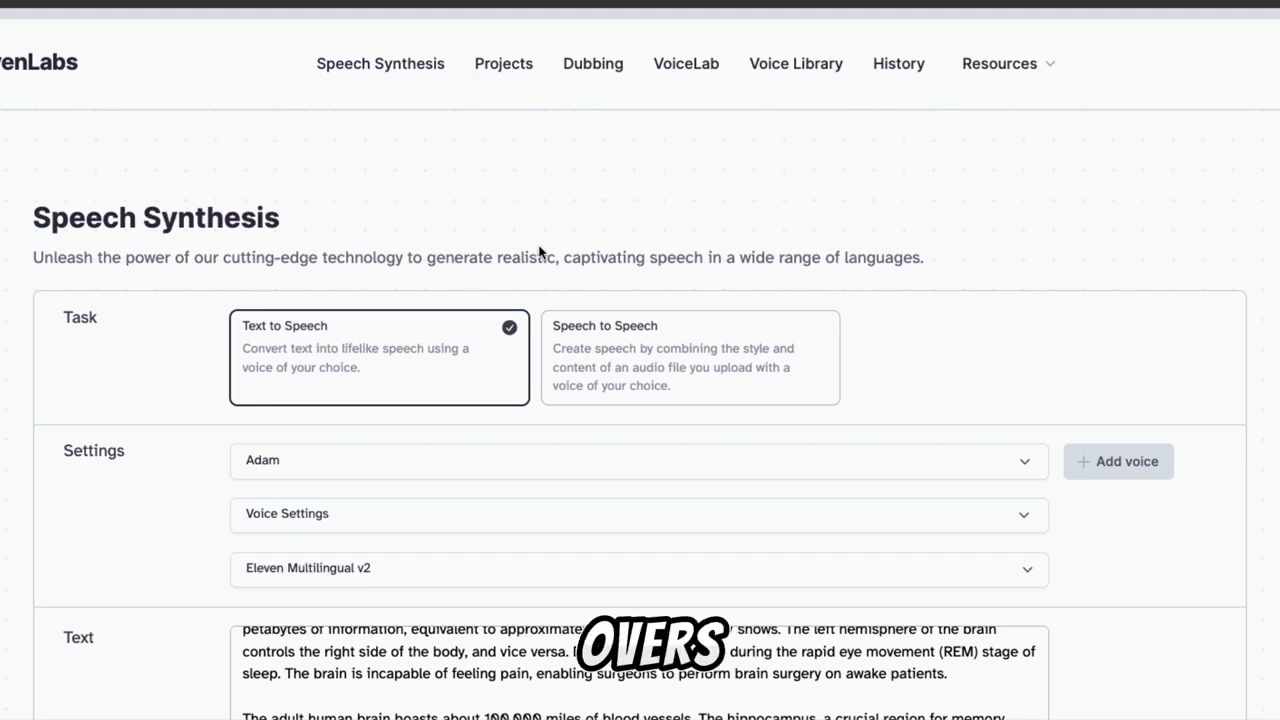
{"action": "scroll", "coordinate": [540, 252], "scroll_direction": "down", "scroll_amount": 1}
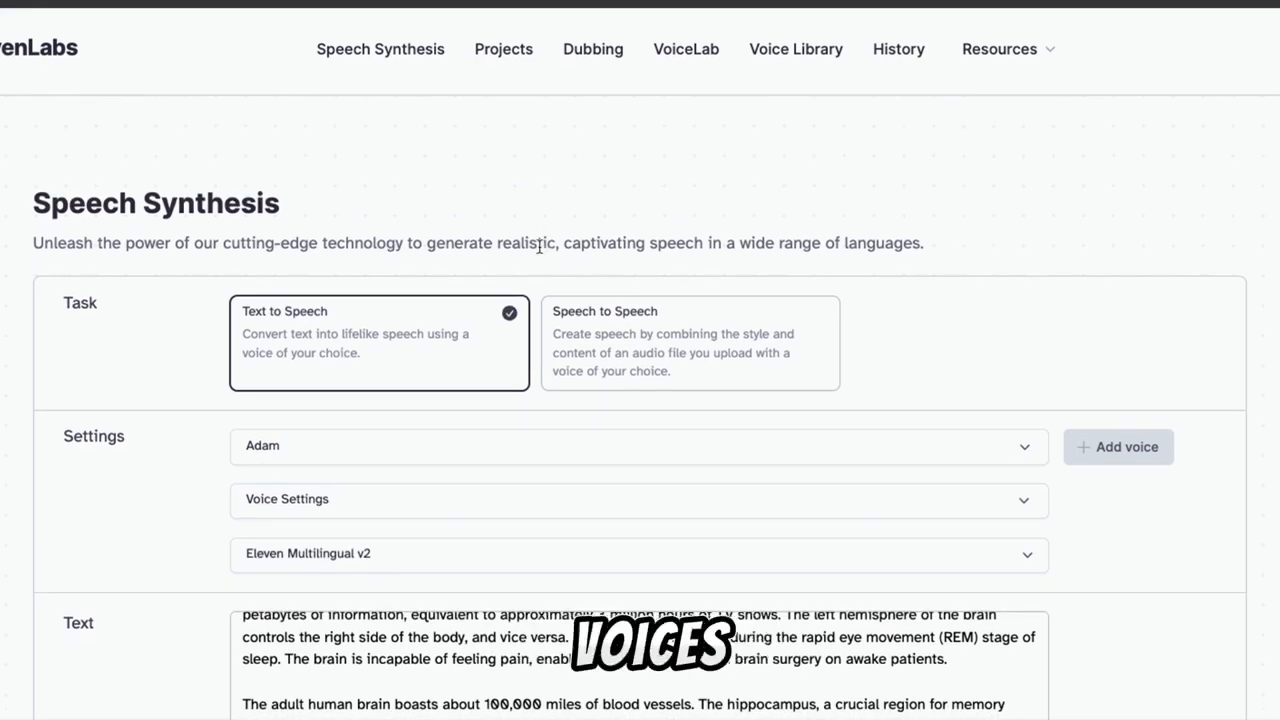
{"action": "scroll", "coordinate": [590, 230], "scroll_direction": "down", "scroll_amount": 3}
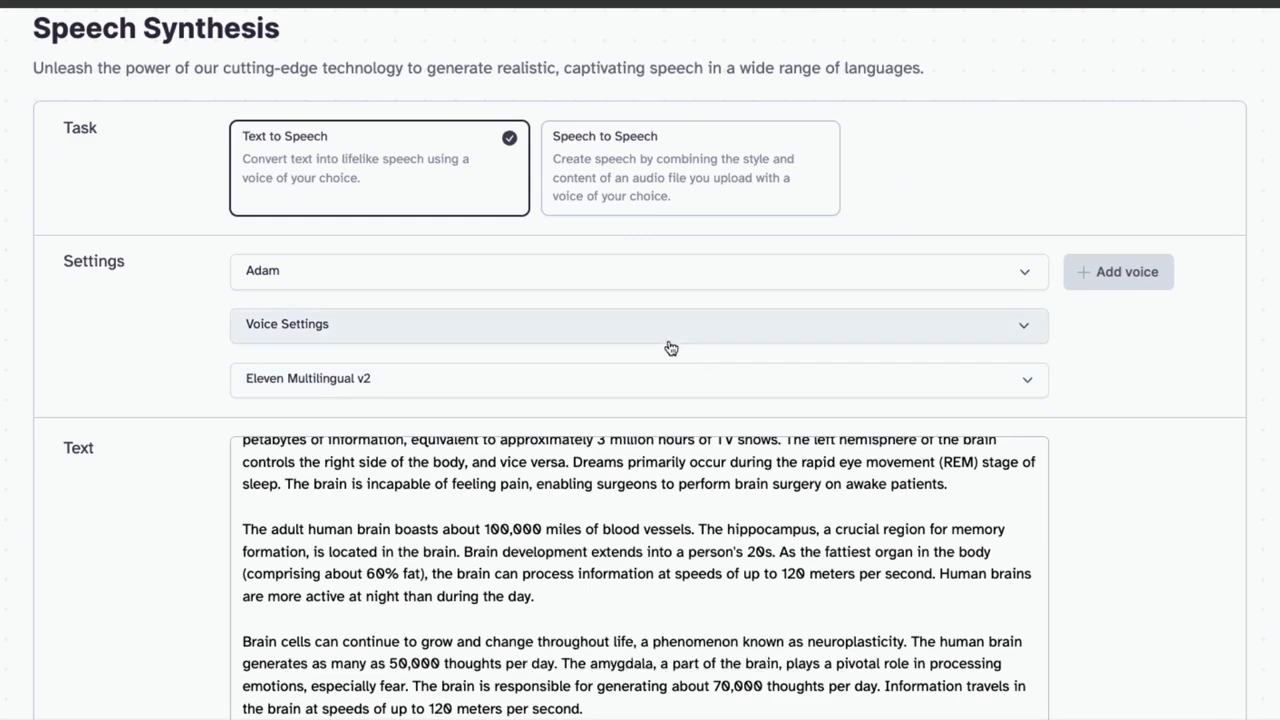
{"action": "scroll", "coordinate": [671, 350], "scroll_direction": "up", "scroll_amount": 1}
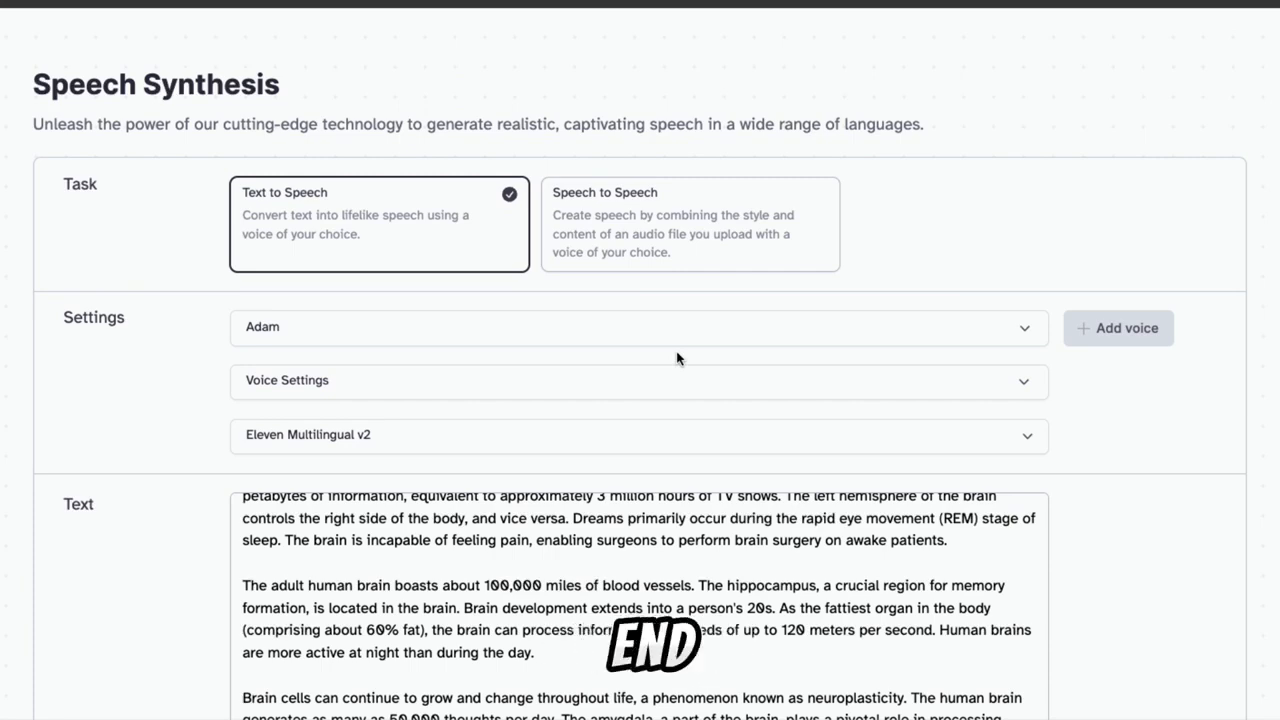
{"action": "scroll", "coordinate": [586, 614], "scroll_direction": "down", "scroll_amount": 1}
{"action": "scroll", "coordinate": [957, 645], "scroll_direction": "down", "scroll_amount": 3}
{"action": "scroll", "coordinate": [957, 645], "scroll_direction": "down", "scroll_amount": 2}
{"action": "scroll", "coordinate": [886, 629], "scroll_direction": "up", "scroll_amount": 3}
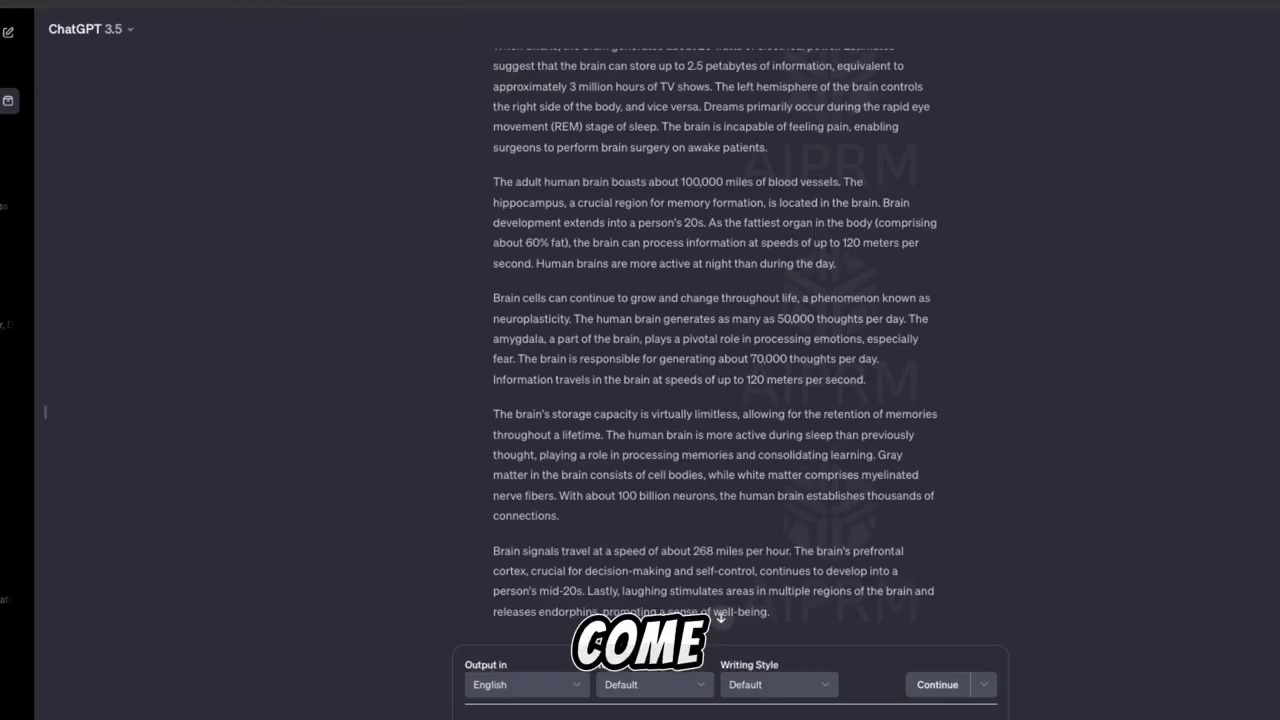
Step: Check the source paragraphs in ChatGPT, return to ElevenLabs and view the script text down to its character count
{"action": "scroll", "coordinate": [788, 318], "scroll_direction": "down", "scroll_amount": 5}
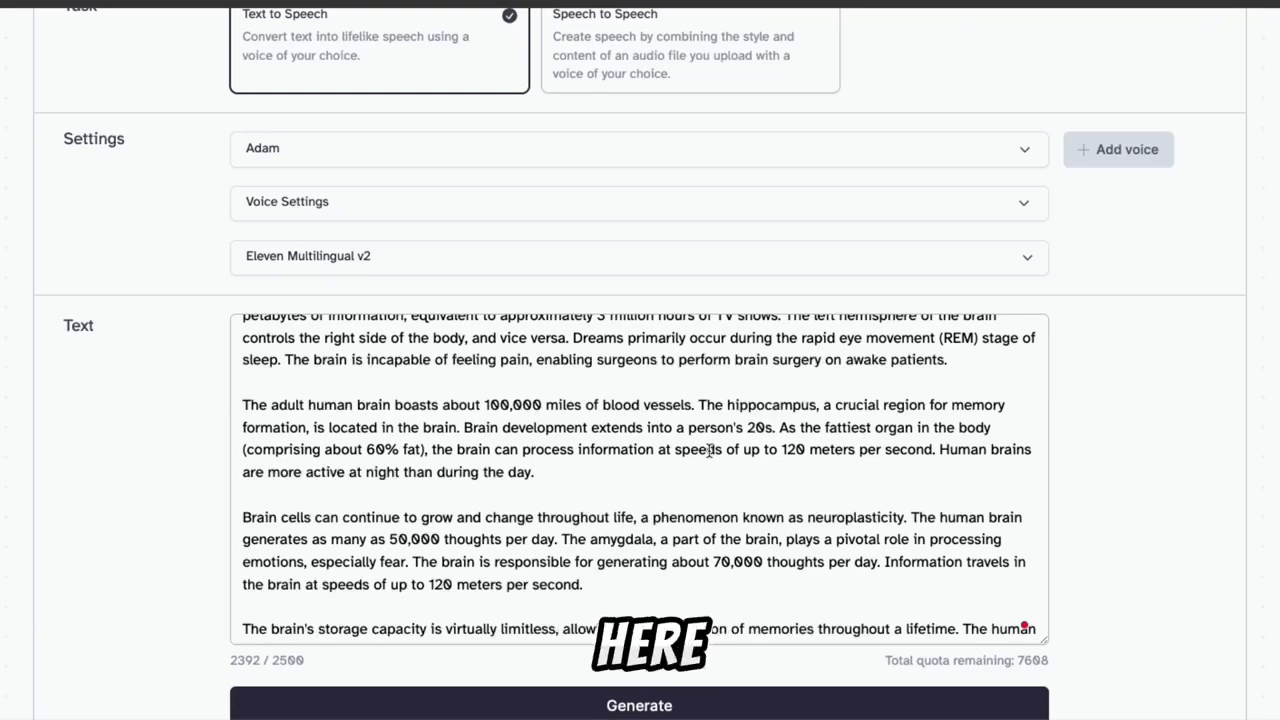
{"action": "scroll", "coordinate": [711, 450], "scroll_direction": "up", "scroll_amount": 3}
{"action": "scroll", "coordinate": [812, 580], "scroll_direction": "down", "scroll_amount": 3}
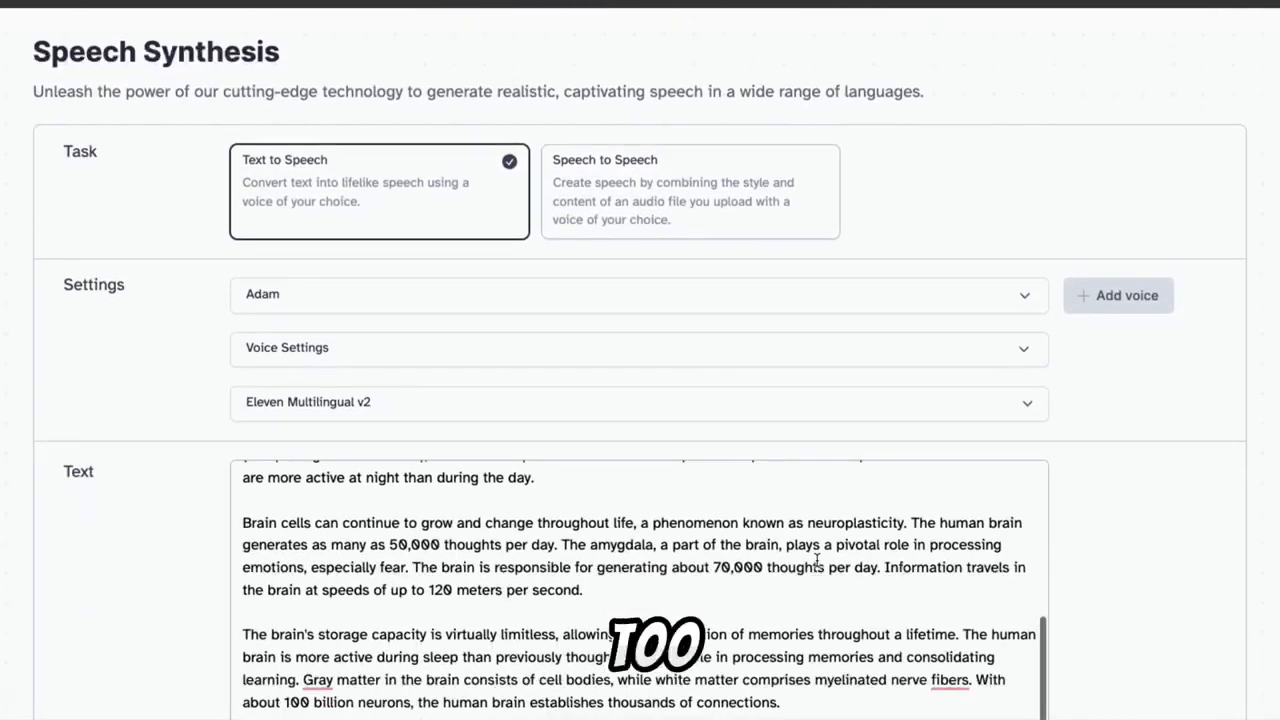
{"action": "scroll", "coordinate": [817, 560], "scroll_direction": "down", "scroll_amount": 4}
{"action": "scroll", "coordinate": [817, 566], "scroll_direction": "up", "scroll_amount": 2}
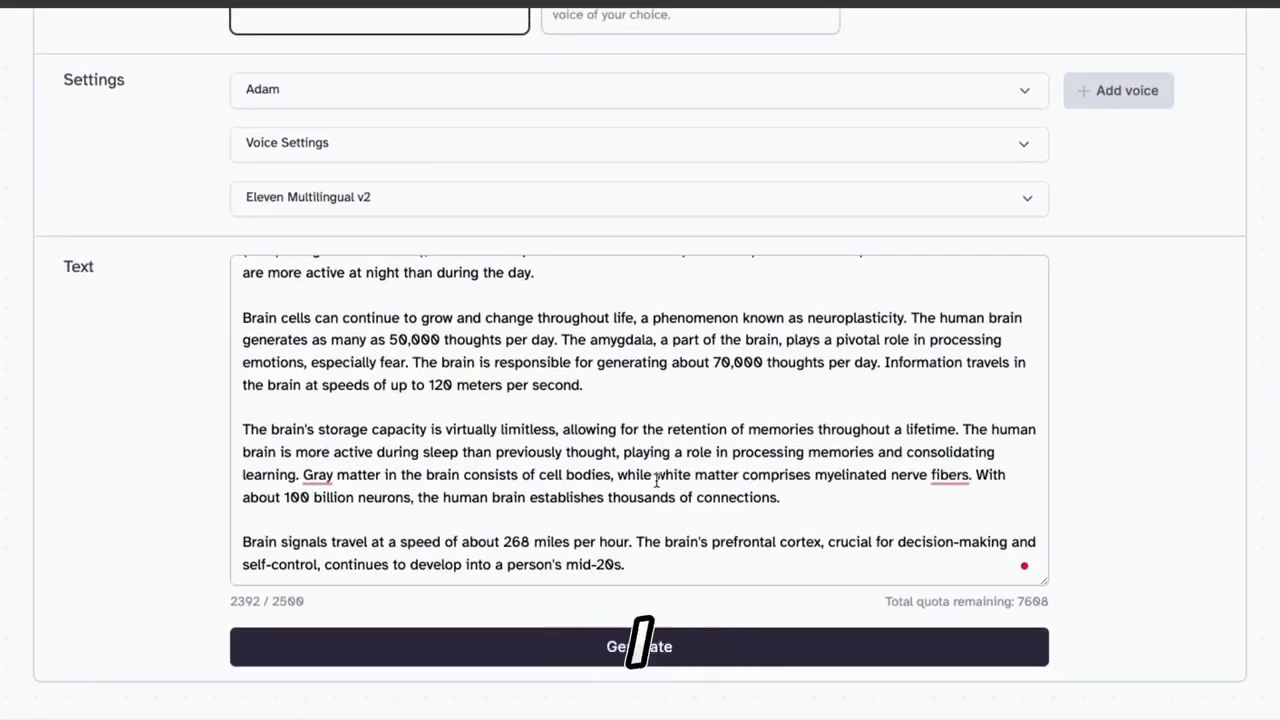
Step: Look through the premade voices available for the brain facts script and keep Adam selected
{"action": "scroll", "coordinate": [657, 483], "scroll_direction": "up", "scroll_amount": 3}
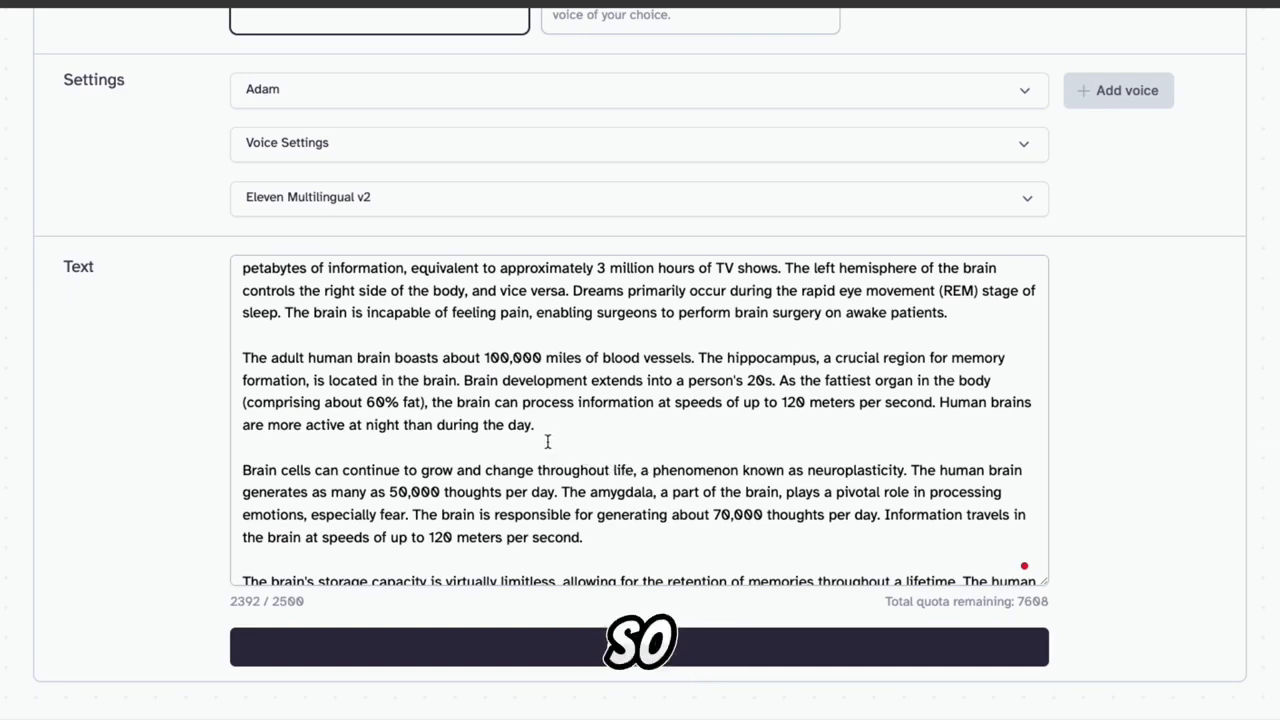
{"action": "scroll", "coordinate": [546, 441], "scroll_direction": "up", "scroll_amount": 6}
{"action": "scroll", "coordinate": [895, 447], "scroll_direction": "up", "scroll_amount": 1}
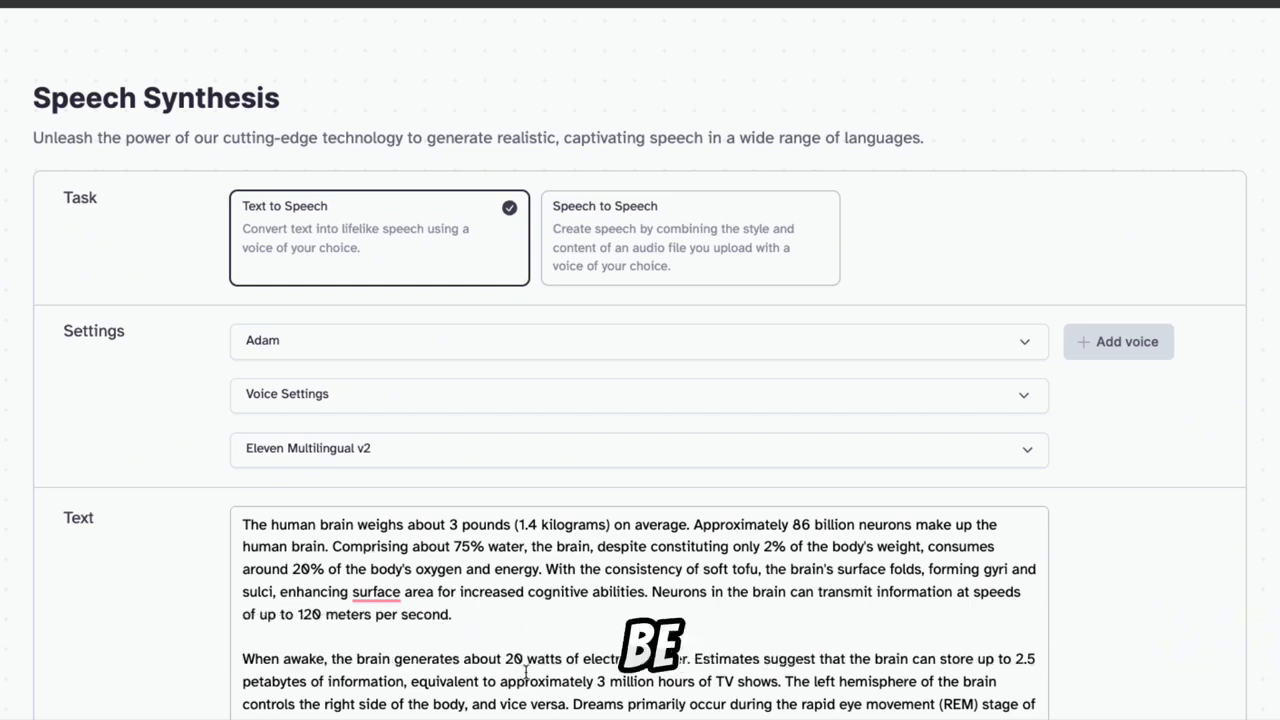
{"action": "left_click", "coordinate": [506, 343]}
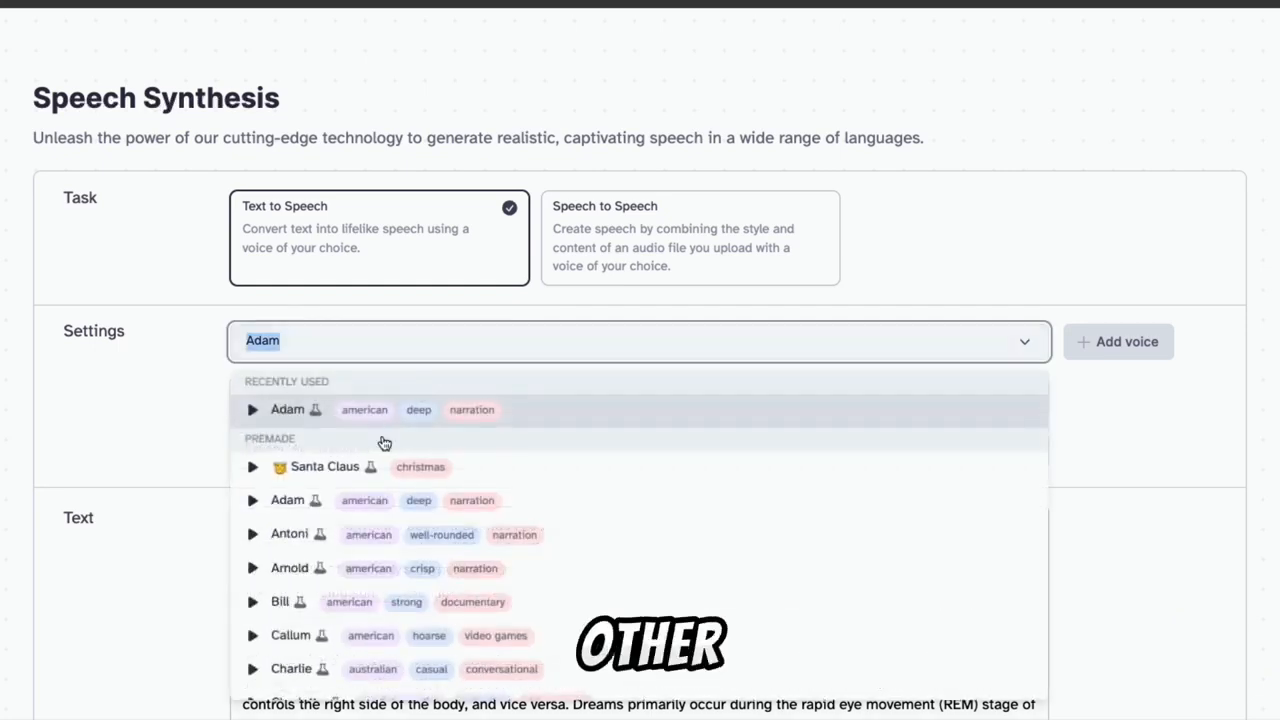
{"action": "scroll", "coordinate": [447, 615], "scroll_direction": "down", "scroll_amount": 3}
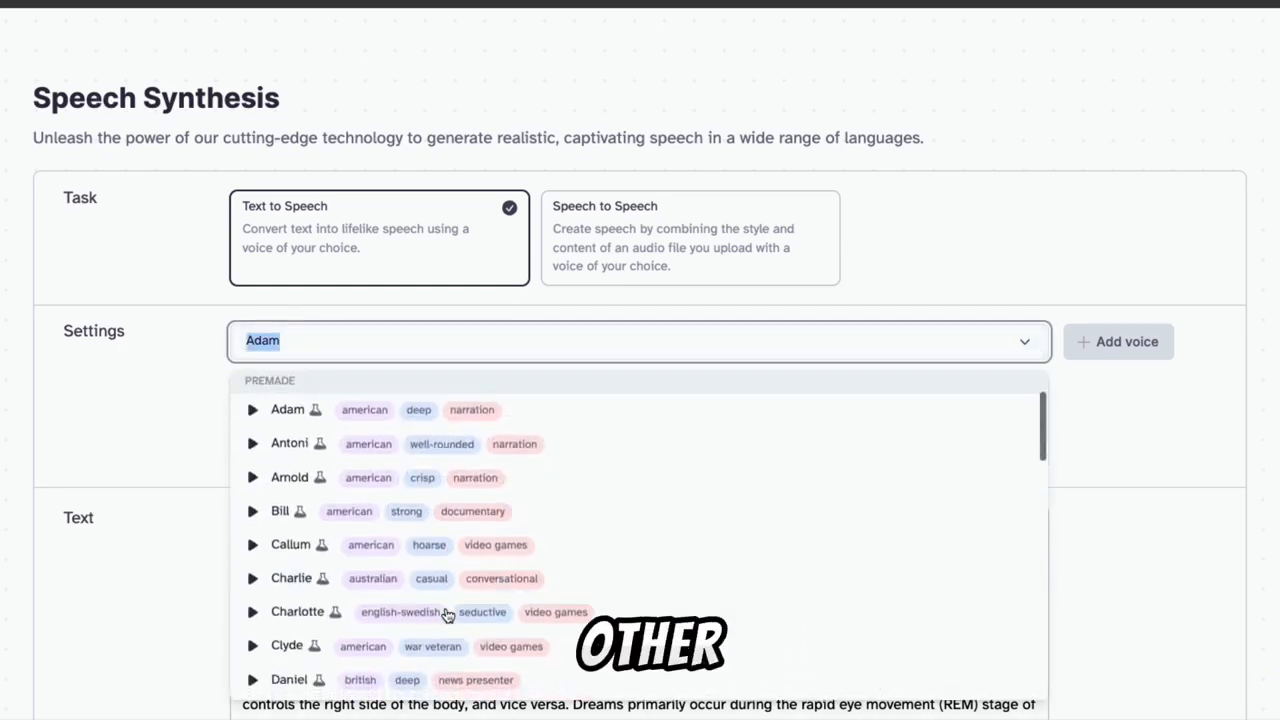
{"action": "scroll", "coordinate": [447, 615], "scroll_direction": "down", "scroll_amount": 3}
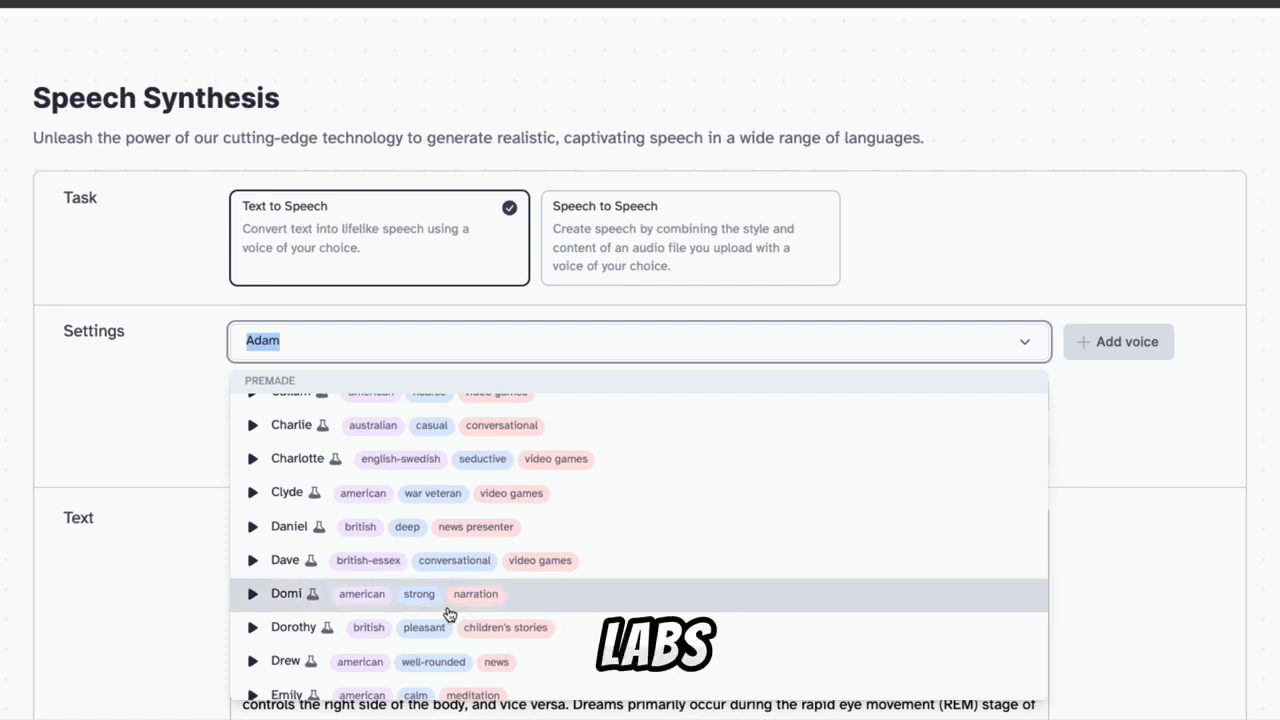
{"action": "scroll", "coordinate": [447, 610], "scroll_direction": "down", "scroll_amount": 4}
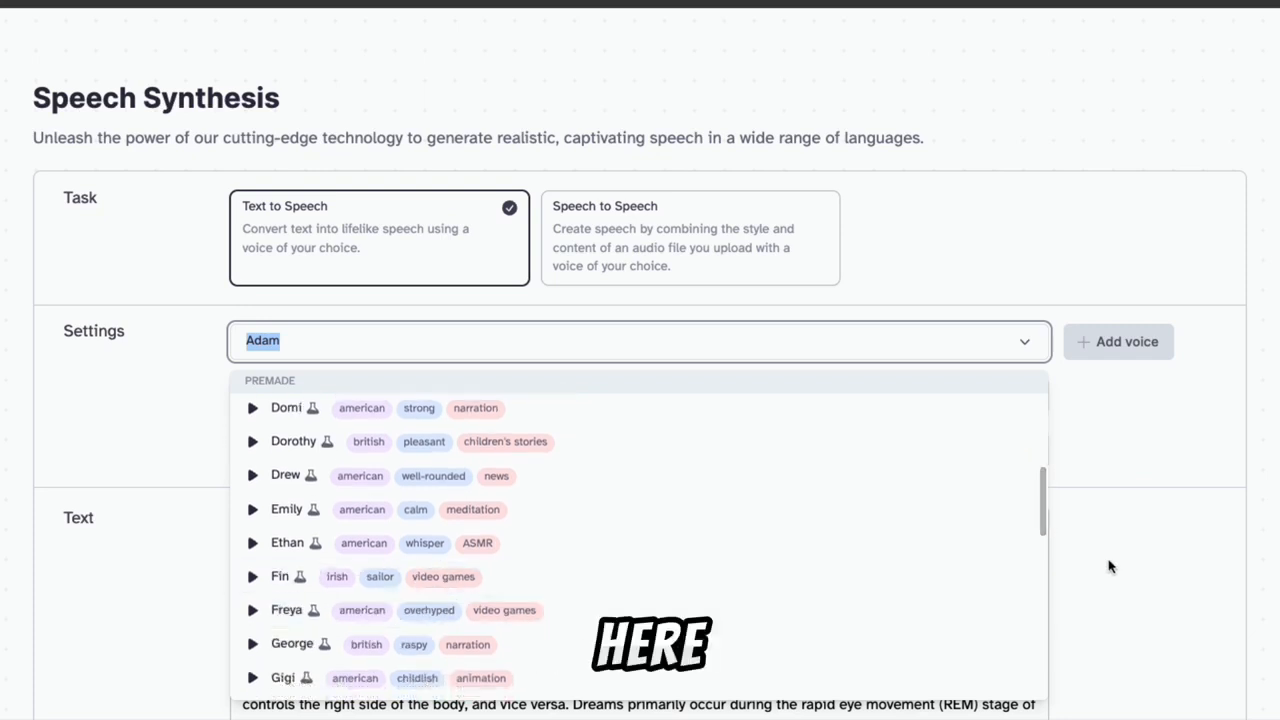
{"action": "left_click", "coordinate": [1106, 567]}
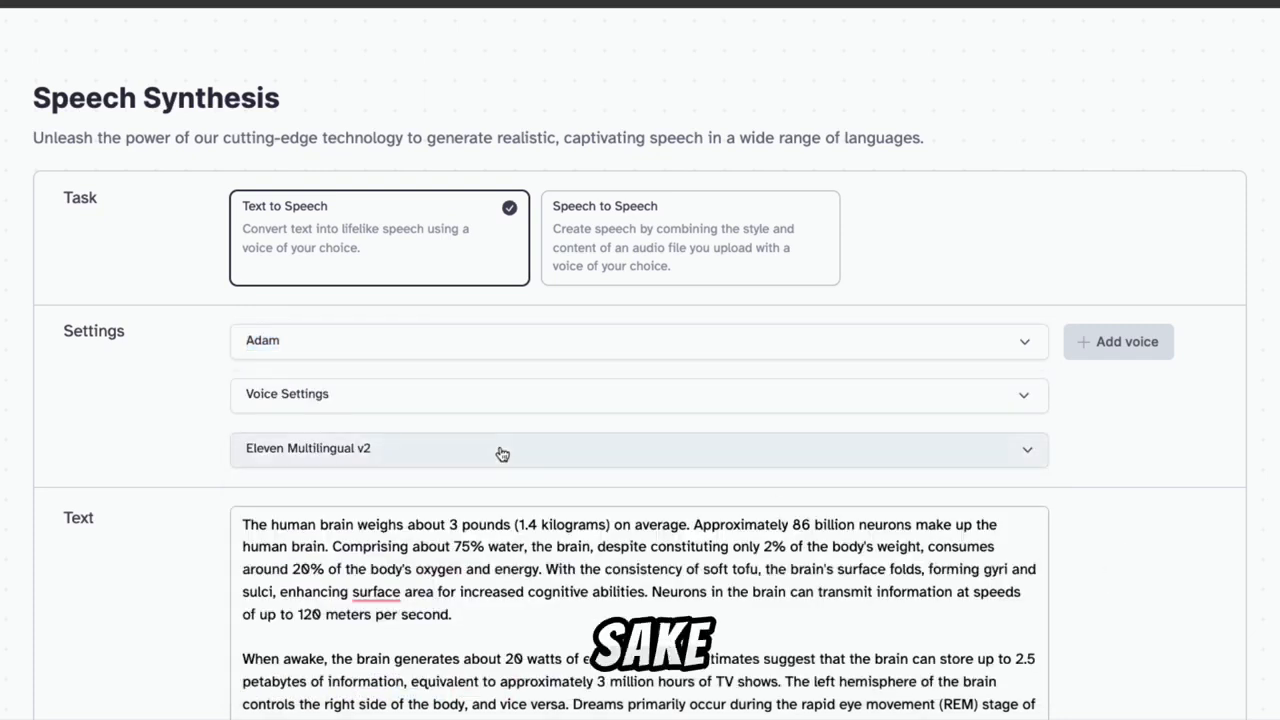
Step: Check the voice settings and the available speech models, keep Eleven Multilingual v2, and review the rest of the script
{"action": "left_click", "coordinate": [390, 400]}
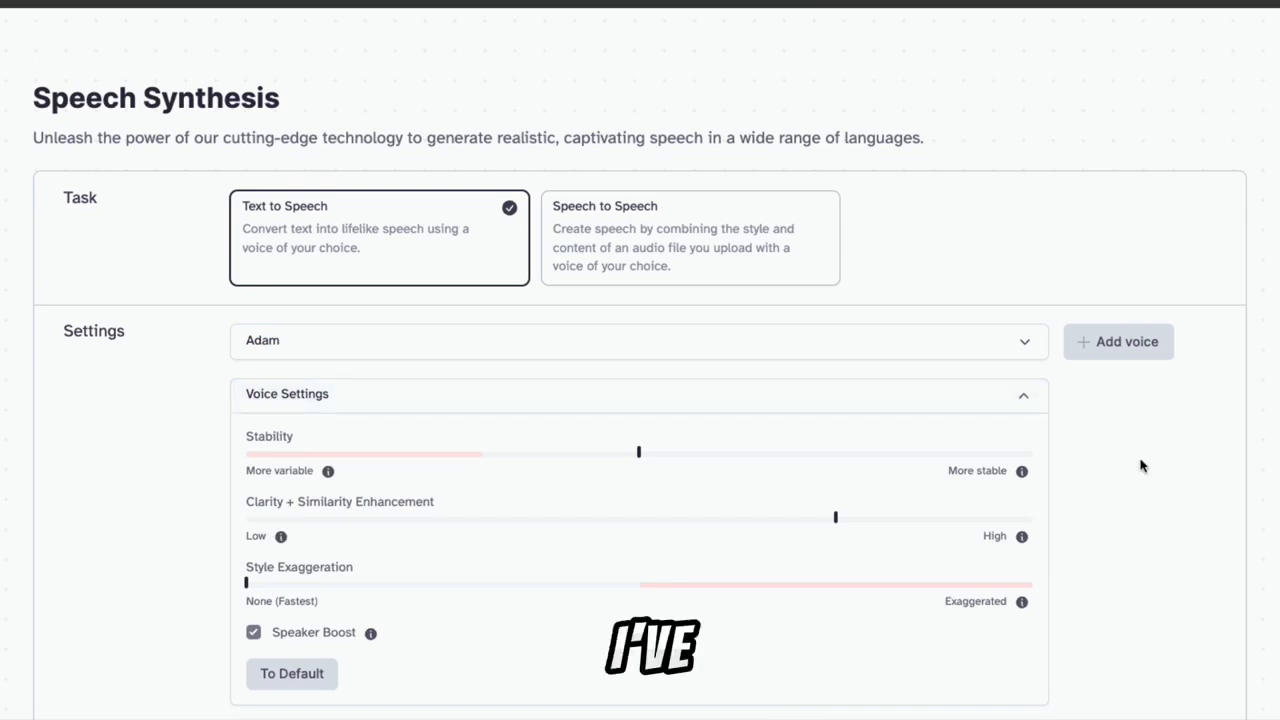
{"action": "left_click", "coordinate": [1023, 400]}
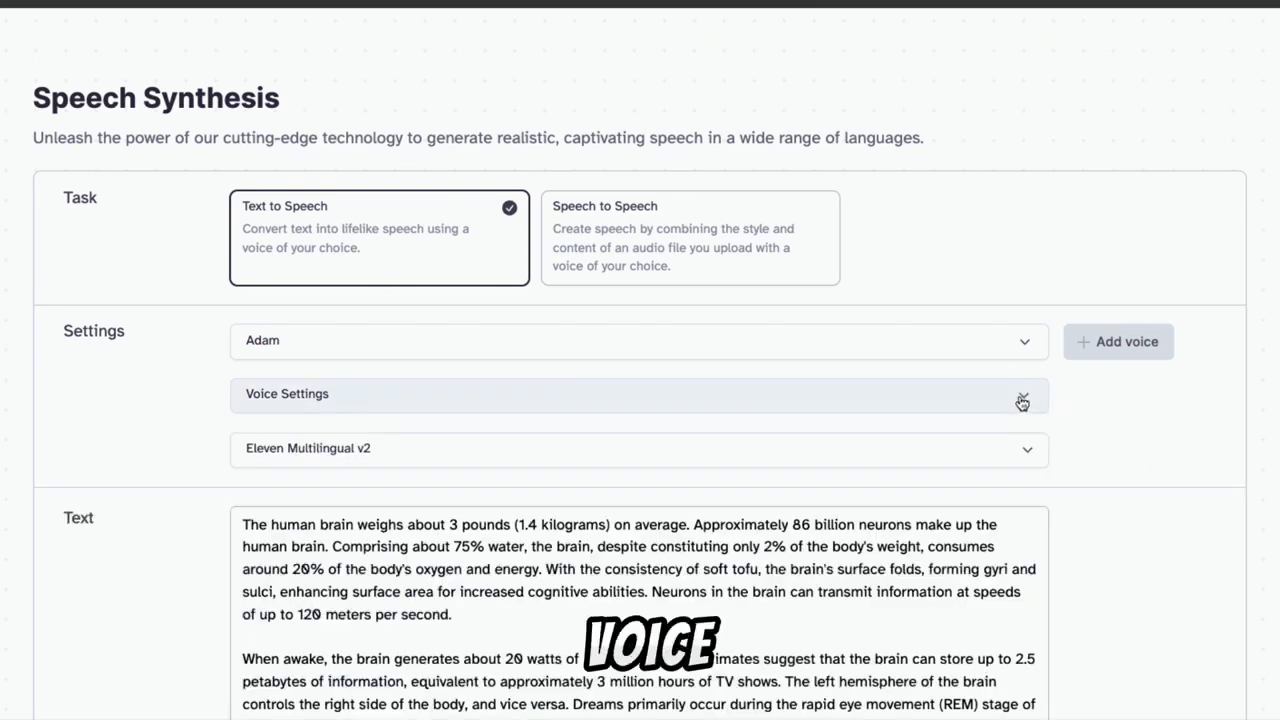
{"action": "left_click", "coordinate": [501, 454]}
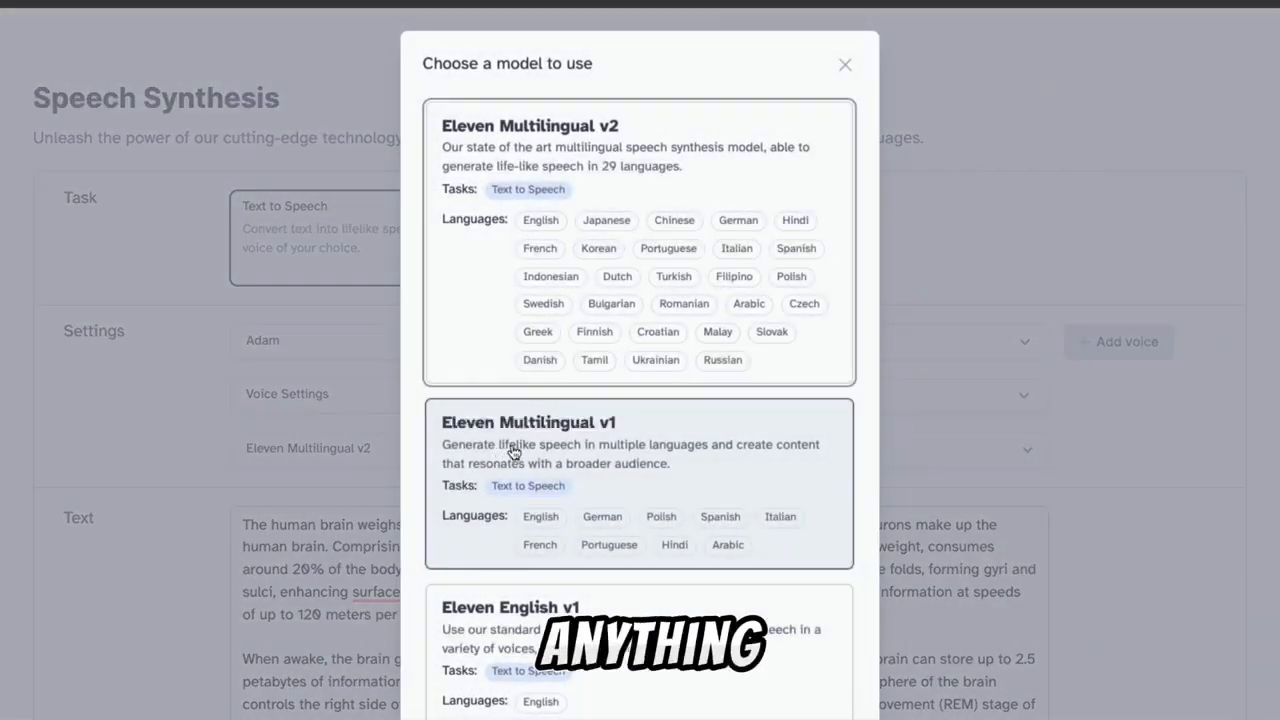
{"action": "left_click", "coordinate": [1064, 478]}
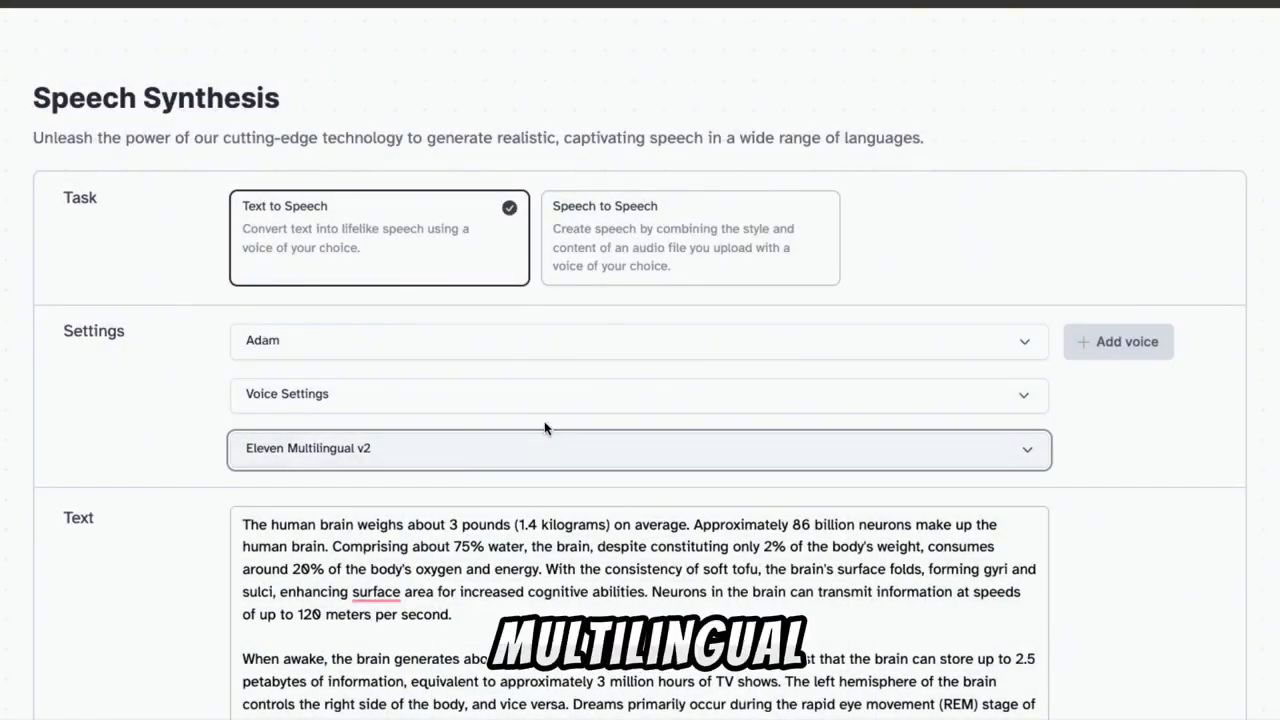
{"action": "scroll", "coordinate": [786, 619], "scroll_direction": "down", "scroll_amount": 8}
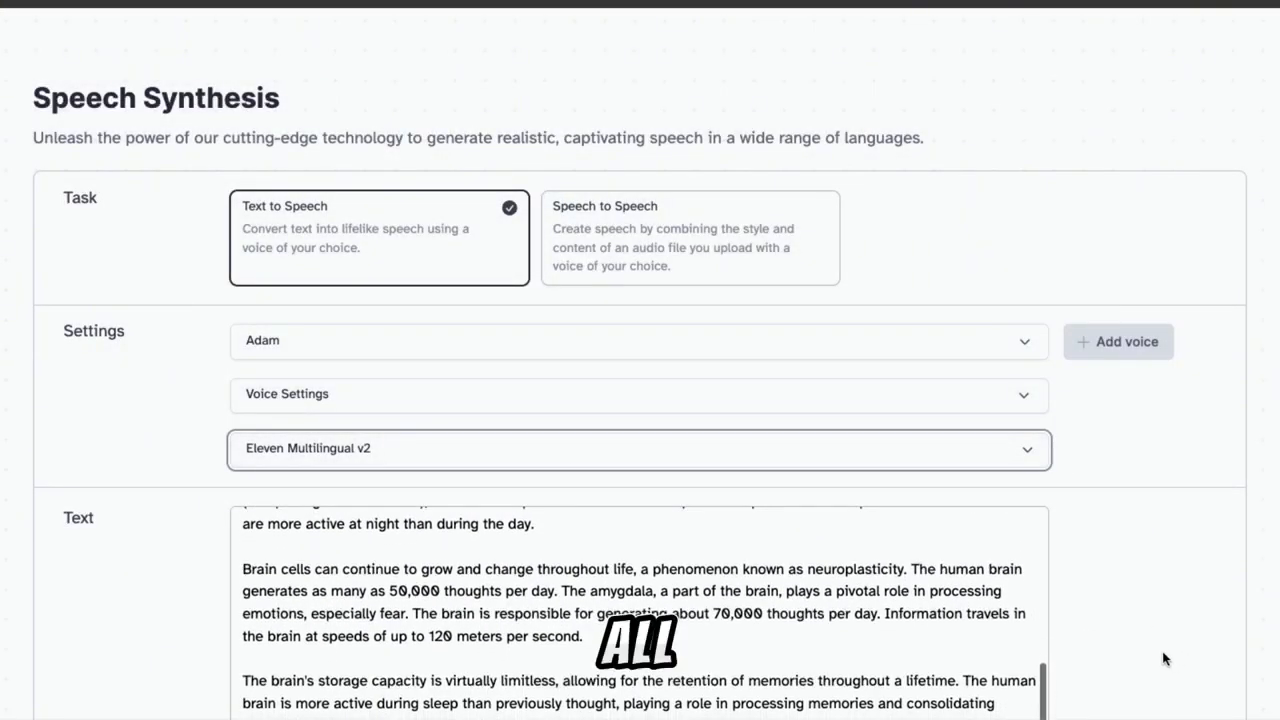
{"action": "scroll", "coordinate": [1165, 659], "scroll_direction": "down", "scroll_amount": 5}
{"action": "left_click", "coordinate": [617, 506]}
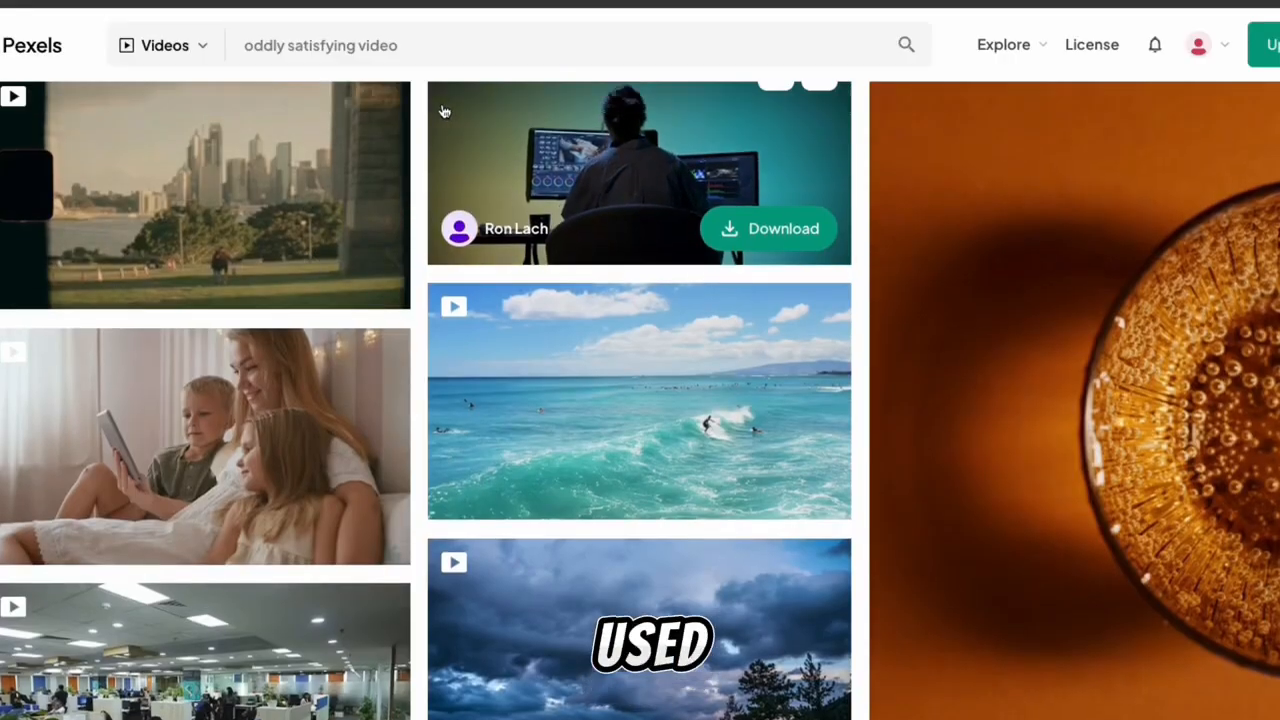
Step: Browse the "oddly satisfying video" results on Pexels for stock clips to use as background footage
{"action": "scroll", "coordinate": [445, 110], "scroll_direction": "up", "scroll_amount": 6}
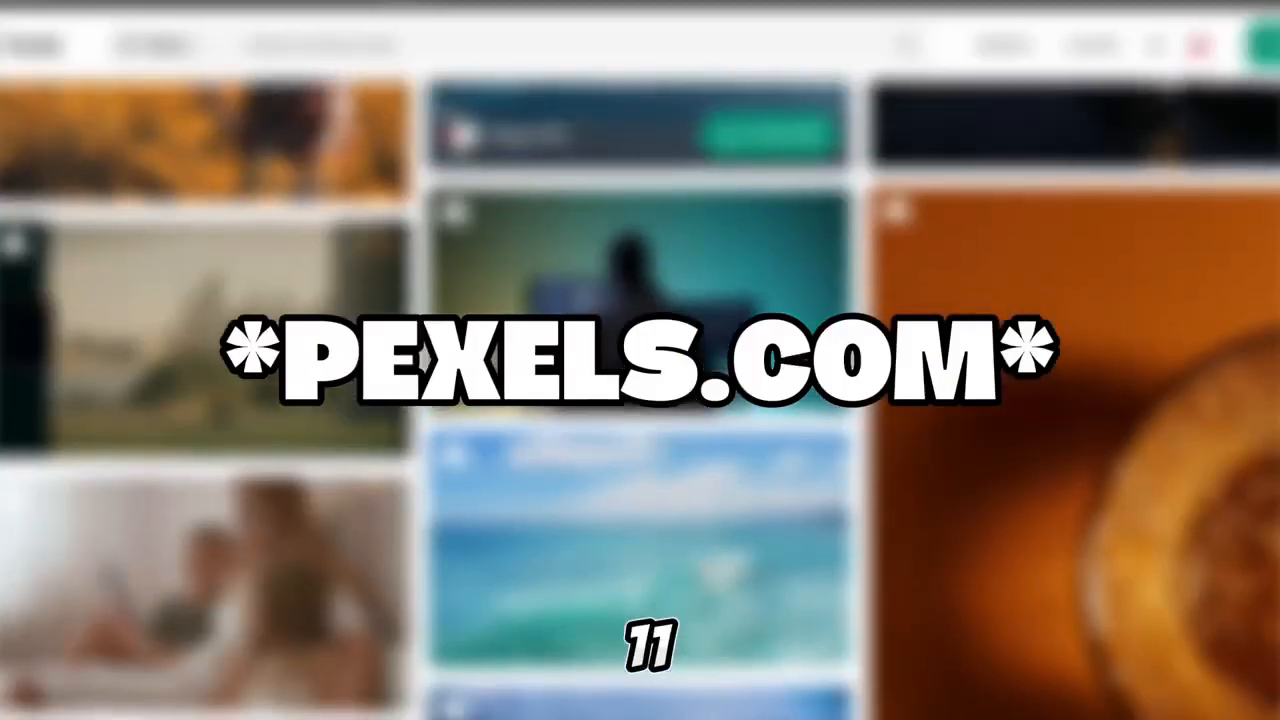
{"action": "scroll", "coordinate": [445, 110], "scroll_direction": "up", "scroll_amount": 5}
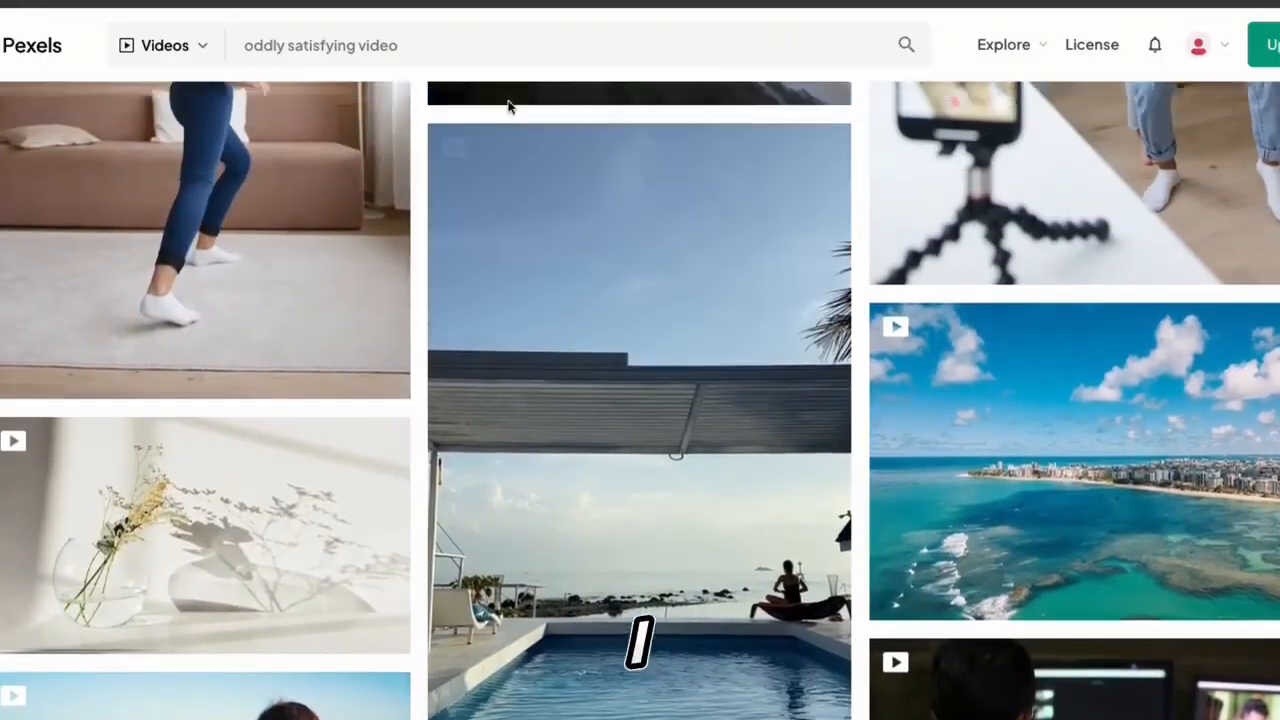
{"action": "scroll", "coordinate": [510, 110], "scroll_direction": "up", "scroll_amount": 10}
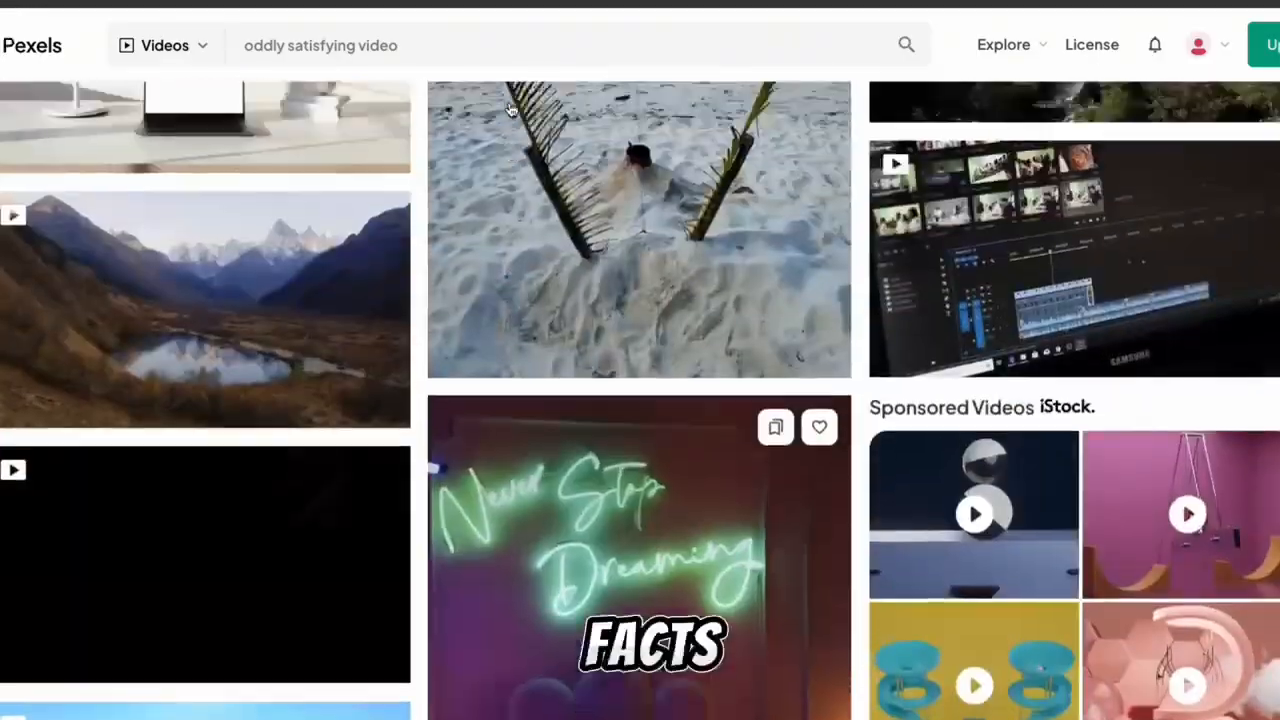
{"action": "scroll", "coordinate": [508, 108], "scroll_direction": "up", "scroll_amount": 15}
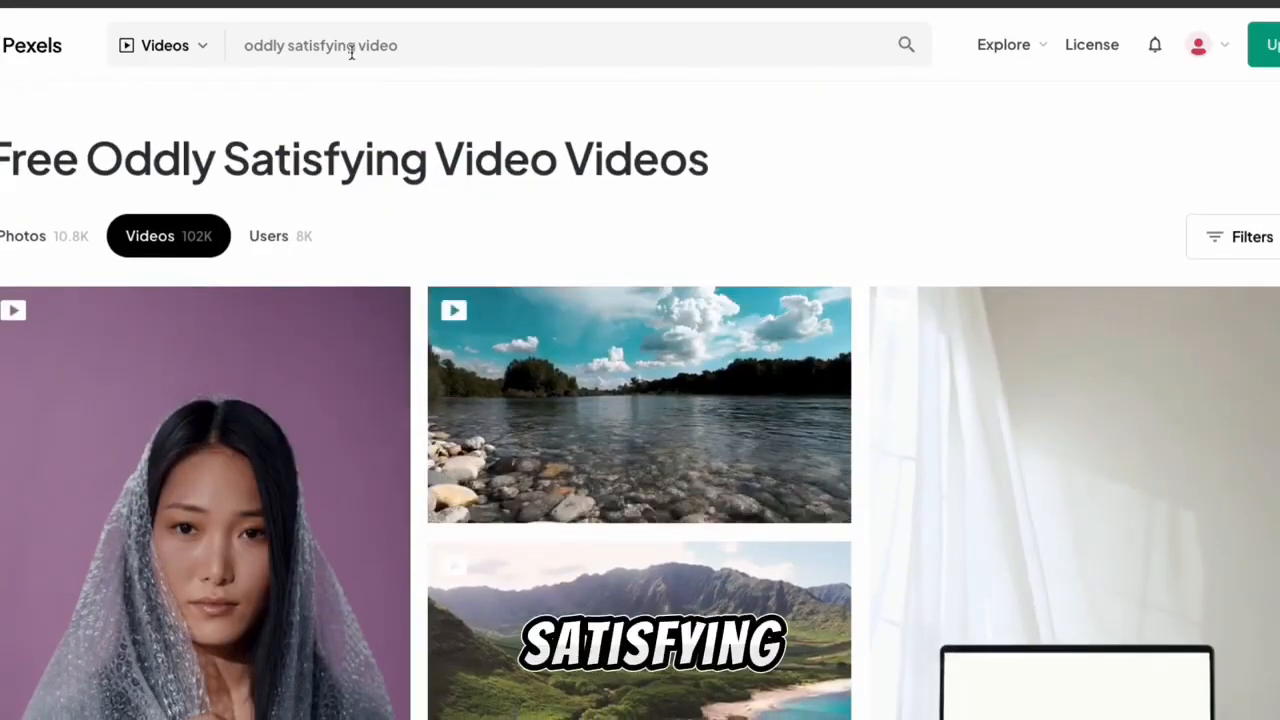
{"action": "scroll", "coordinate": [600, 250], "scroll_direction": "down", "scroll_amount": 3}
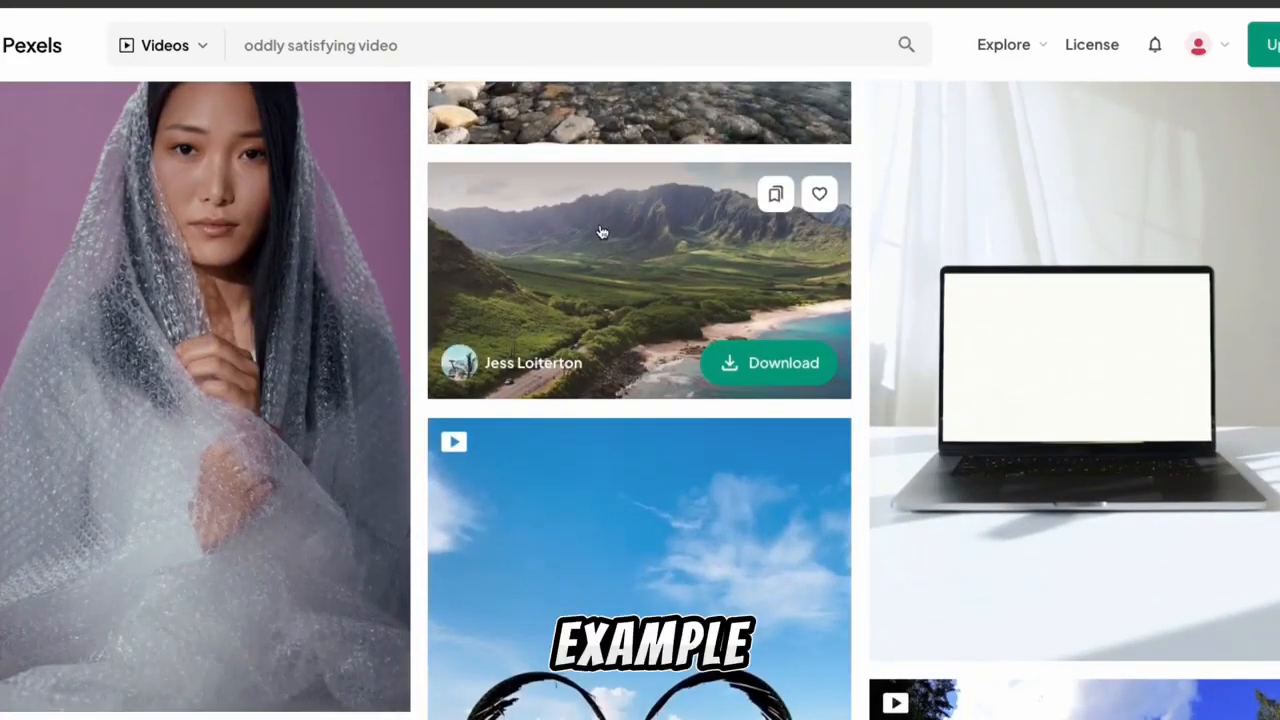
{"action": "scroll", "coordinate": [278, 350], "scroll_direction": "down", "scroll_amount": 5}
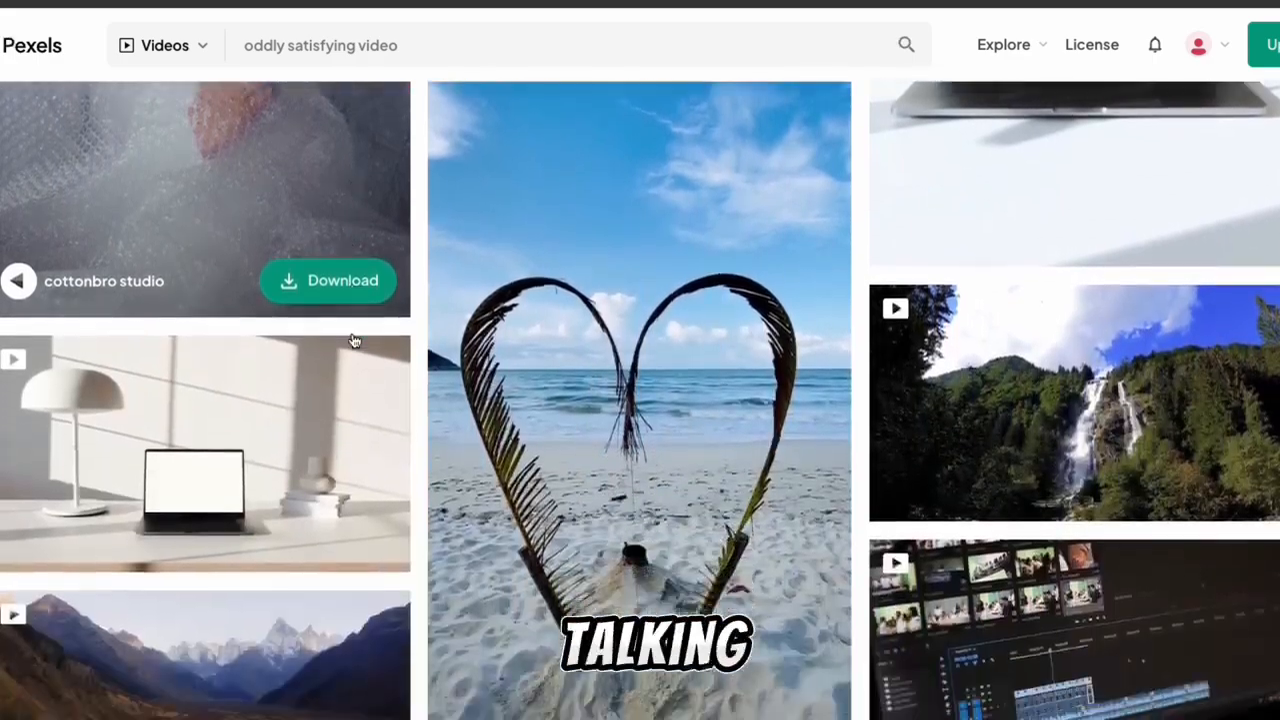
{"action": "scroll", "coordinate": [463, 425], "scroll_direction": "down", "scroll_amount": 4}
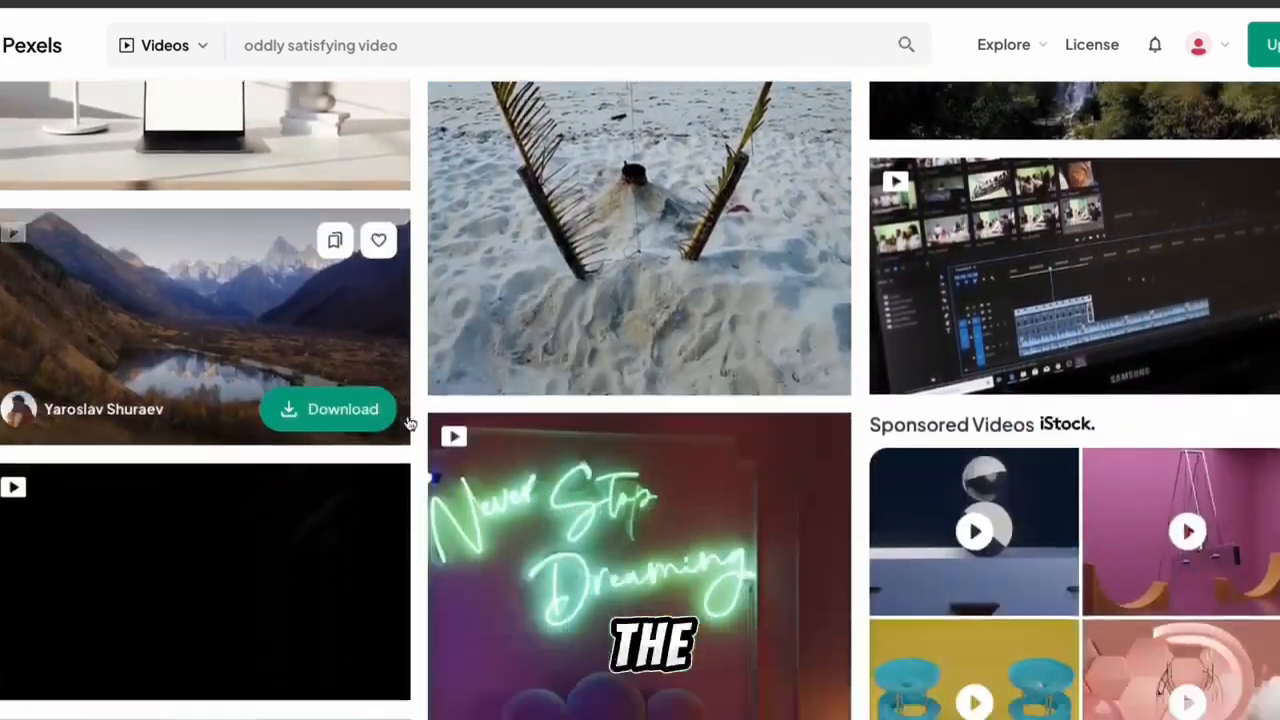
{"action": "scroll", "coordinate": [463, 425], "scroll_direction": "down", "scroll_amount": 5}
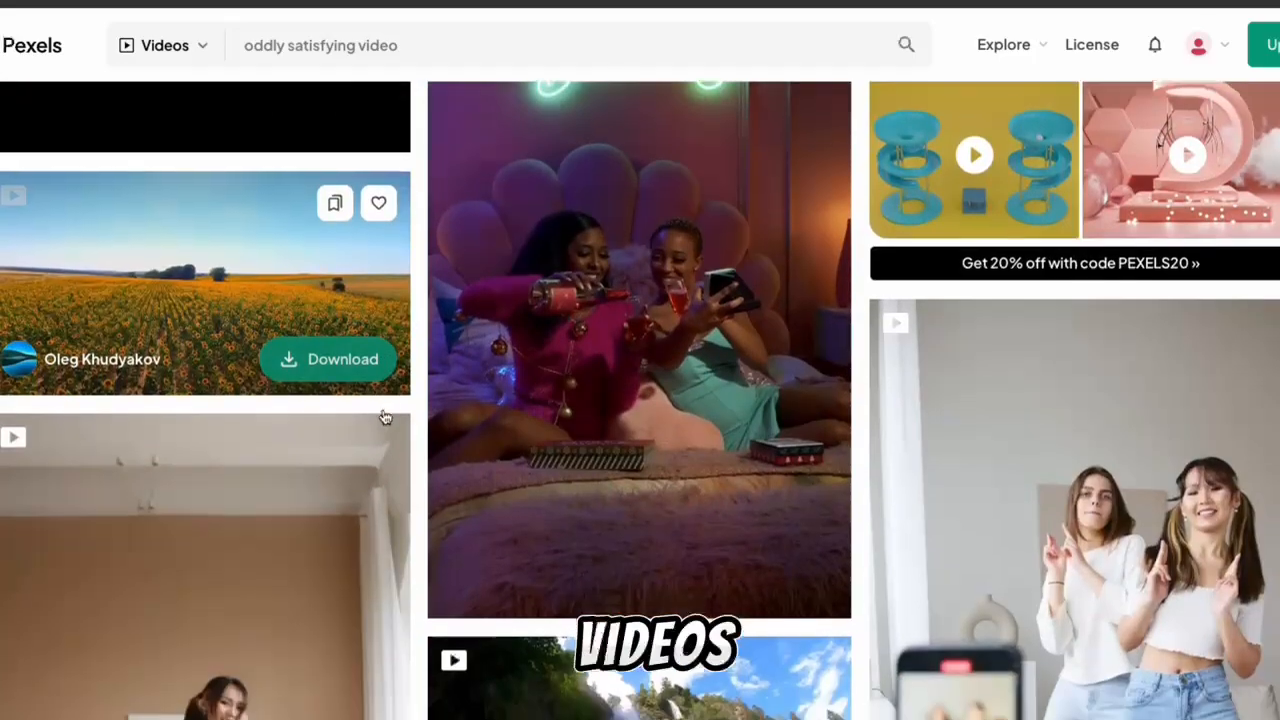
{"action": "scroll", "coordinate": [470, 450], "scroll_direction": "down", "scroll_amount": 5}
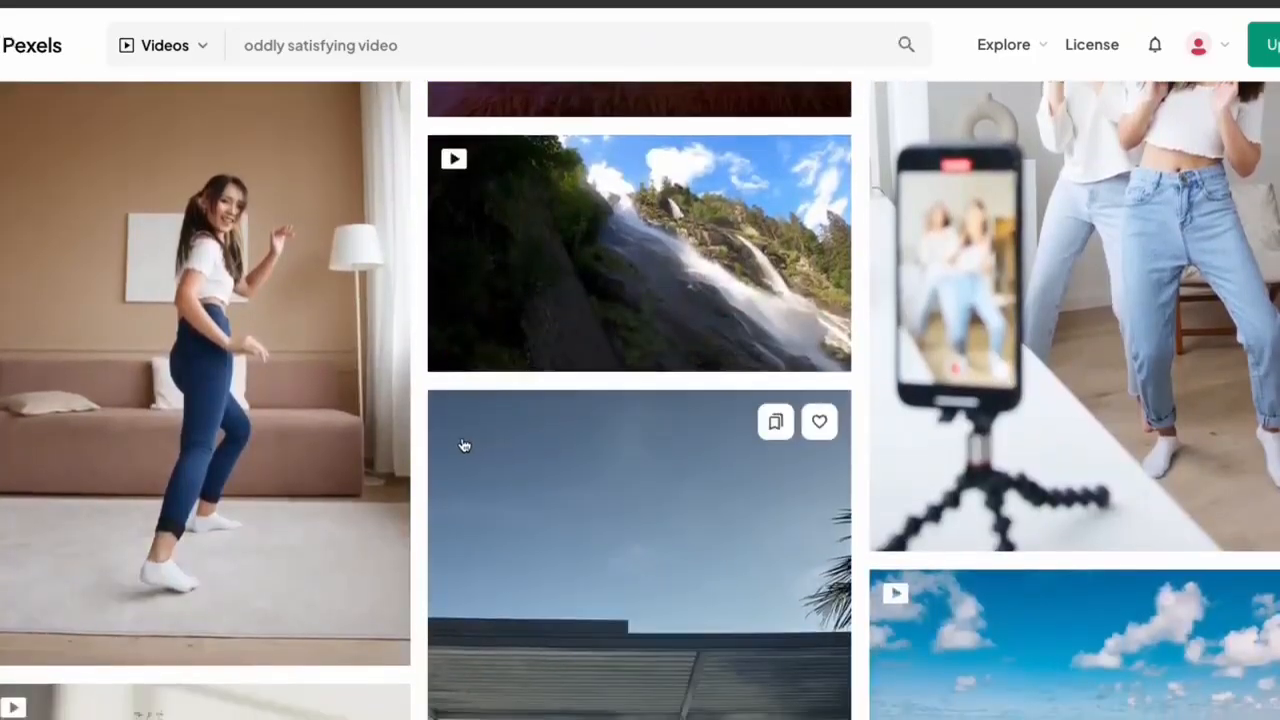
{"action": "scroll", "coordinate": [465, 447], "scroll_direction": "up", "scroll_amount": 10}
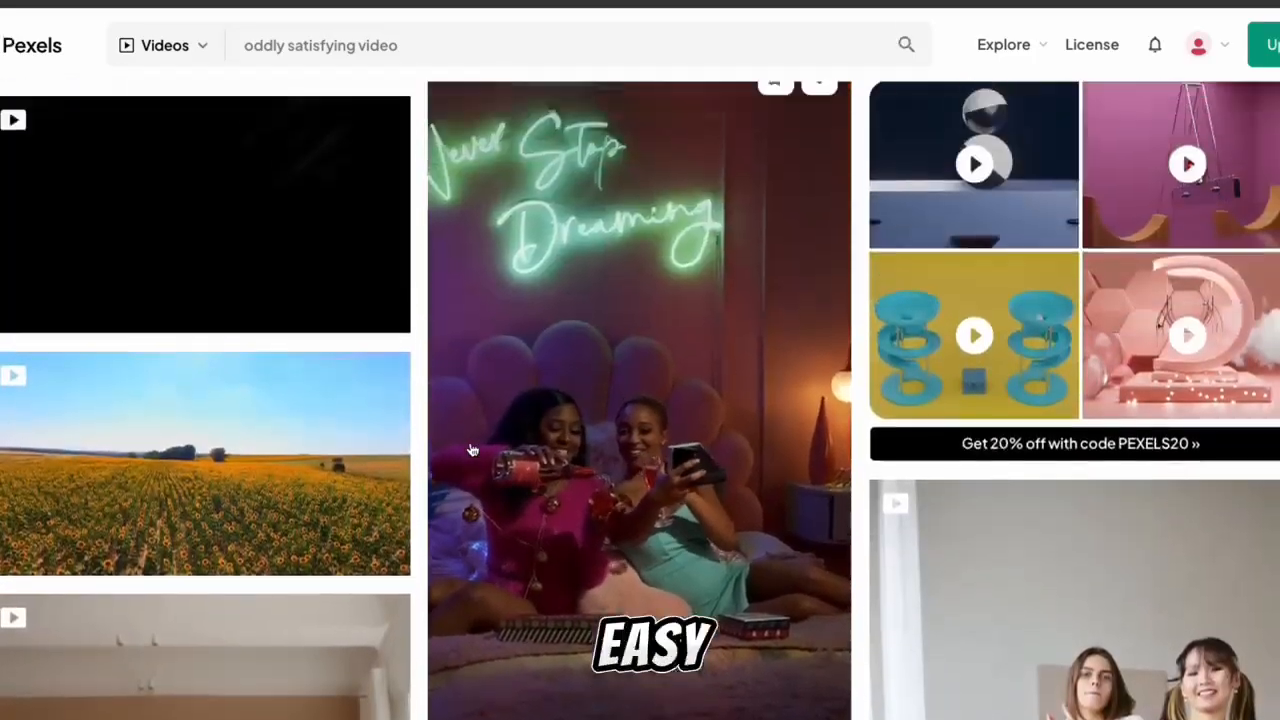
{"action": "scroll", "coordinate": [473, 450], "scroll_direction": "up", "scroll_amount": 10}
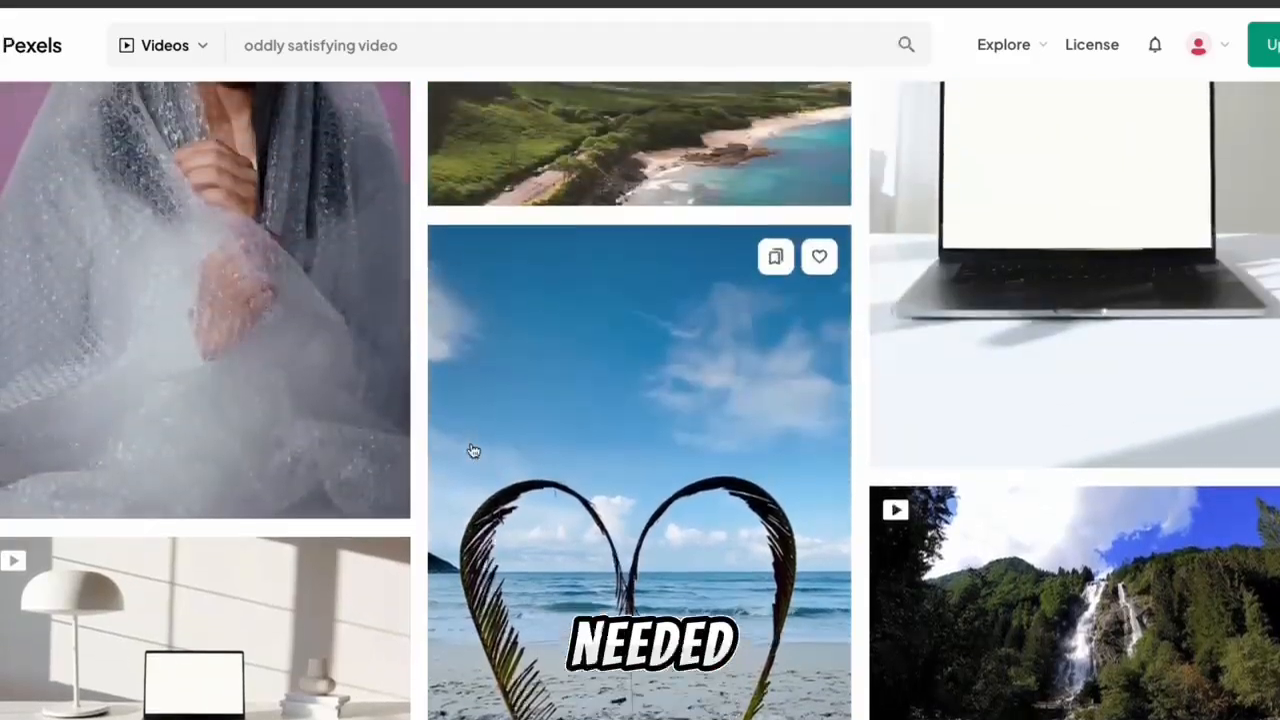
{"action": "scroll", "coordinate": [474, 451], "scroll_direction": "up", "scroll_amount": 1}
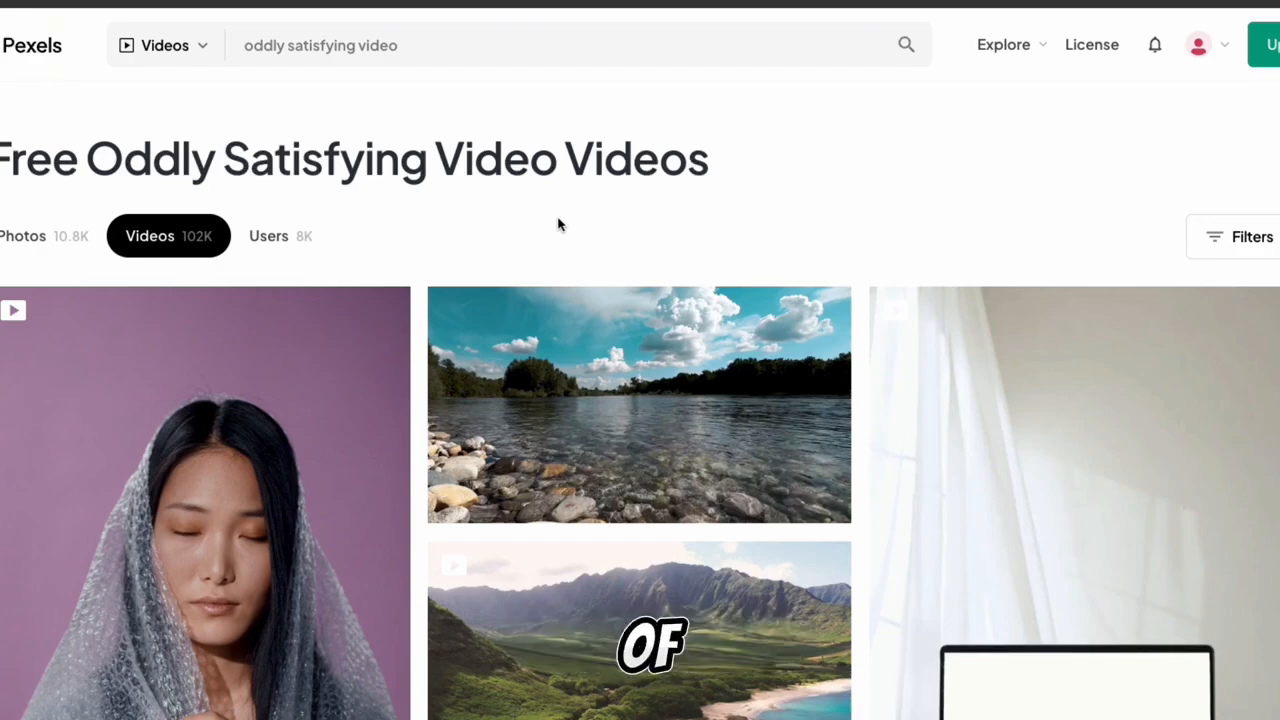
{"action": "mouse_move", "coordinate": [567, 457]}
{"action": "scroll", "coordinate": [567, 457], "scroll_direction": "down", "scroll_amount": 2}
{"action": "scroll", "coordinate": [567, 457], "scroll_direction": "up", "scroll_amount": 2}
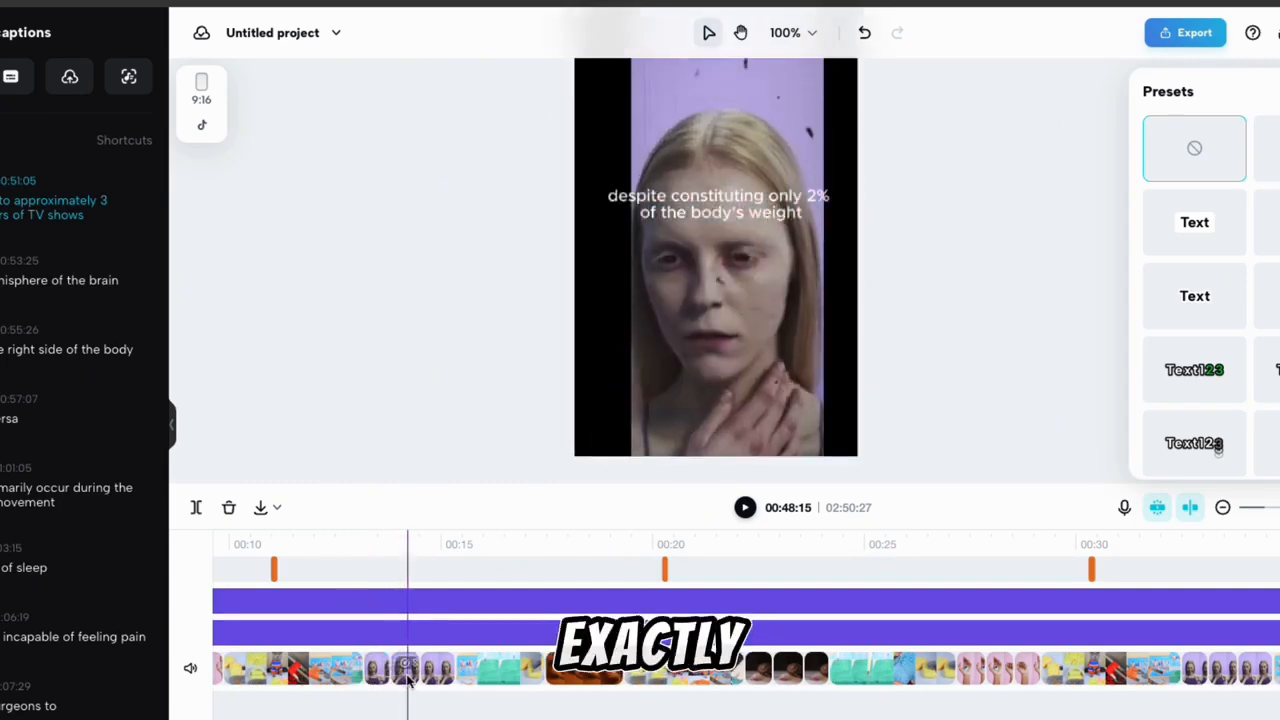
Step: Switch to the CapCut project and view the timeline's caption, noise effect and clip tracks across the whole video
{"action": "left_click", "coordinate": [1224, 510]}
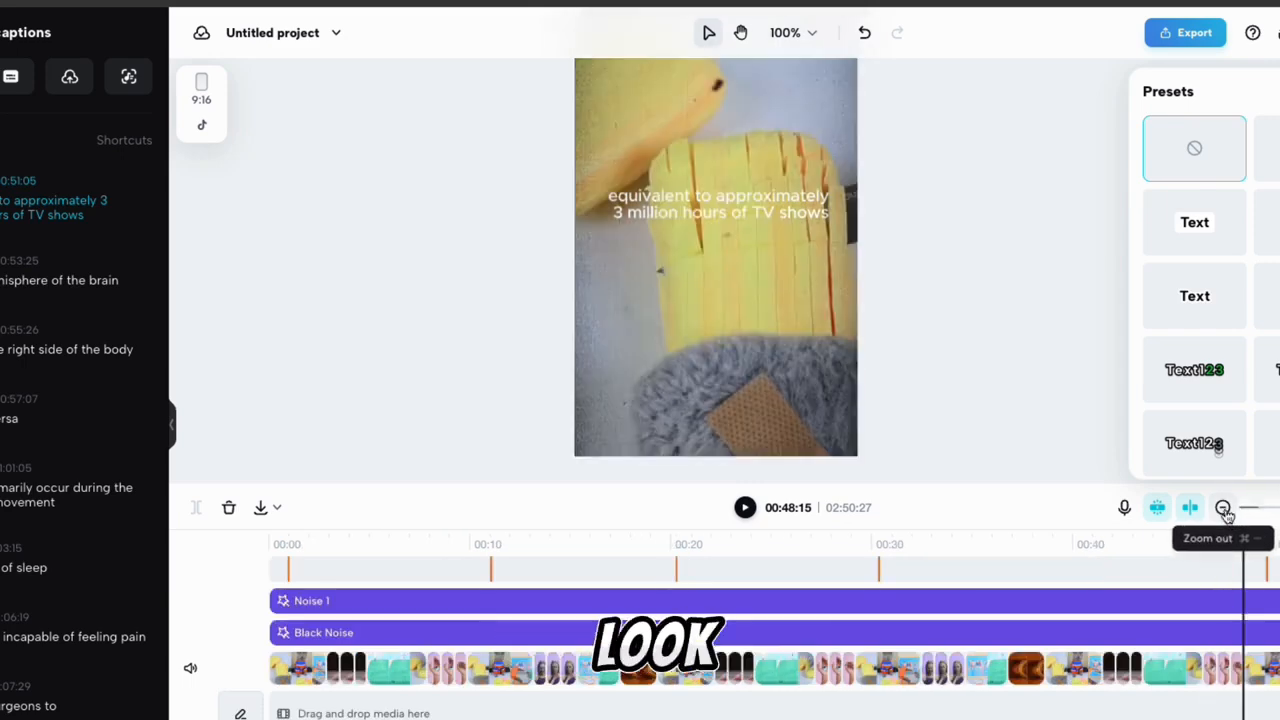
{"action": "left_click", "coordinate": [1226, 511]}
{"action": "left_click", "coordinate": [1223, 509]}
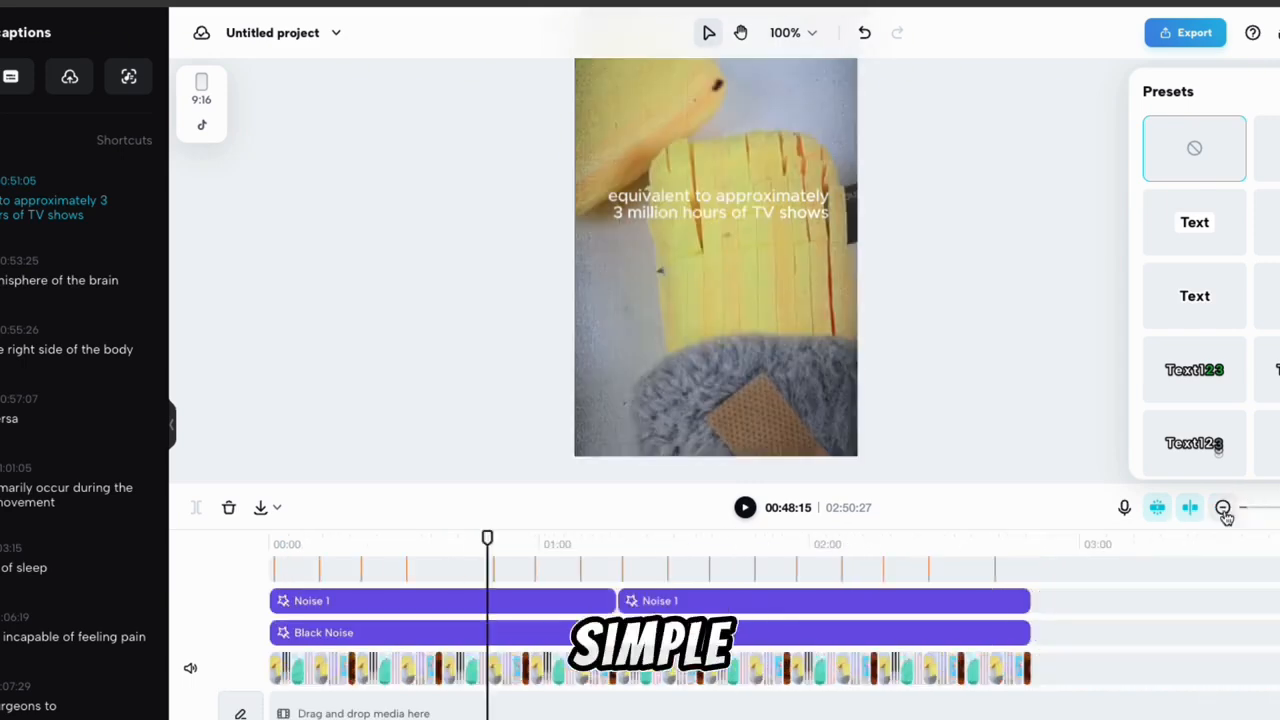
{"action": "key", "text": "ctrl+equal"}
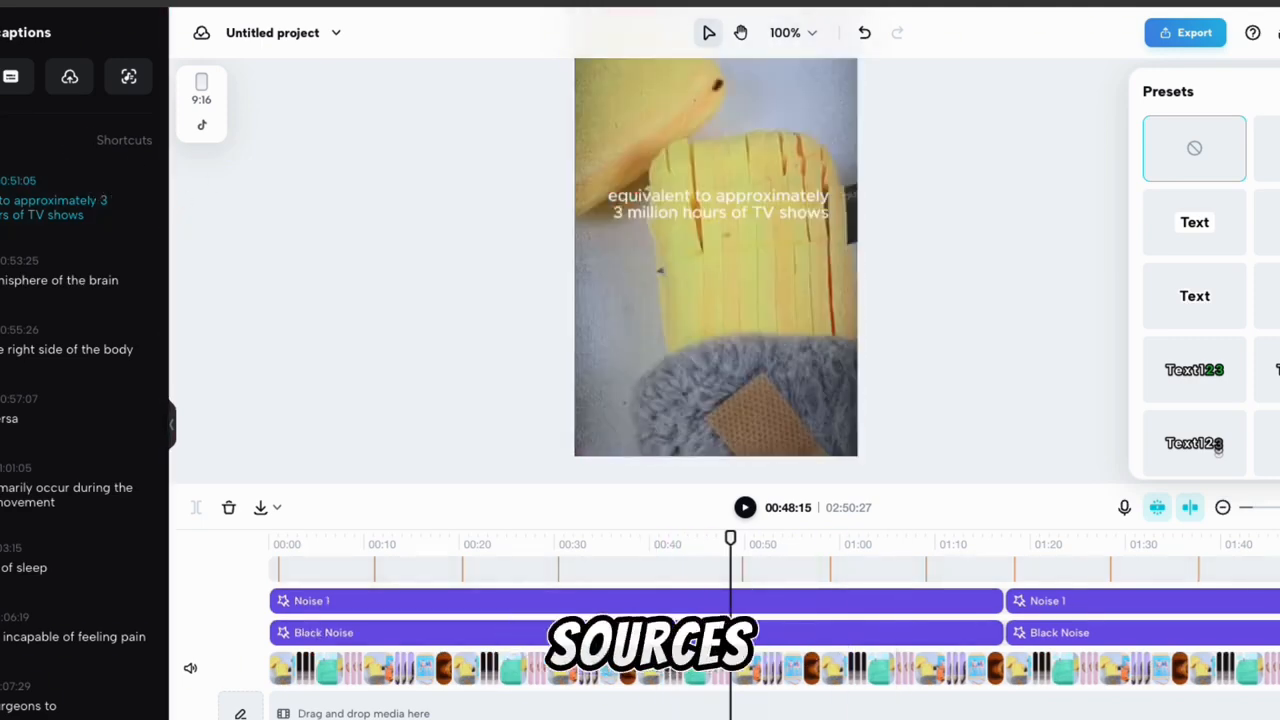
Step: Show the project's uploaded media and examine the short alternating clips at the start of the timeline
{"action": "left_click", "coordinate": [42, 16]}
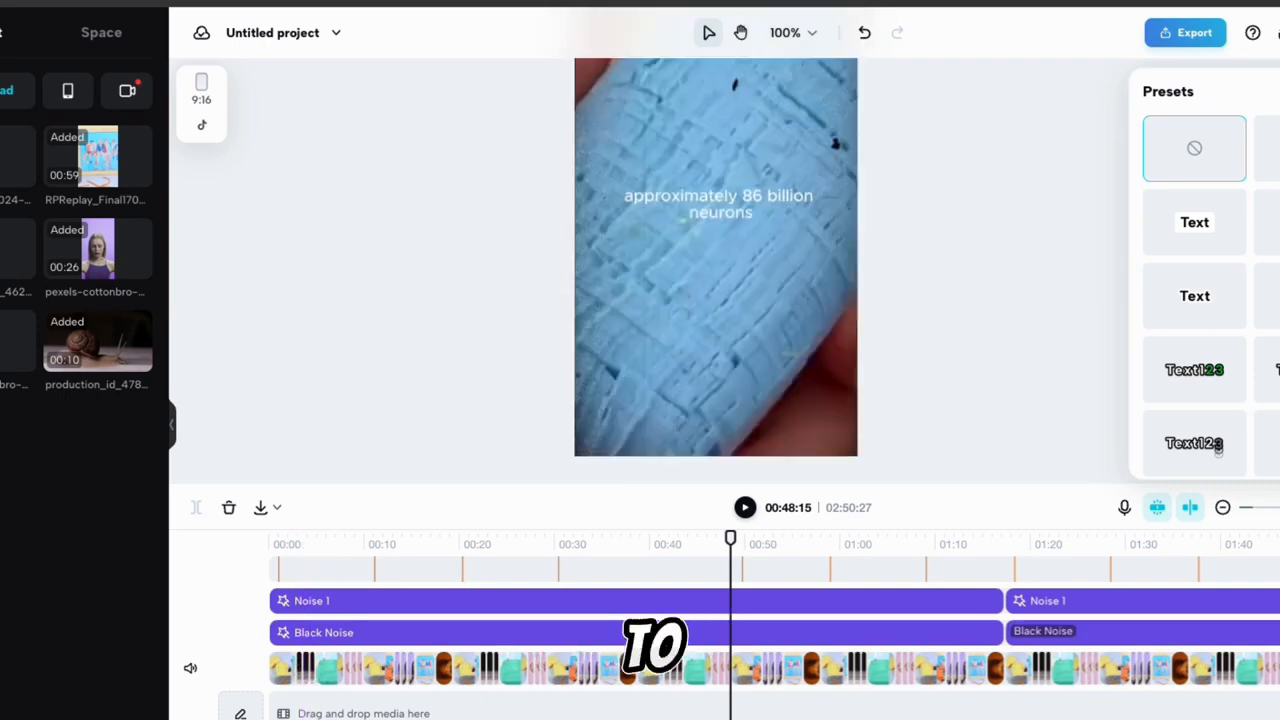
{"action": "left_click_drag", "start_coordinate": [1249, 509], "coordinate": [1272, 510]}
{"action": "scroll", "coordinate": [866, 717], "scroll_direction": "left", "scroll_amount": 6}
{"action": "scroll", "coordinate": [746, 640], "scroll_direction": "left", "scroll_amount": 20}
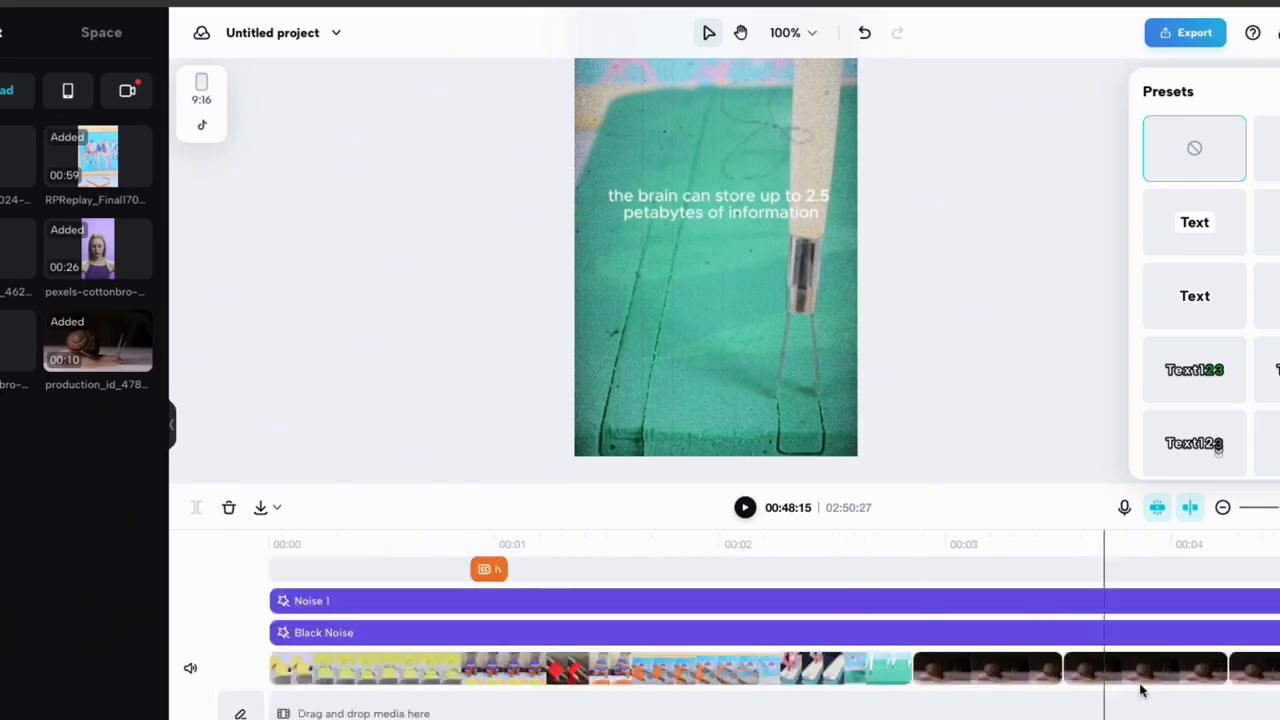
{"action": "scroll", "coordinate": [1118, 694], "scroll_direction": "right", "scroll_amount": 2}
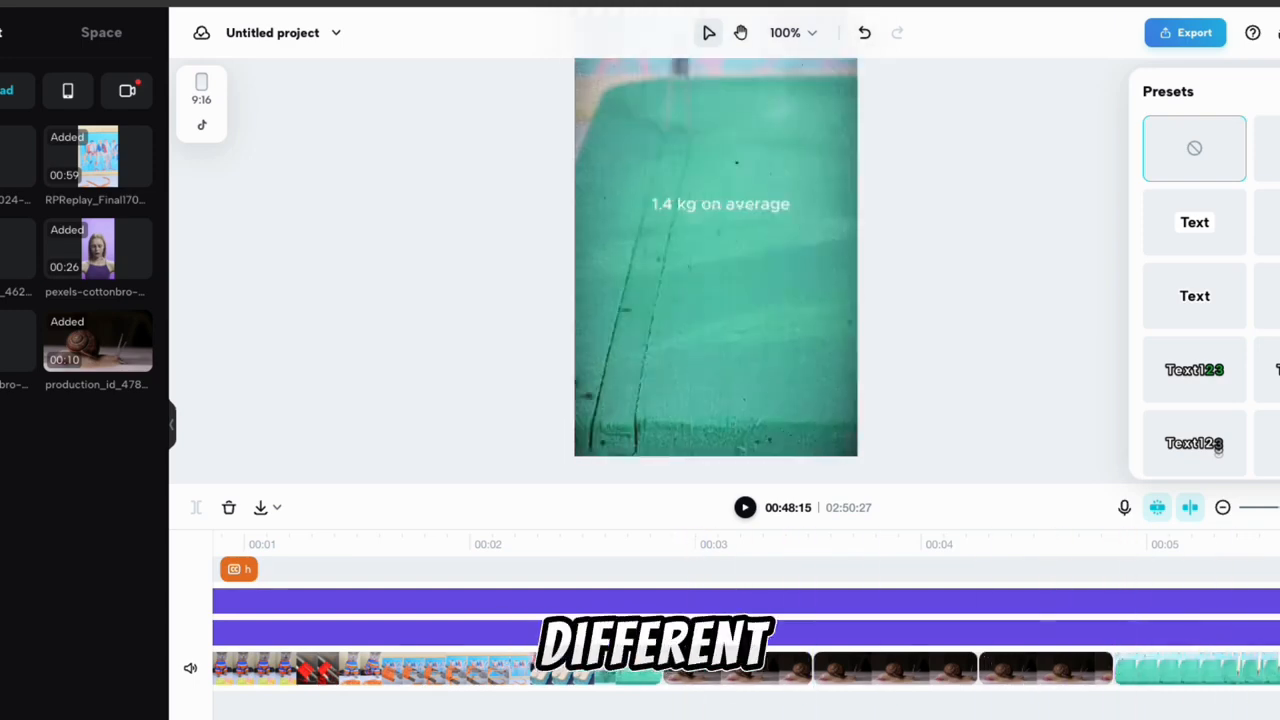
{"action": "left_click", "coordinate": [1222, 507]}
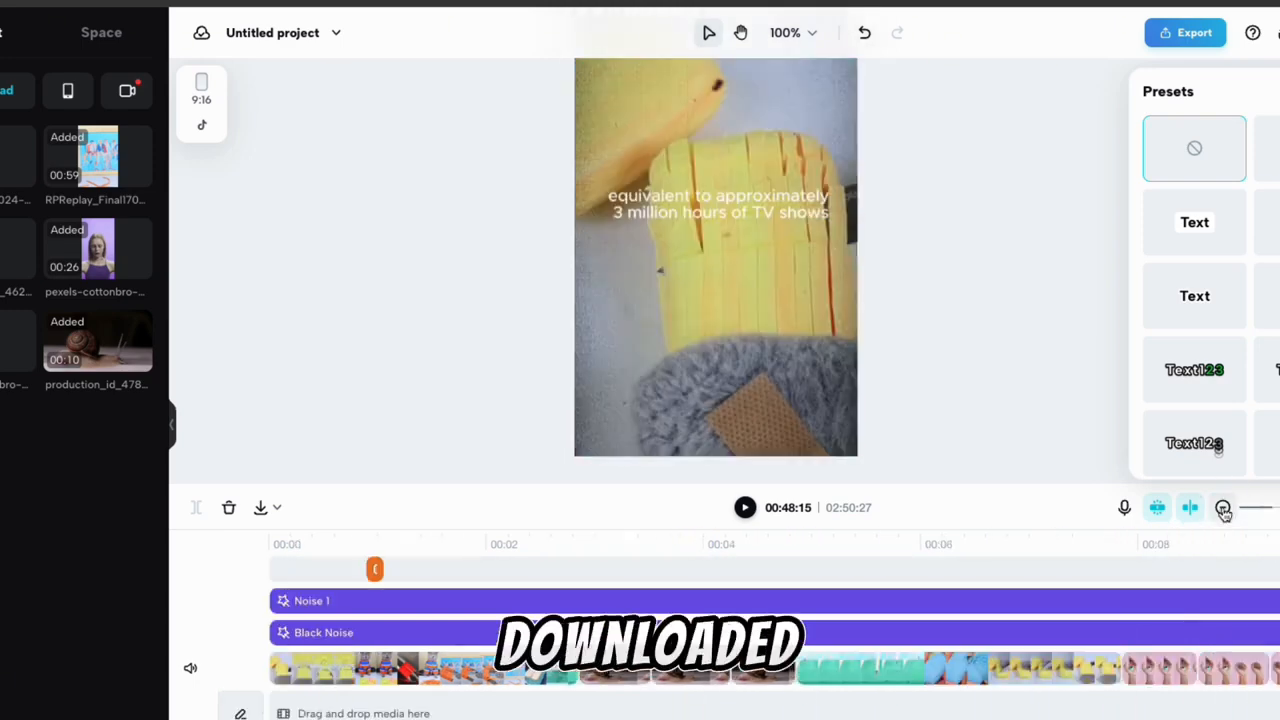
{"action": "left_click", "coordinate": [1222, 507]}
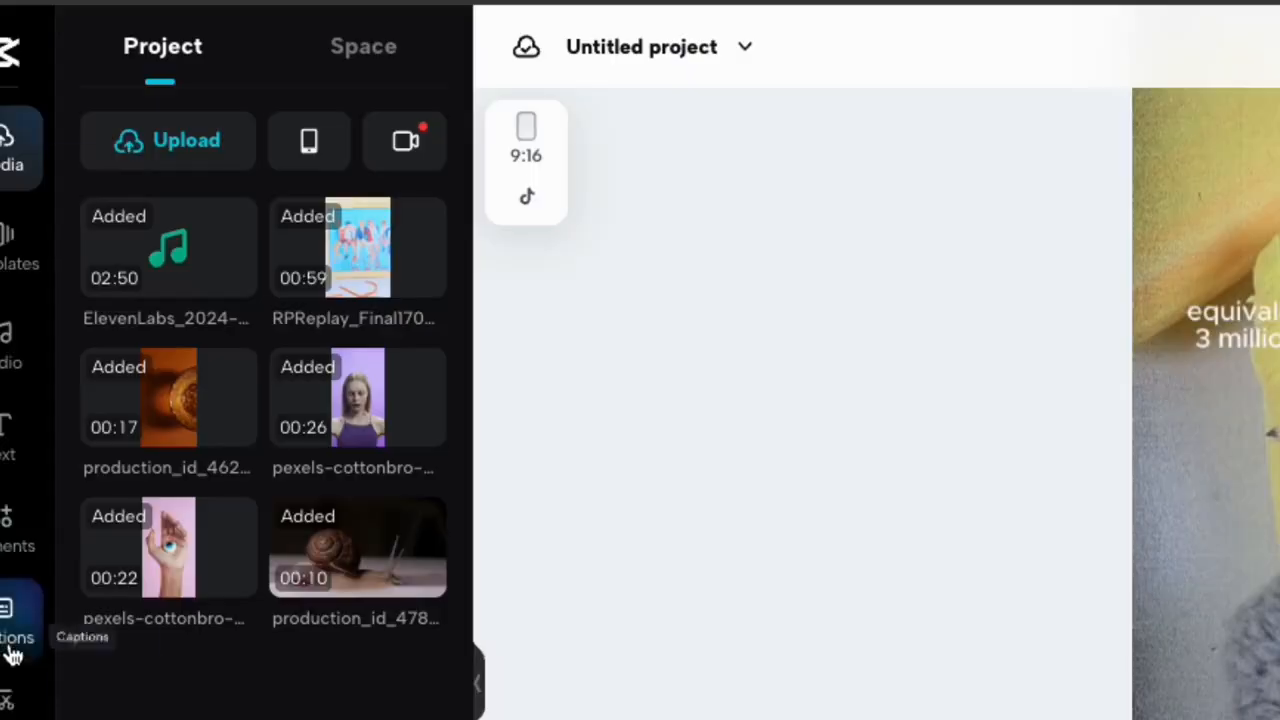
Step: Open the video effects library to view the noise effects, including Noise 1 and Black Noise
{"action": "left_click", "coordinate": [10, 715]}
{"action": "left_click", "coordinate": [274, 130]}
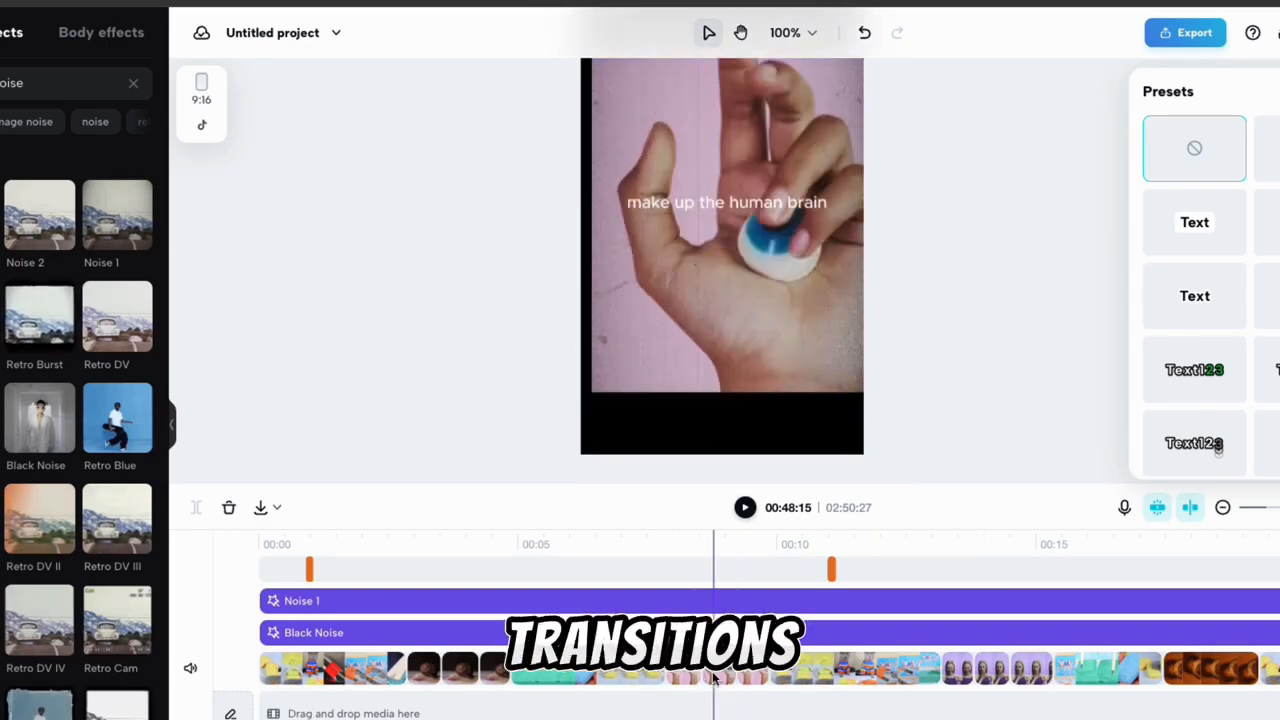
Step: Examine the sequence of short clips beneath the Noise 1 and Black Noise effects along the timeline
{"action": "scroll", "coordinate": [714, 678], "scroll_direction": "right", "scroll_amount": 3}
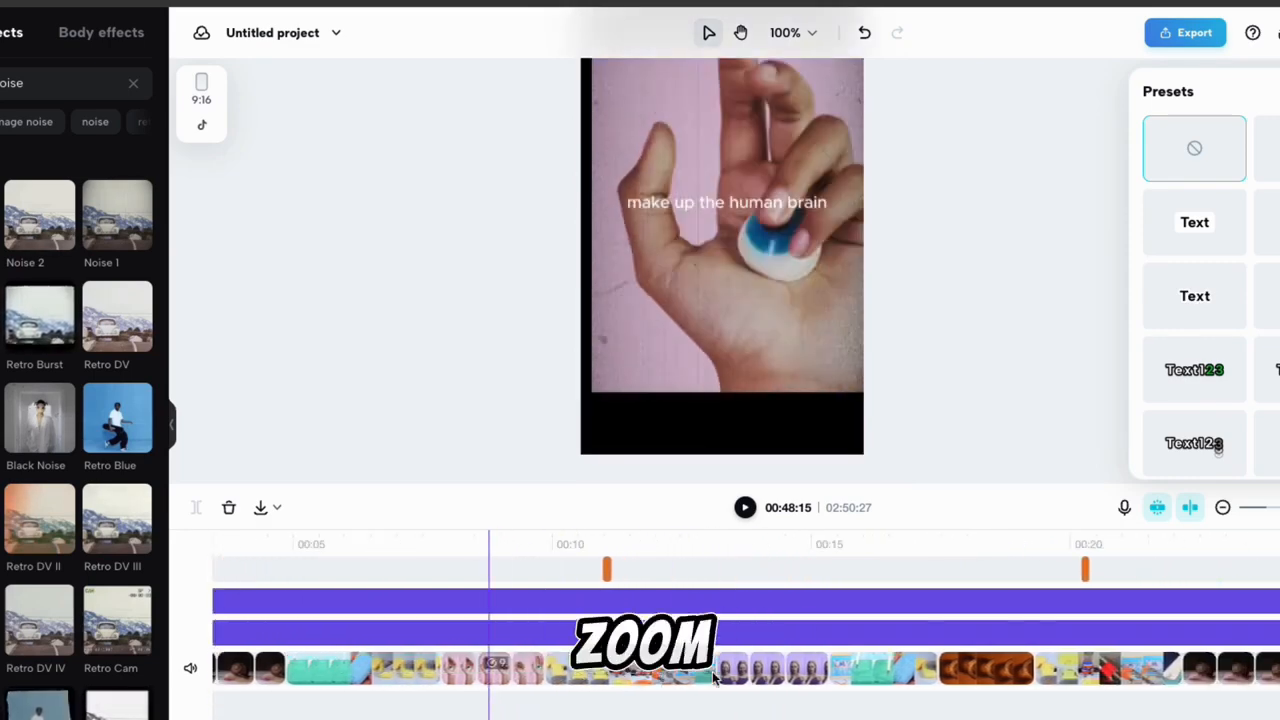
{"action": "scroll", "coordinate": [714, 678], "scroll_direction": "right", "scroll_amount": 8}
{"action": "scroll", "coordinate": [714, 678], "scroll_direction": "right", "scroll_amount": 12}
{"action": "scroll", "coordinate": [714, 678], "scroll_direction": "left", "scroll_amount": 13}
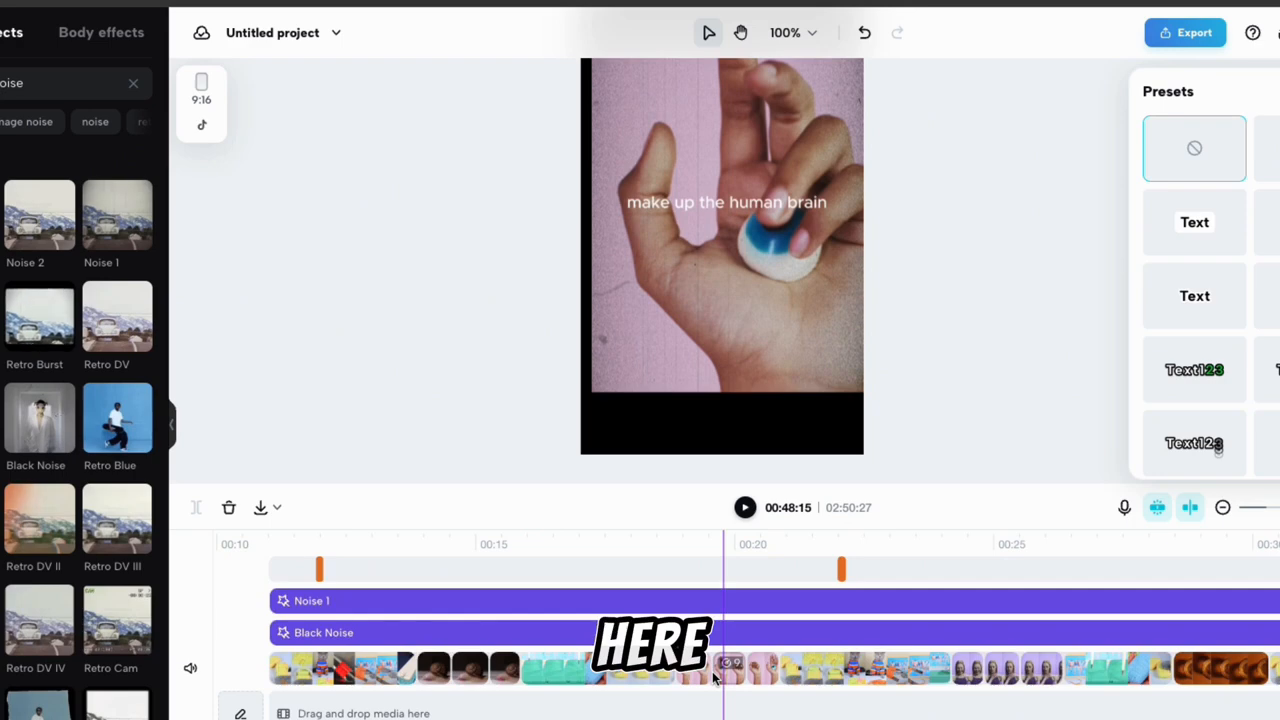
Step: Preview the video from the start up to about 14 seconds, enlarging the preview area during playback
{"action": "left_click", "coordinate": [391, 717]}
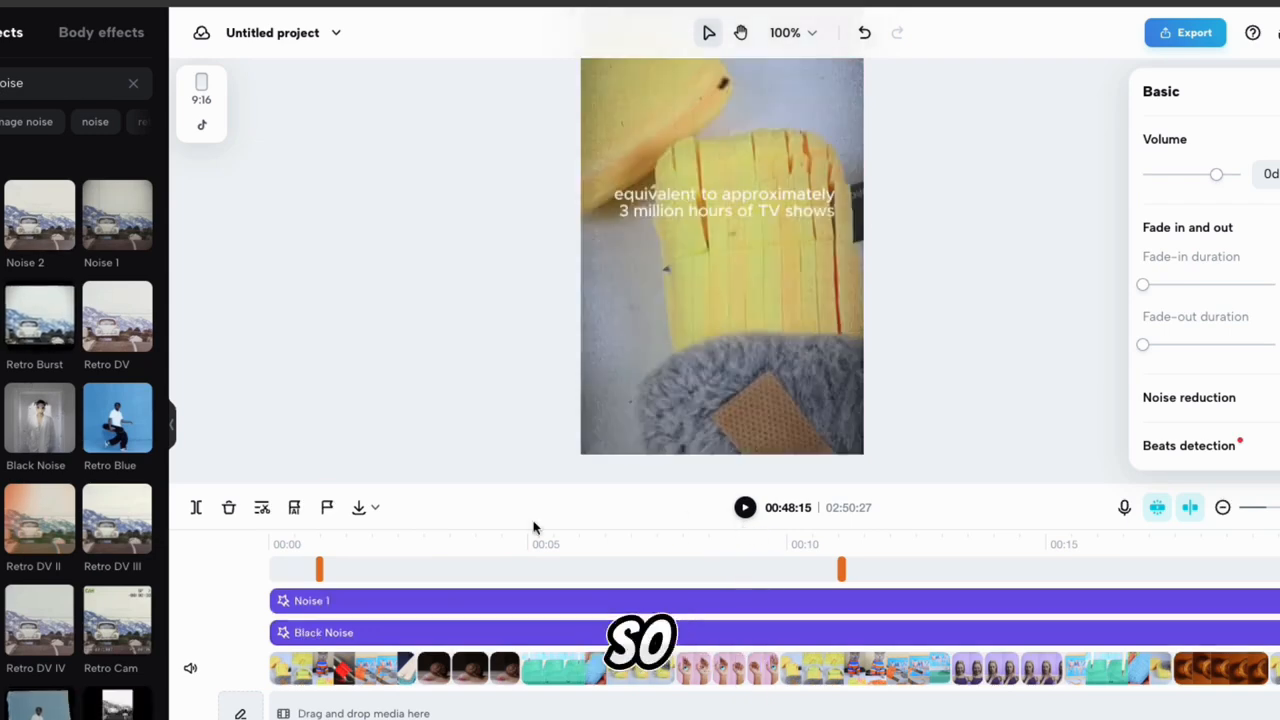
{"action": "left_click", "coordinate": [283, 571]}
{"action": "left_click_drag", "start_coordinate": [283, 539], "coordinate": [270, 539]}
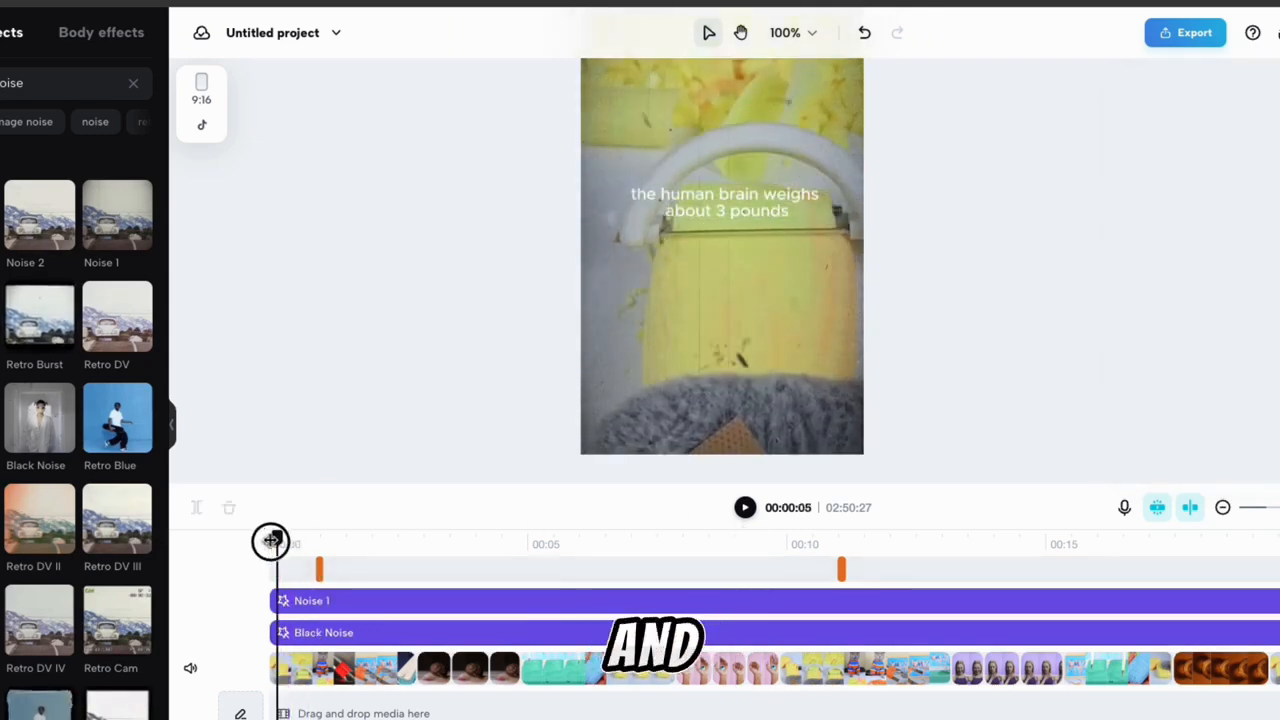
{"action": "left_click", "coordinate": [746, 508]}
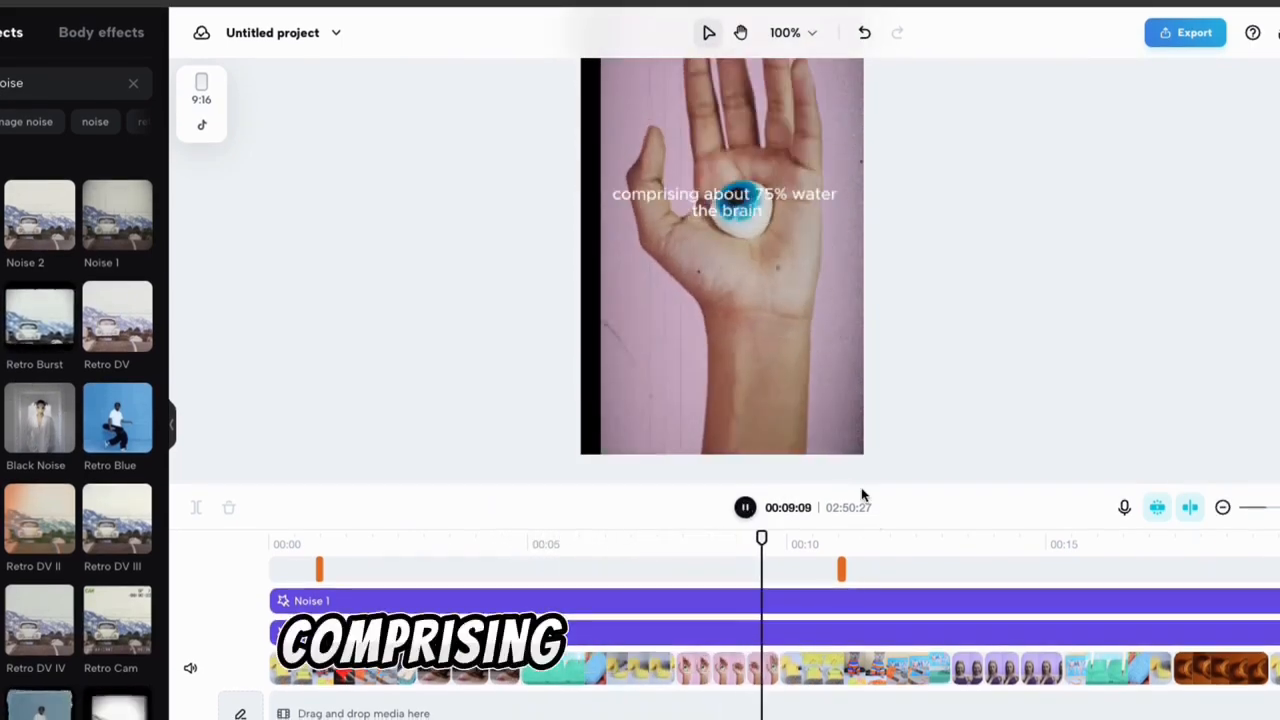
{"action": "left_click_drag", "start_coordinate": [869, 483], "coordinate": [871, 518]}
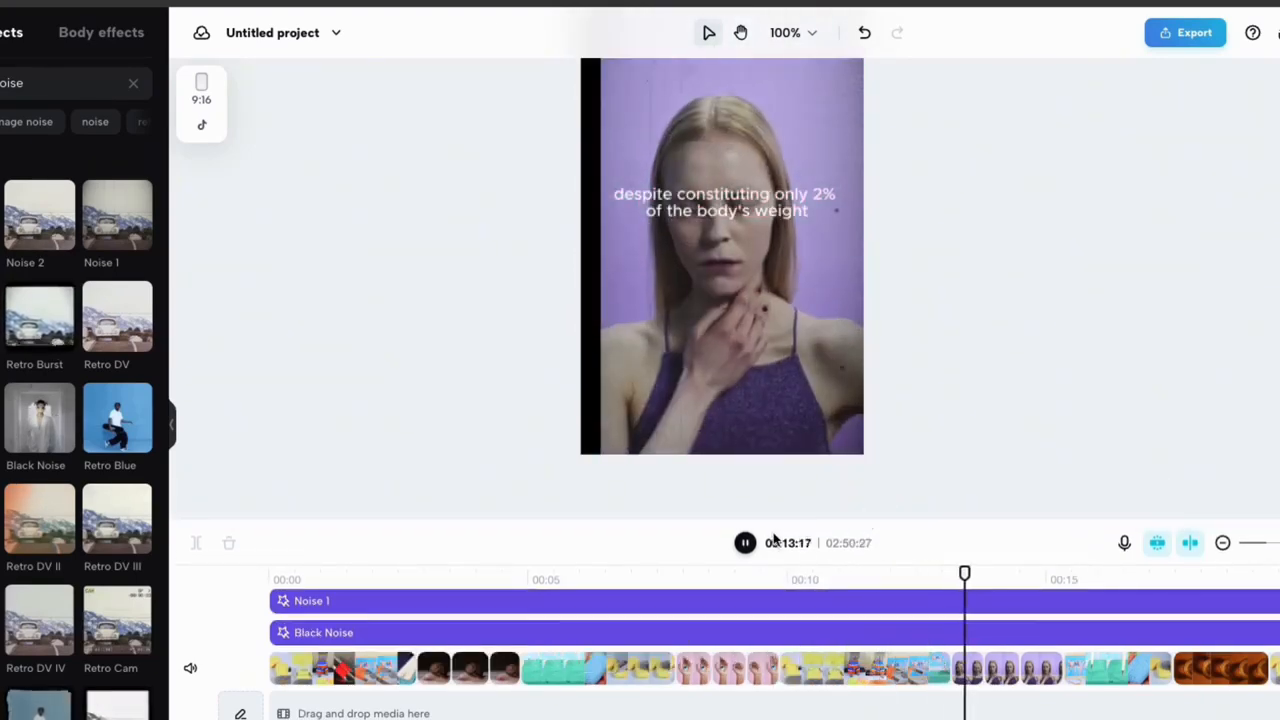
{"action": "left_click", "coordinate": [745, 543]}
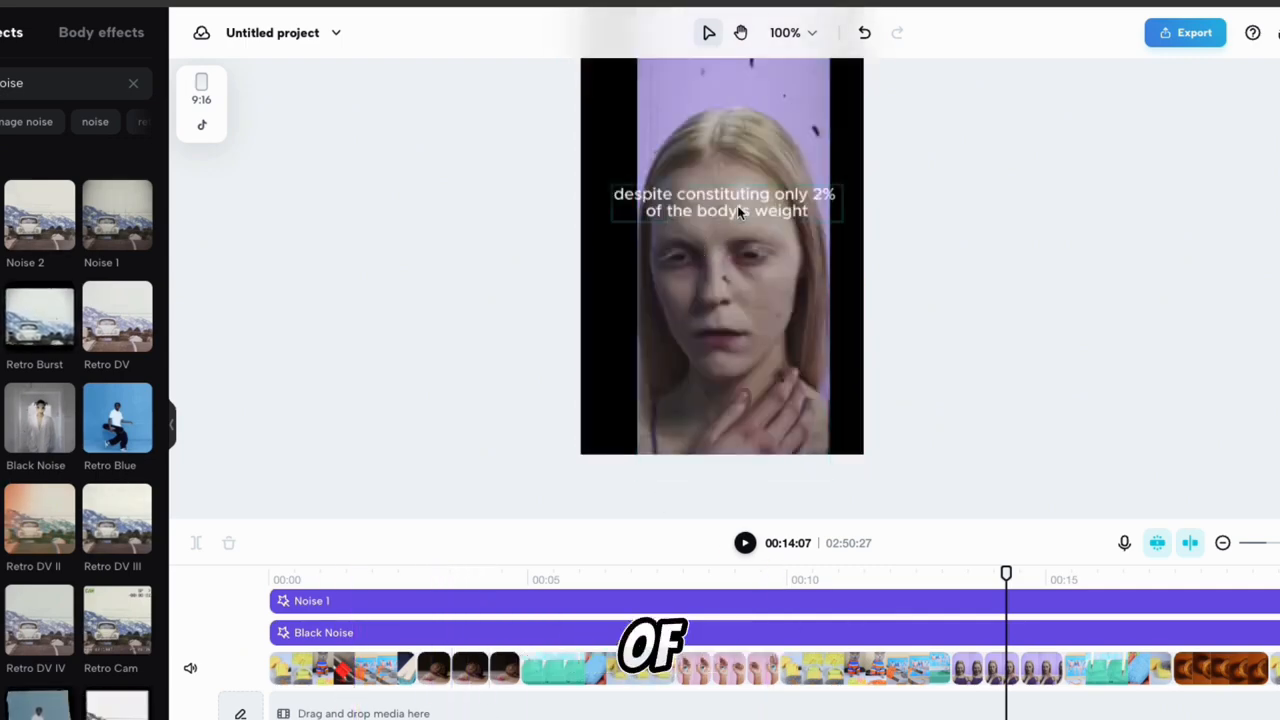
Step: Scale down the caption "despite constituting only 2% of the body's weight" to fit within the width of the clip behind it
{"action": "left_click", "coordinate": [735, 207]}
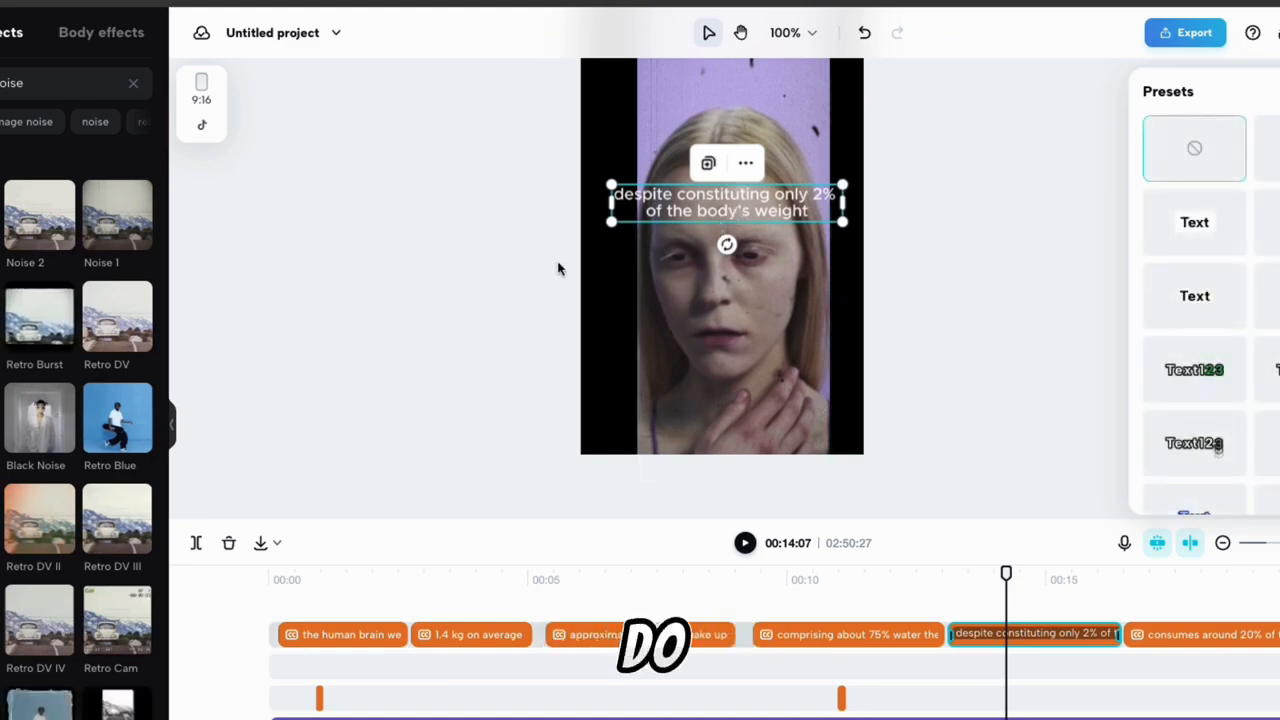
{"action": "left_click", "coordinate": [43, 390]}
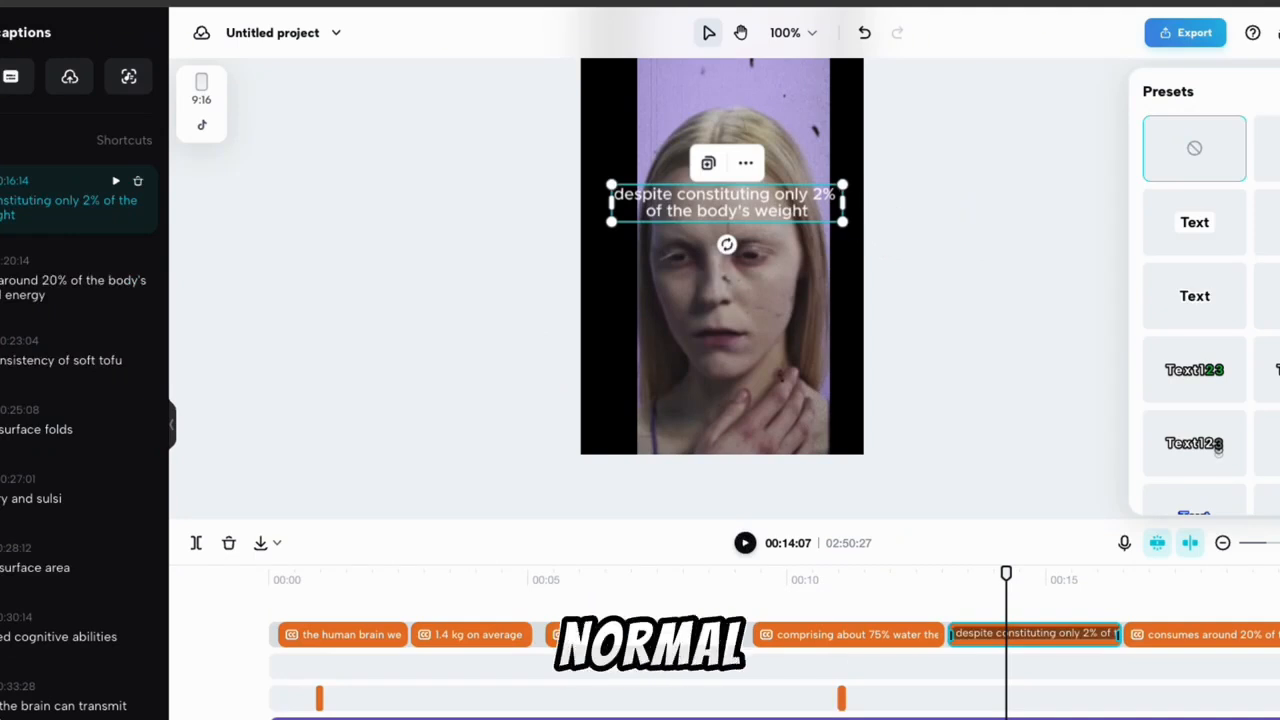
{"action": "left_click", "coordinate": [1250, 93]}
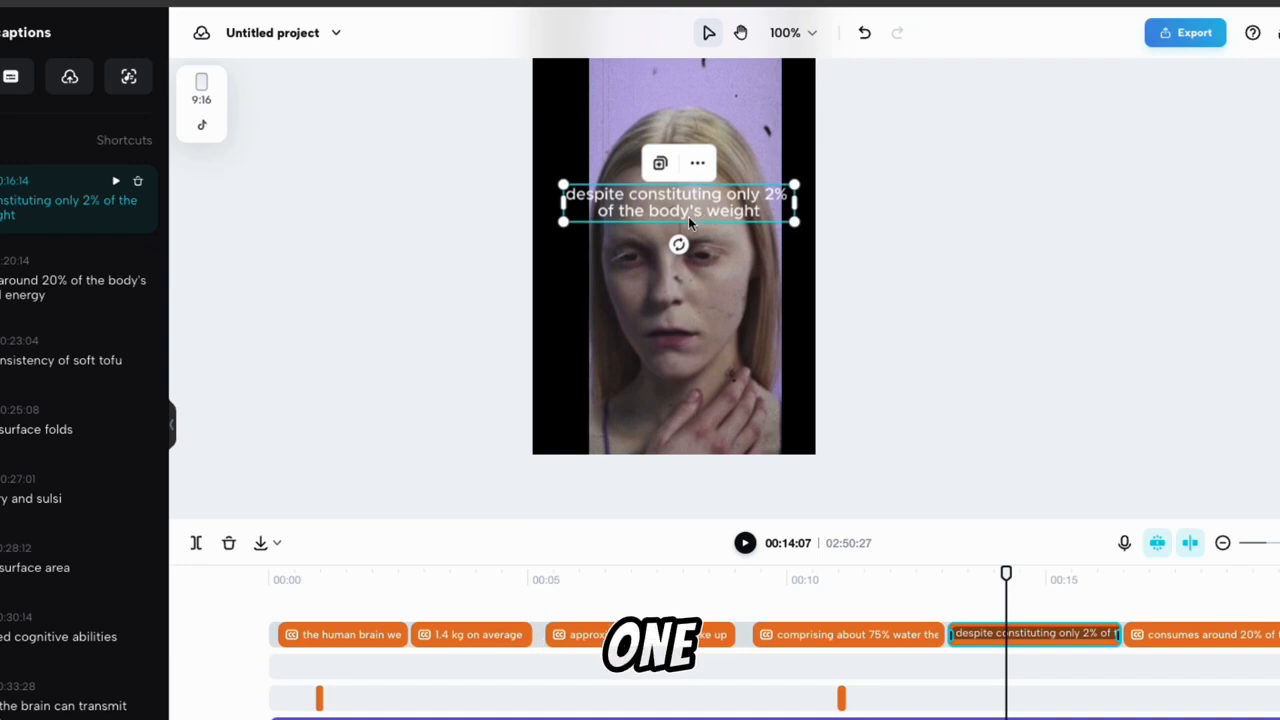
{"action": "scroll", "coordinate": [716, 204], "scroll_direction": "up", "scroll_amount": 3}
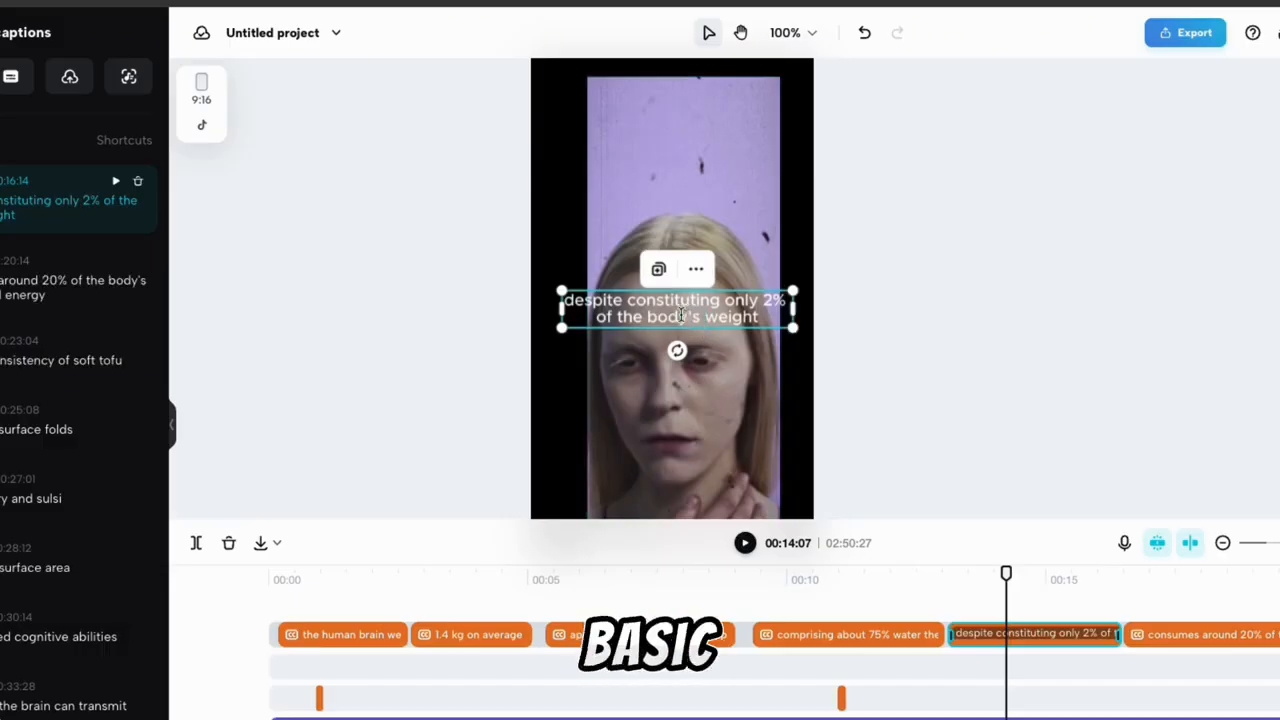
{"action": "left_click_drag", "start_coordinate": [795, 328], "coordinate": [706, 307]}
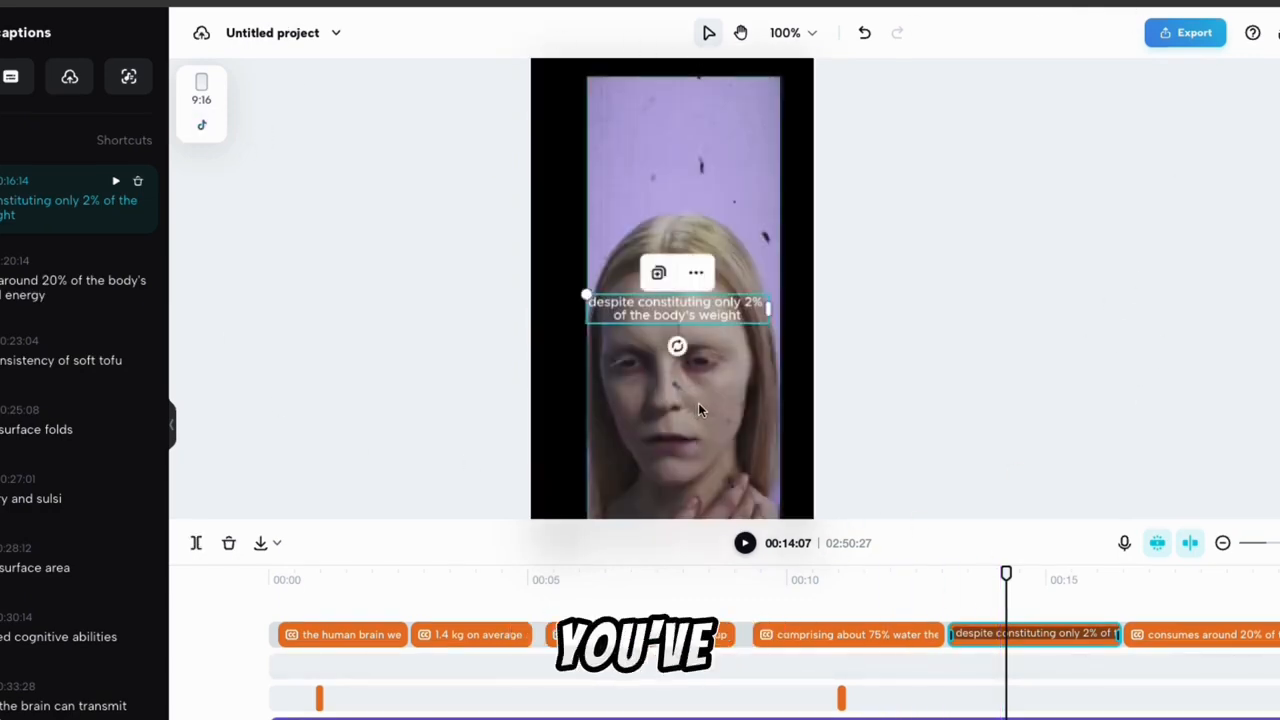
Step: Look along the timeline to the end of the clips to check the length of the example video
{"action": "scroll", "coordinate": [408, 620], "scroll_direction": "down", "scroll_amount": 3}
{"action": "scroll", "coordinate": [408, 650], "scroll_direction": "right", "scroll_amount": 10}
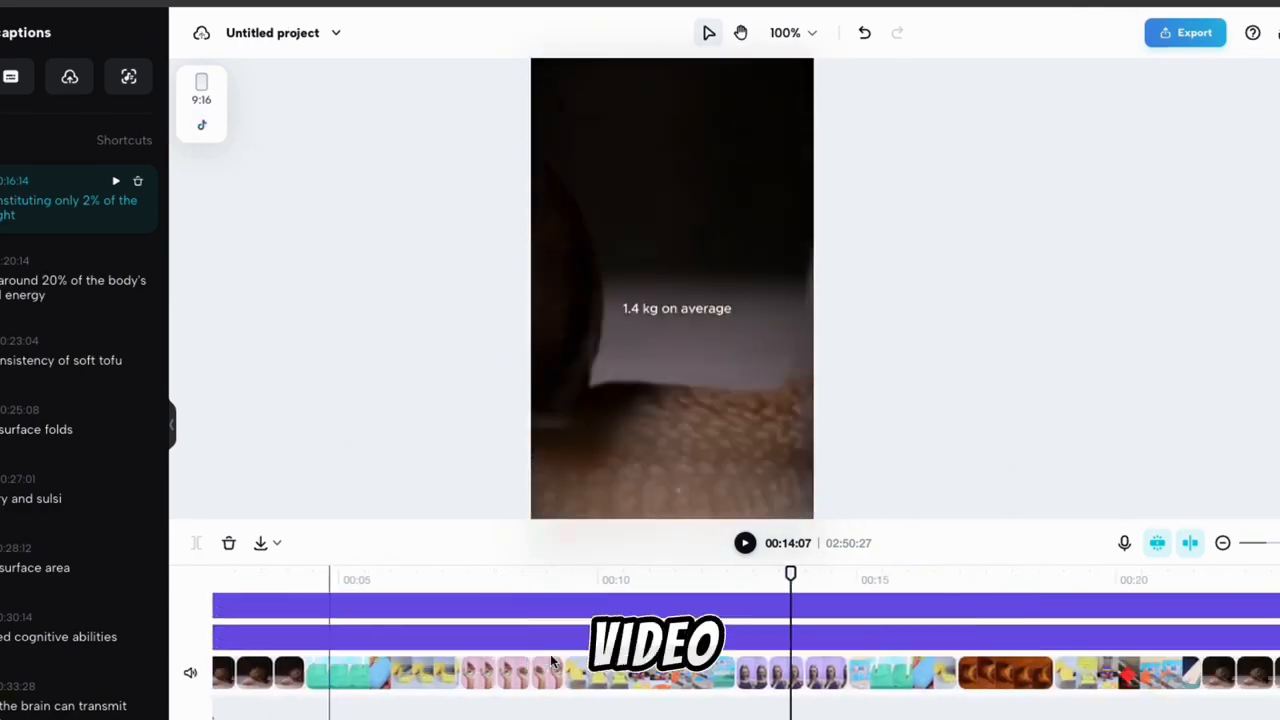
{"action": "scroll", "coordinate": [551, 662], "scroll_direction": "right", "scroll_amount": 20}
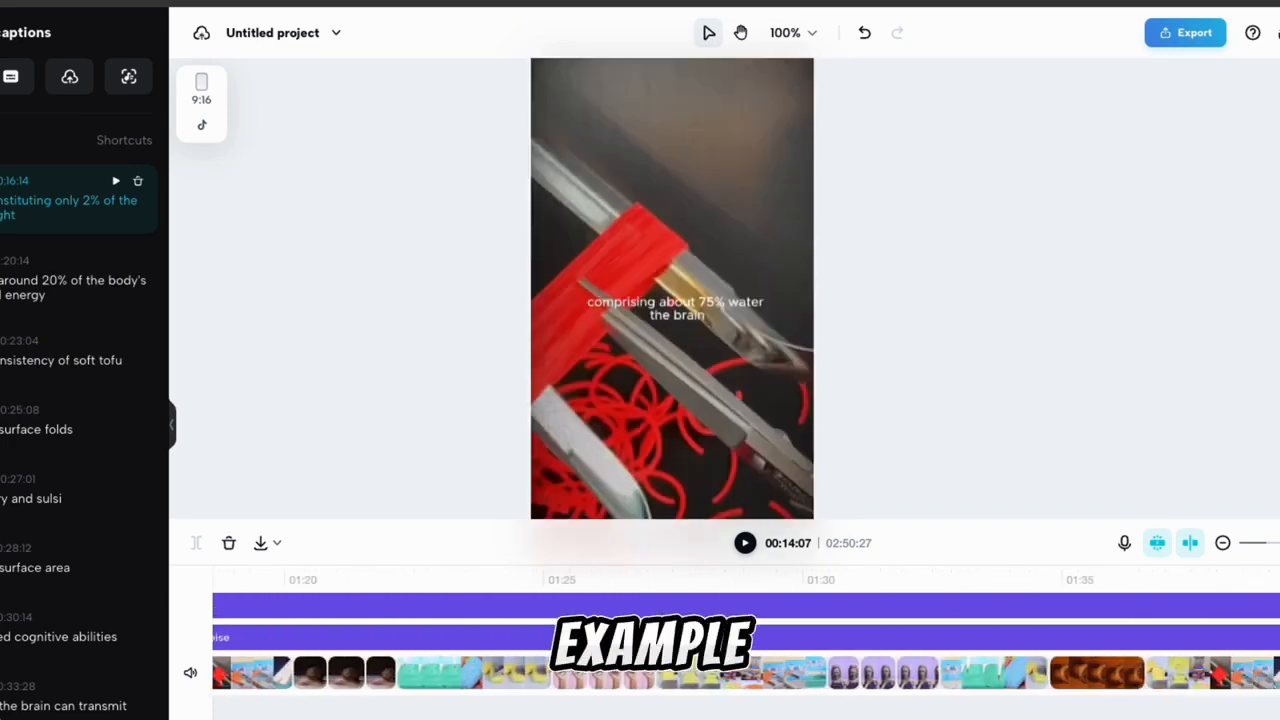
{"action": "scroll", "coordinate": [551, 662], "scroll_direction": "right", "scroll_amount": 12}
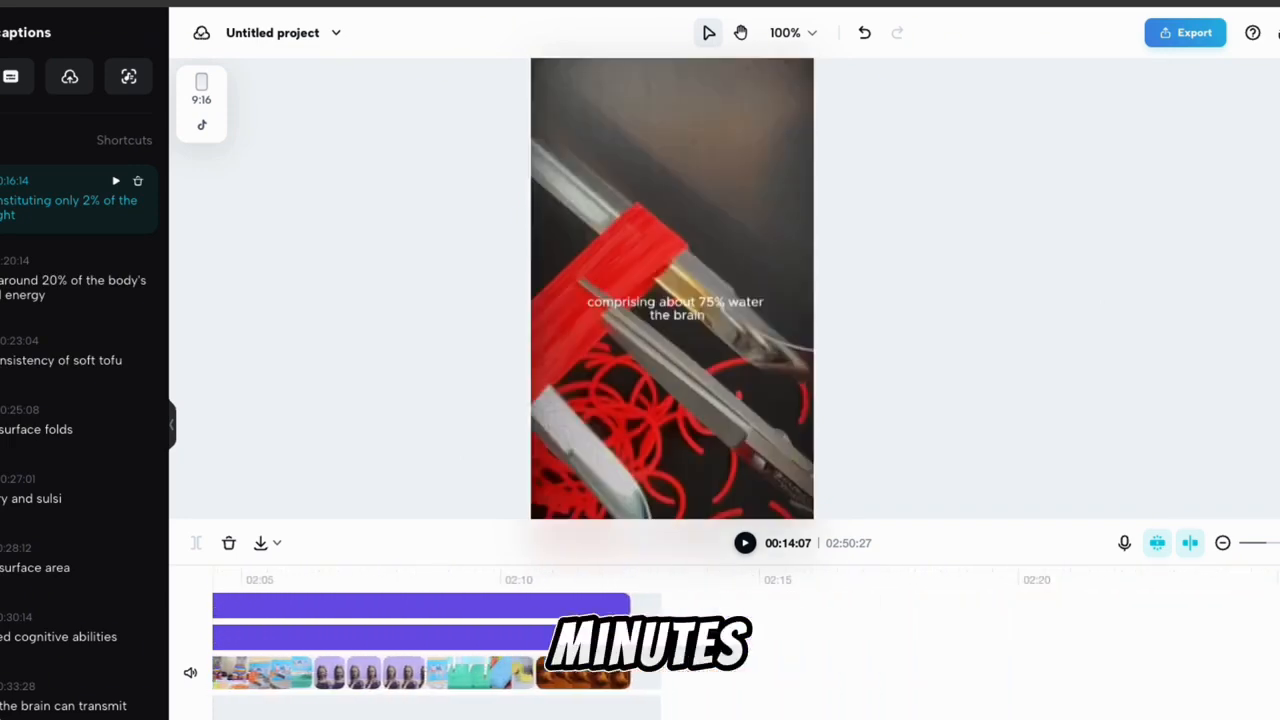
Step: Switch to the ChatGPT conversation and highlight the "150 to 160" words guideline for one minute of spoken text
{"action": "left_click", "coordinate": [677, 308]}
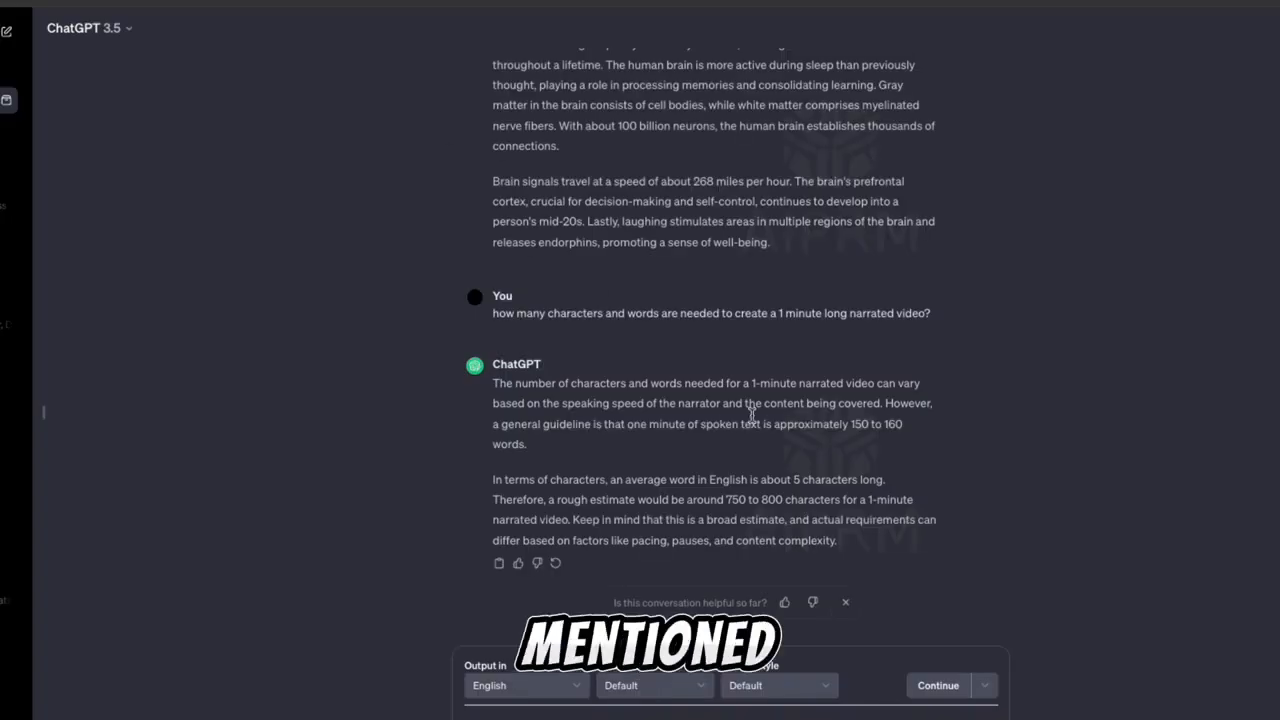
{"action": "left_click_drag", "start_coordinate": [852, 428], "coordinate": [900, 428]}
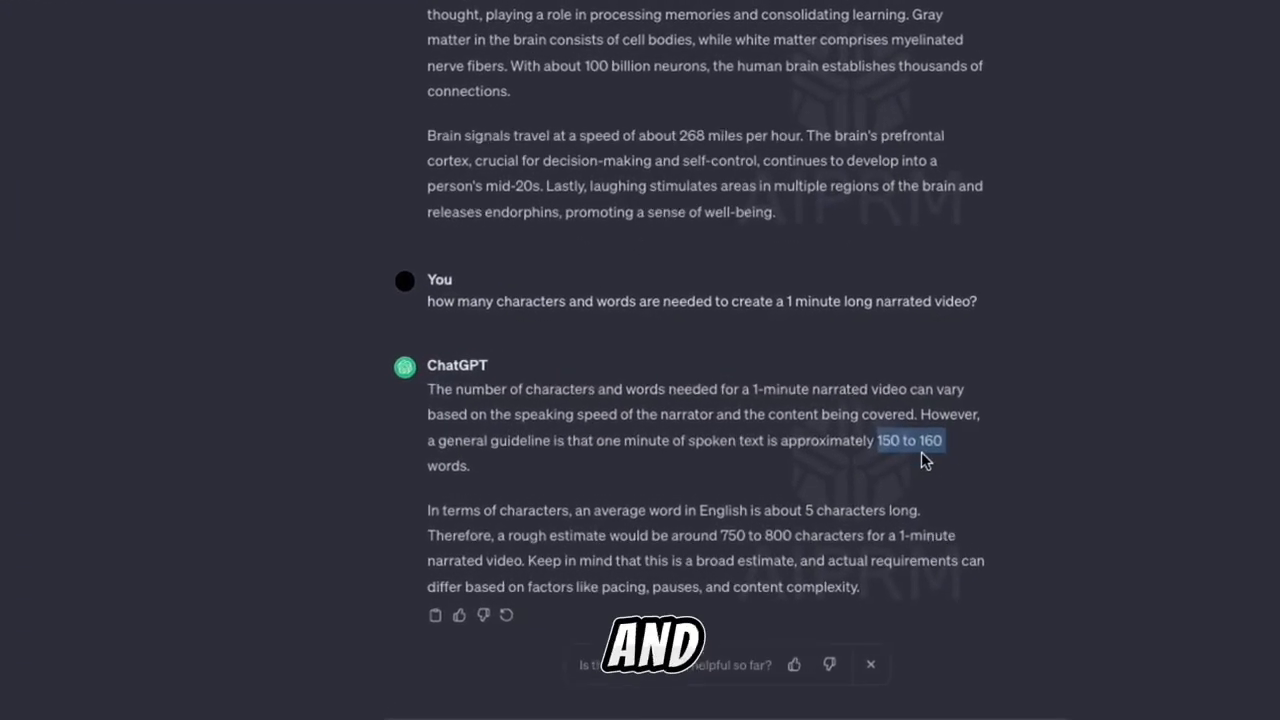
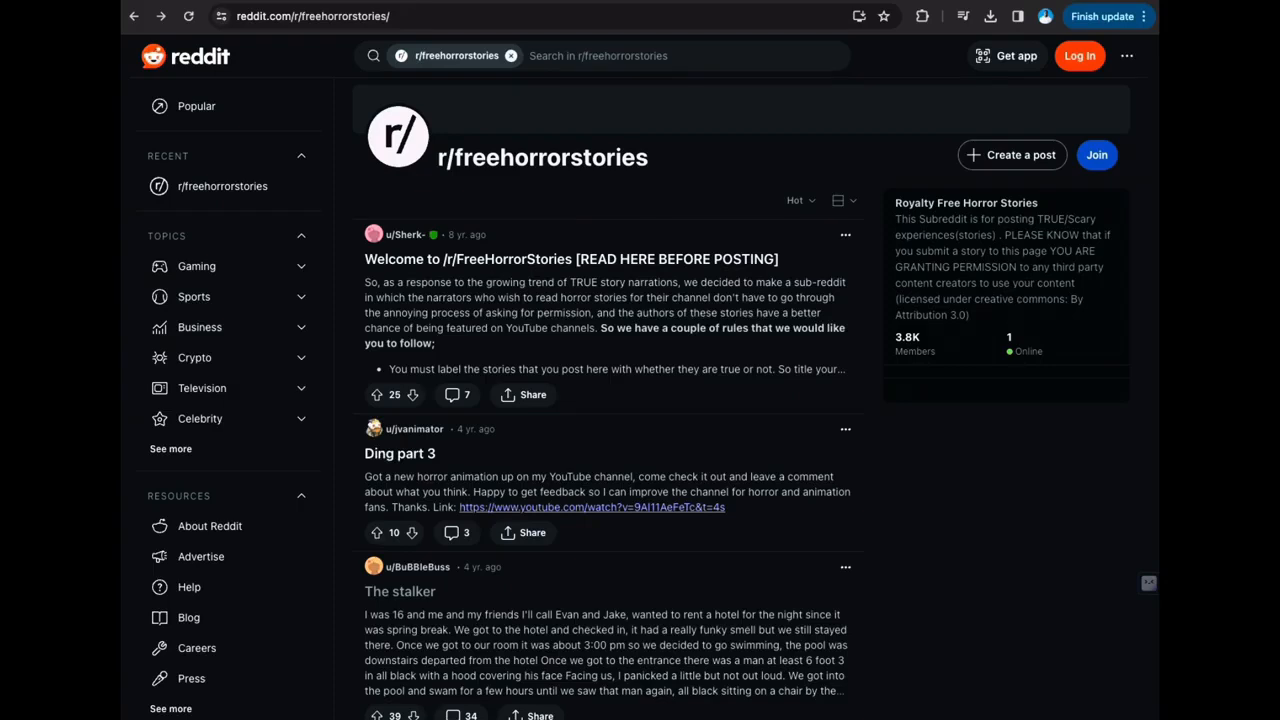
Step: Browse the posts in Reddit's r/freehorrorstories community for royalty-free horror stories to narrate
{"action": "left_click_drag", "start_coordinate": [953, 267], "coordinate": [1137, 346]}
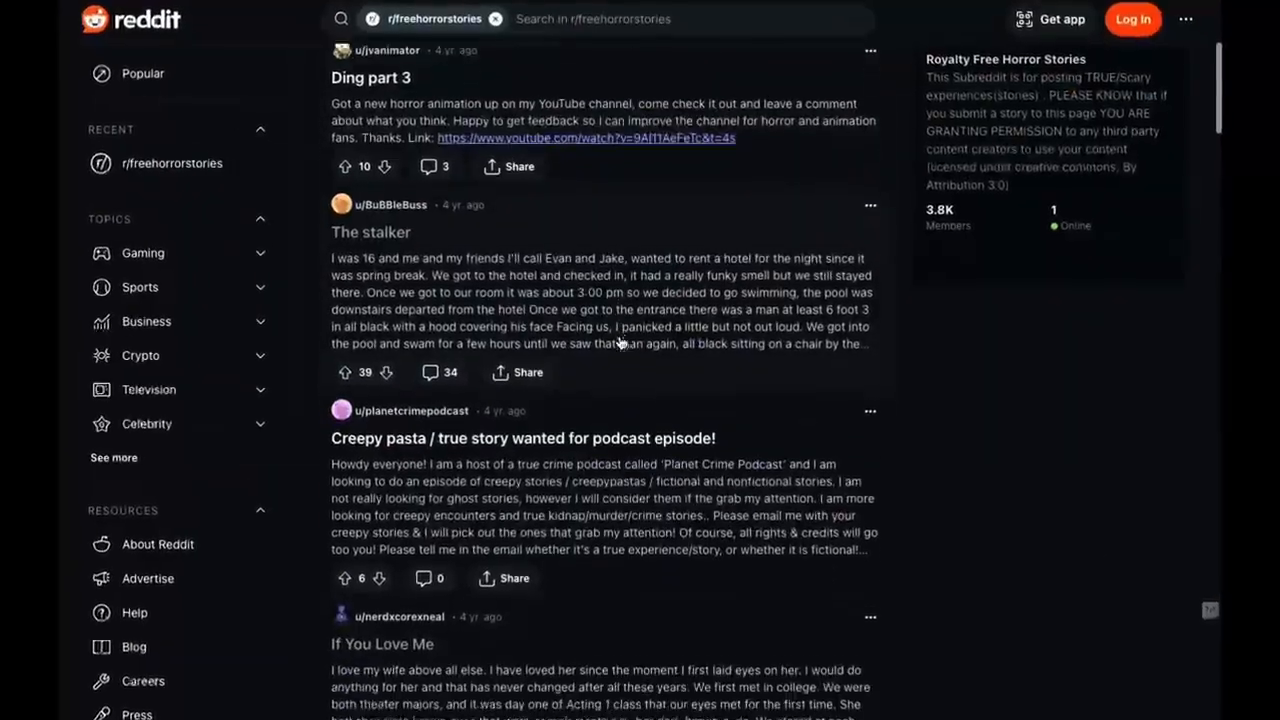
{"action": "scroll", "coordinate": [622, 342], "scroll_direction": "down", "scroll_amount": 3}
{"action": "scroll", "coordinate": [622, 342], "scroll_direction": "down", "scroll_amount": 15}
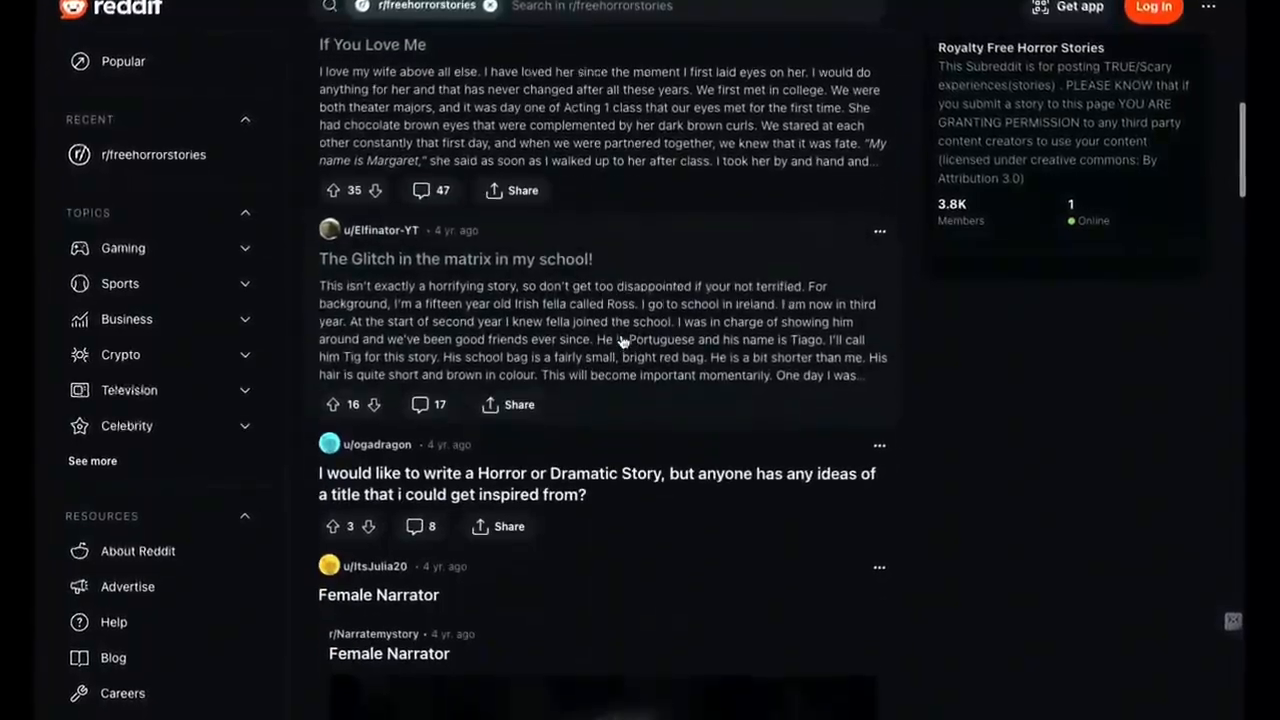
{"action": "scroll", "coordinate": [622, 342], "scroll_direction": "down", "scroll_amount": 6}
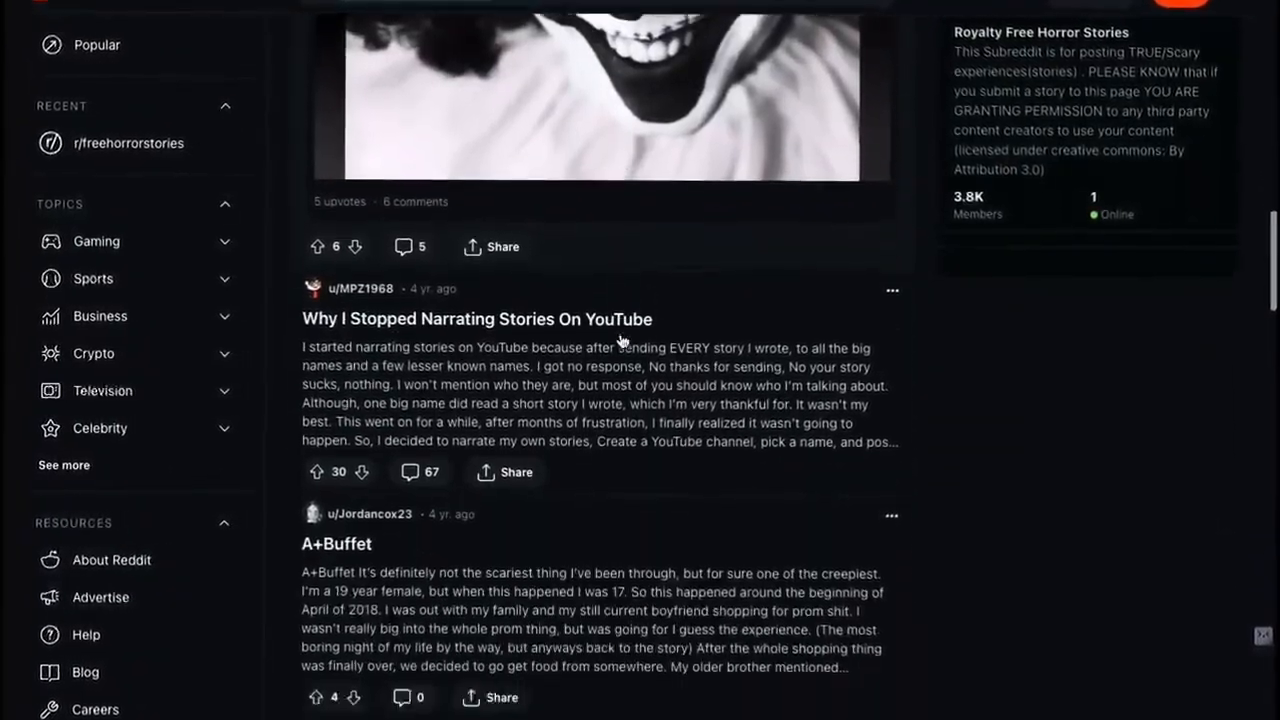
{"action": "scroll", "coordinate": [622, 341], "scroll_direction": "down", "scroll_amount": 3}
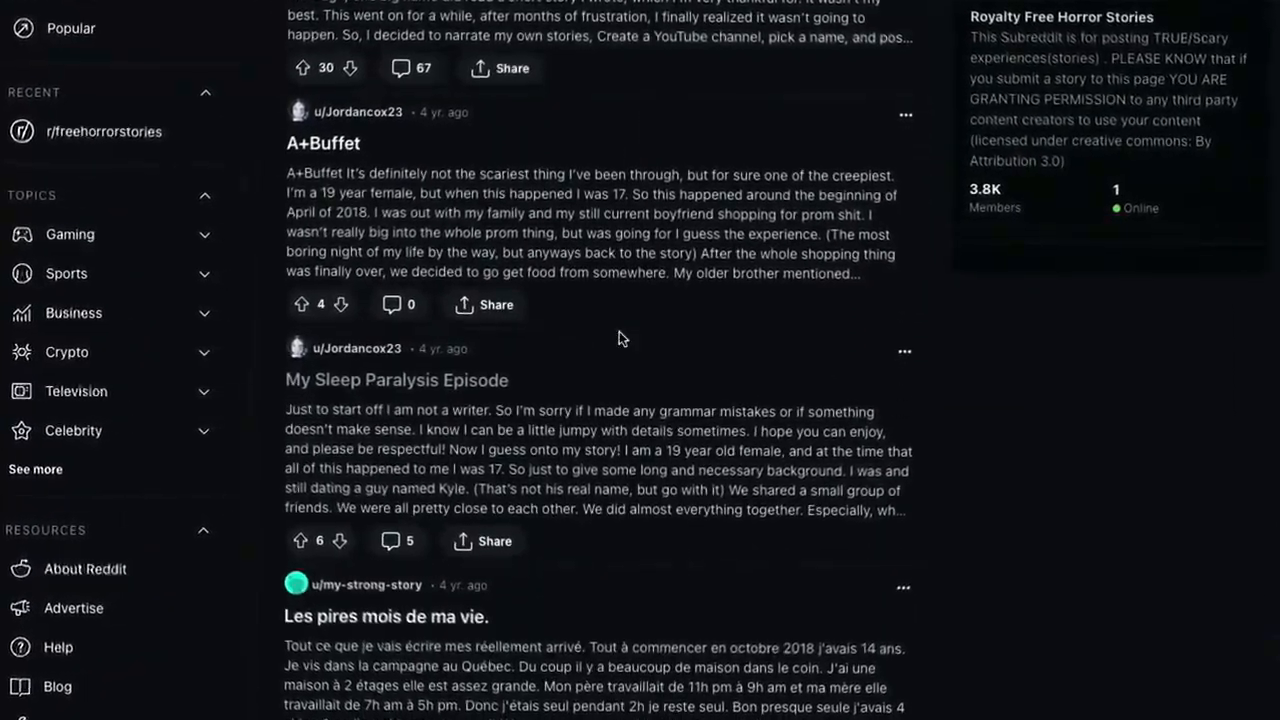
{"action": "scroll", "coordinate": [620, 340], "scroll_direction": "down", "scroll_amount": 7}
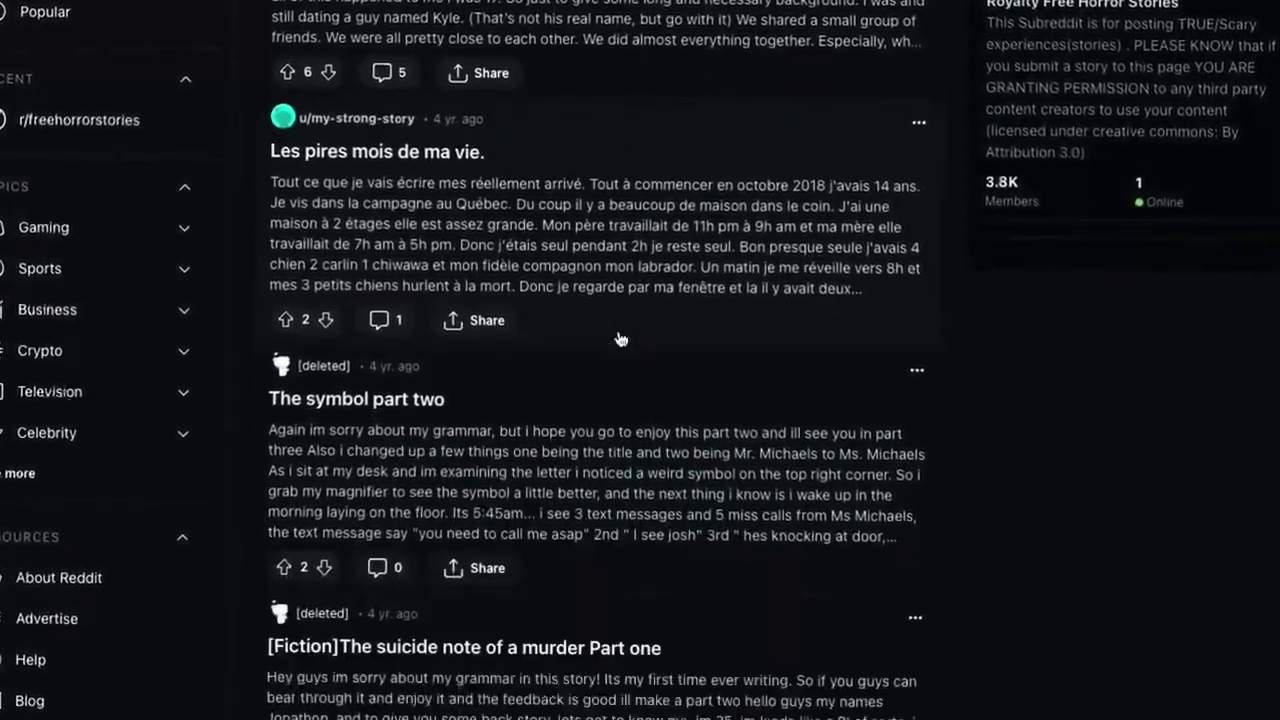
{"action": "scroll", "coordinate": [620, 340], "scroll_direction": "down", "scroll_amount": 20}
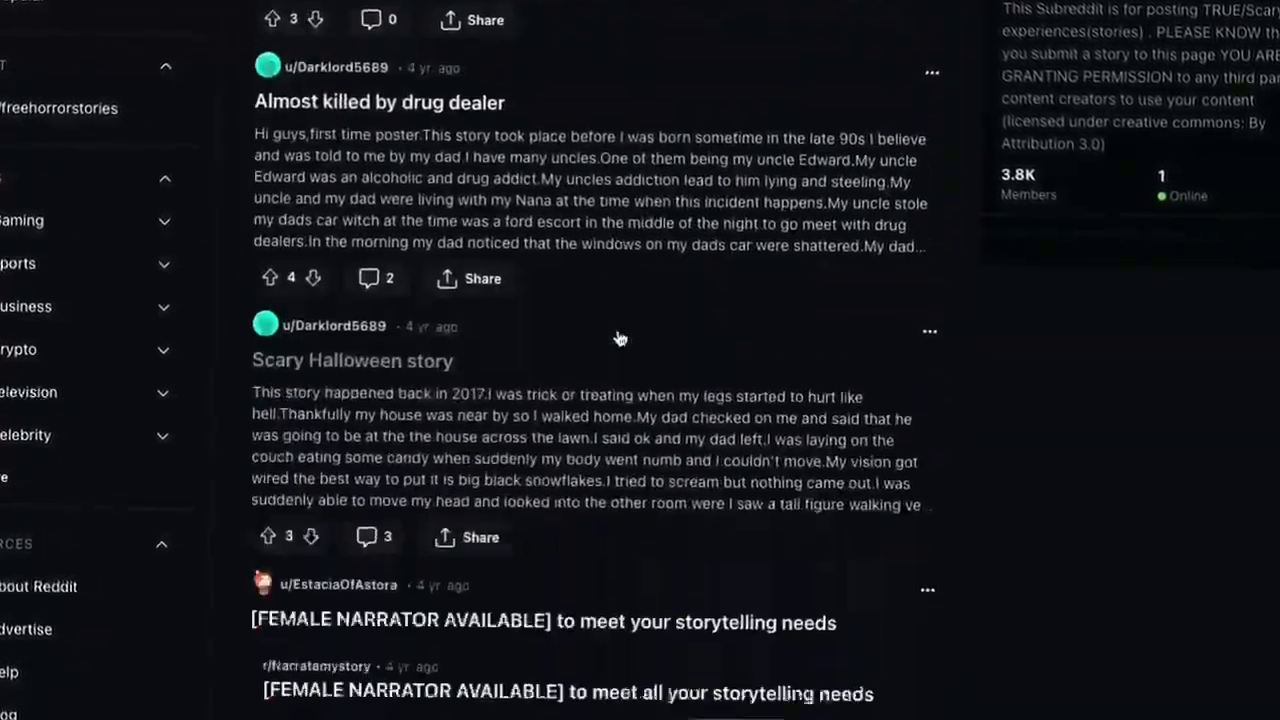
{"action": "scroll", "coordinate": [620, 337], "scroll_direction": "down", "scroll_amount": 11}
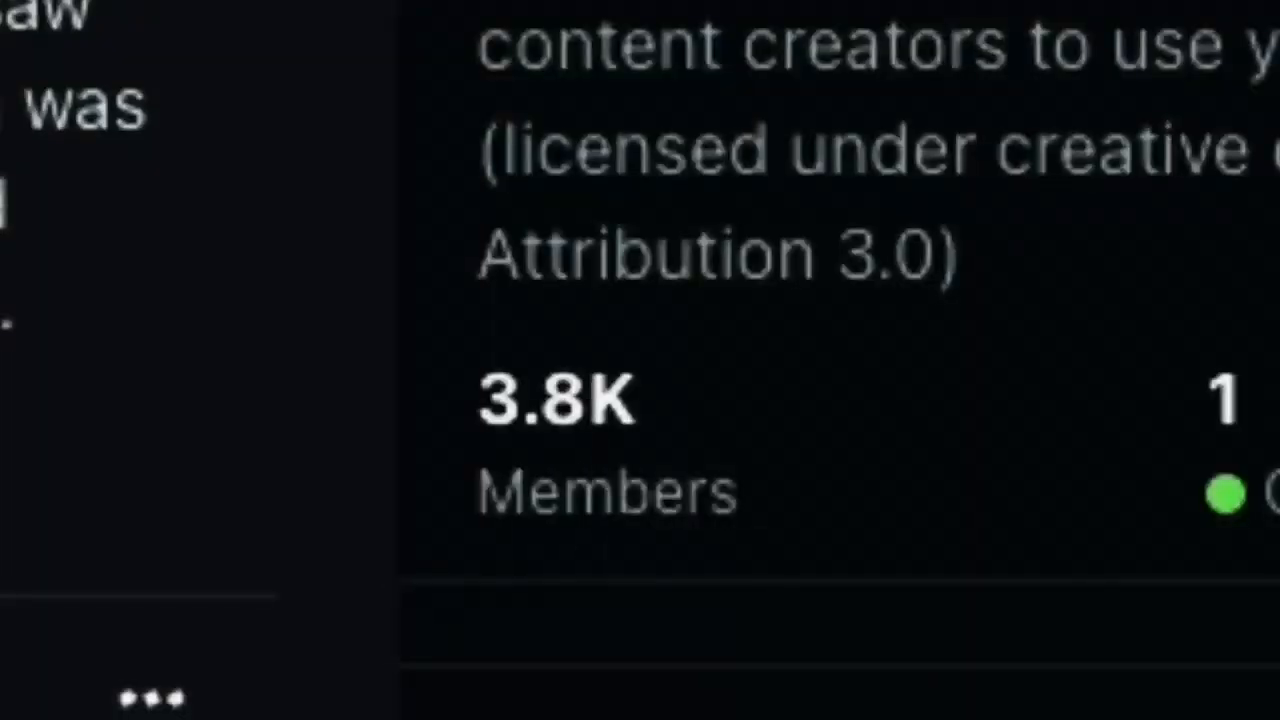
{"action": "scroll", "coordinate": [138, 360], "scroll_direction": "down", "scroll_amount": 10}
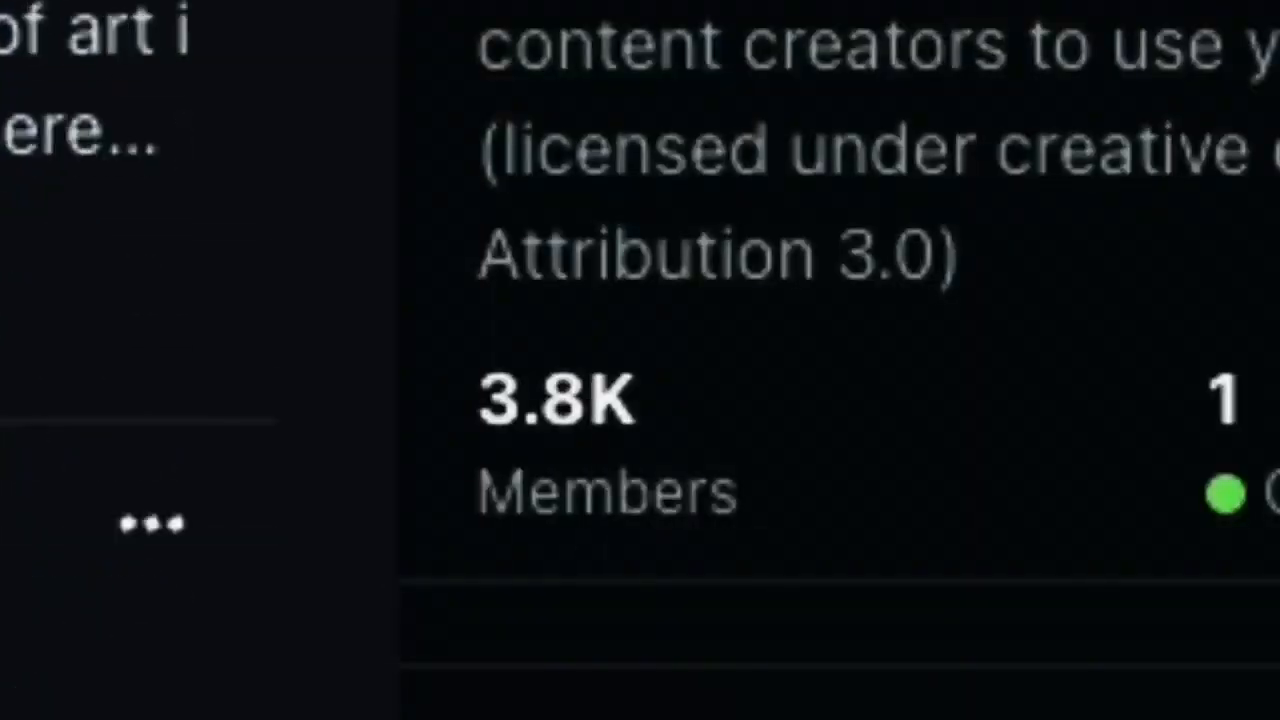
Step: Return to the start of the r/freehorrorstories feed and look over its first posts, such as "The stalker"
{"action": "scroll", "coordinate": [624, 440], "scroll_direction": "up", "scroll_amount": 20}
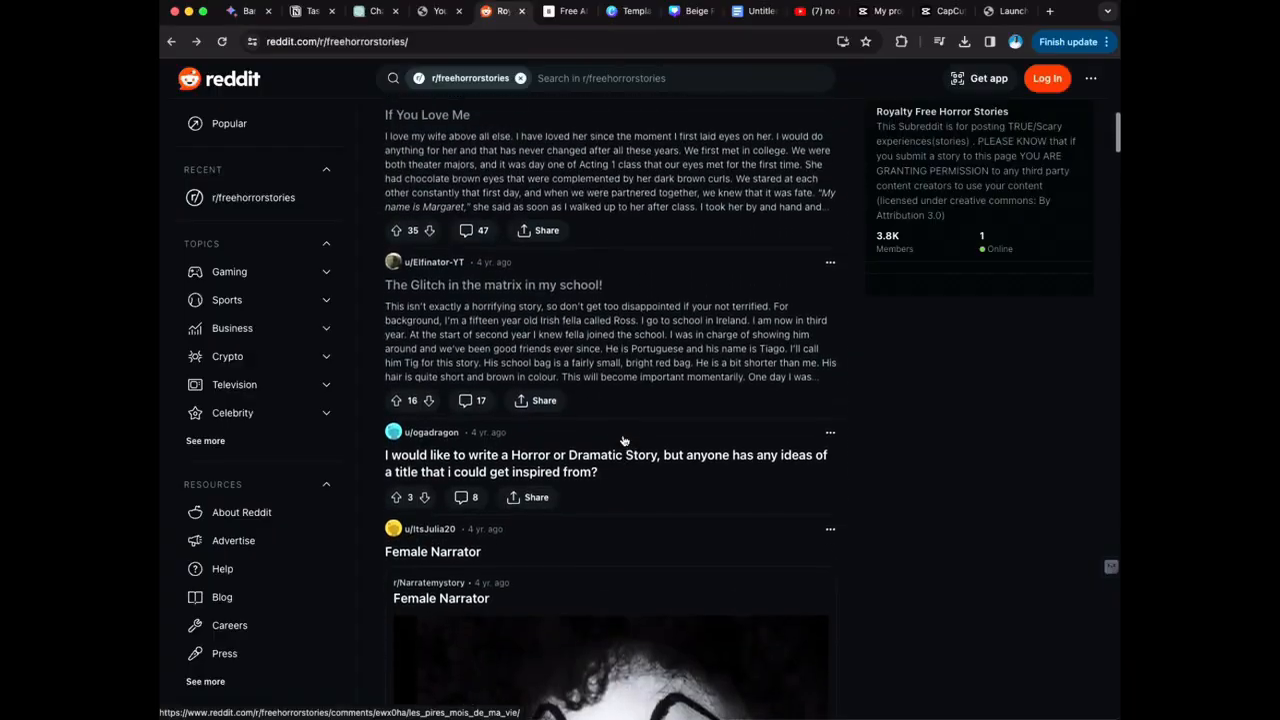
{"action": "scroll", "coordinate": [624, 440], "scroll_direction": "up", "scroll_amount": 15}
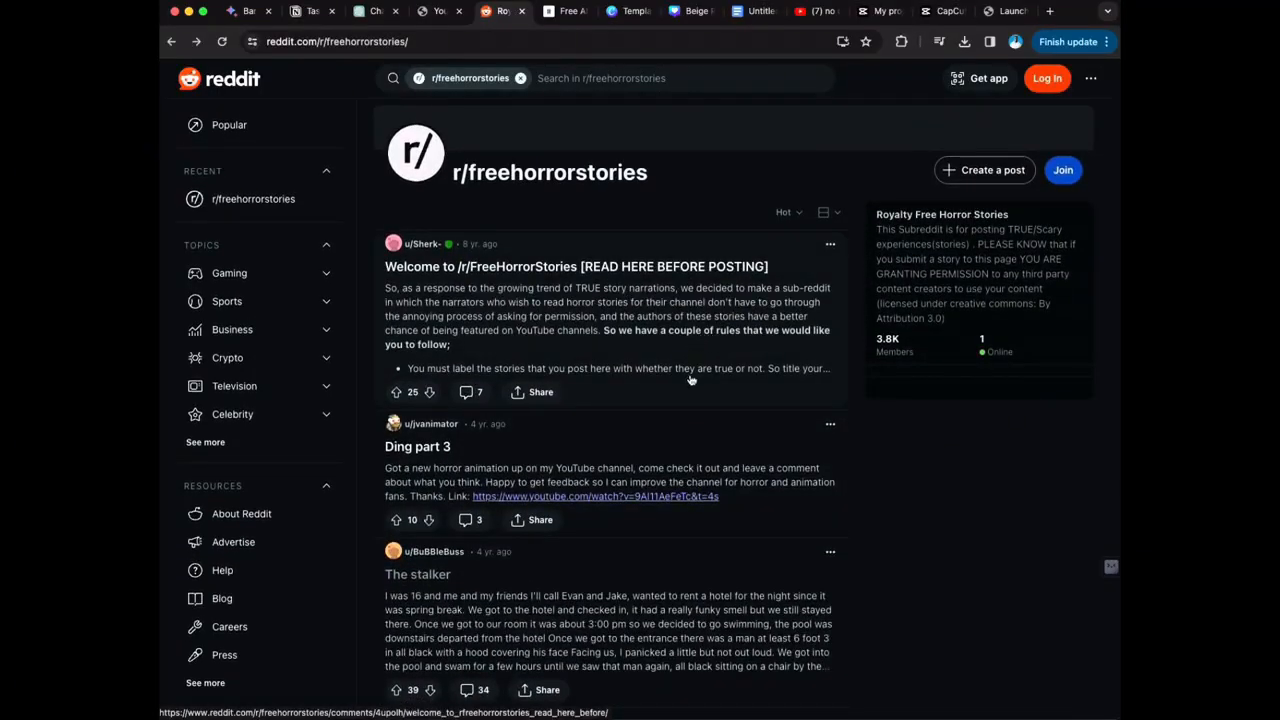
{"action": "scroll", "coordinate": [690, 380], "scroll_direction": "down", "scroll_amount": 5}
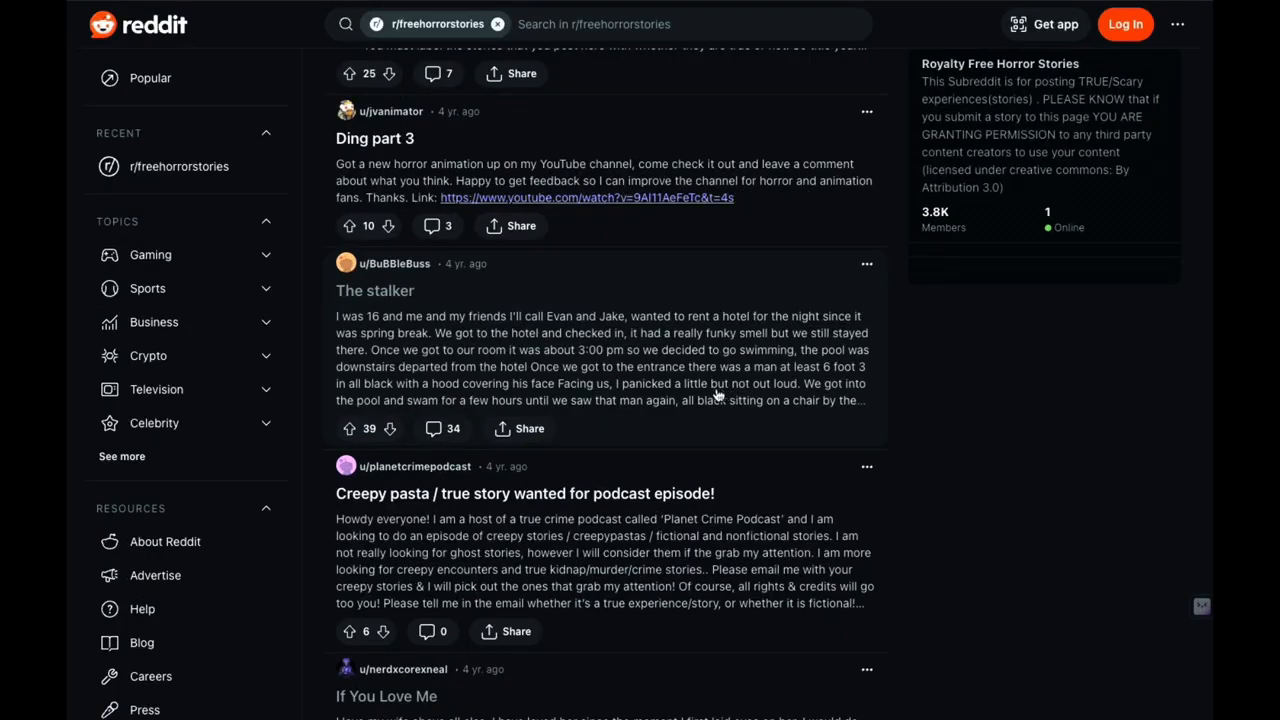
{"action": "scroll", "coordinate": [688, 407], "scroll_direction": "up", "scroll_amount": 1}
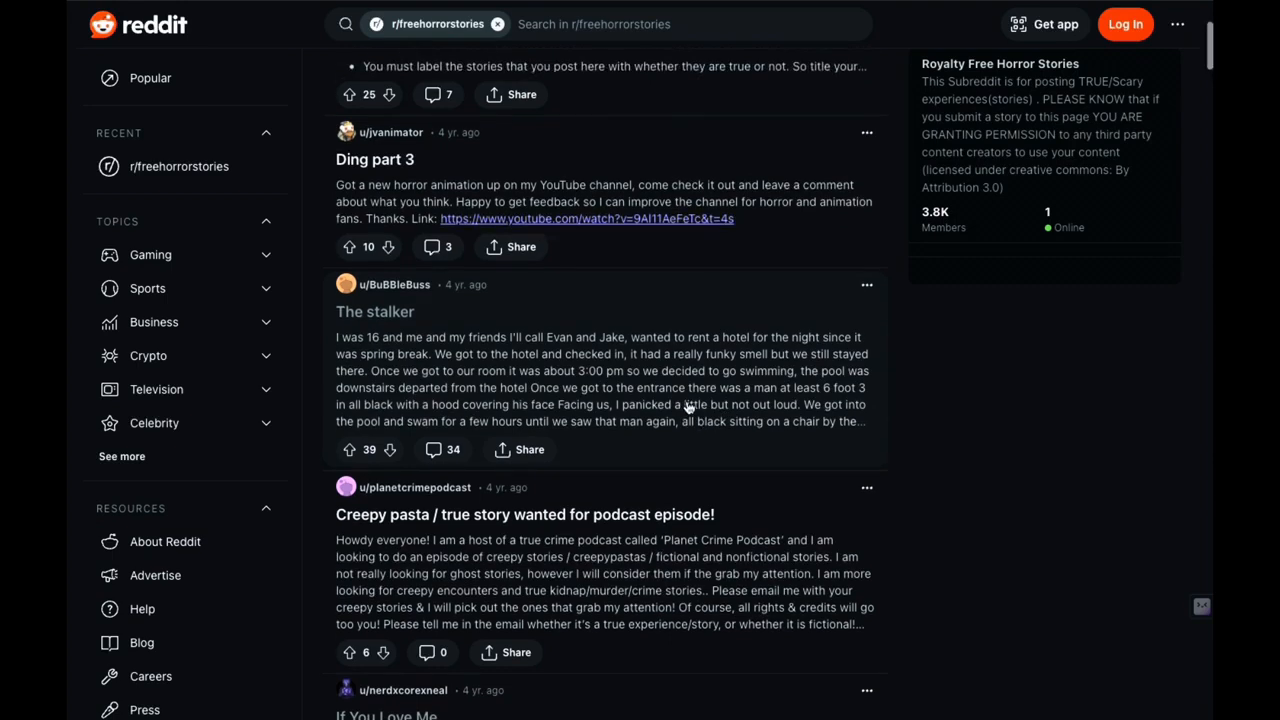
{"action": "scroll", "coordinate": [688, 407], "scroll_direction": "up", "scroll_amount": 2}
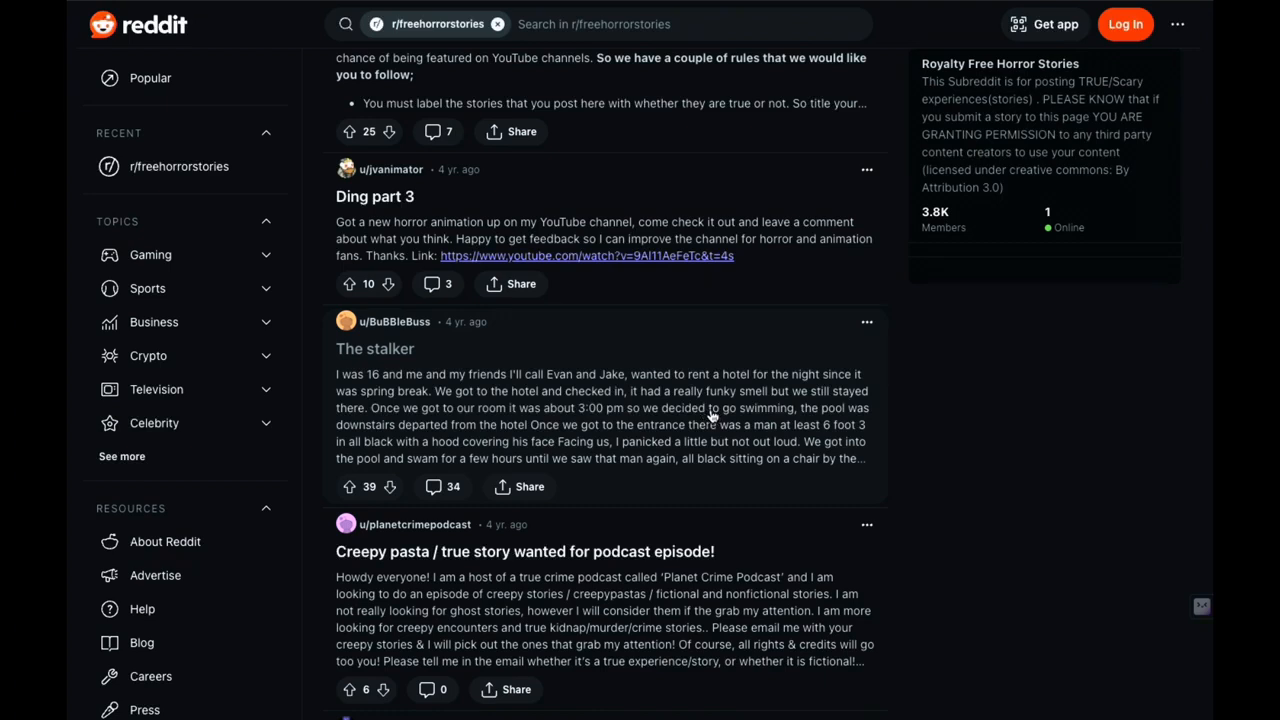
{"action": "scroll", "coordinate": [712, 415], "scroll_direction": "up", "scroll_amount": 2}
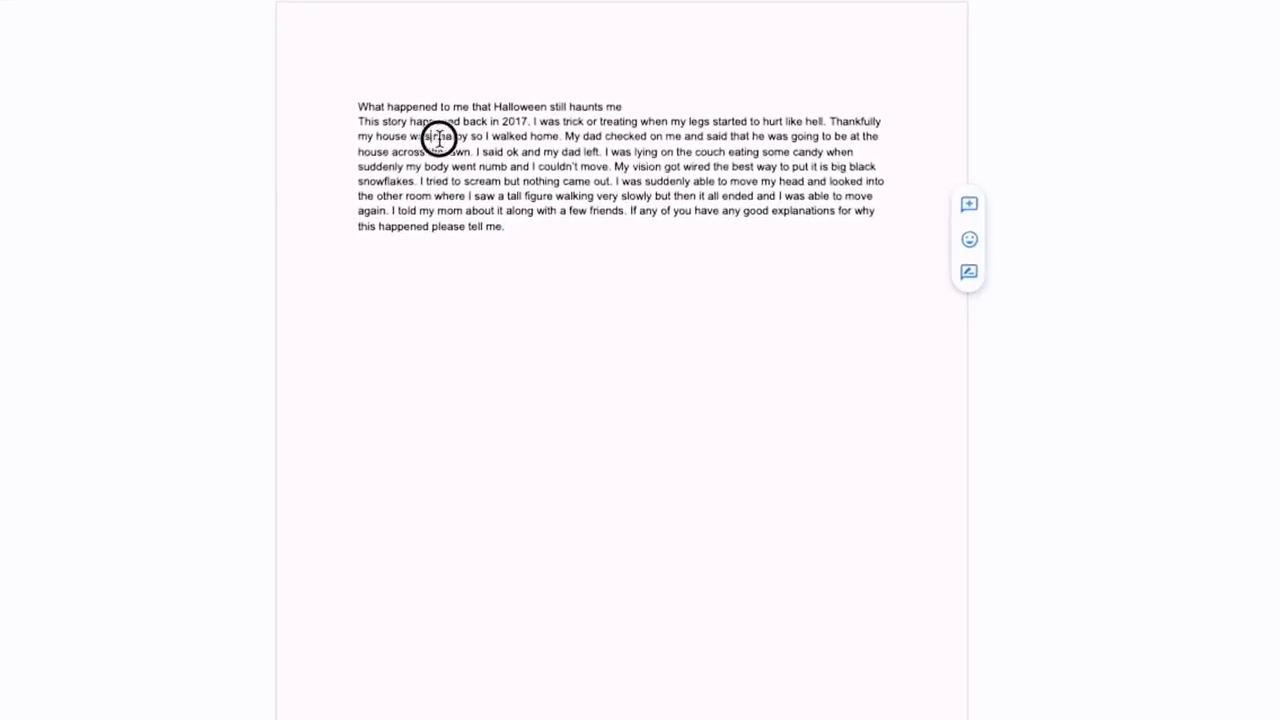
Step: Review the Halloween story in the Google Docs document, highlighting "I said ok and my dad left" before placing the cursor below the story
{"action": "left_click_drag", "start_coordinate": [447, 146], "coordinate": [661, 163]}
{"action": "left_click", "coordinate": [705, 213]}
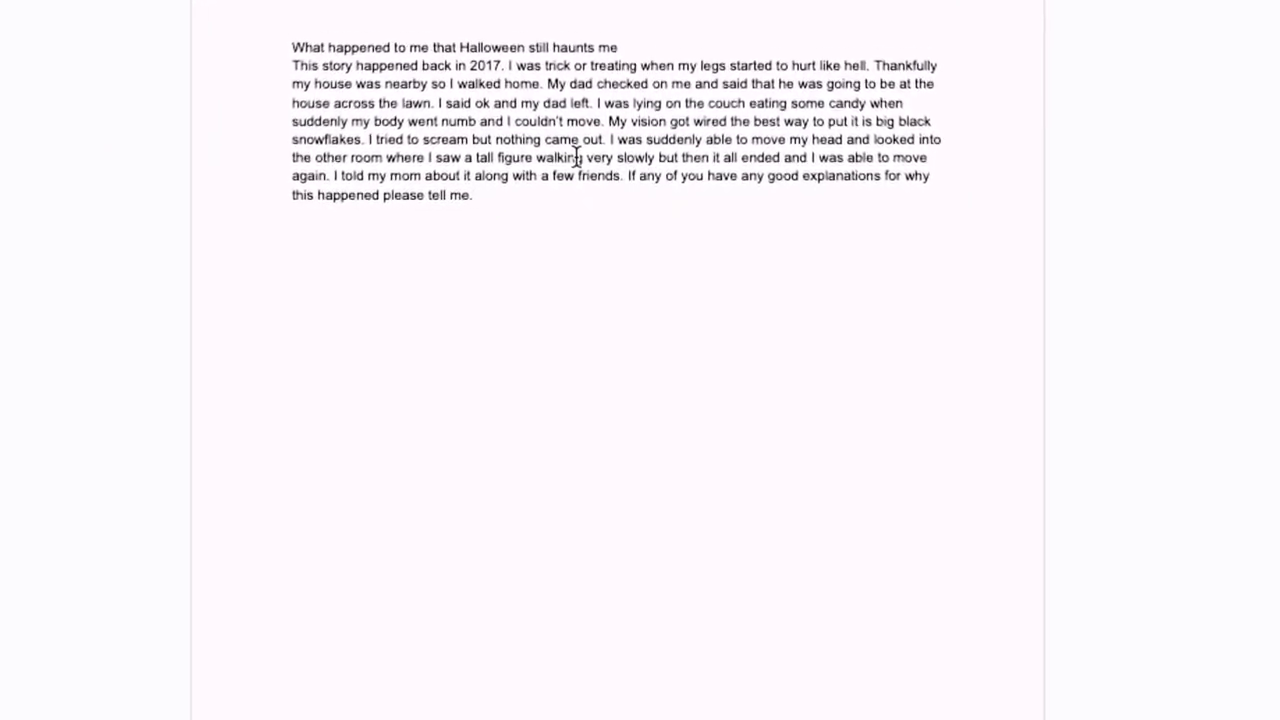
{"action": "left_click_drag", "start_coordinate": [444, 100], "coordinate": [592, 100]}
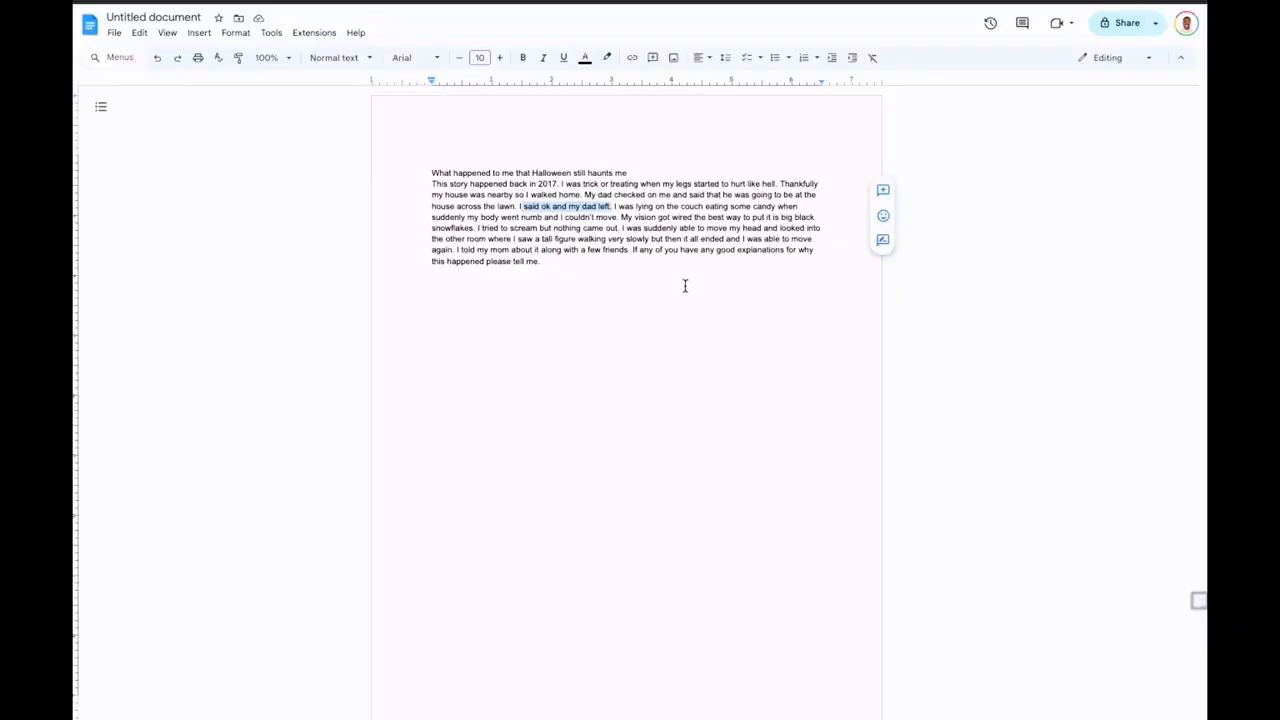
{"action": "left_click", "coordinate": [685, 286]}
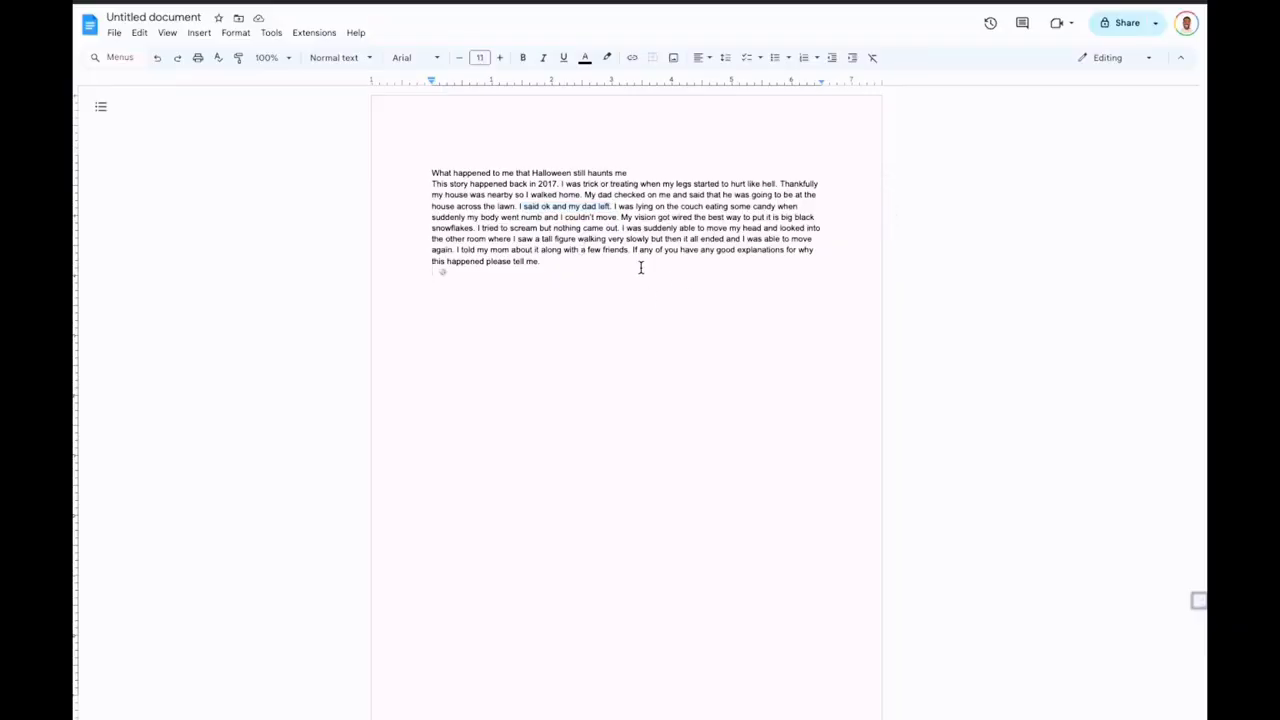
Step: Highlight the story's title line "What happened to me that Halloween still haunts me" in the Google Docs document as the video's hook
{"action": "left_click", "coordinate": [573, 264]}
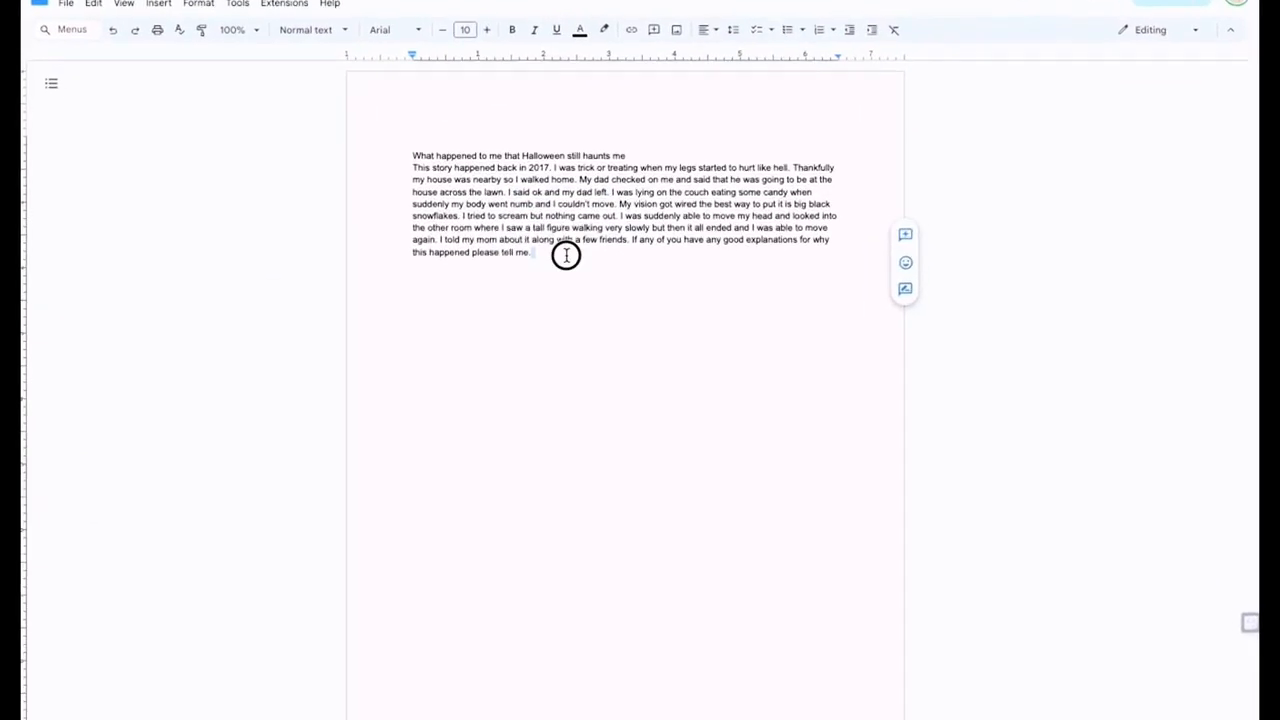
{"action": "left_click_drag", "start_coordinate": [630, 155], "coordinate": [409, 155]}
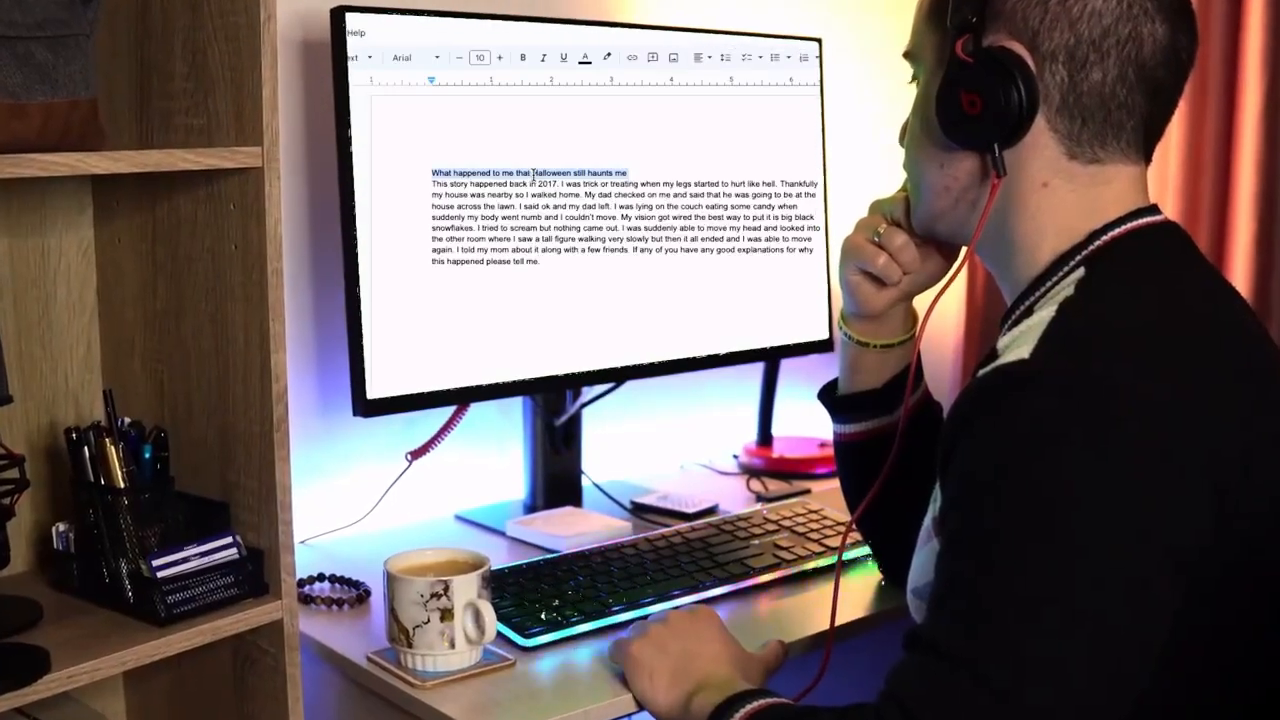
{"action": "left_click", "coordinate": [627, 172]}
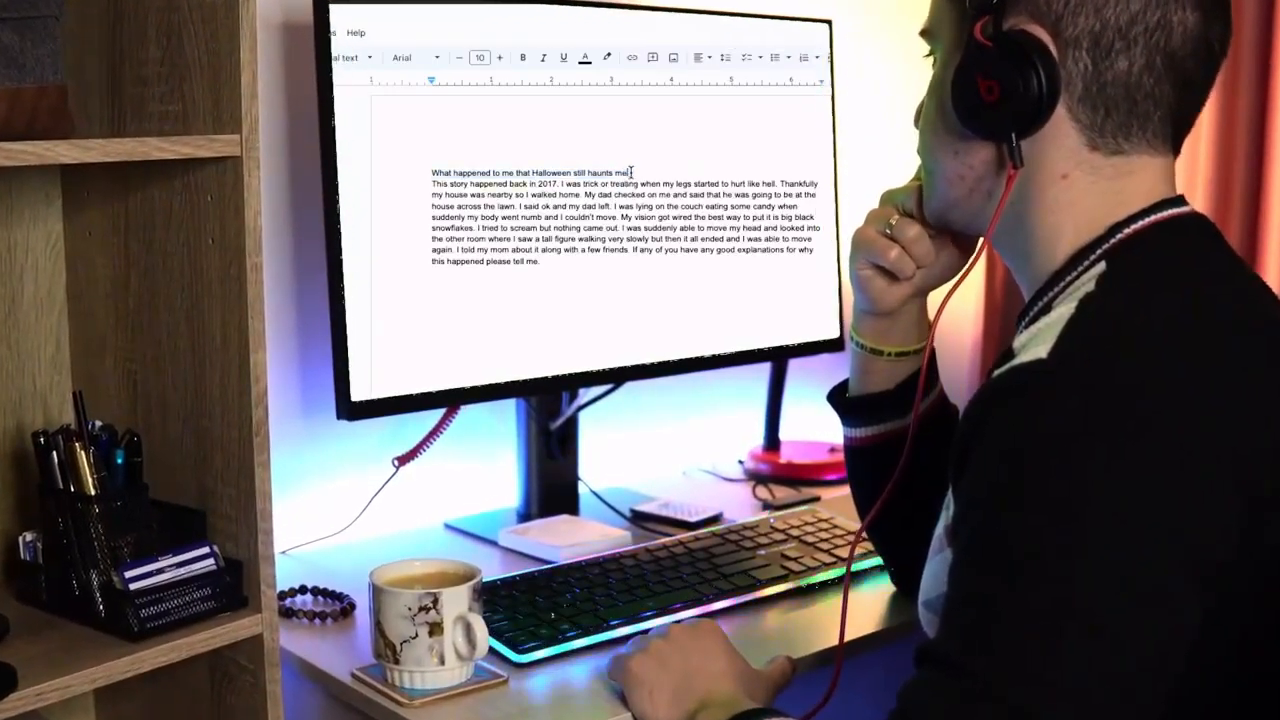
{"action": "left_click_drag", "start_coordinate": [627, 172], "coordinate": [434, 172]}
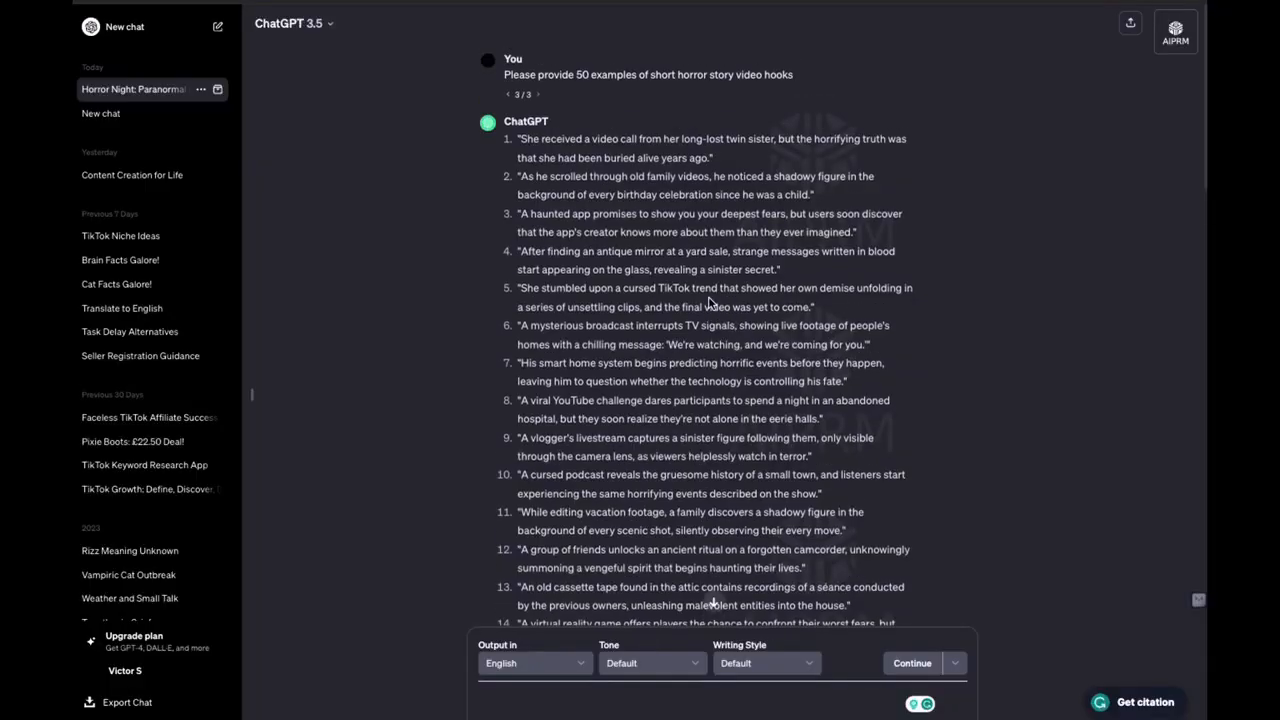
Step: Switch to the ChatGPT list of short horror story video hooks, look through it, and return to the story document
{"action": "scroll", "coordinate": [708, 302], "scroll_direction": "down", "scroll_amount": 9}
{"action": "scroll", "coordinate": [708, 302], "scroll_direction": "up", "scroll_amount": 10}
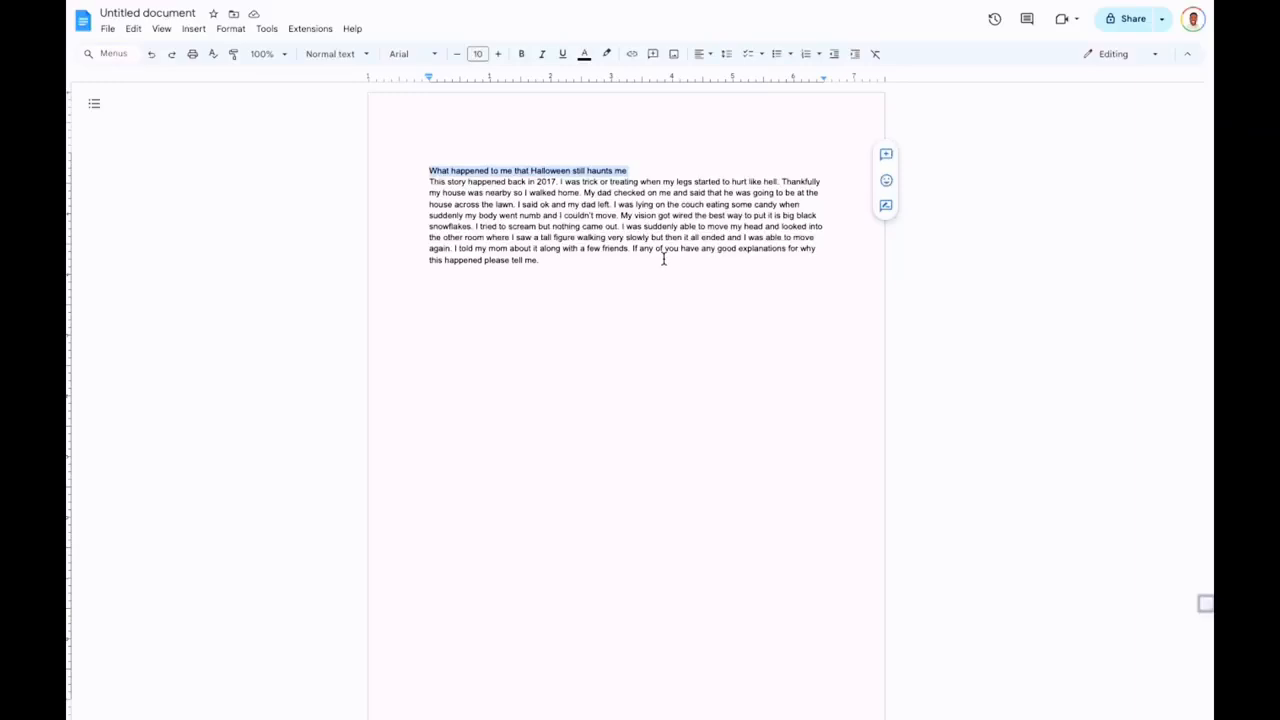
{"action": "left_click", "coordinate": [663, 259]}
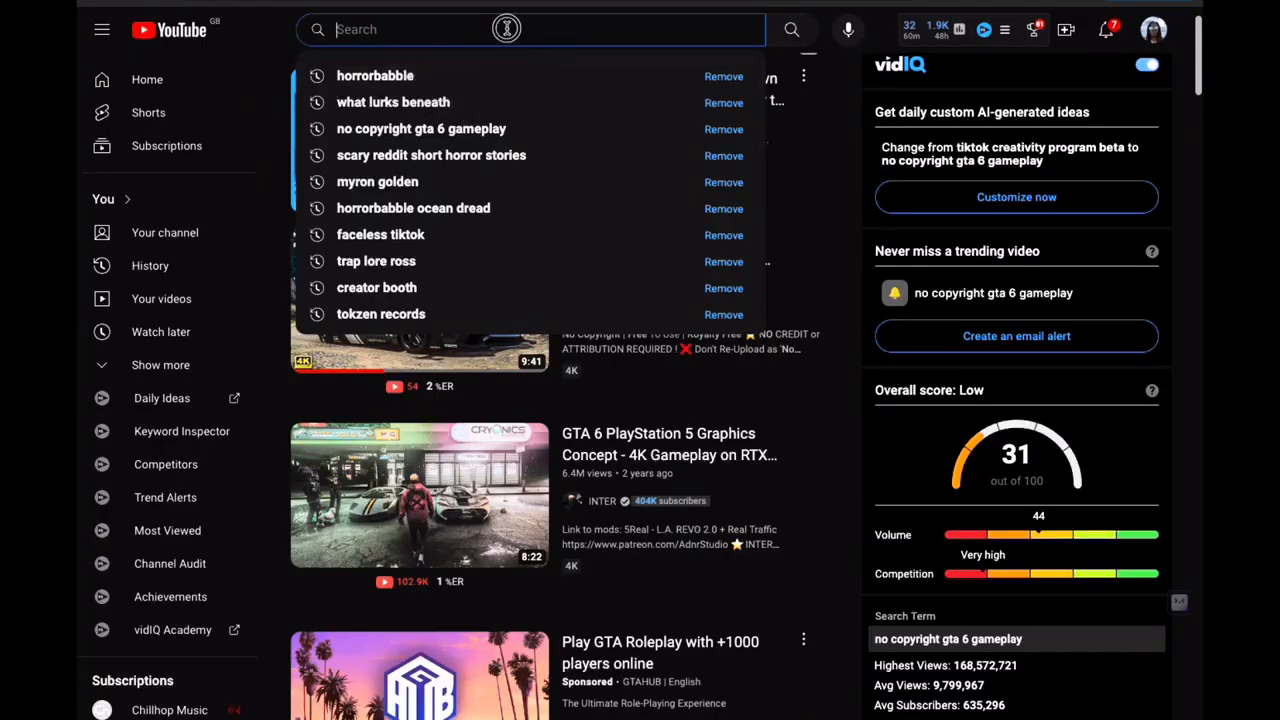
Step: Search YouTube for "no copyright gta 6 gameplay" and look through the gameplay videos for background footage
{"action": "left_click", "coordinate": [435, 128]}
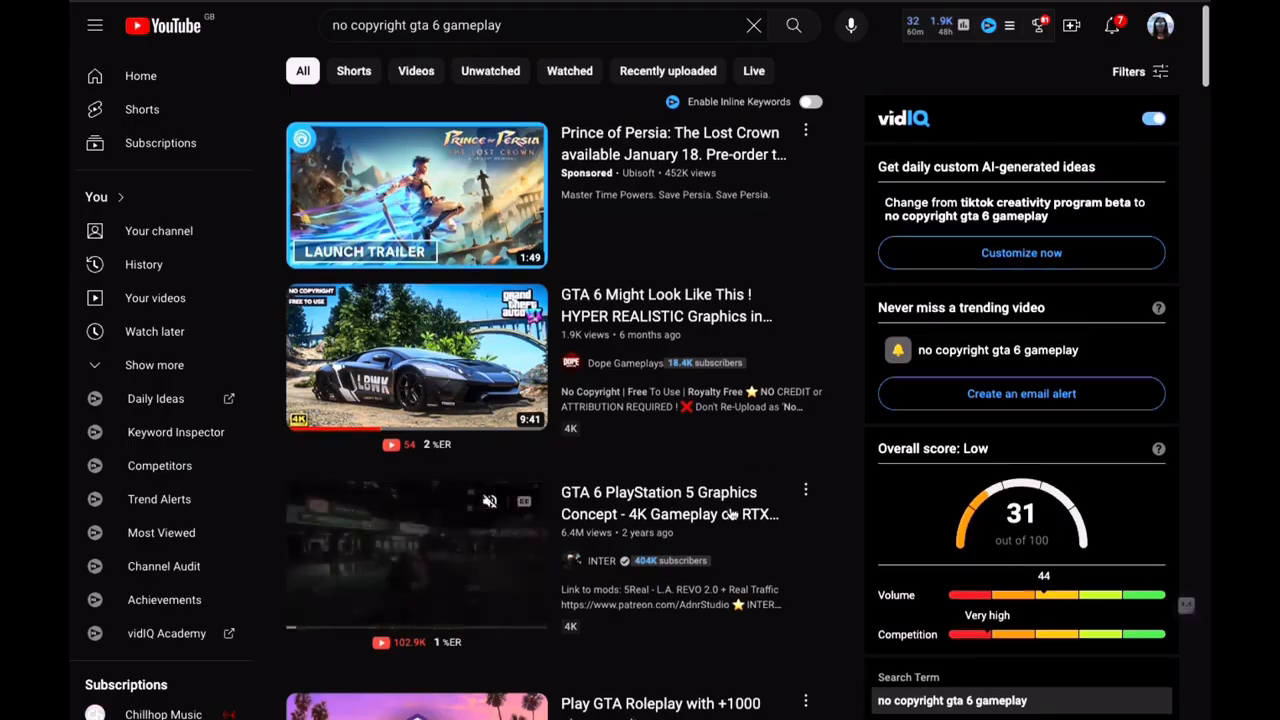
{"action": "scroll", "coordinate": [780, 530], "scroll_direction": "down", "scroll_amount": 3}
{"action": "scroll", "coordinate": [778, 556], "scroll_direction": "down", "scroll_amount": 6}
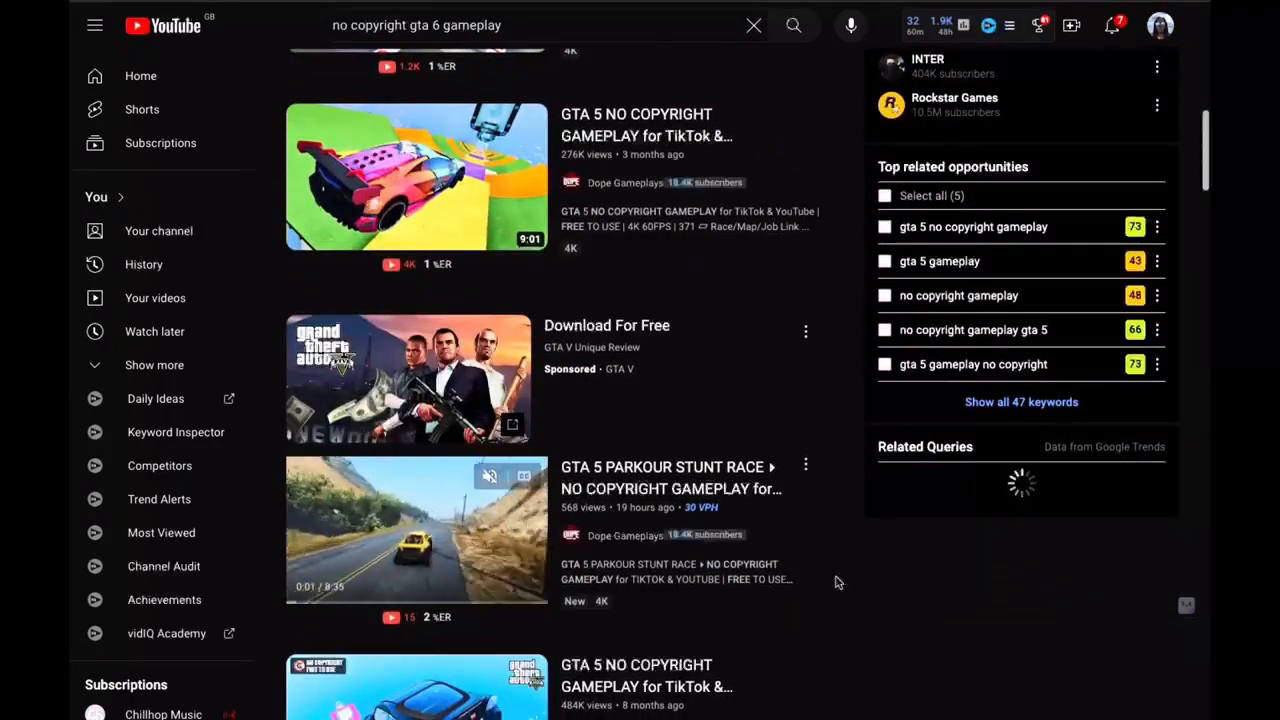
{"action": "scroll", "coordinate": [795, 577], "scroll_direction": "down", "scroll_amount": 3}
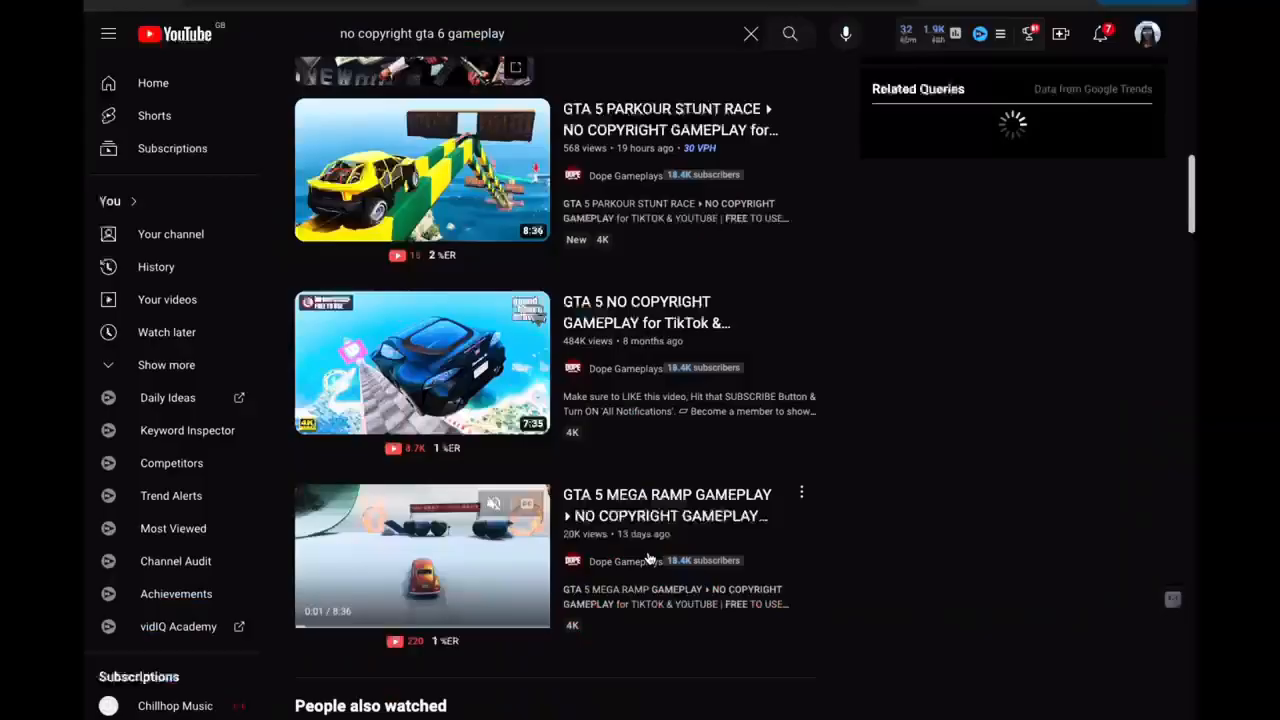
{"action": "scroll", "coordinate": [655, 560], "scroll_direction": "up", "scroll_amount": 10}
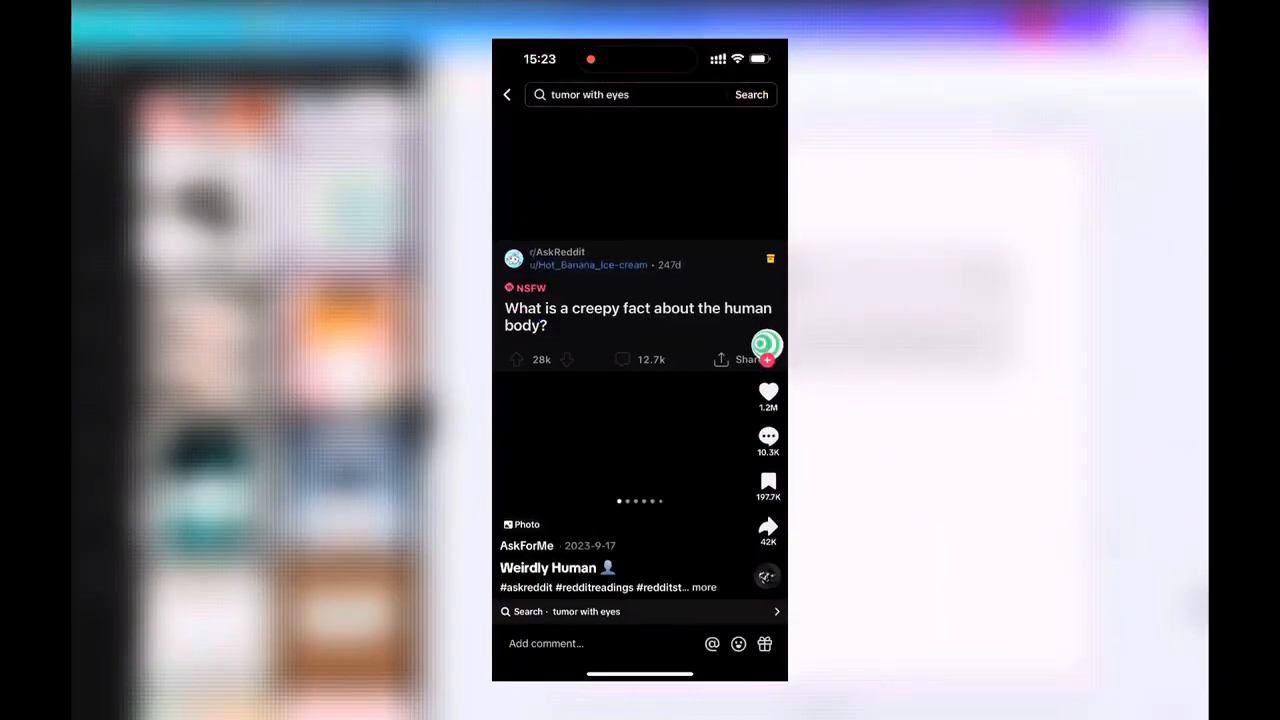
Step: Browse TikTok examples of Reddit-style story posts for their on-screen question cards
{"action": "scroll", "coordinate": [640, 400], "scroll_direction": "down", "scroll_amount": 5}
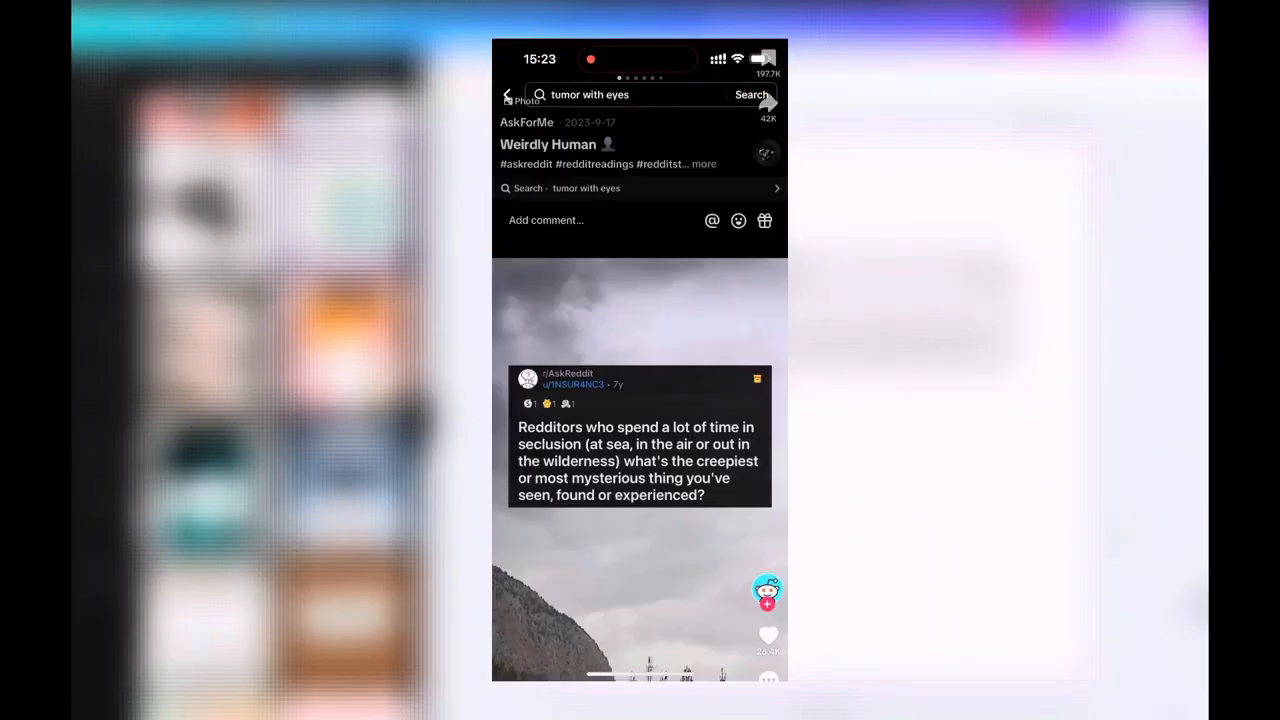
{"action": "scroll", "coordinate": [640, 400], "scroll_direction": "down", "scroll_amount": 5}
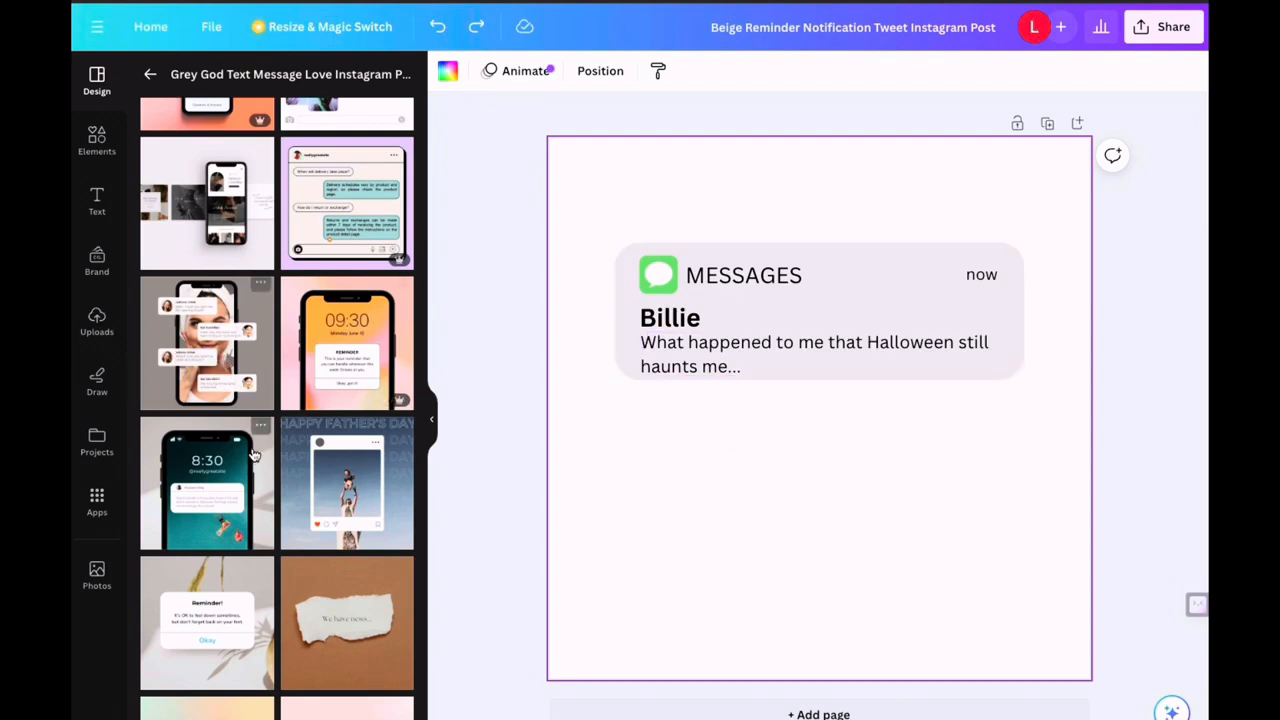
Step: Browse the text message and notification templates in Canva for a suitable story title card
{"action": "scroll", "coordinate": [267, 457], "scroll_direction": "down", "scroll_amount": 3}
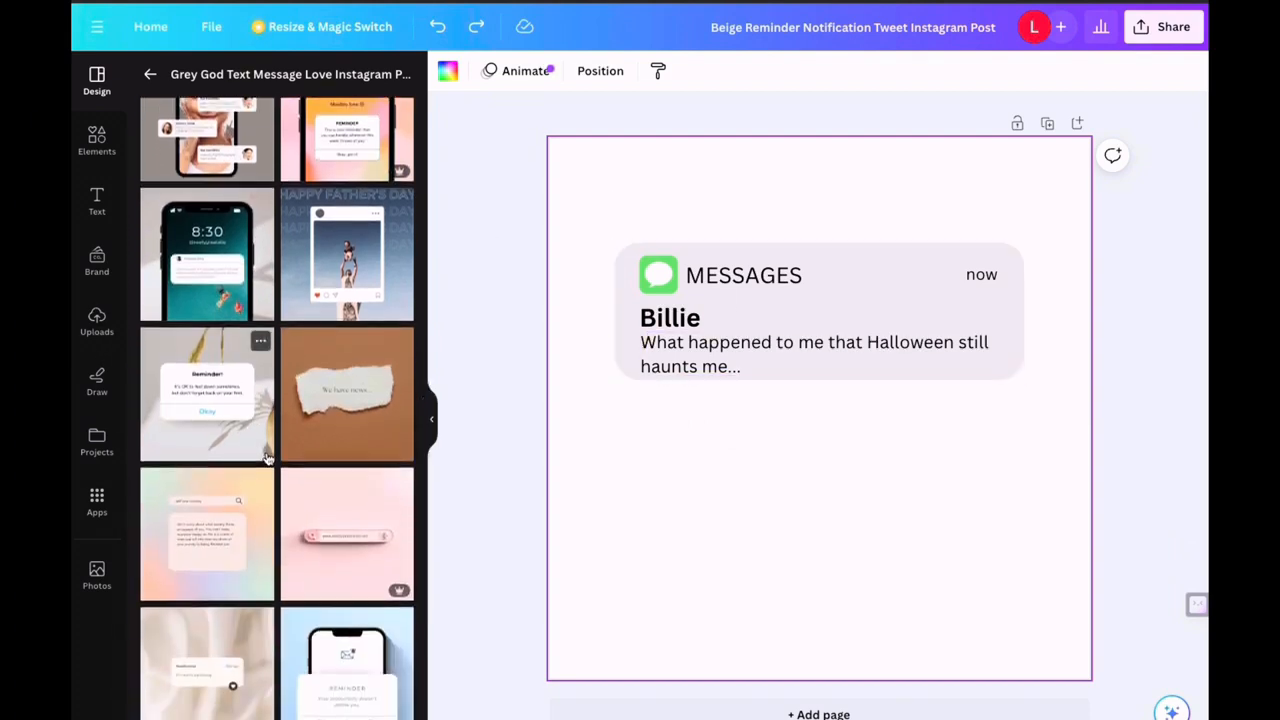
{"action": "scroll", "coordinate": [267, 457], "scroll_direction": "up", "scroll_amount": 5}
{"action": "scroll", "coordinate": [267, 457], "scroll_direction": "up", "scroll_amount": 4}
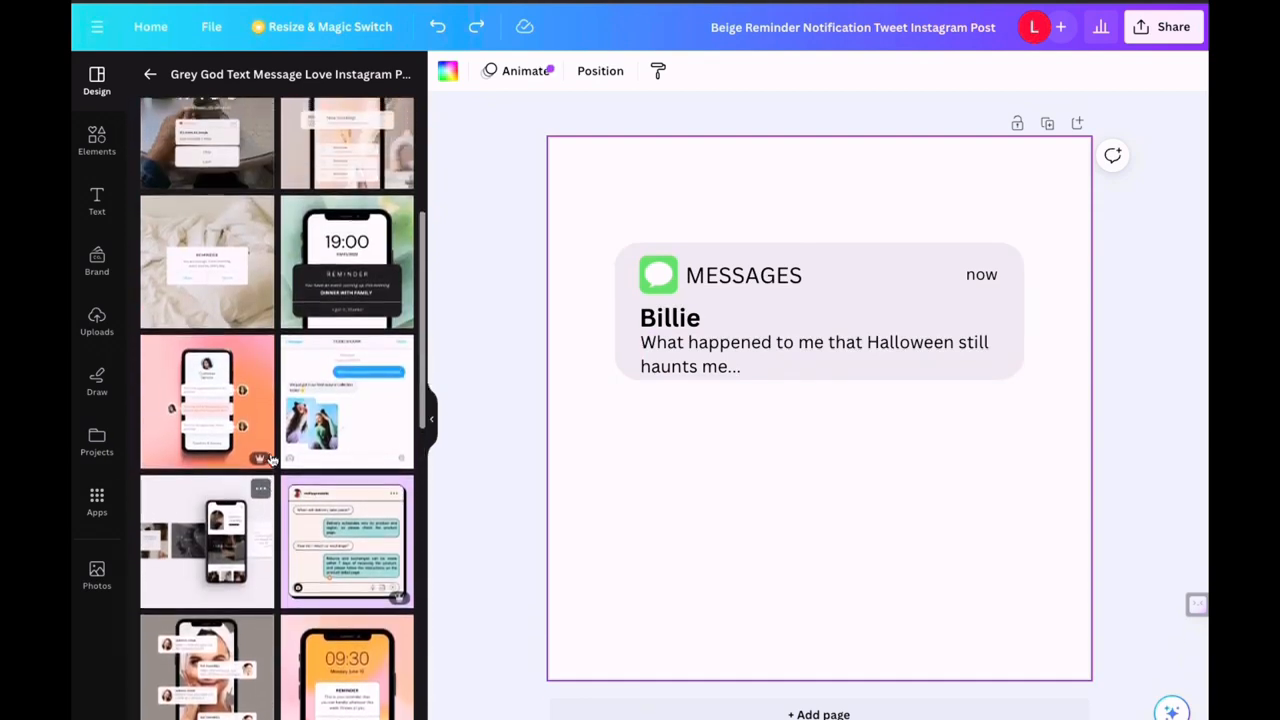
{"action": "scroll", "coordinate": [265, 459], "scroll_direction": "down", "scroll_amount": 6}
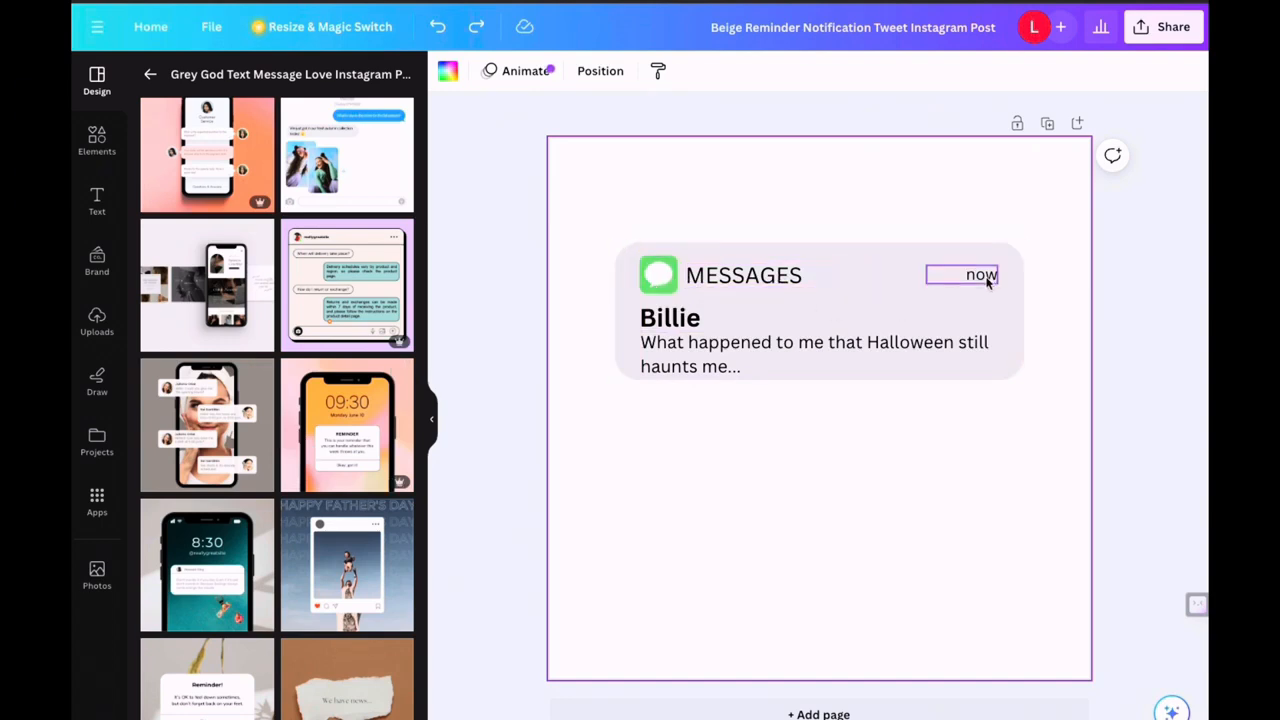
Step: Inspect the sender name and message text in the notification card, checking the message against the story title in Google Docs
{"action": "left_click", "coordinate": [695, 322]}
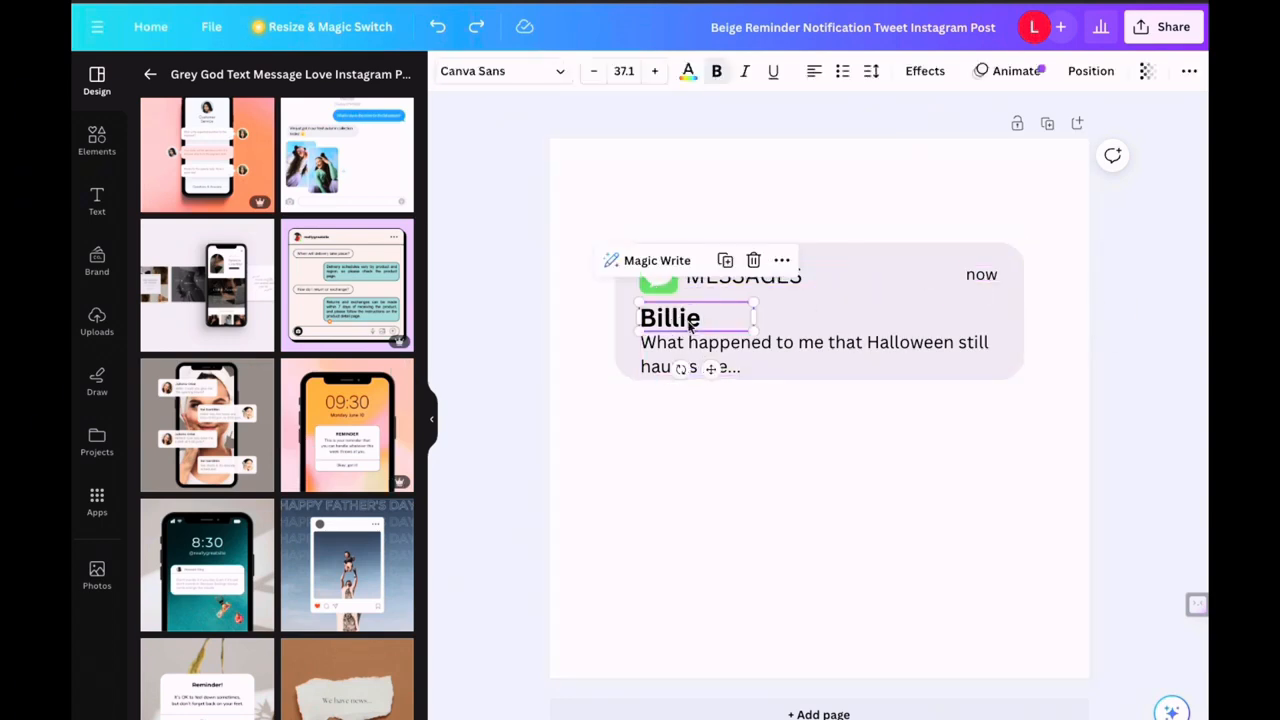
{"action": "left_click", "coordinate": [762, 362]}
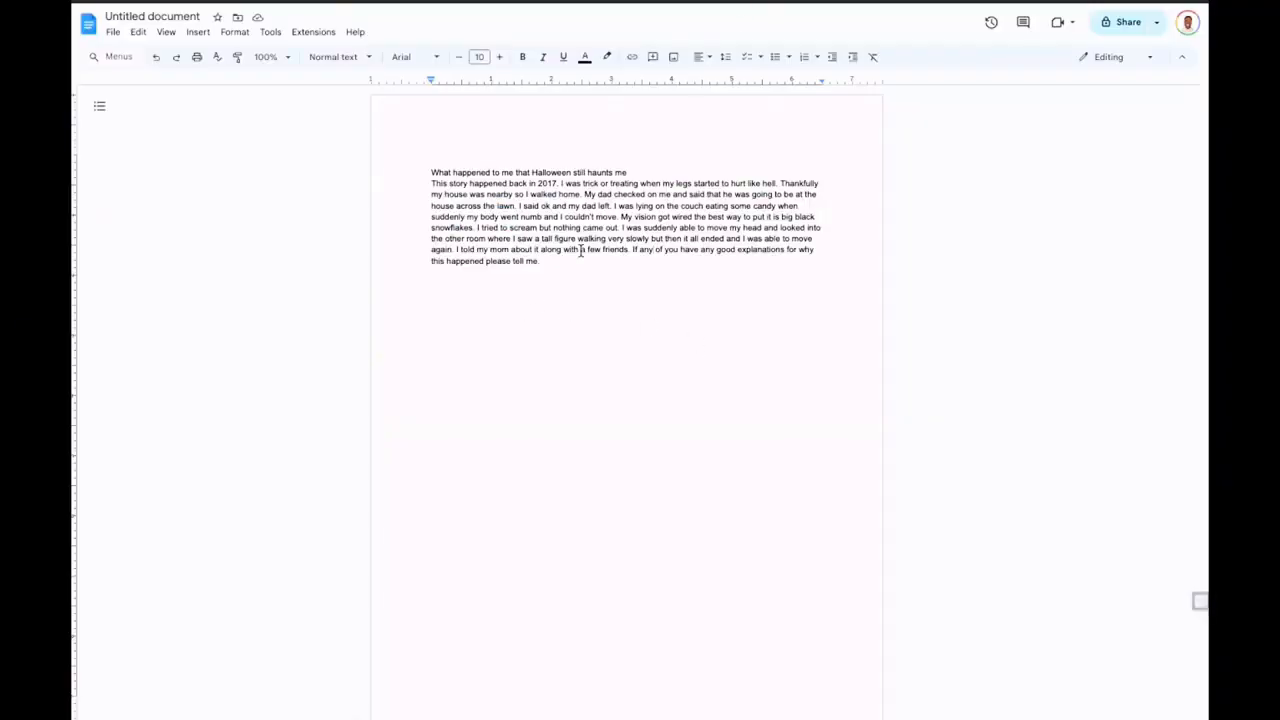
{"action": "left_click", "coordinate": [582, 176]}
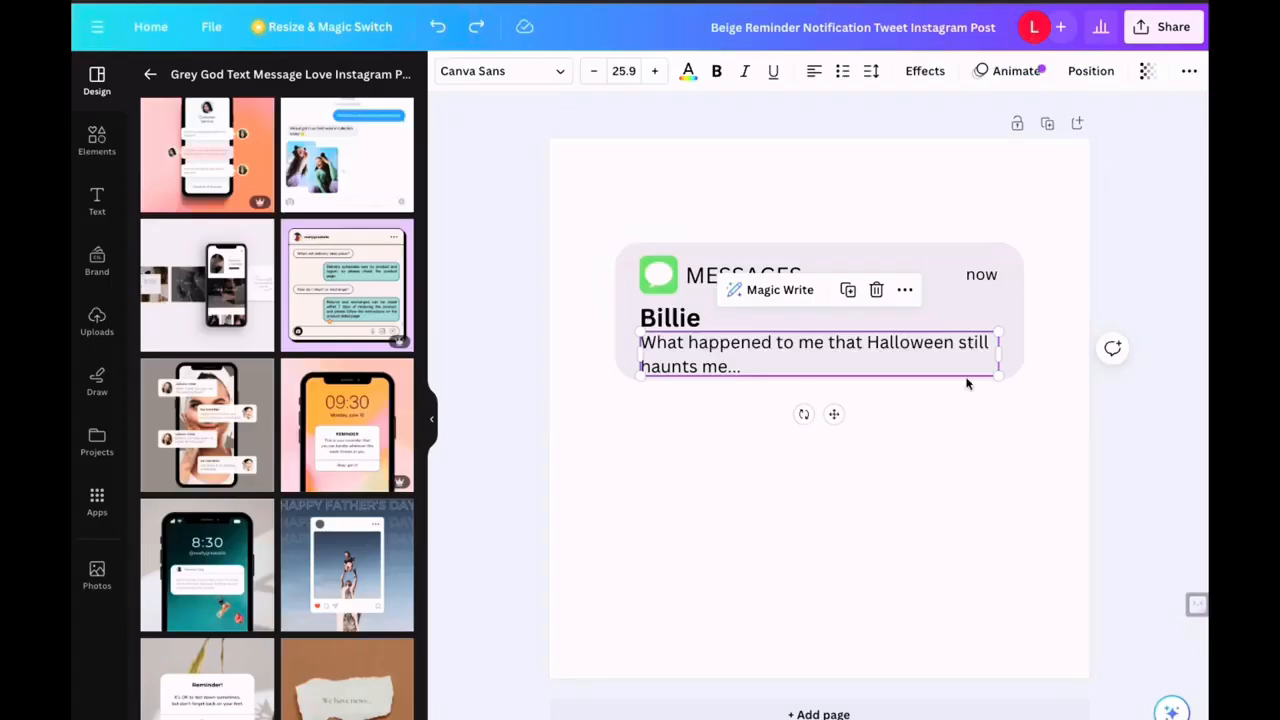
{"action": "left_click", "coordinate": [997, 403]}
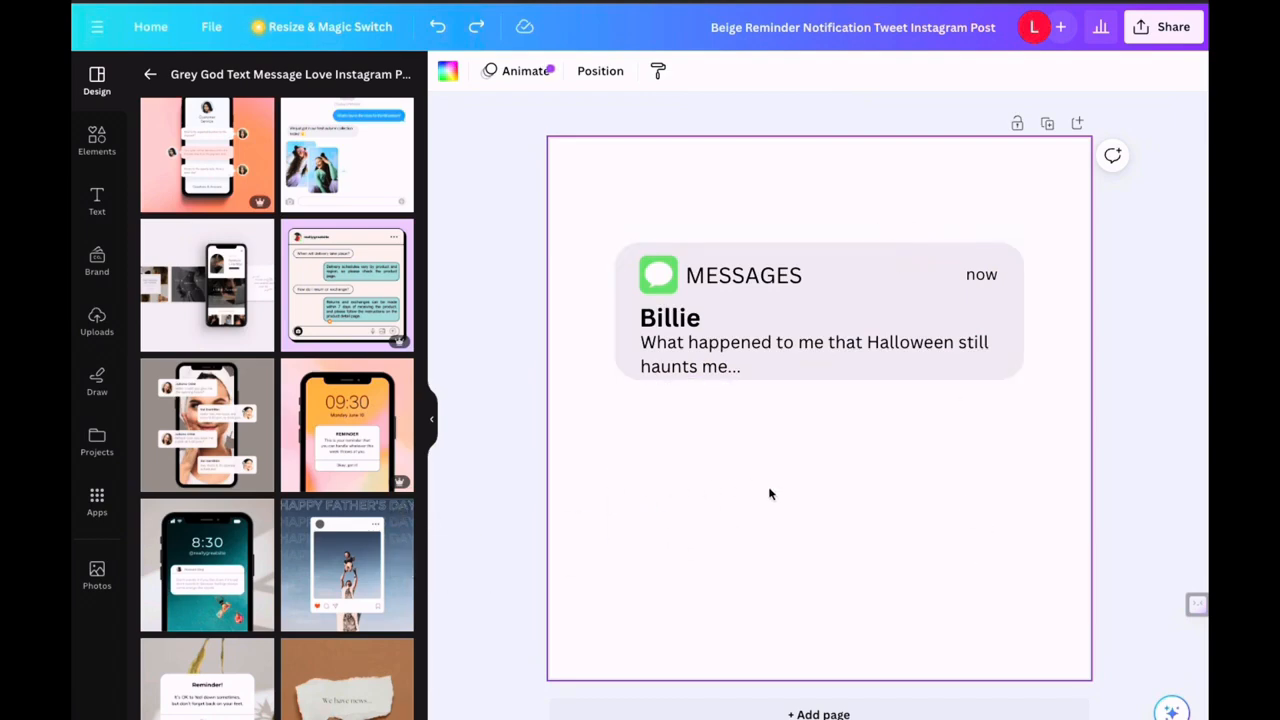
Step: Open the download options for the notification design, keeping the PNG file type, and enable a transparent background
{"action": "left_click", "coordinate": [1168, 40]}
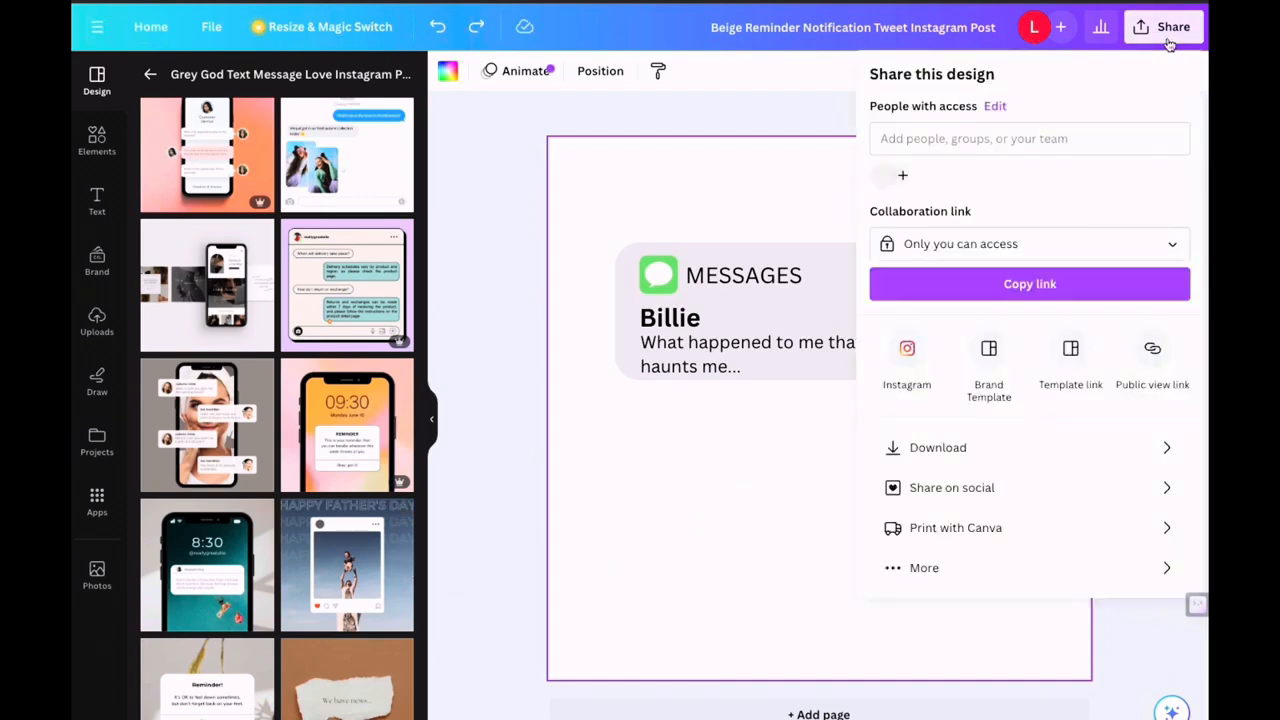
{"action": "left_click", "coordinate": [1157, 450]}
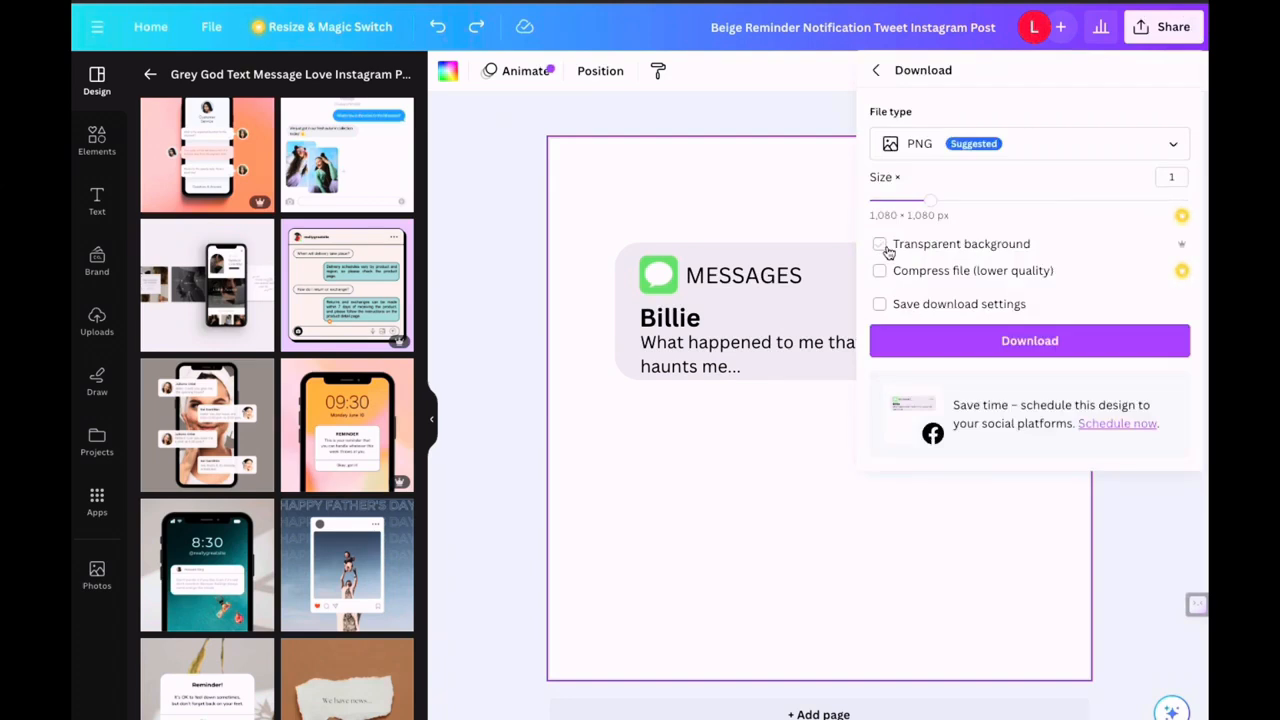
{"action": "left_click", "coordinate": [884, 247]}
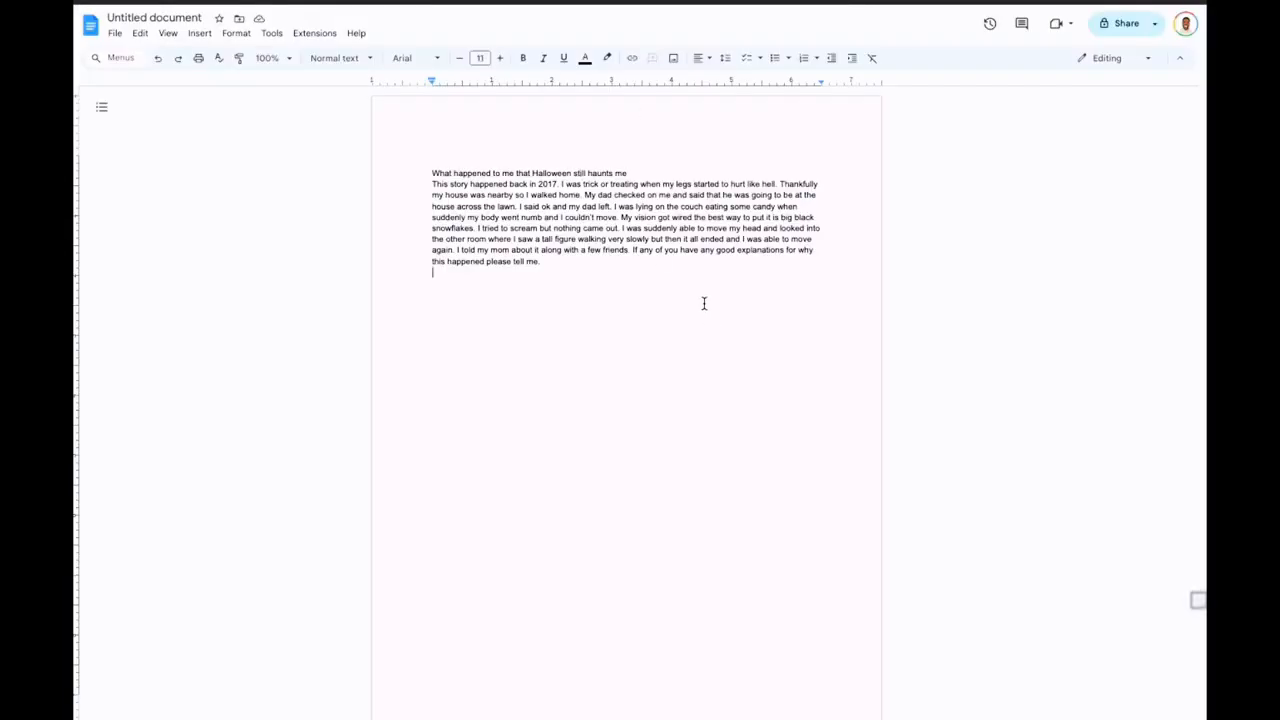
Step: Switch from the story document to ElevenLabs Speech Synthesis and examine the voice settings and voice list, leaving Callum selected
{"action": "left_click", "coordinate": [587, 227]}
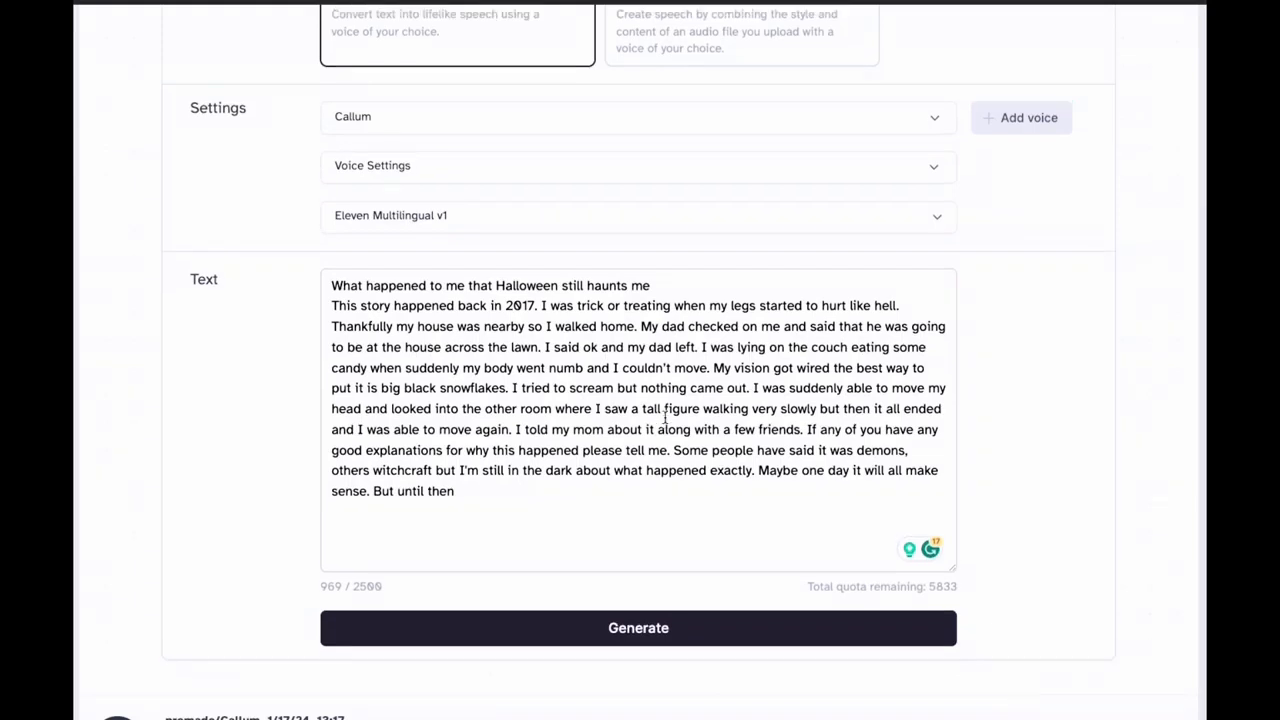
{"action": "scroll", "coordinate": [665, 418], "scroll_direction": "up", "scroll_amount": 3}
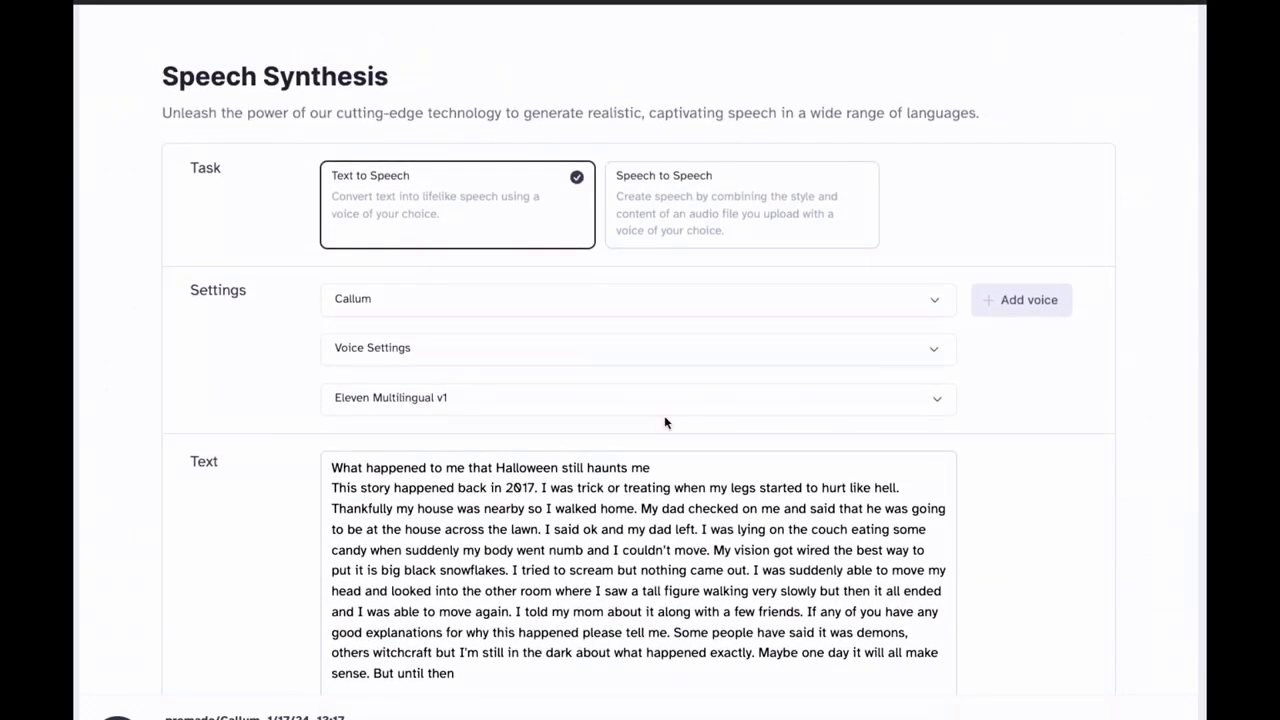
{"action": "scroll", "coordinate": [670, 418], "scroll_direction": "down", "scroll_amount": 1}
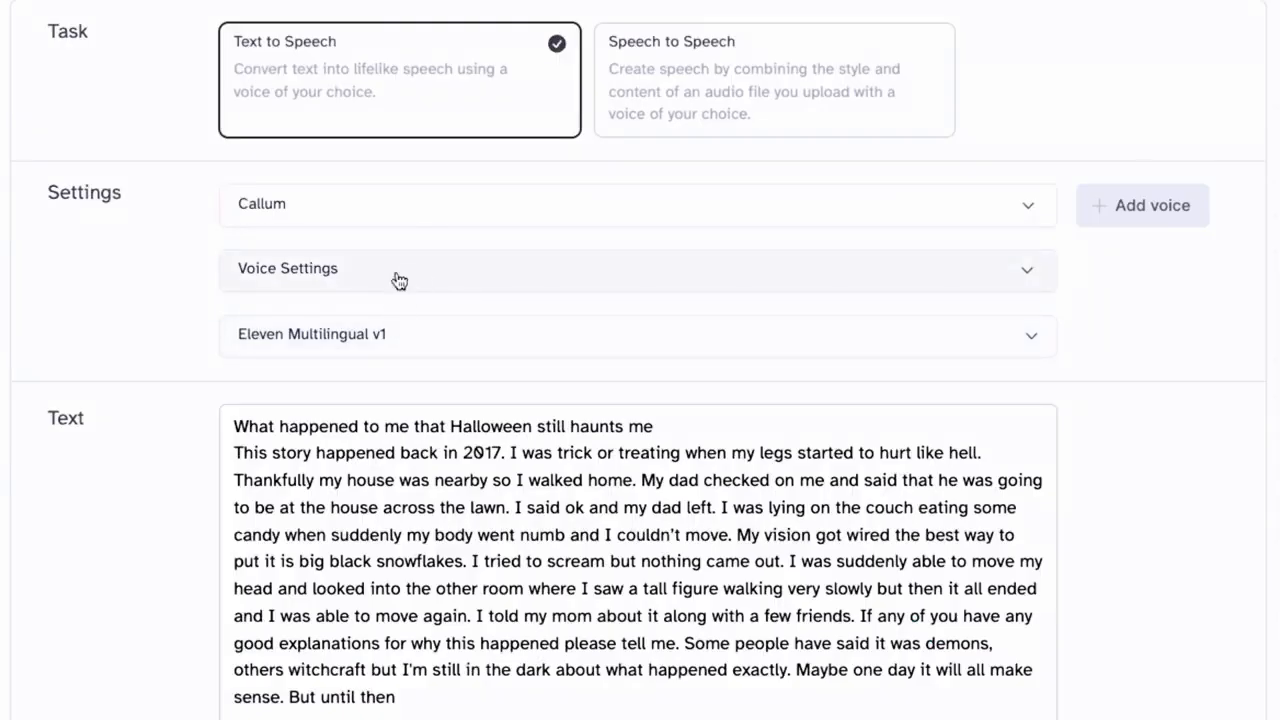
{"action": "left_click", "coordinate": [395, 277]}
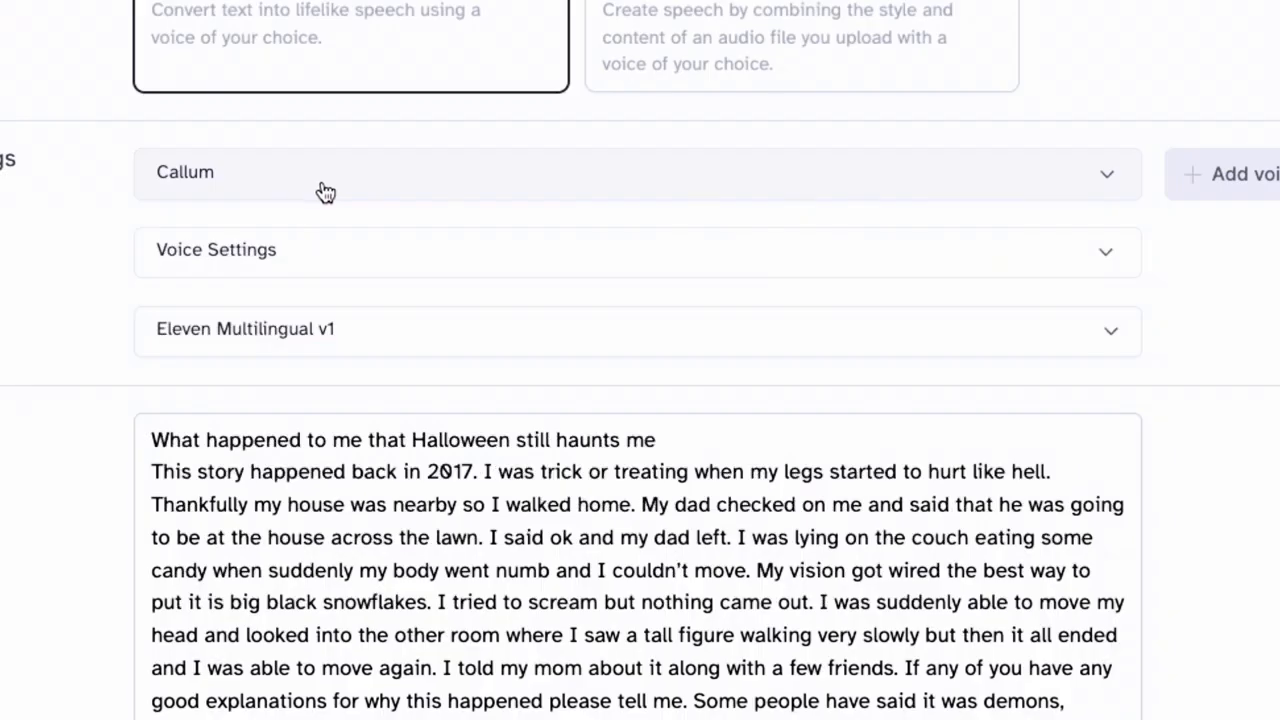
{"action": "left_click", "coordinate": [326, 192]}
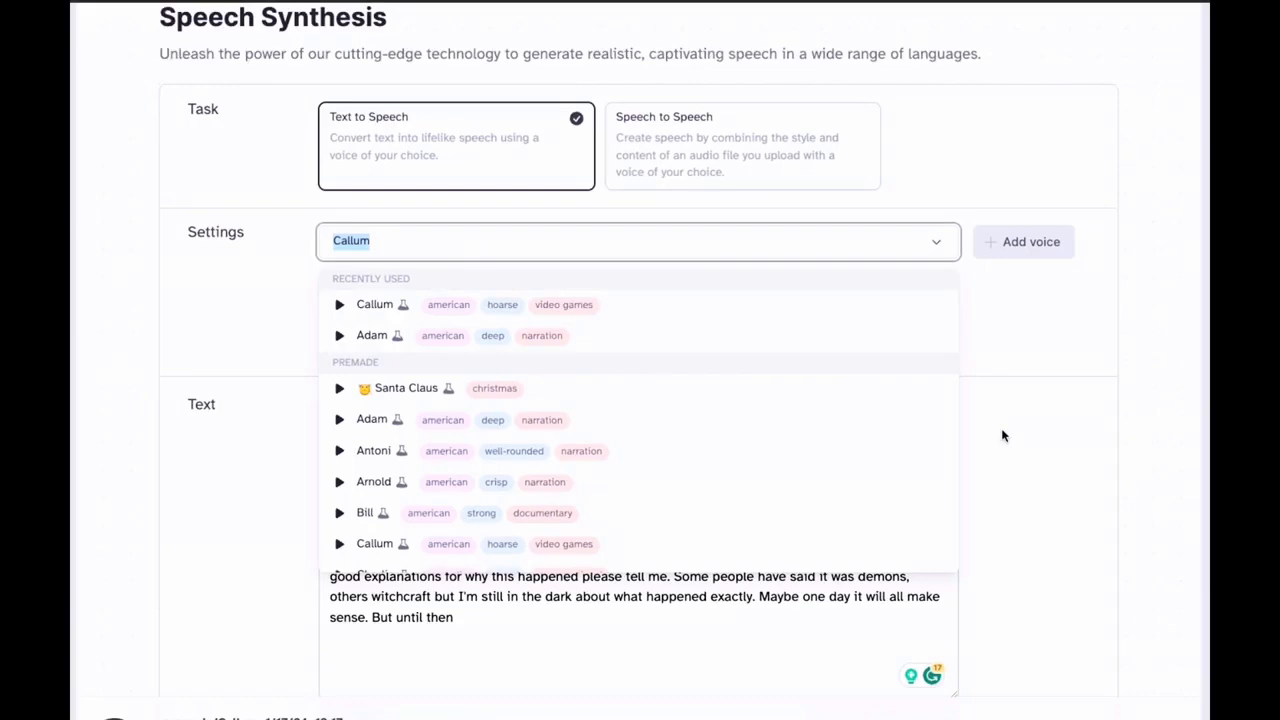
{"action": "left_click", "coordinate": [1003, 436]}
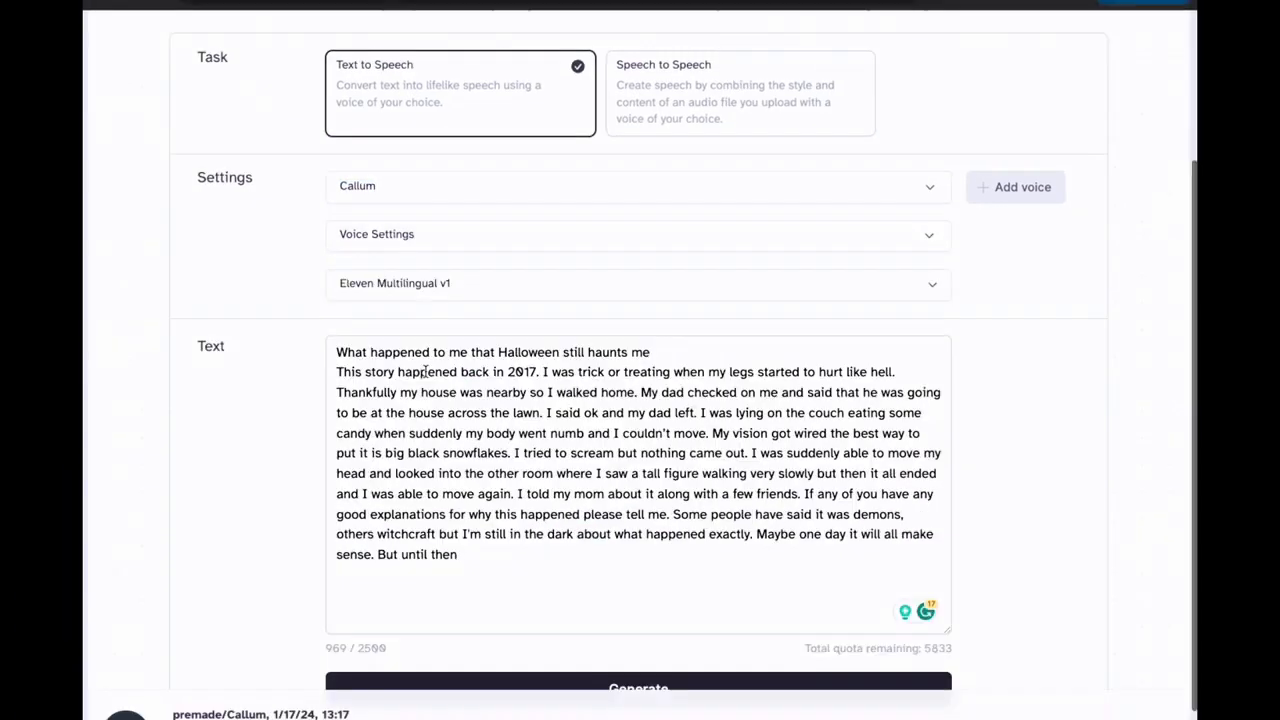
Step: Review the Halloween story script in the speech text, placing the cursor after its ending "But until then"
{"action": "left_click", "coordinate": [597, 553]}
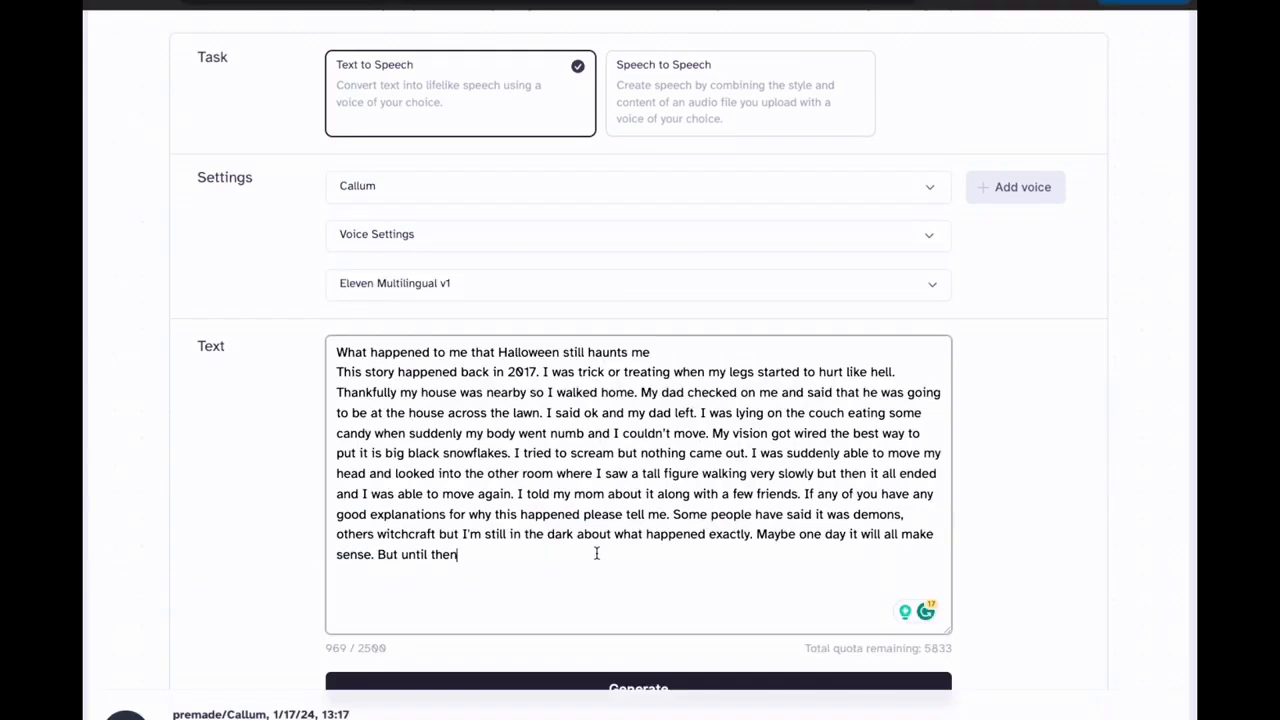
{"action": "scroll", "coordinate": [570, 525], "scroll_direction": "up", "scroll_amount": 1}
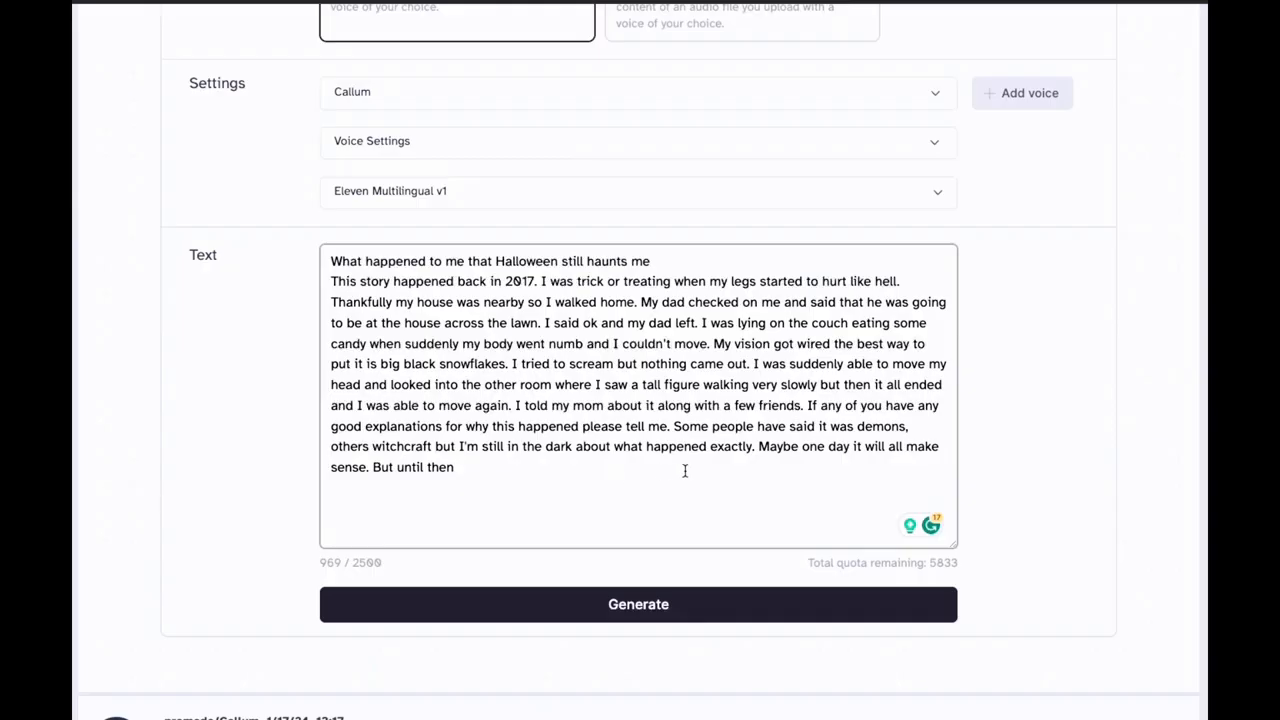
{"action": "scroll", "coordinate": [682, 466], "scroll_direction": "up", "scroll_amount": 2}
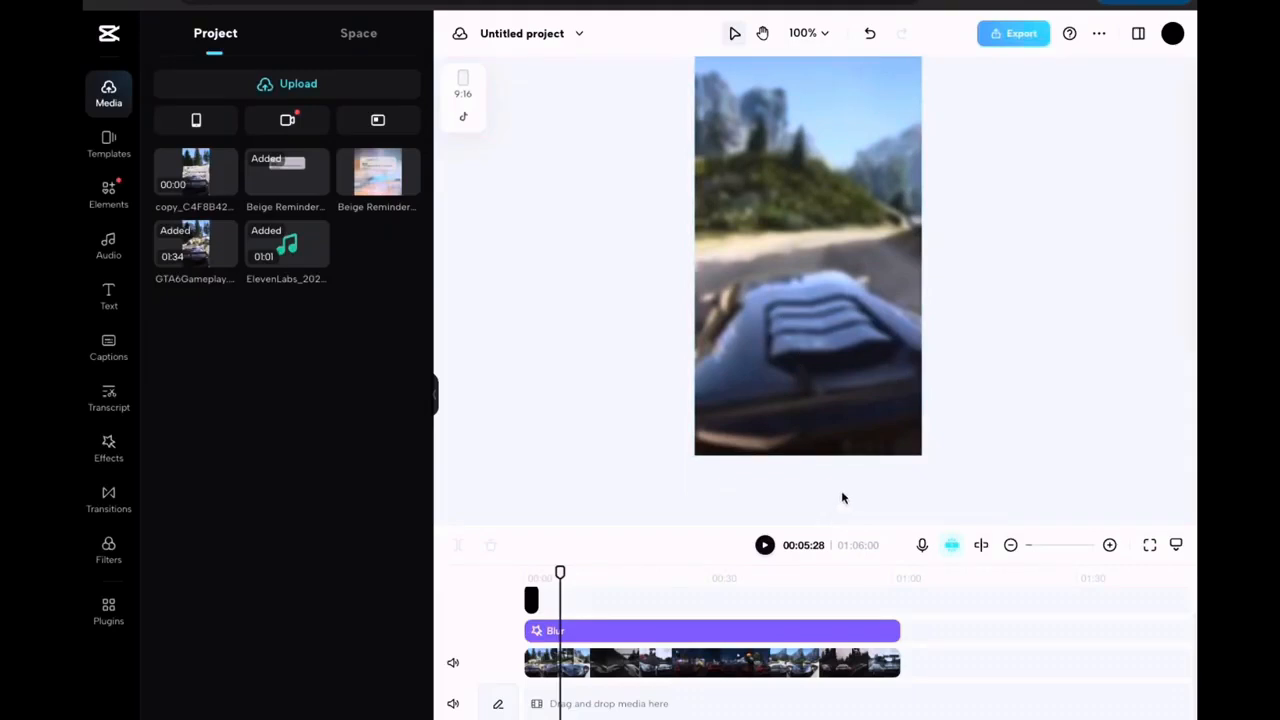
Step: Switch to the CapCut project, select the GTA6Gameplay.mov clip in the preview, and open the video effects library
{"action": "left_click", "coordinate": [811, 307]}
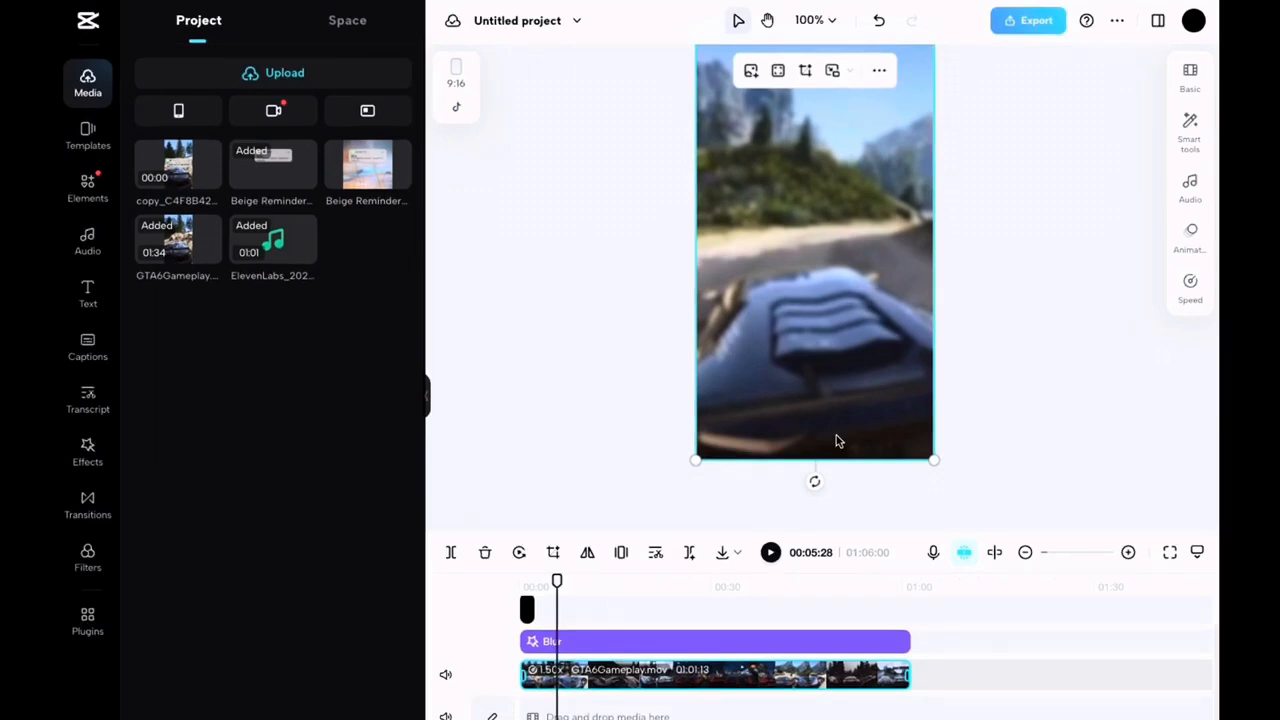
{"action": "scroll", "coordinate": [838, 441], "scroll_direction": "up", "scroll_amount": 2}
{"action": "scroll", "coordinate": [838, 441], "scroll_direction": "left", "scroll_amount": 2}
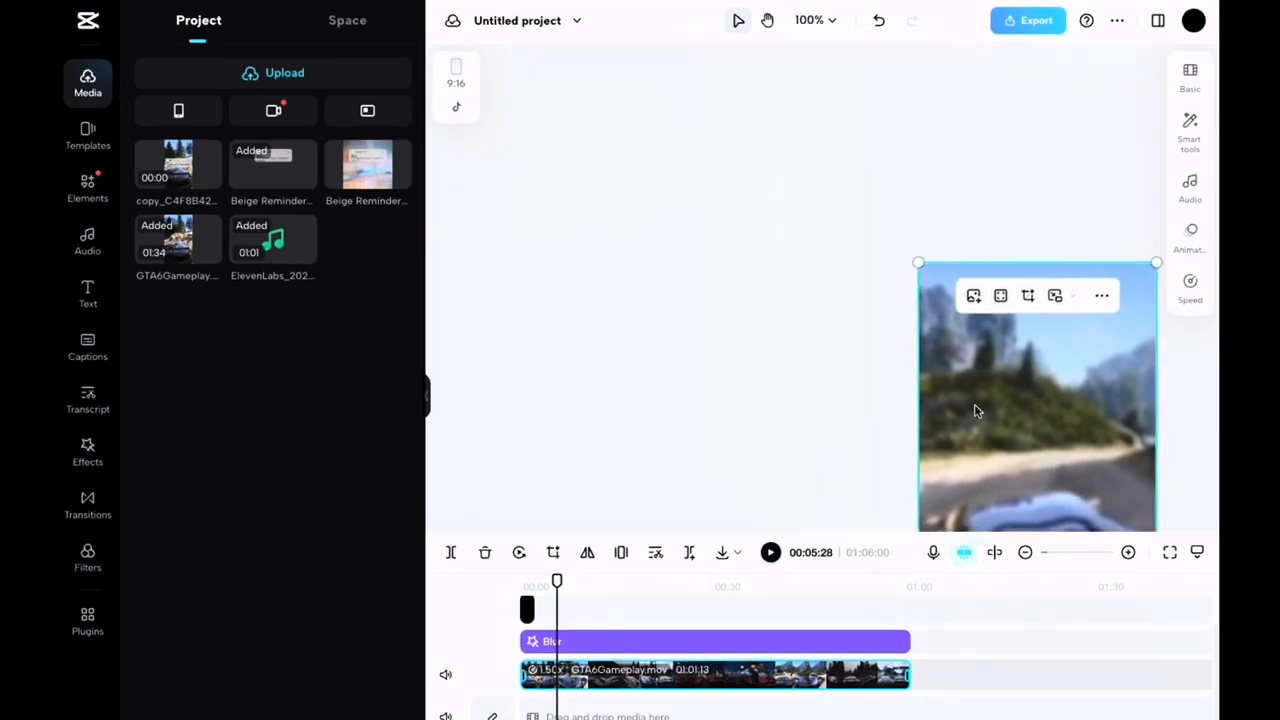
{"action": "scroll", "coordinate": [723, 345], "scroll_direction": "down", "scroll_amount": 4}
{"action": "scroll", "coordinate": [723, 345], "scroll_direction": "right", "scroll_amount": 3}
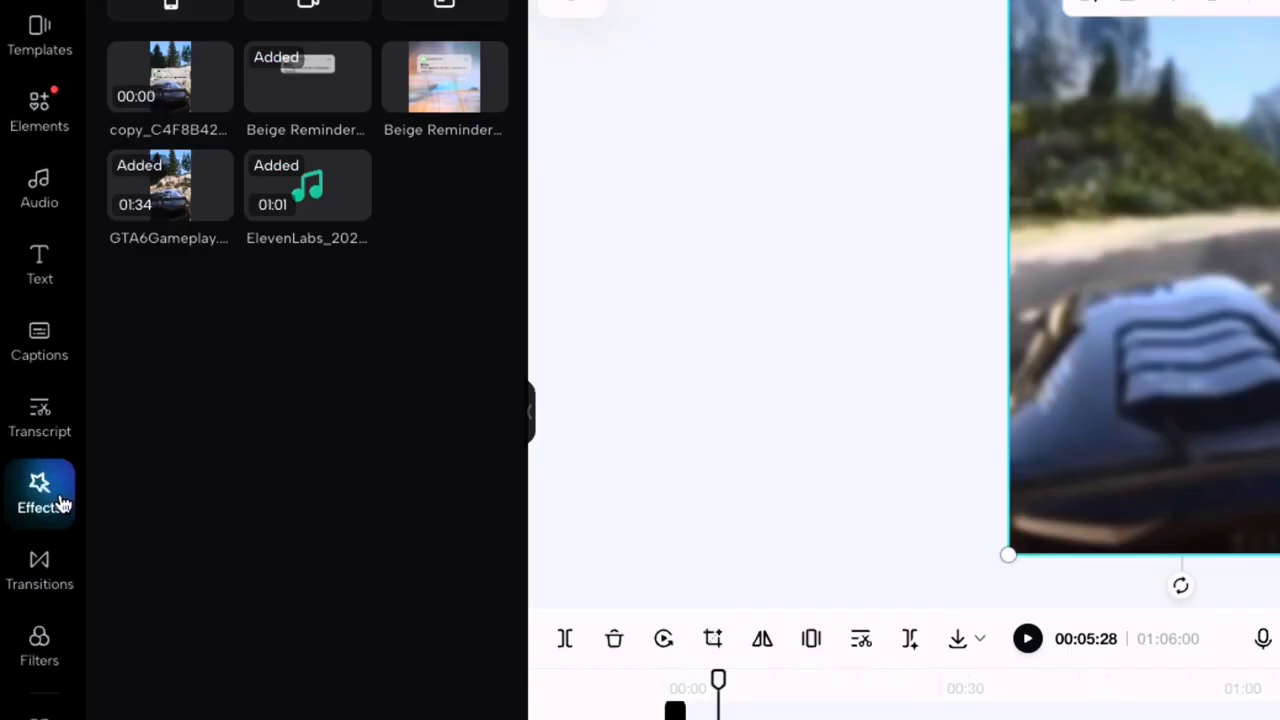
{"action": "left_click", "coordinate": [40, 510]}
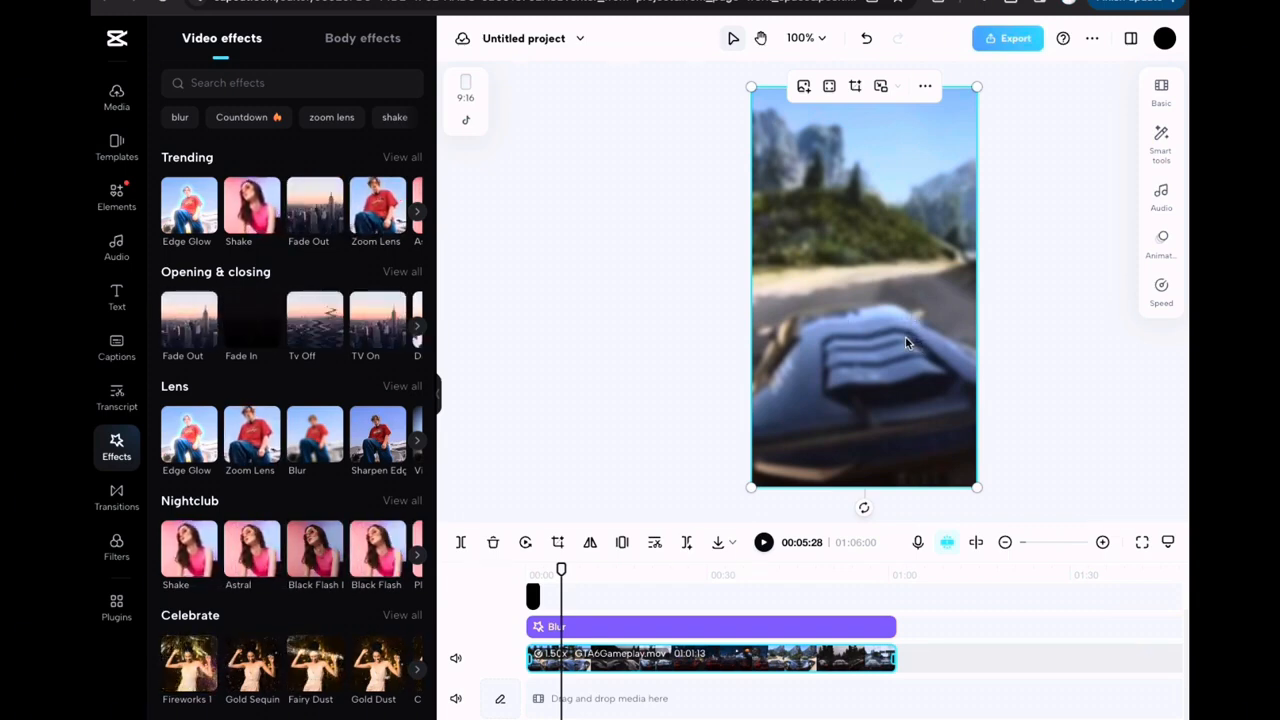
Step: Check the ElevenLabs voiceover and horror music tracks, and preview the opening of the video from the start
{"action": "scroll", "coordinate": [910, 613], "scroll_direction": "down", "scroll_amount": 1}
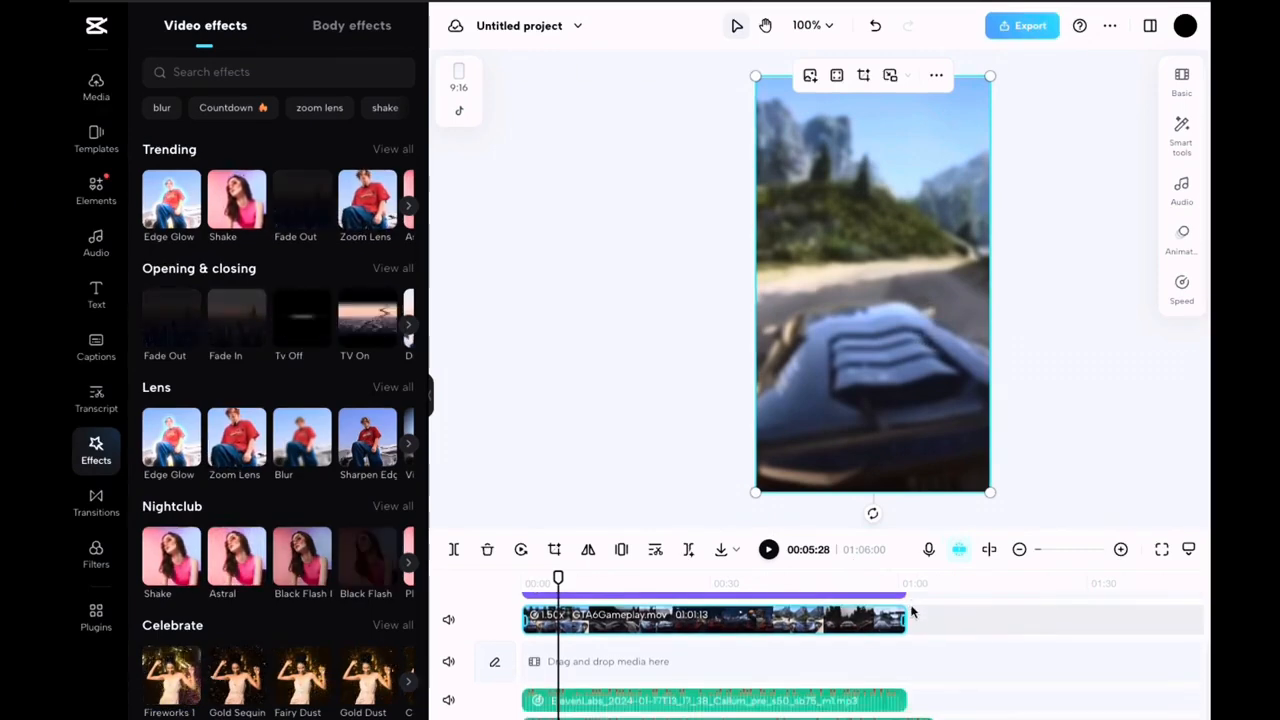
{"action": "left_click", "coordinate": [737, 708]}
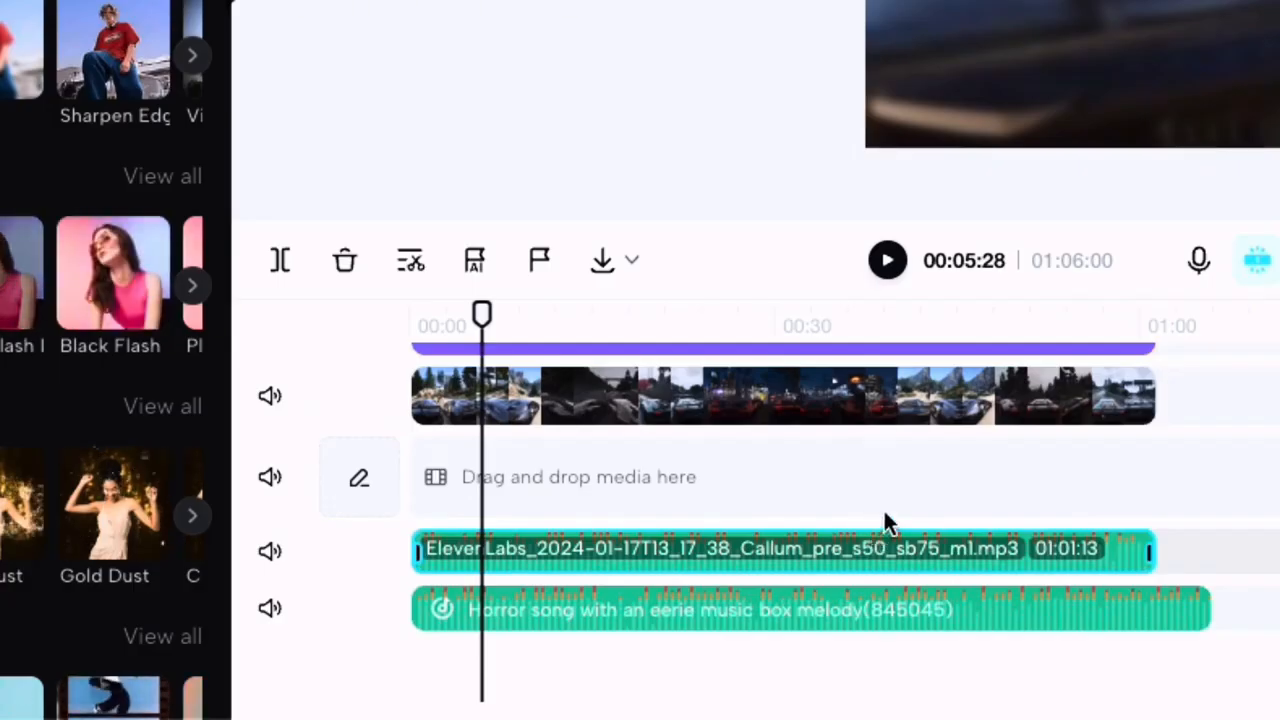
{"action": "left_click", "coordinate": [762, 620]}
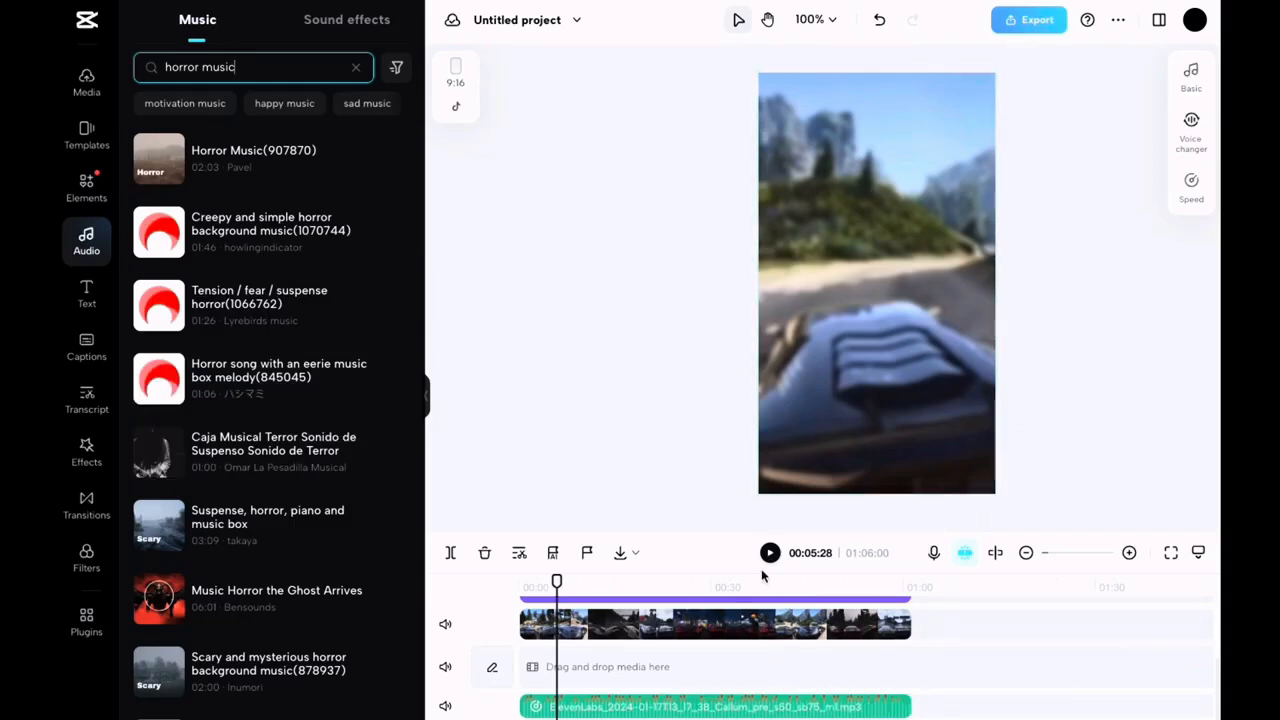
{"action": "left_click_drag", "start_coordinate": [556, 581], "coordinate": [518, 583]}
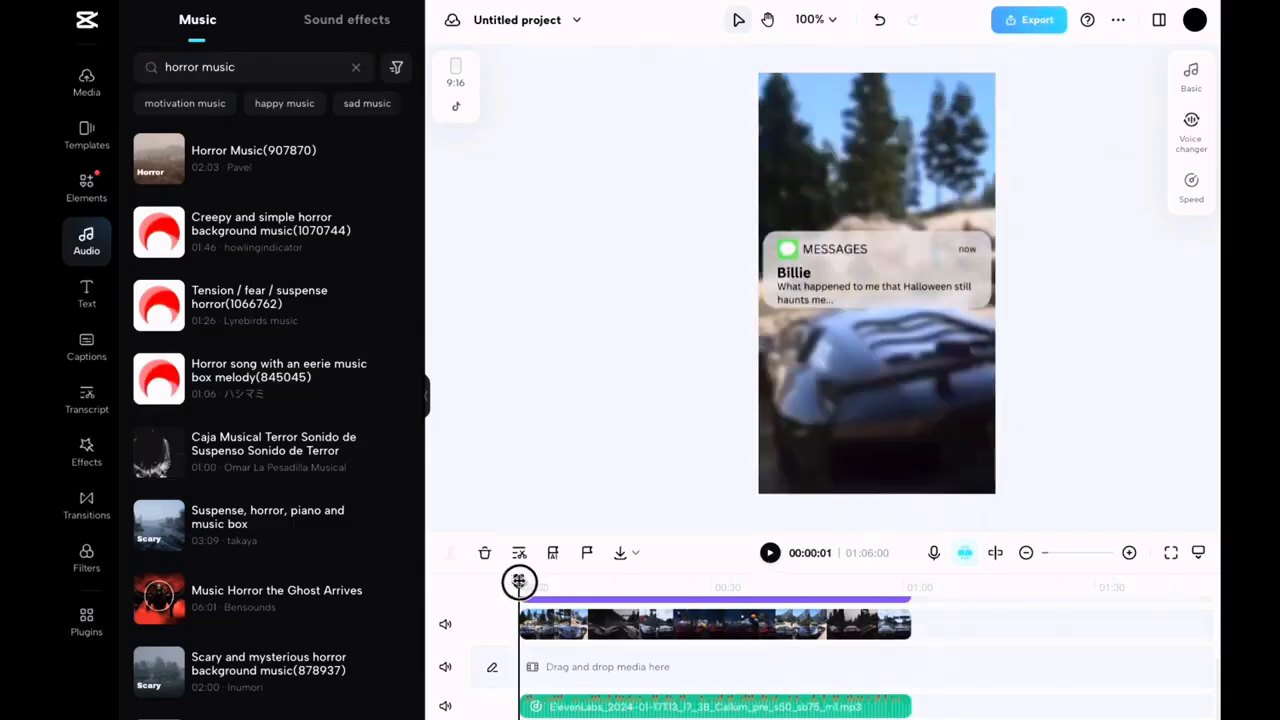
{"action": "left_click", "coordinate": [771, 553]}
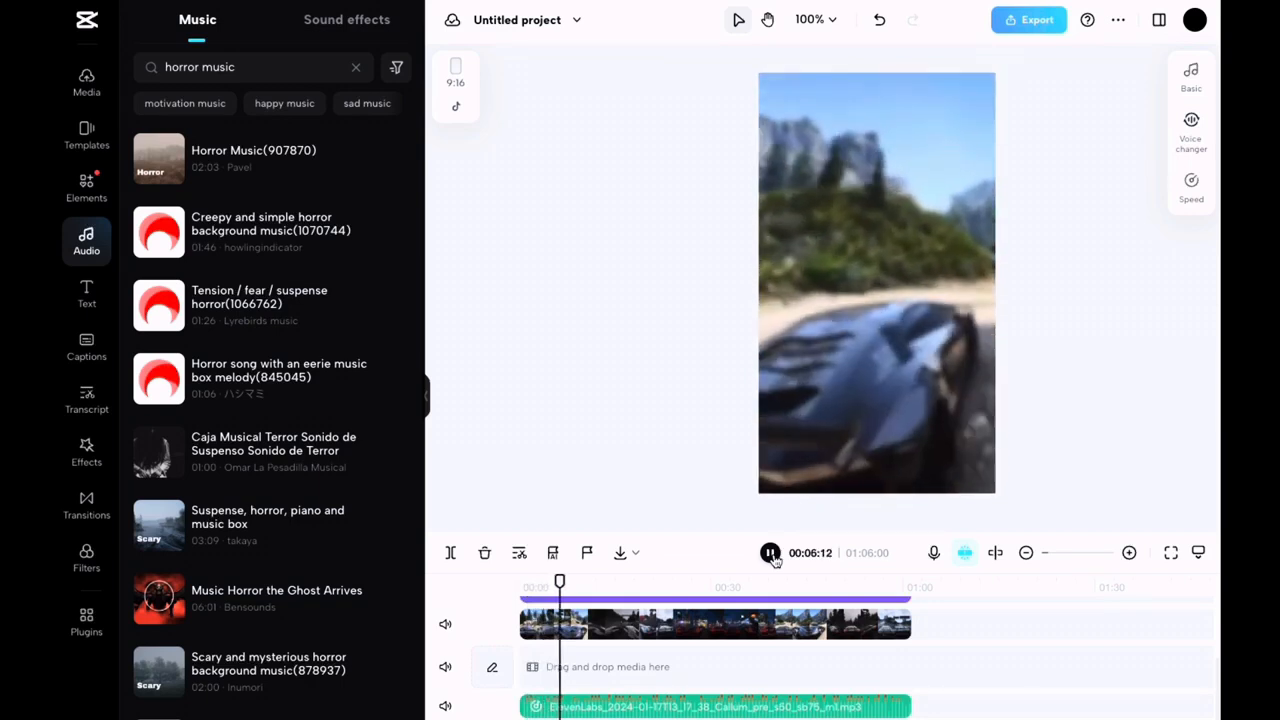
{"action": "left_click", "coordinate": [771, 555]}
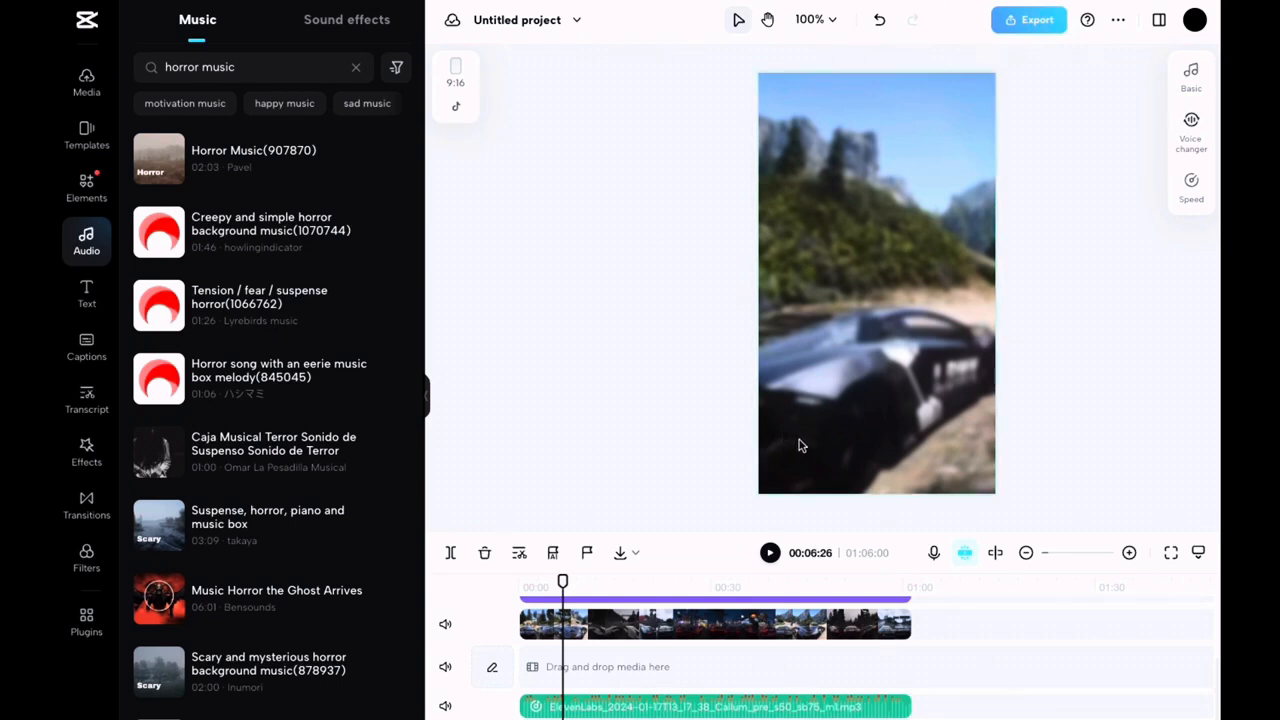
Step: Review the stacked timeline tracks, replay the opening seconds with the message card, and return the playhead to the start
{"action": "scroll", "coordinate": [709, 686], "scroll_direction": "up", "scroll_amount": 1}
{"action": "scroll", "coordinate": [715, 682], "scroll_direction": "down", "scroll_amount": 1}
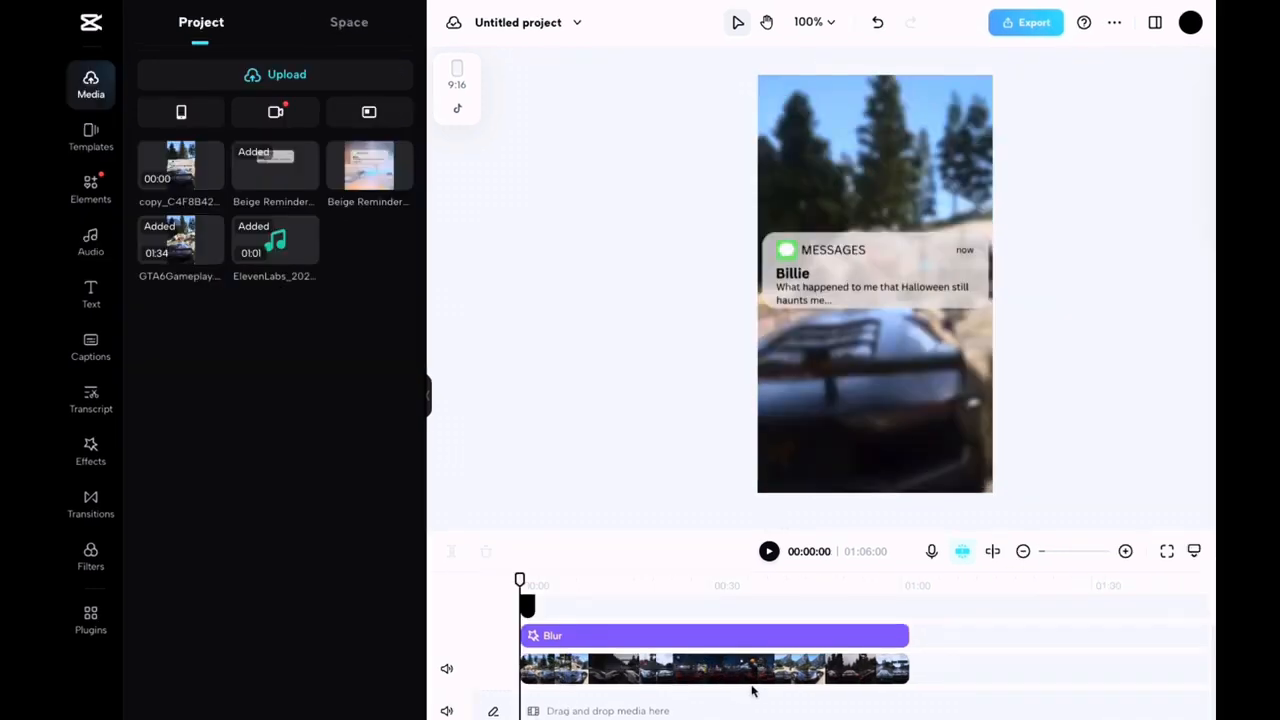
{"action": "scroll", "coordinate": [752, 690], "scroll_direction": "up", "scroll_amount": 2}
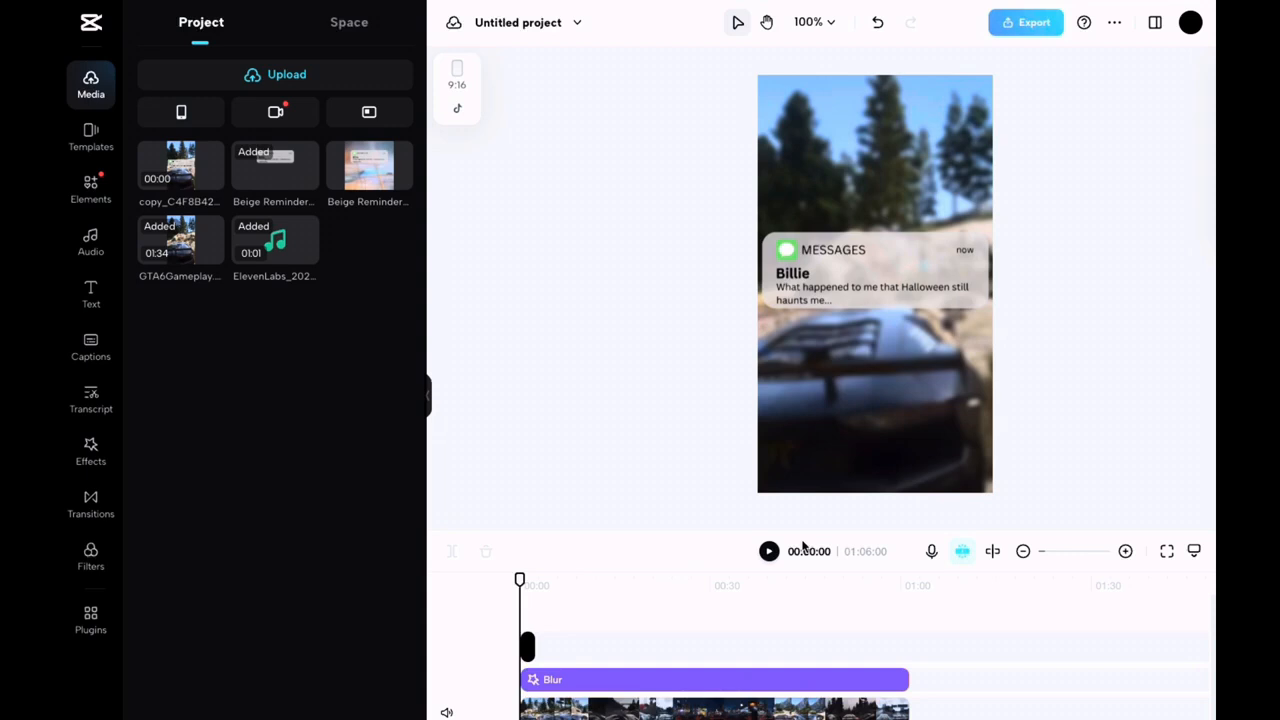
{"action": "key", "text": "space"}
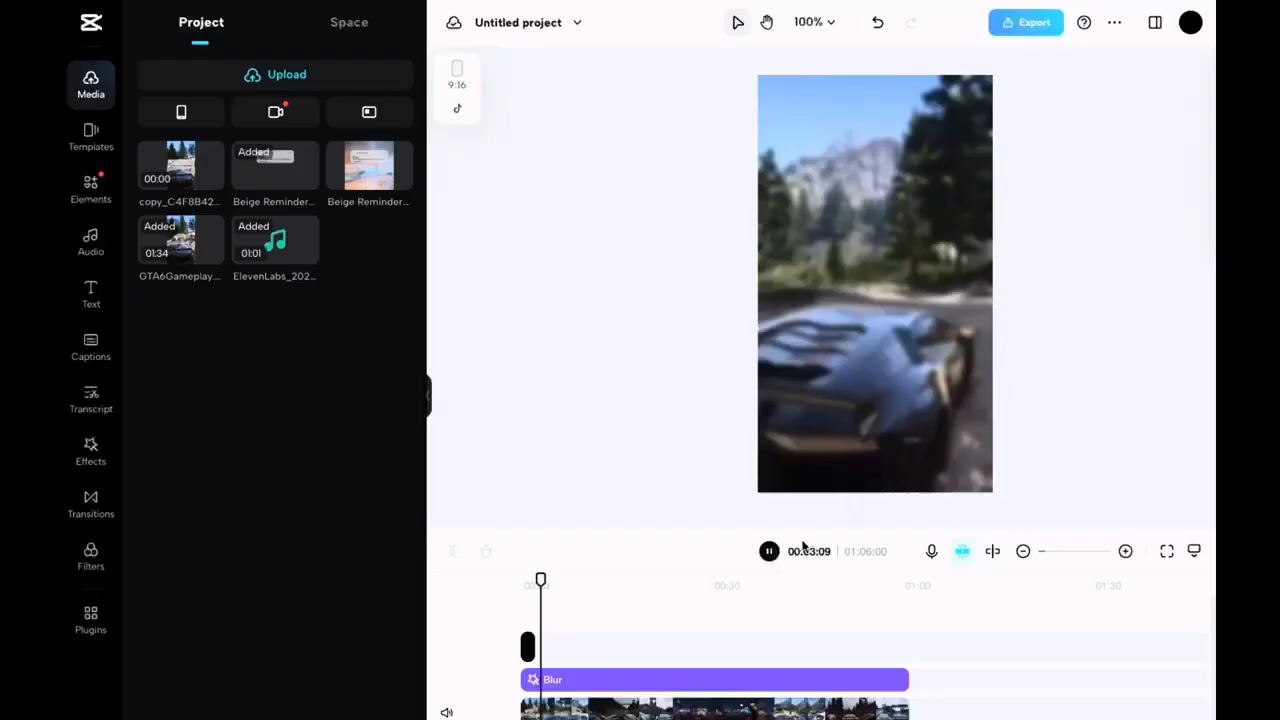
{"action": "key", "text": "space"}
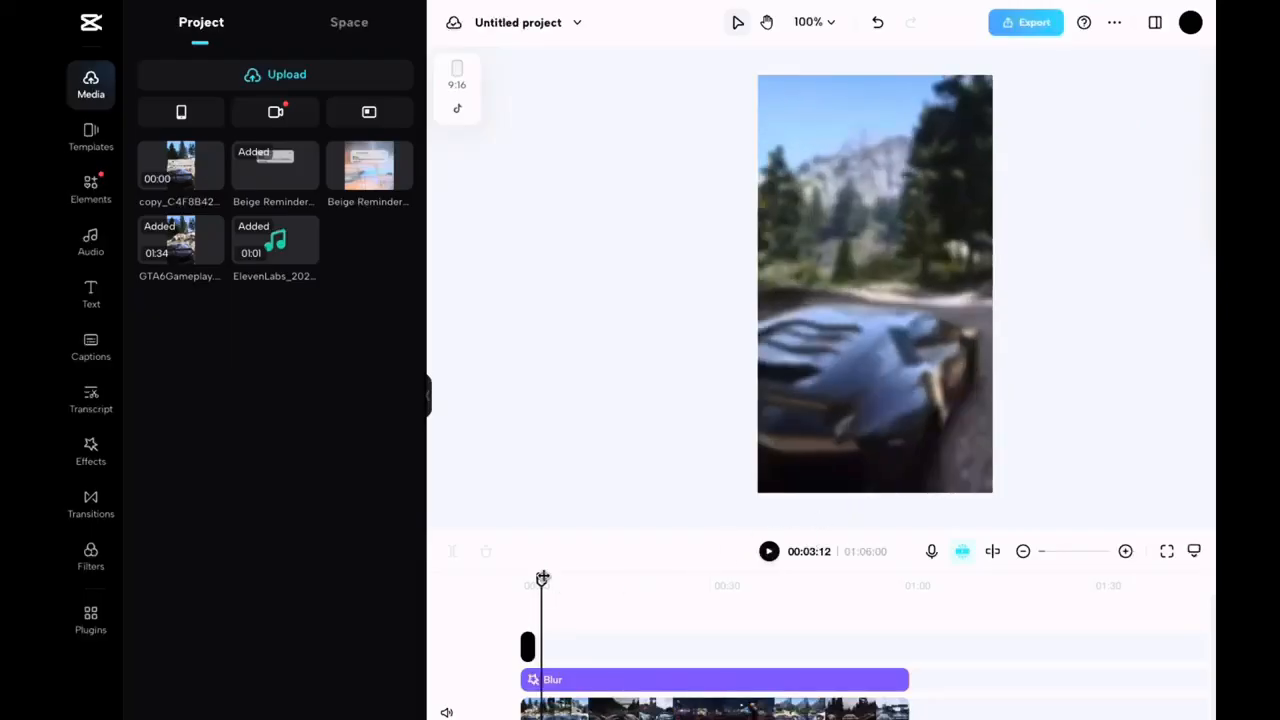
{"action": "left_click_drag", "start_coordinate": [541, 579], "coordinate": [519, 580]}
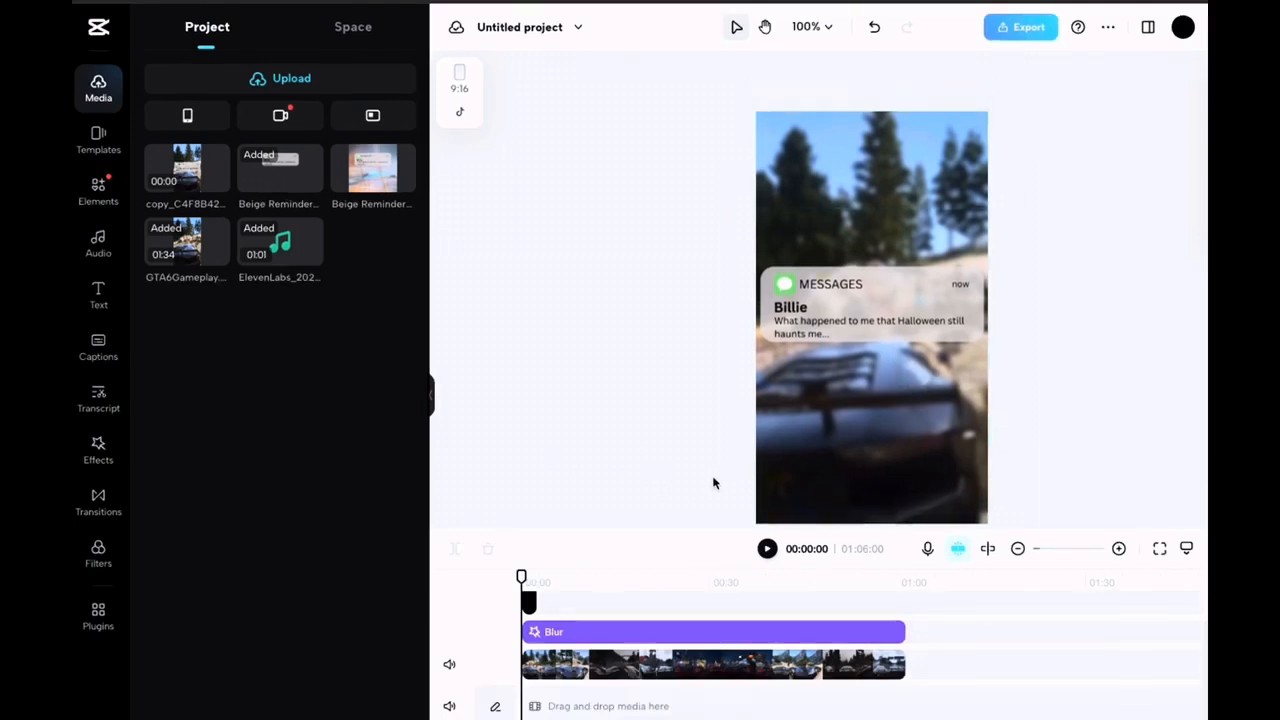
Step: Move the playhead to about 17 seconds and open the caption tools
{"action": "left_click", "coordinate": [631, 577]}
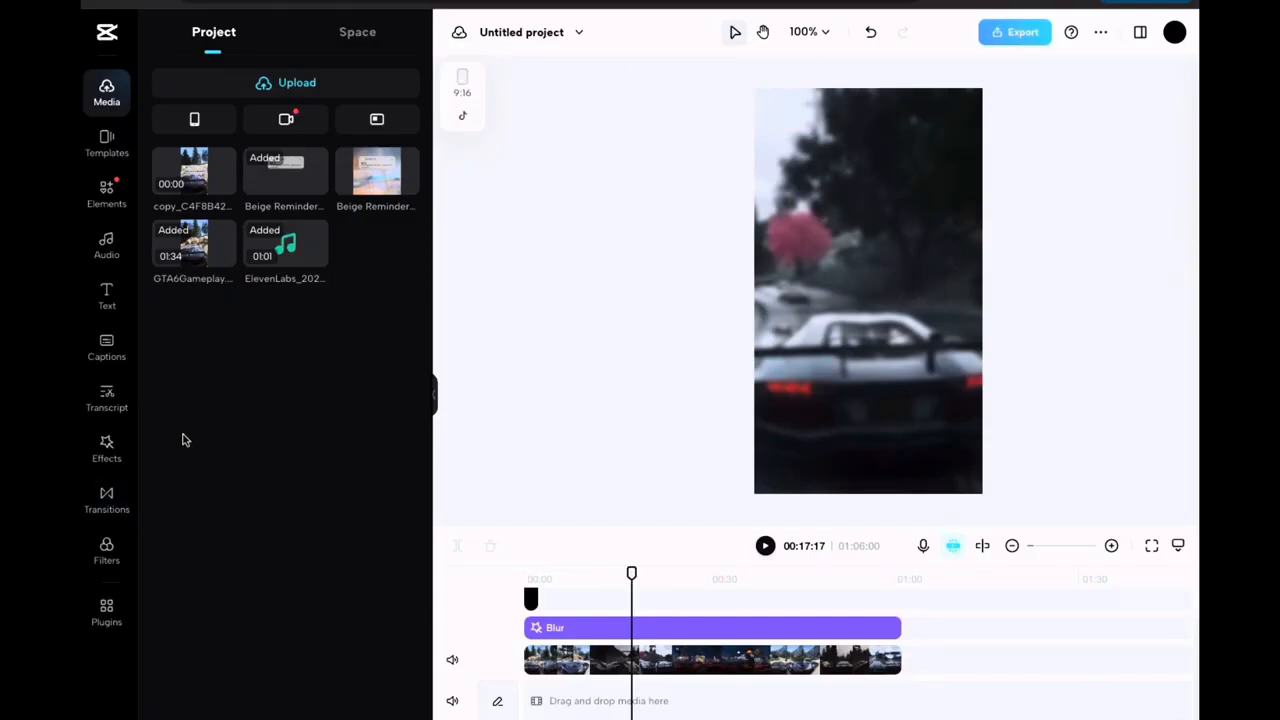
{"action": "left_click", "coordinate": [107, 345]}
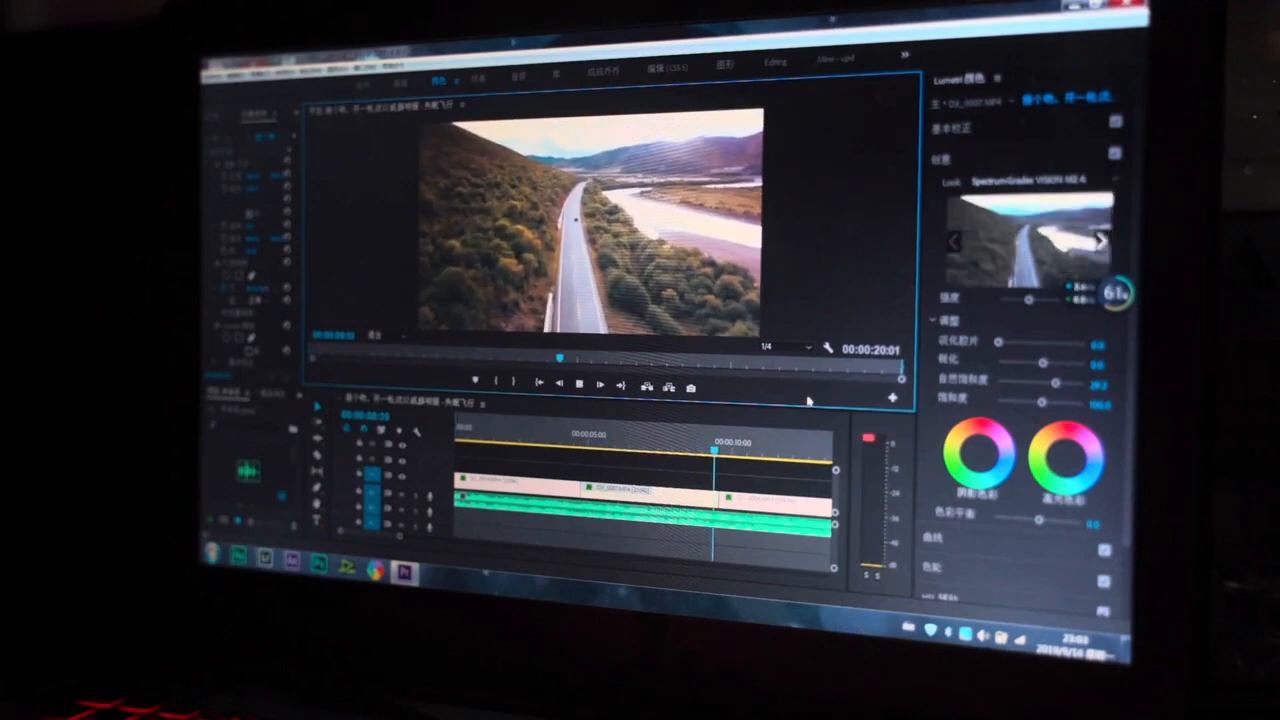
{"action": "key", "text": "space"}
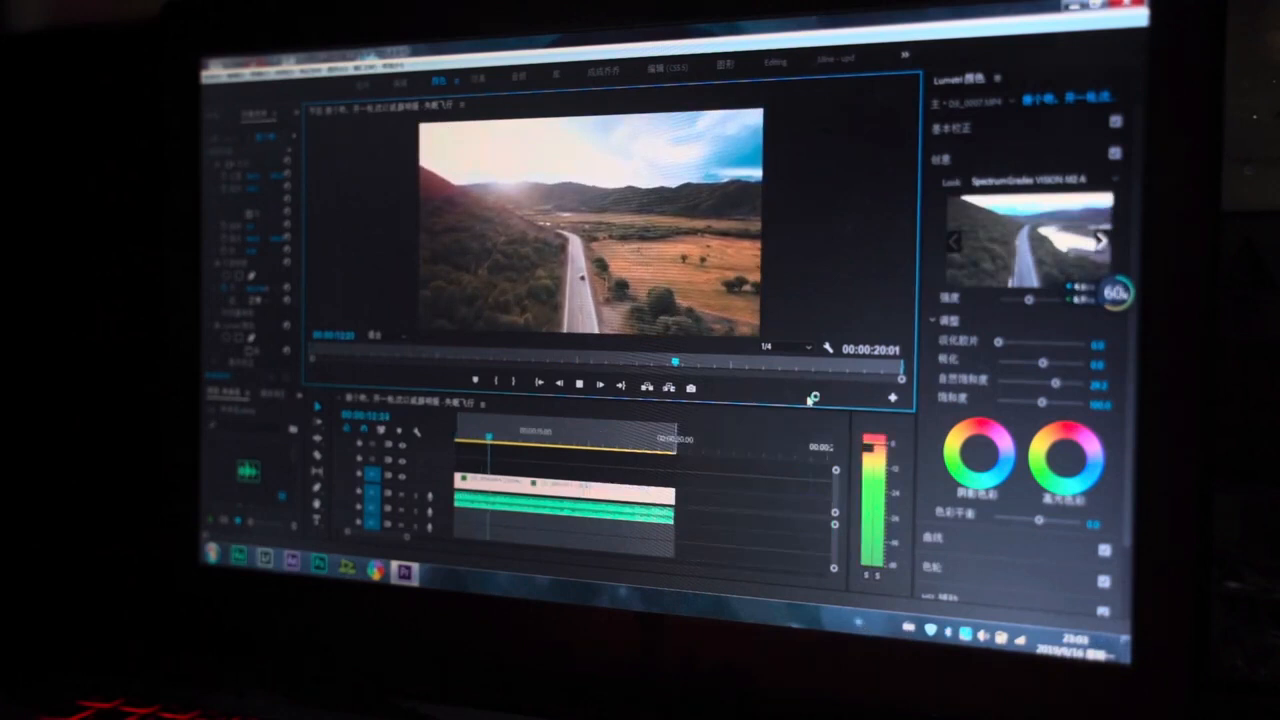
{"action": "key", "text": "space"}
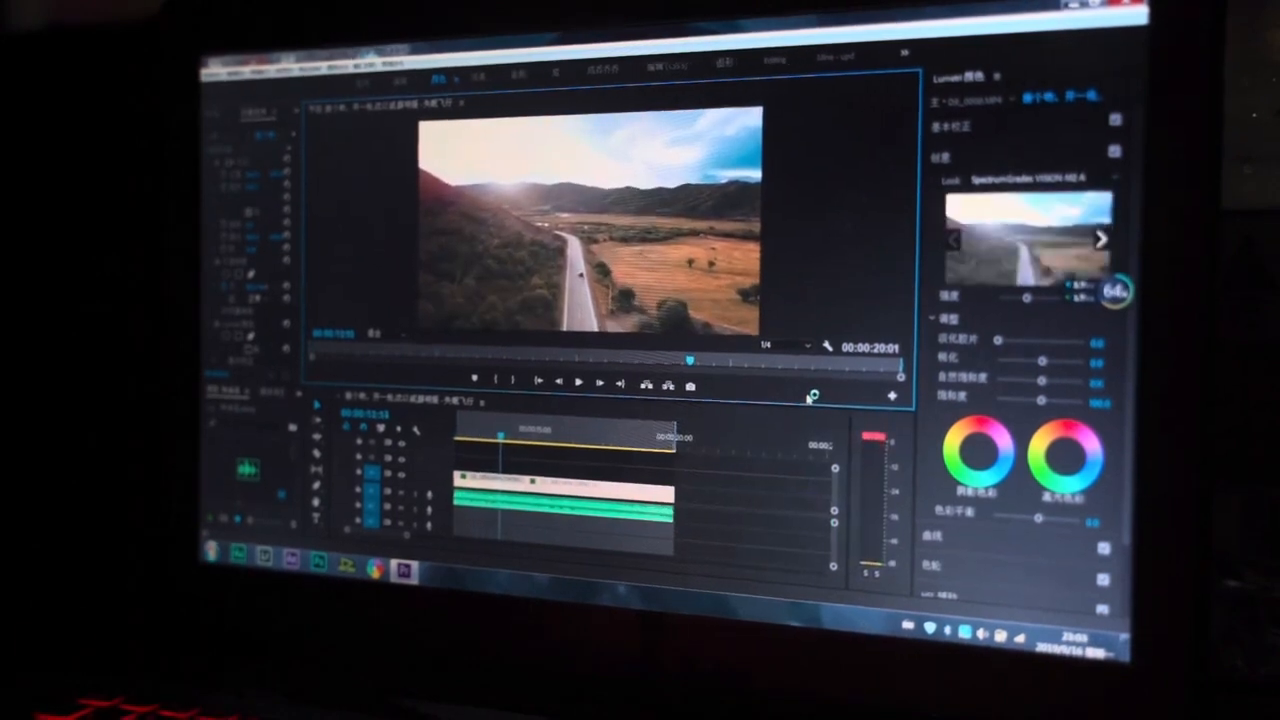
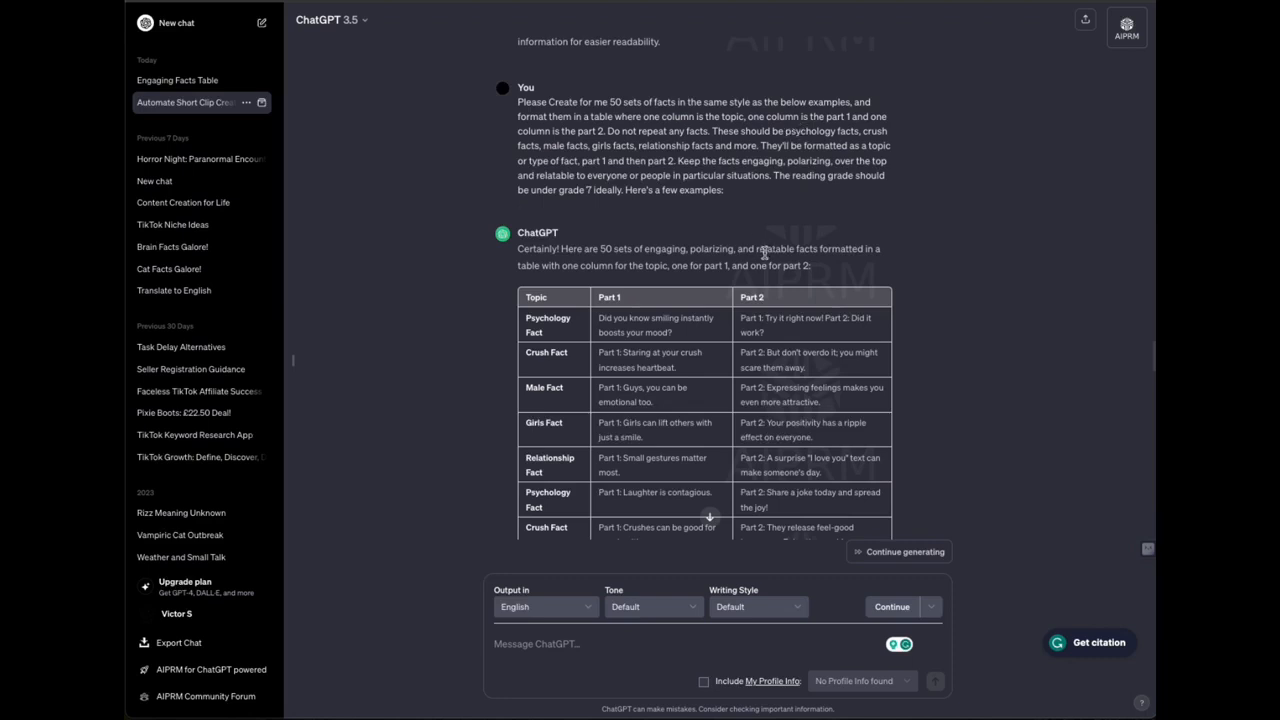
Step: Review the ChatGPT table of two-part facts, and switch to the blank mobile video design in Canva
{"action": "scroll", "coordinate": [764, 253], "scroll_direction": "down", "scroll_amount": 2}
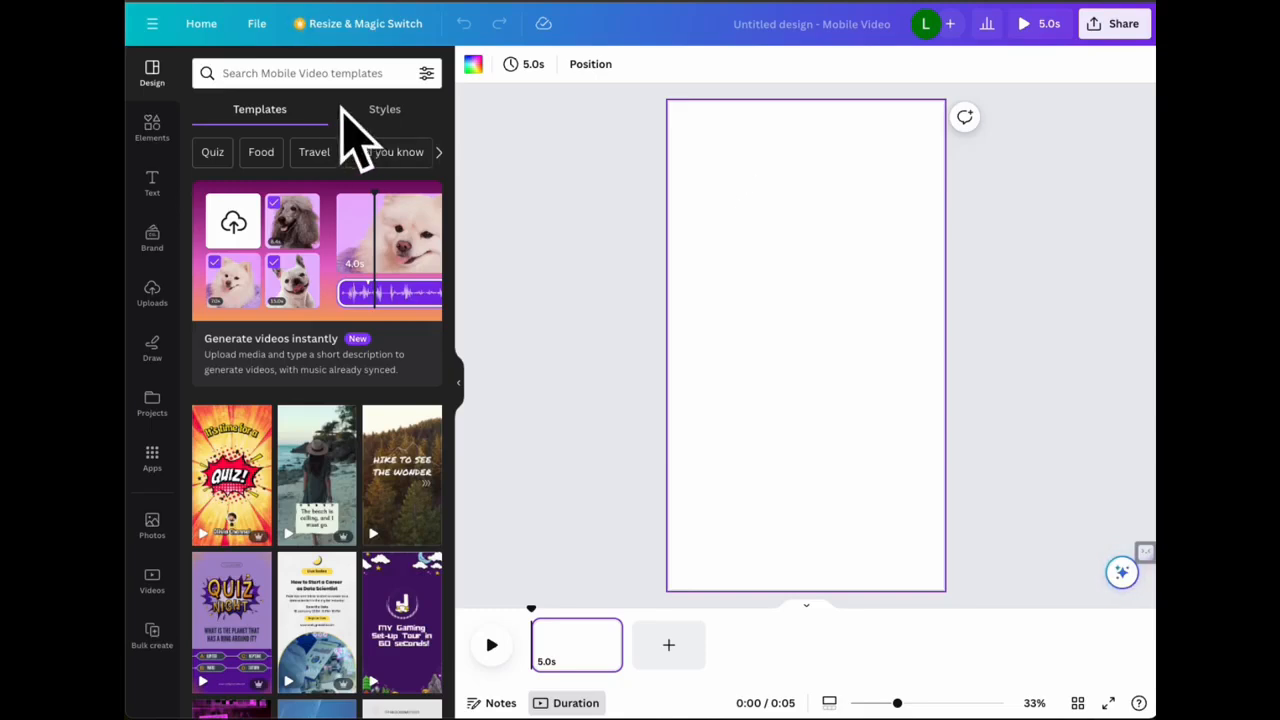
{"action": "left_click", "coordinate": [310, 74]}
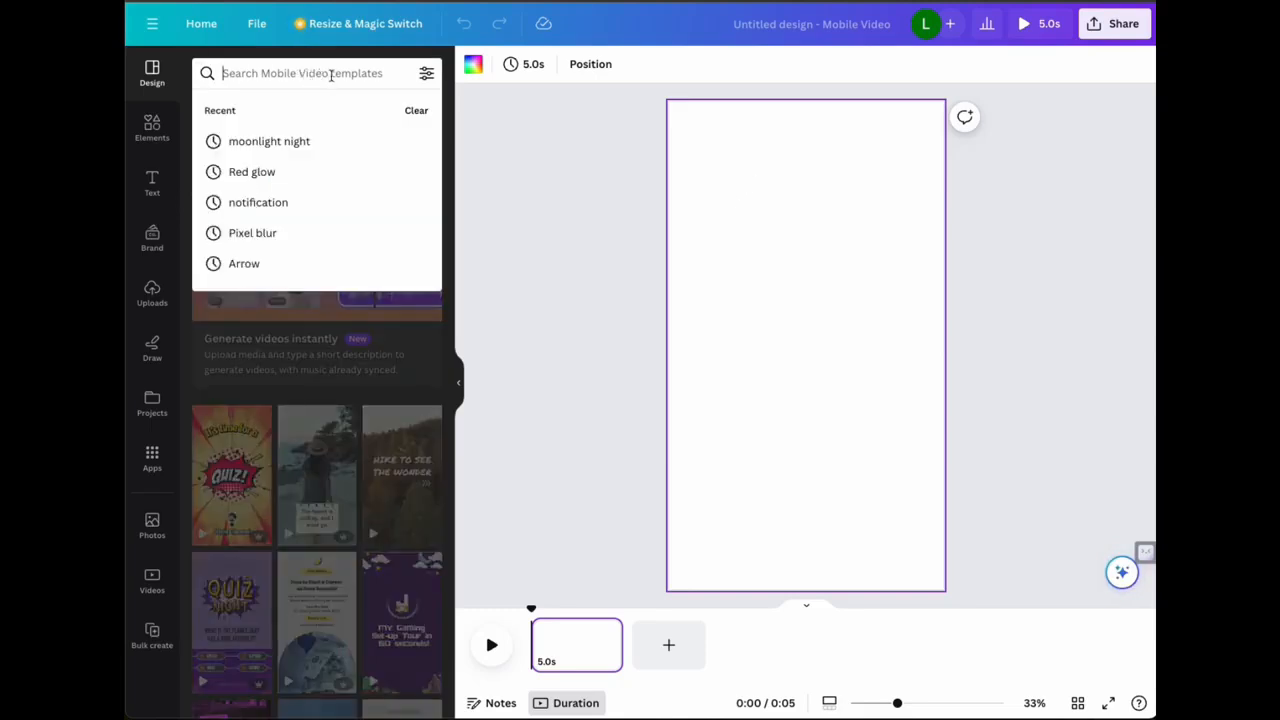
{"action": "left_click", "coordinate": [562, 160]}
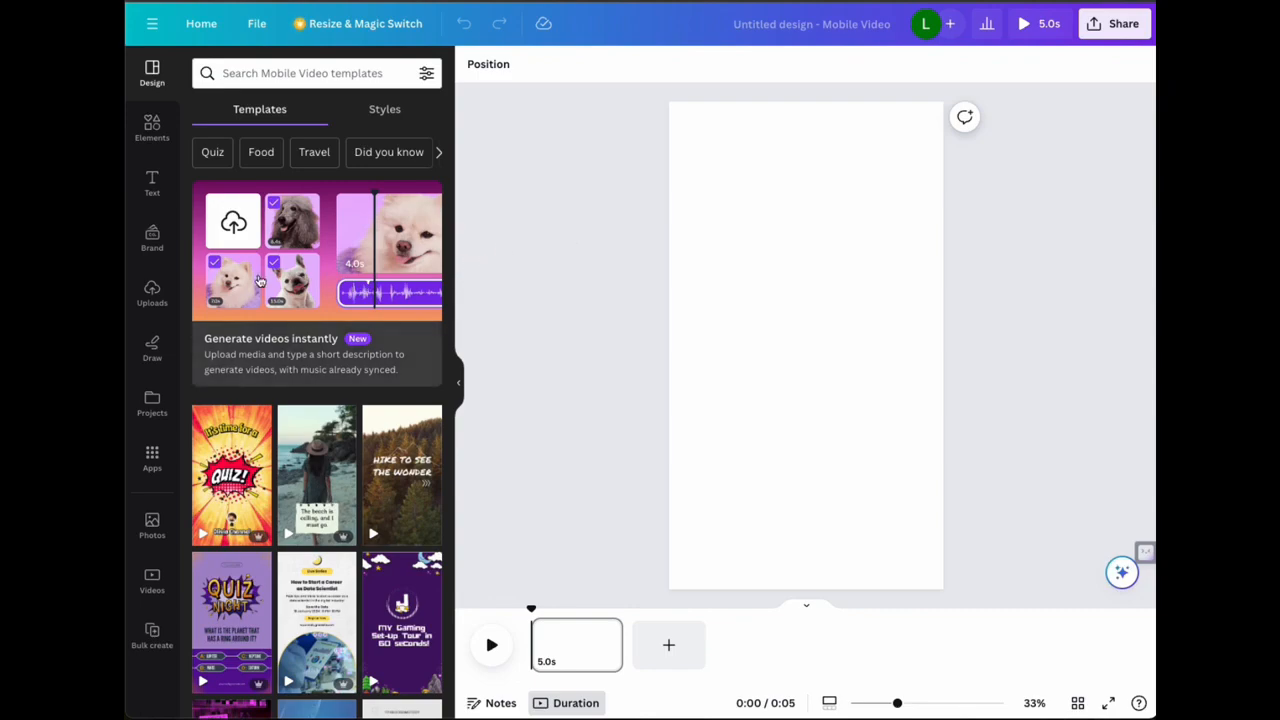
Step: Add the 32-second beach sunset video from Canva's video library and enlarge it to cover the whole page
{"action": "left_click", "coordinate": [140, 468]}
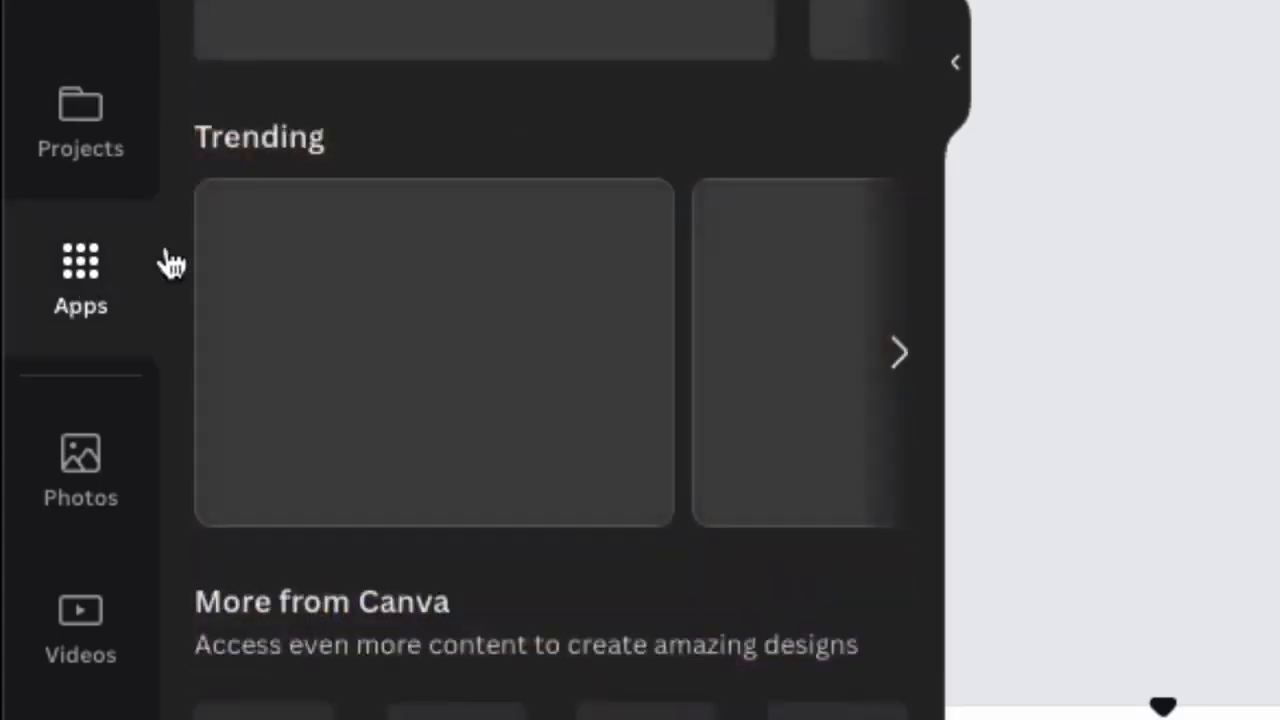
{"action": "scroll", "coordinate": [502, 250], "scroll_direction": "down", "scroll_amount": 2}
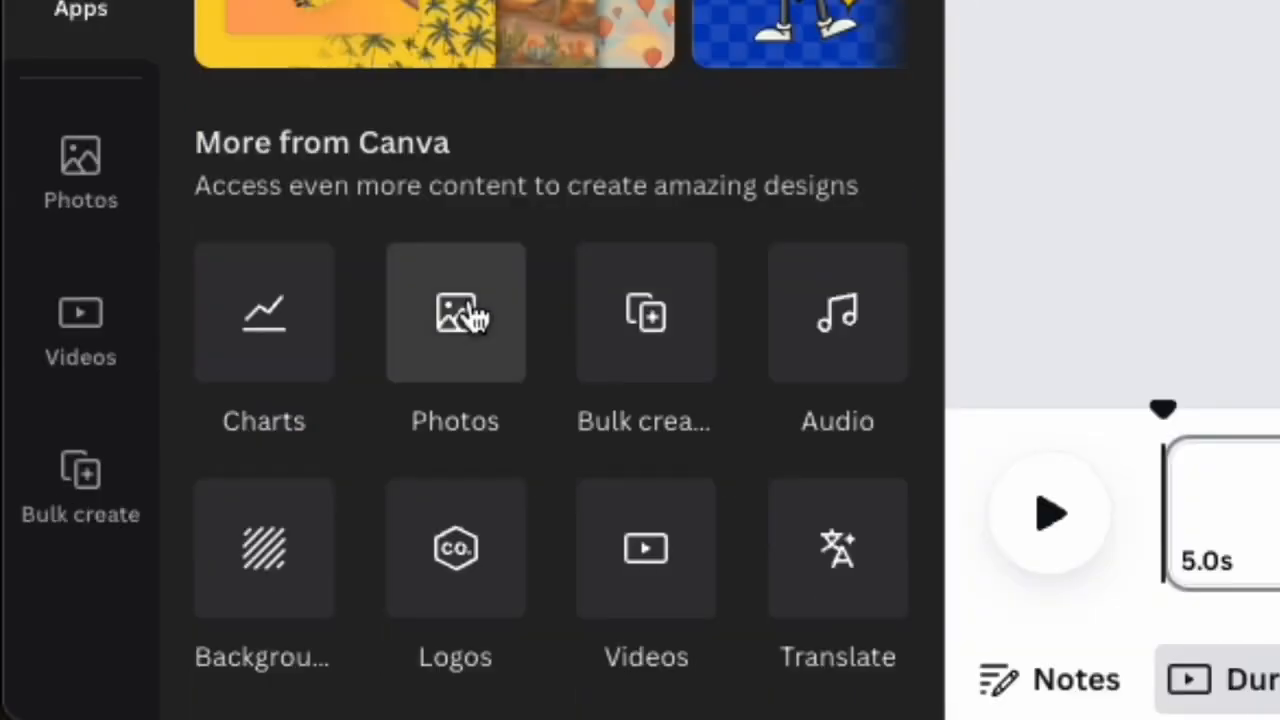
{"action": "left_click", "coordinate": [657, 589]}
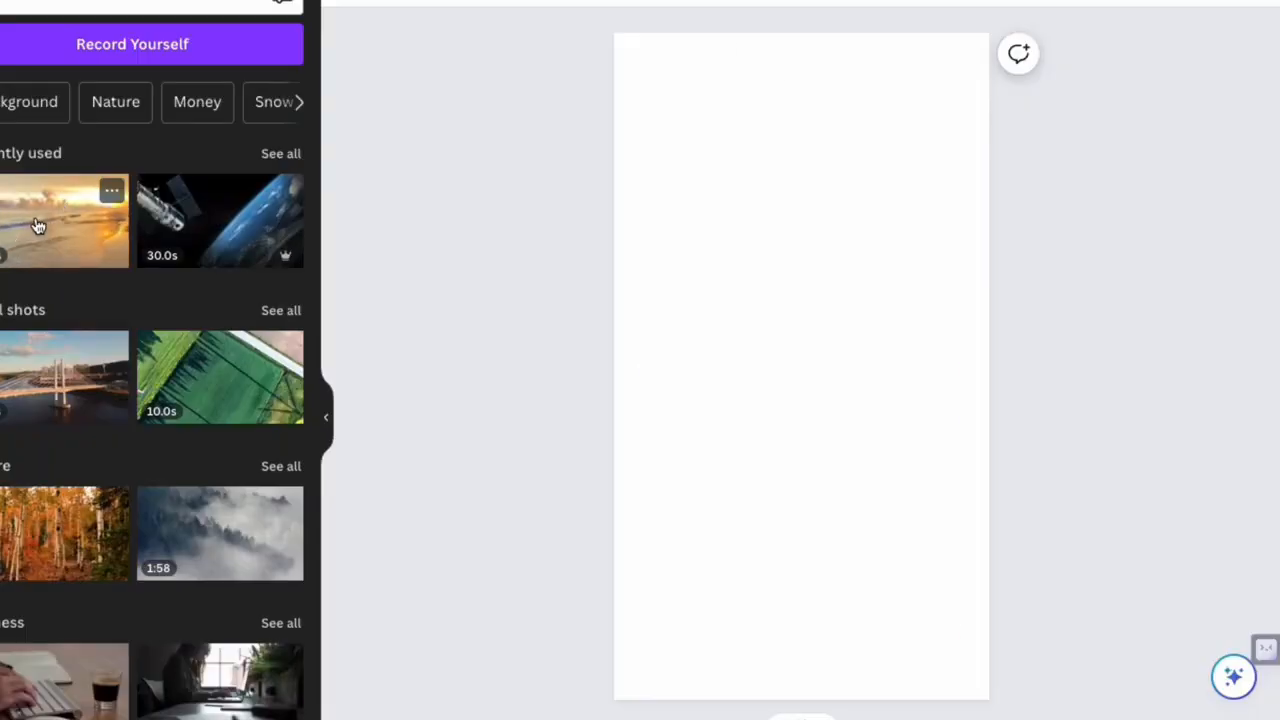
{"action": "left_click", "coordinate": [36, 225]}
{"action": "left_click_drag", "start_coordinate": [650, 99], "coordinate": [614, 33]}
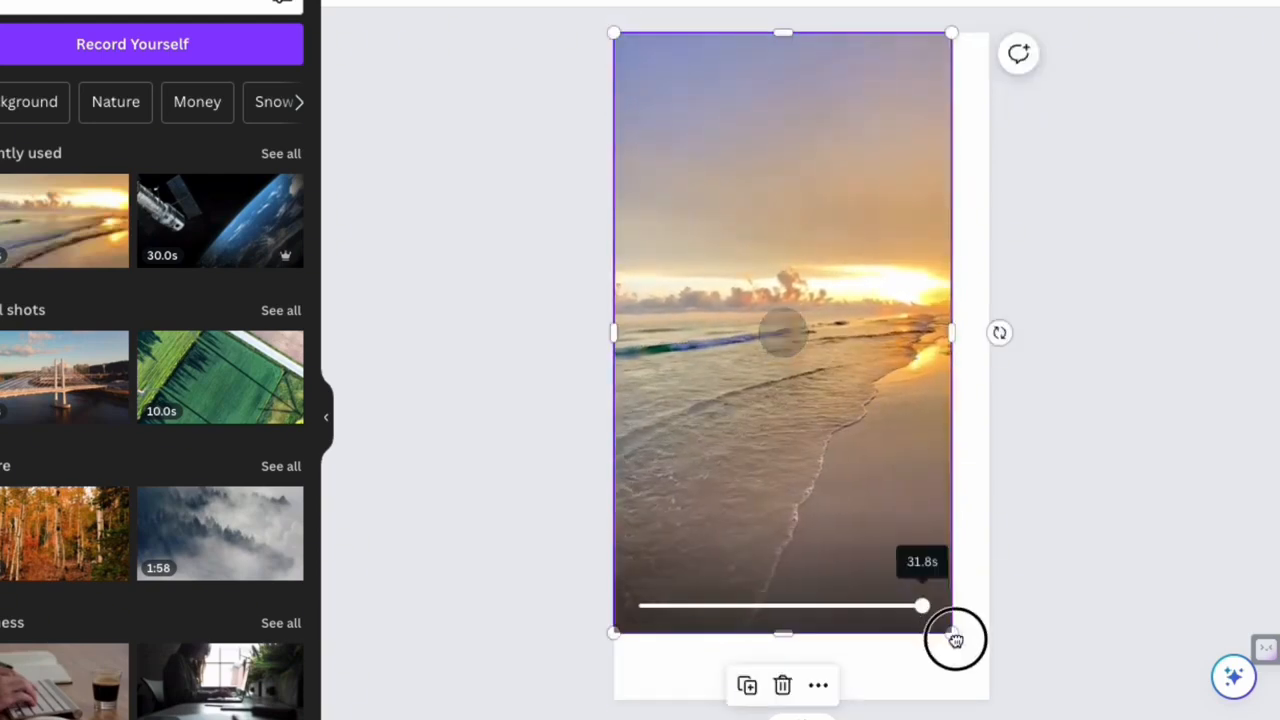
{"action": "left_click_drag", "start_coordinate": [970, 663], "coordinate": [997, 697]}
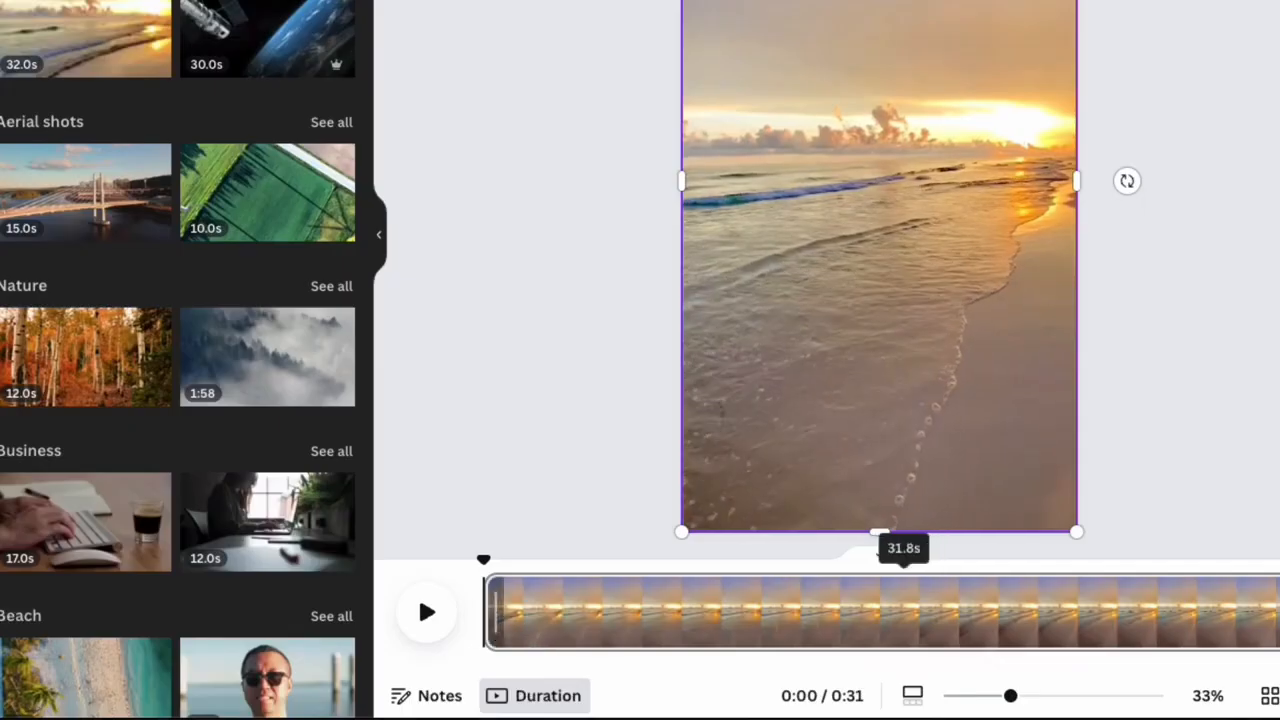
Step: Trim the beach sunset clip to 6.0 seconds and select the video on the page
{"action": "left_click_drag", "start_coordinate": [1252, 622], "coordinate": [573, 643]}
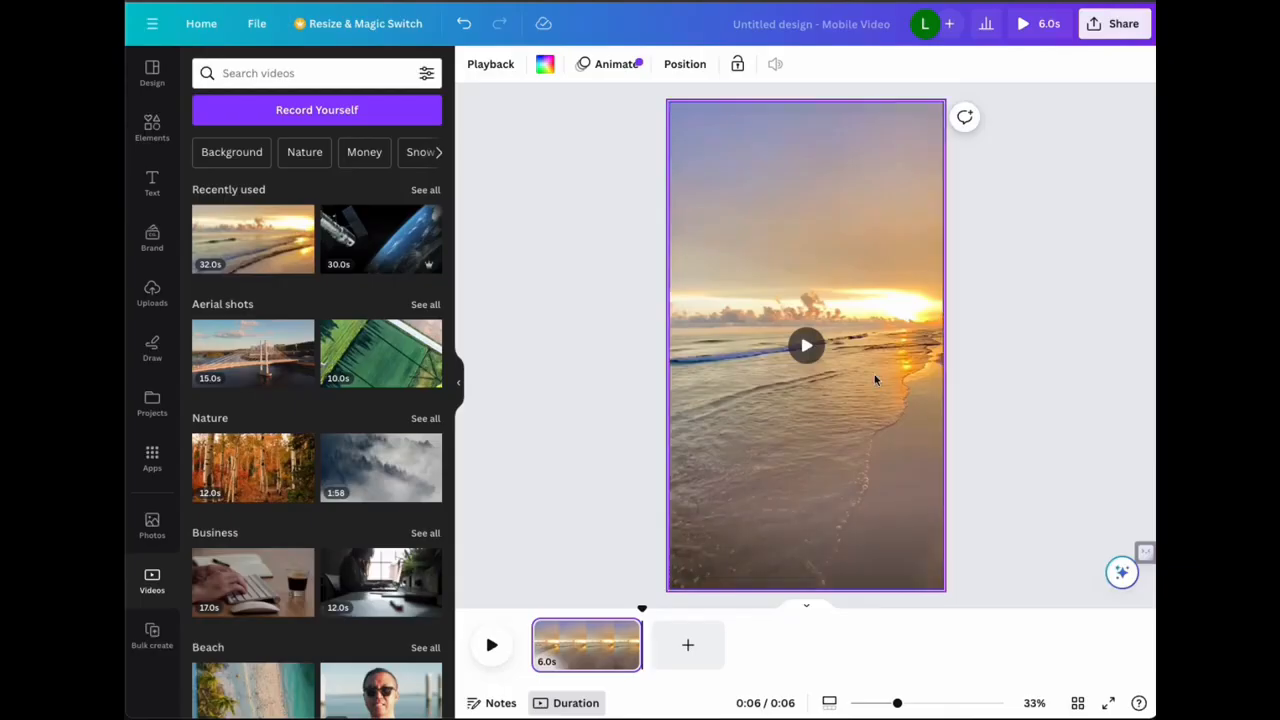
{"action": "left_click", "coordinate": [853, 451]}
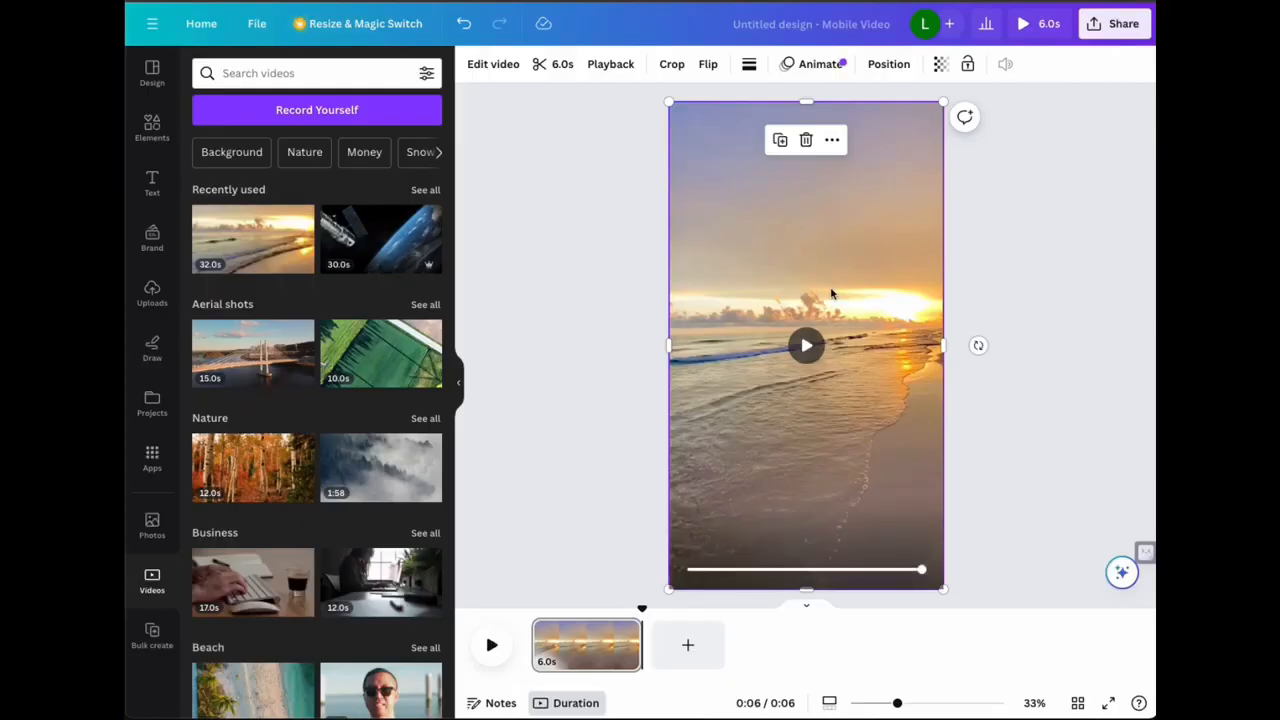
{"action": "mouse_move", "coordinate": [429, 264]}
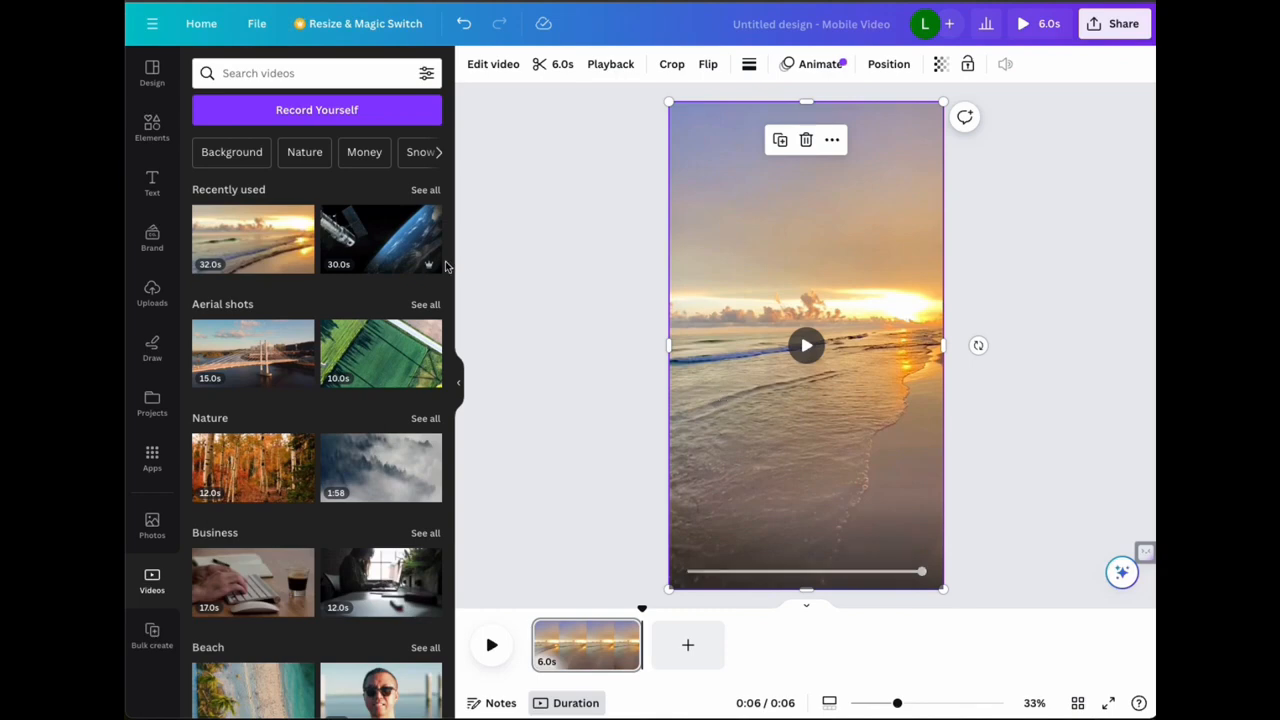
Step: Add a heading reading "topic" over the beach video and place it in the upper sky area
{"action": "mouse_move", "coordinate": [376, 360]}
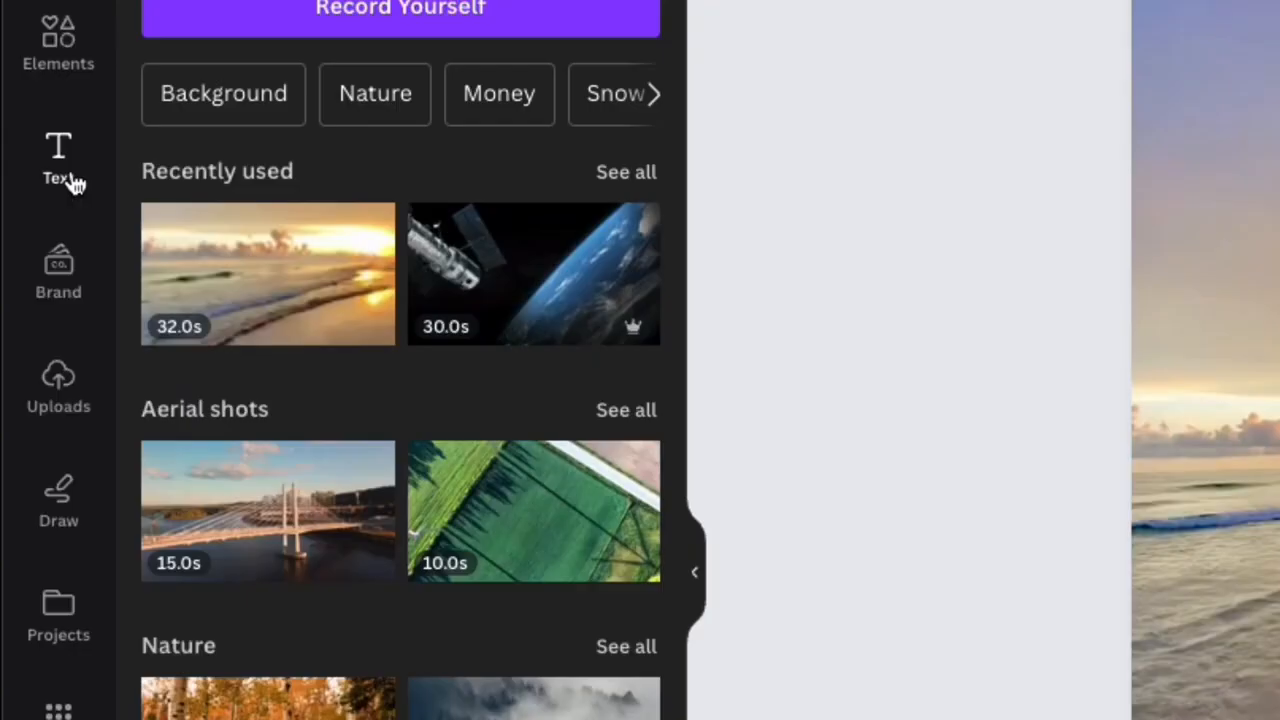
{"action": "left_click", "coordinate": [74, 181]}
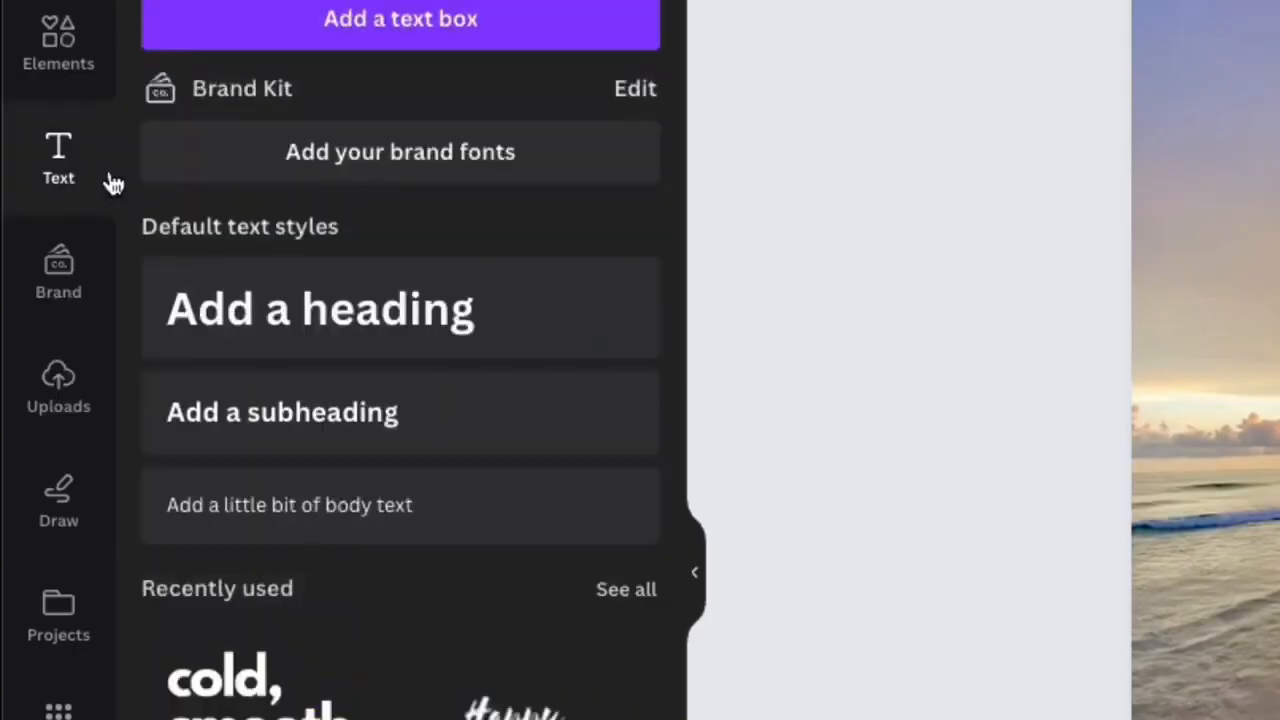
{"action": "left_click", "coordinate": [375, 335]}
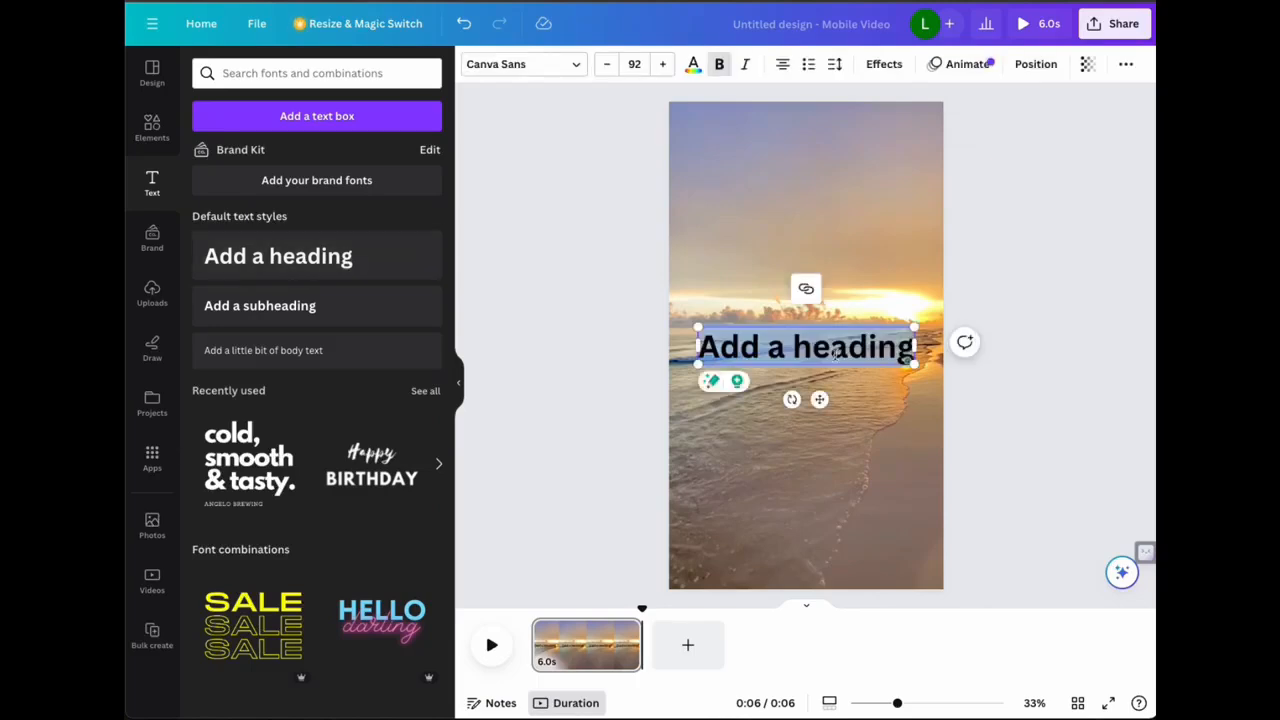
{"action": "double_click", "coordinate": [836, 352]}
{"action": "type", "text": "topicd"}
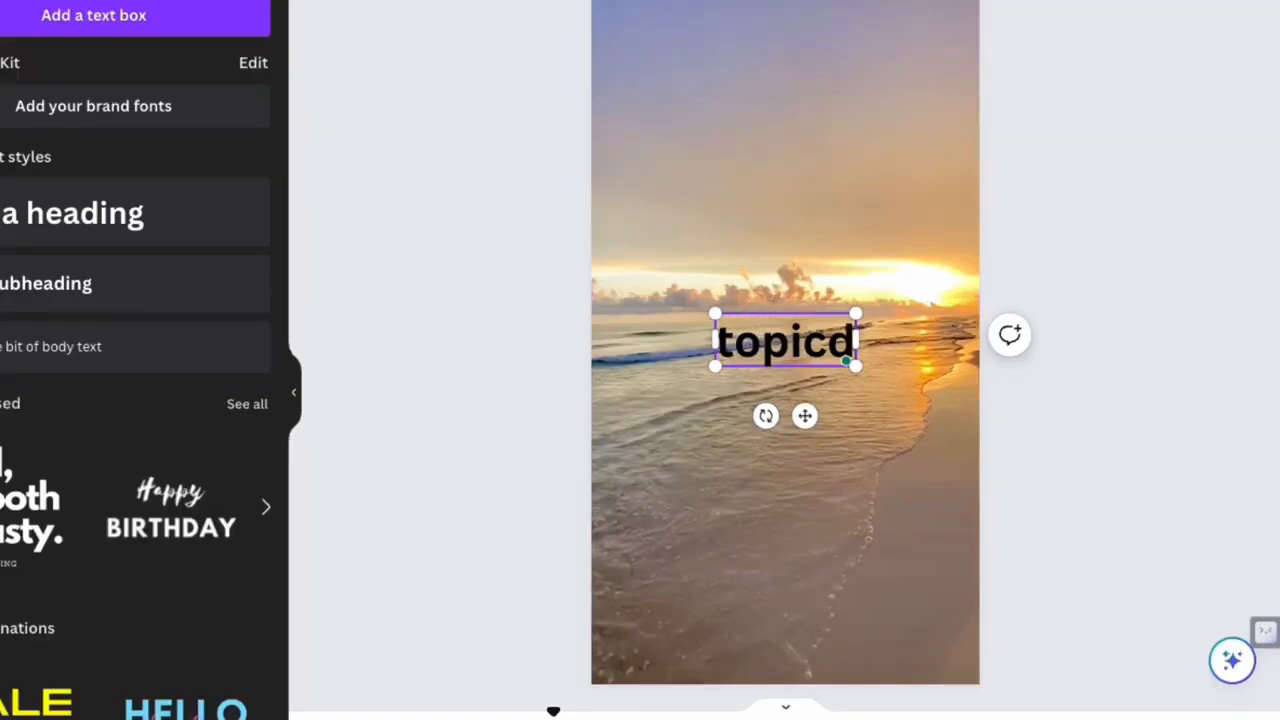
{"action": "key", "text": "BackSpace"}
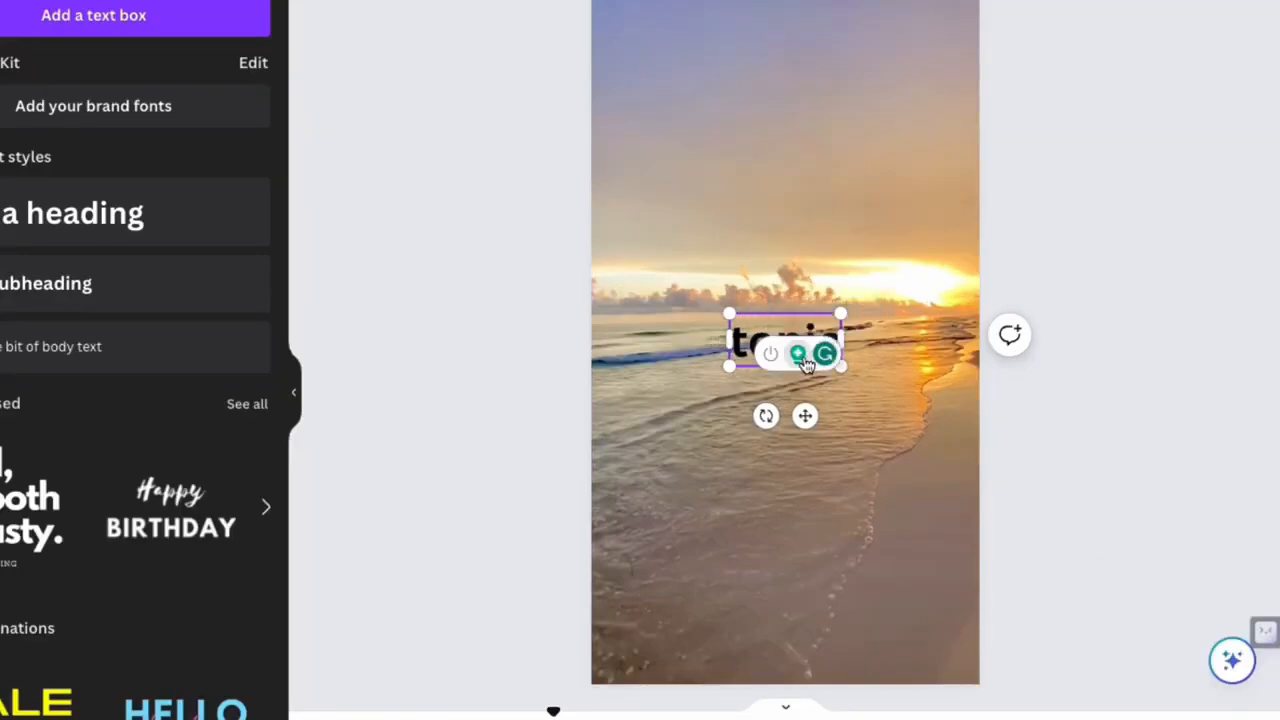
{"action": "left_click", "coordinate": [845, 392]}
{"action": "left_click", "coordinate": [832, 350]}
{"action": "left_click_drag", "start_coordinate": [832, 350], "coordinate": [835, 215]}
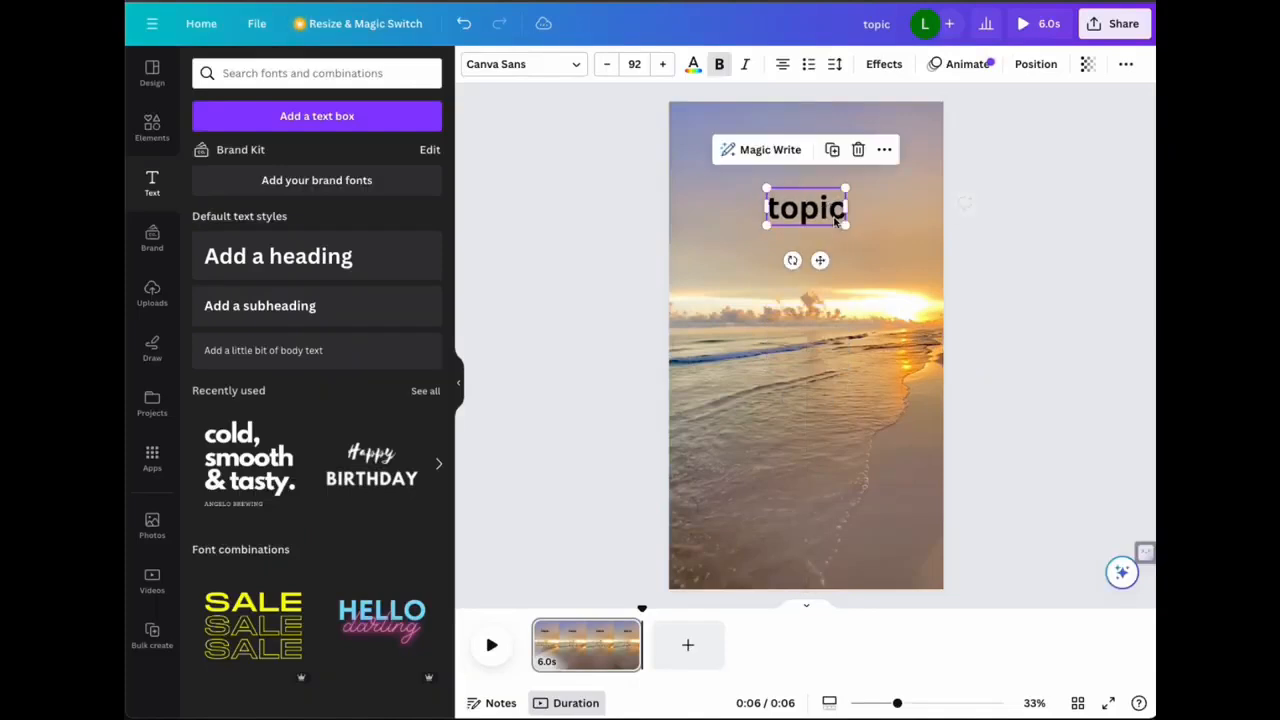
Step: Reduce the font size of the "topic" heading to 73
{"action": "left_click", "coordinate": [606, 68]}
{"action": "left_click", "coordinate": [606, 68]}
{"action": "left_click", "coordinate": [606, 68]}
{"action": "left_click", "coordinate": [606, 68]}
{"action": "left_click", "coordinate": [606, 68]}
{"action": "left_click", "coordinate": [606, 68]}
{"action": "left_click", "coordinate": [606, 68]}
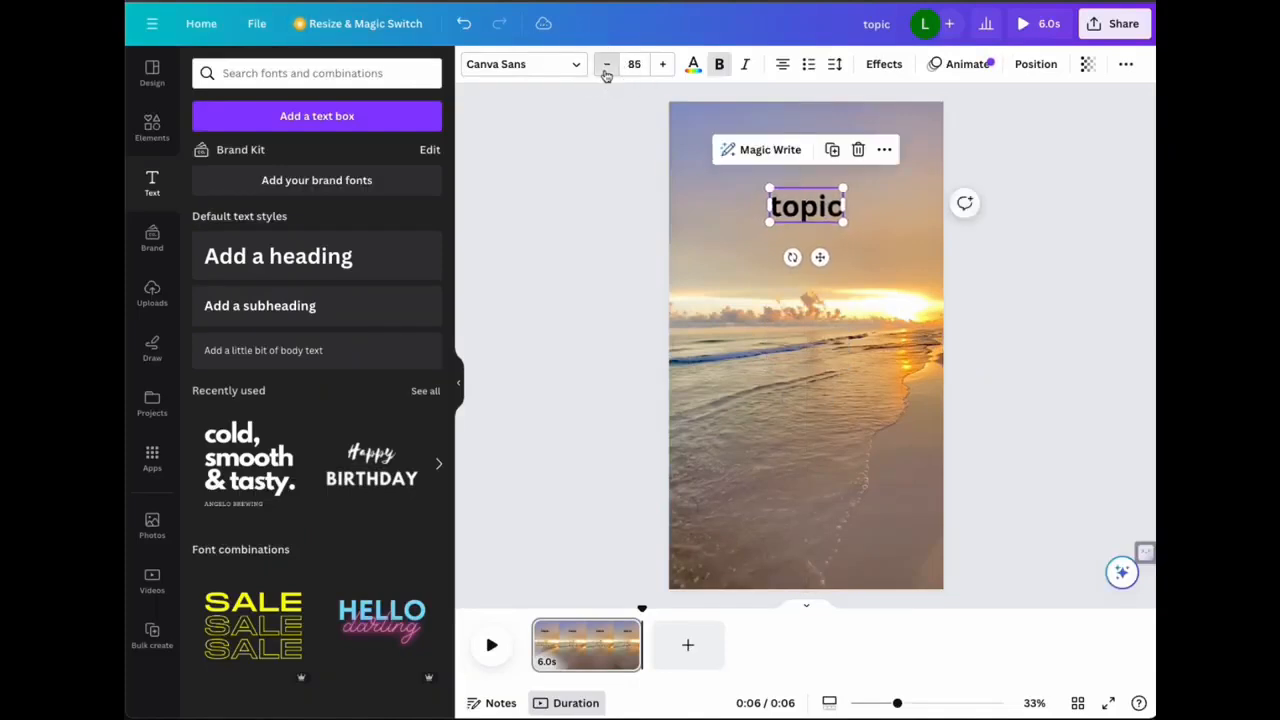
{"action": "left_click", "coordinate": [606, 68]}
{"action": "left_click", "coordinate": [606, 68]}
{"action": "left_click", "coordinate": [606, 68]}
{"action": "left_click", "coordinate": [606, 68]}
{"action": "left_click", "coordinate": [606, 68]}
{"action": "left_click", "coordinate": [606, 68]}
{"action": "left_click", "coordinate": [606, 68]}
{"action": "left_click", "coordinate": [606, 68]}
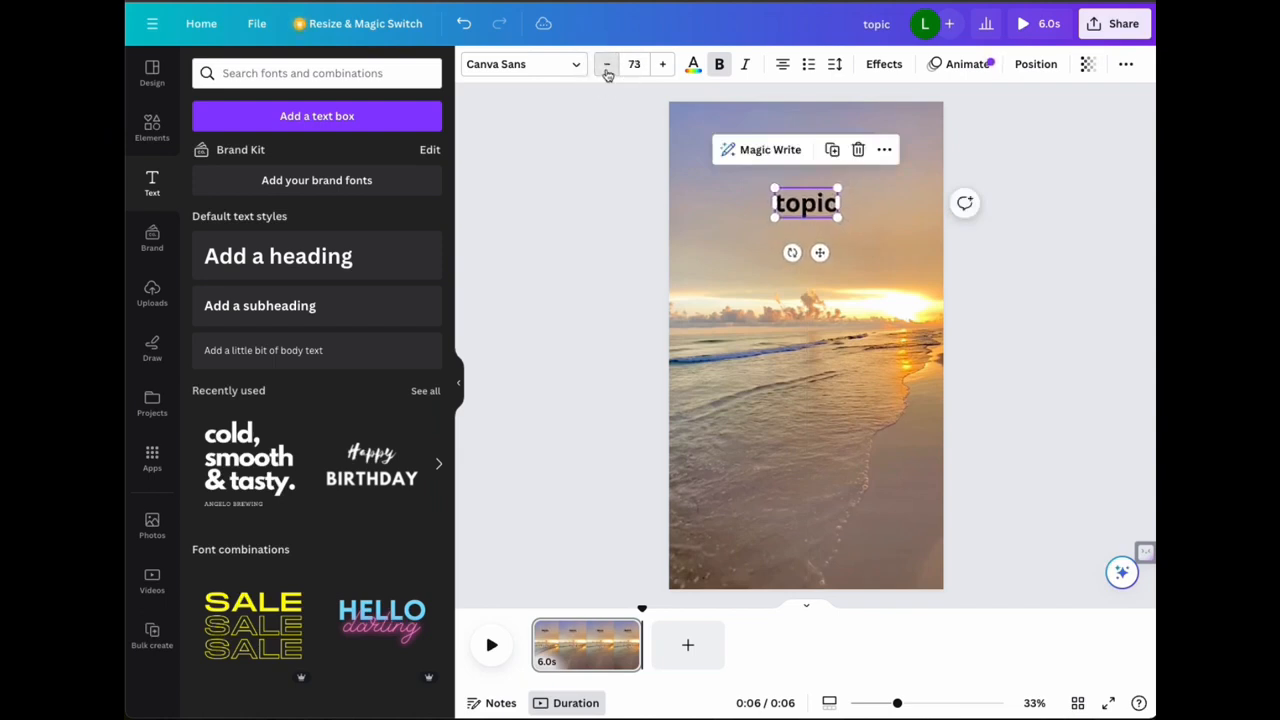
Step: Reduce the "topic" heading's font size to 70 and change its font to Anton
{"action": "left_click", "coordinate": [606, 68]}
{"action": "left_click", "coordinate": [606, 68]}
{"action": "left_click", "coordinate": [878, 305]}
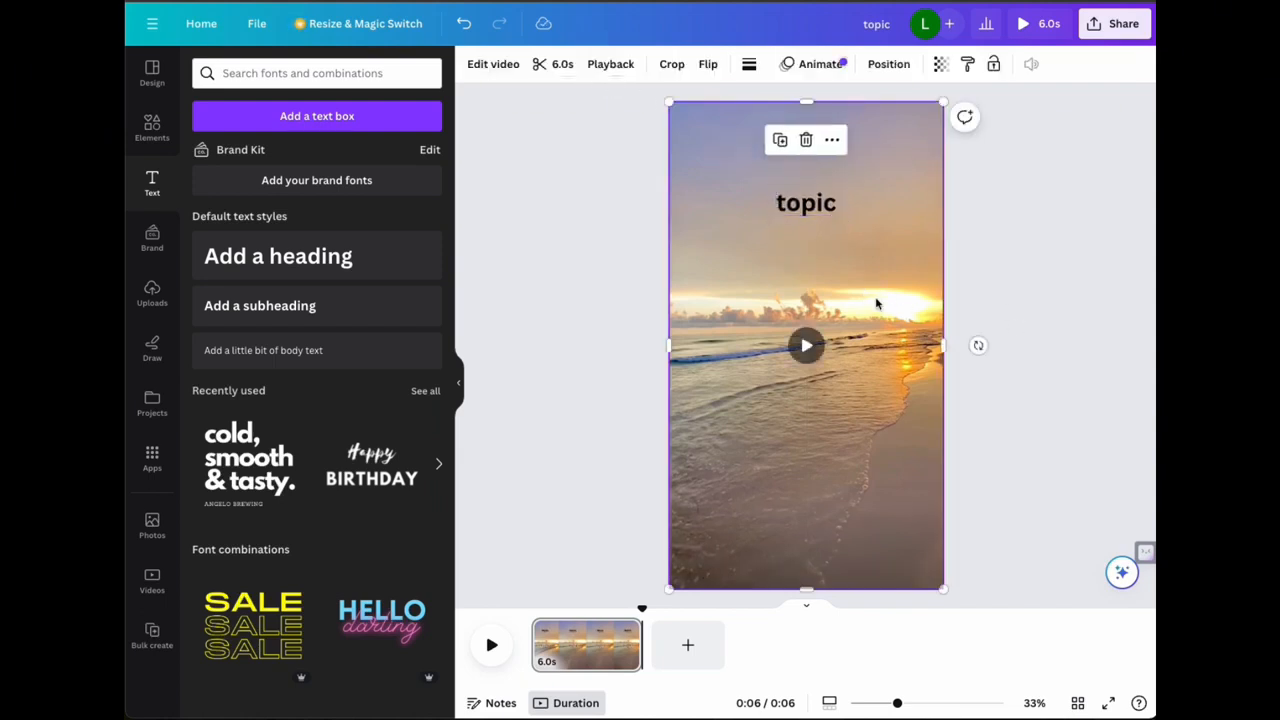
{"action": "left_click", "coordinate": [820, 208]}
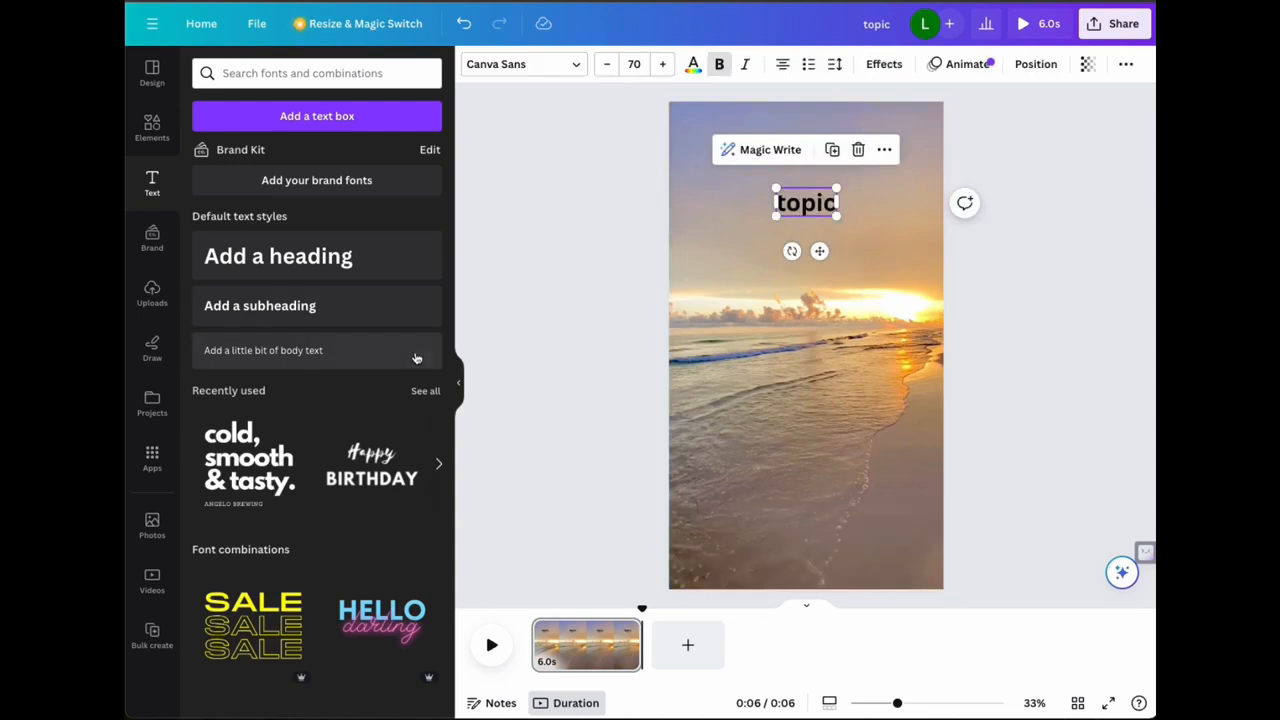
{"action": "left_click", "coordinate": [572, 64]}
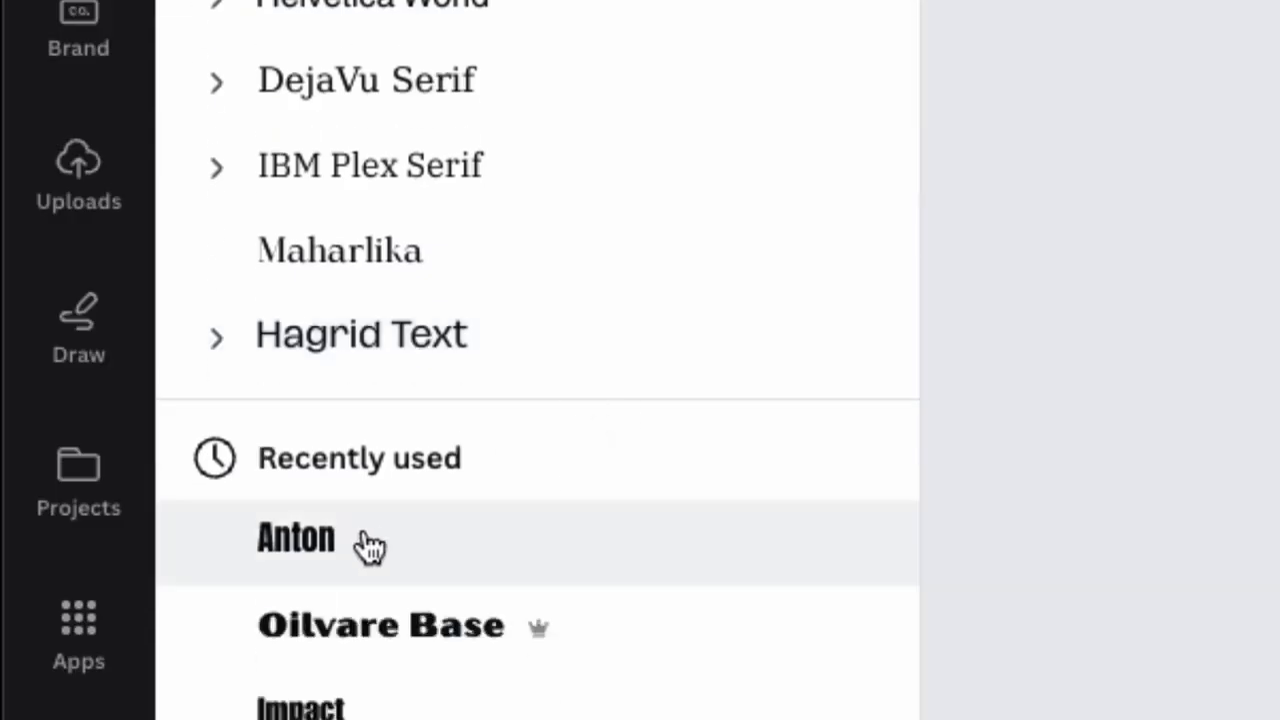
{"action": "left_click", "coordinate": [255, 484]}
{"action": "left_click", "coordinate": [808, 262]}
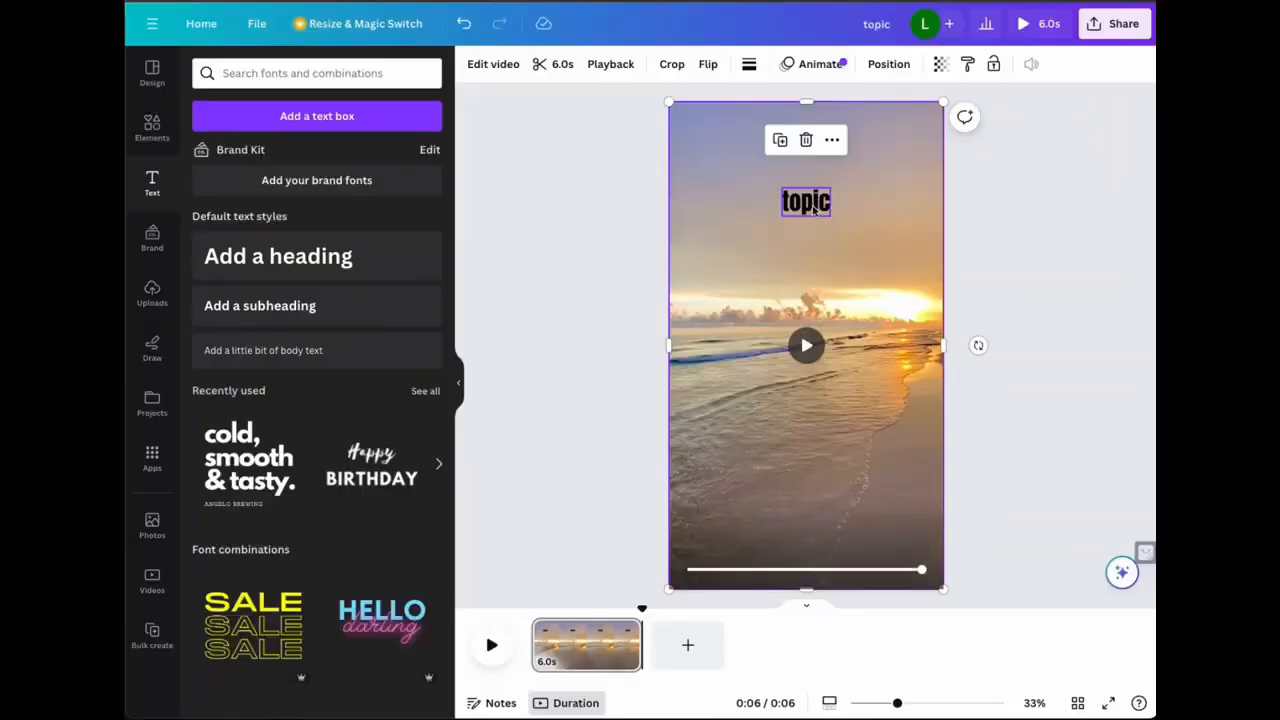
Step: Apply the Background text effect to the "topic" heading and make its text white
{"action": "left_click", "coordinate": [810, 208]}
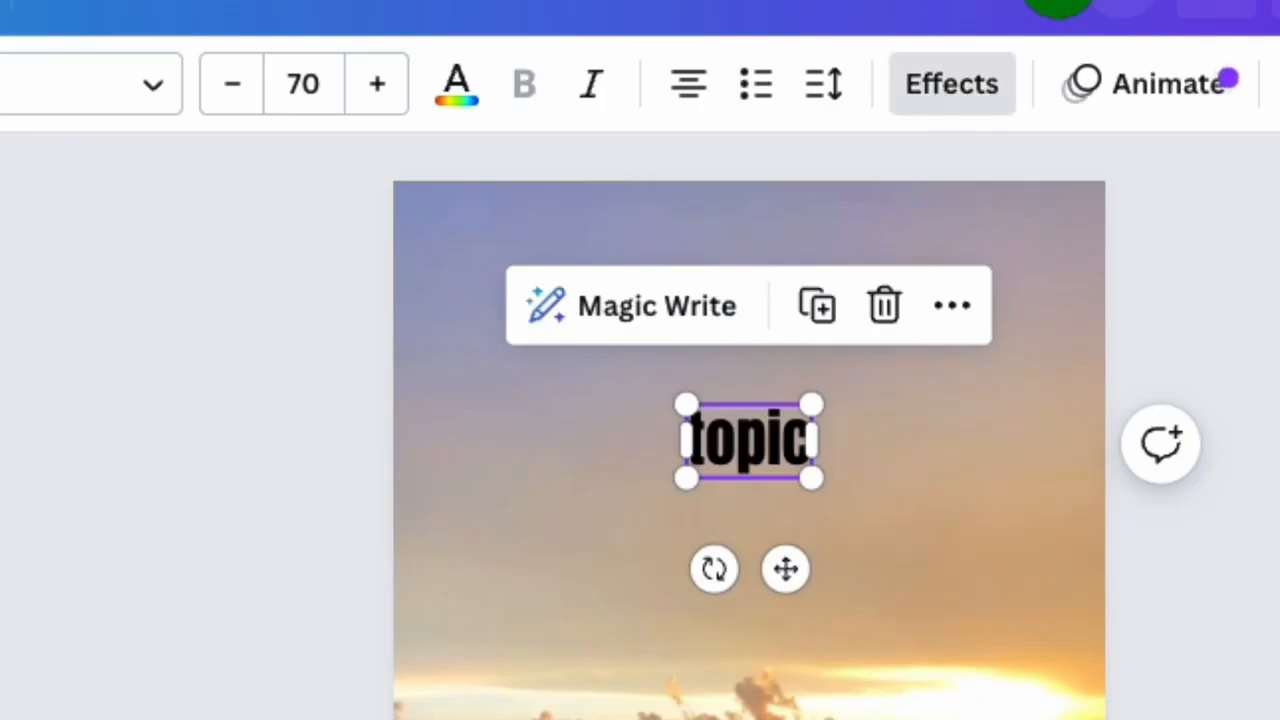
{"action": "left_click", "coordinate": [951, 84]}
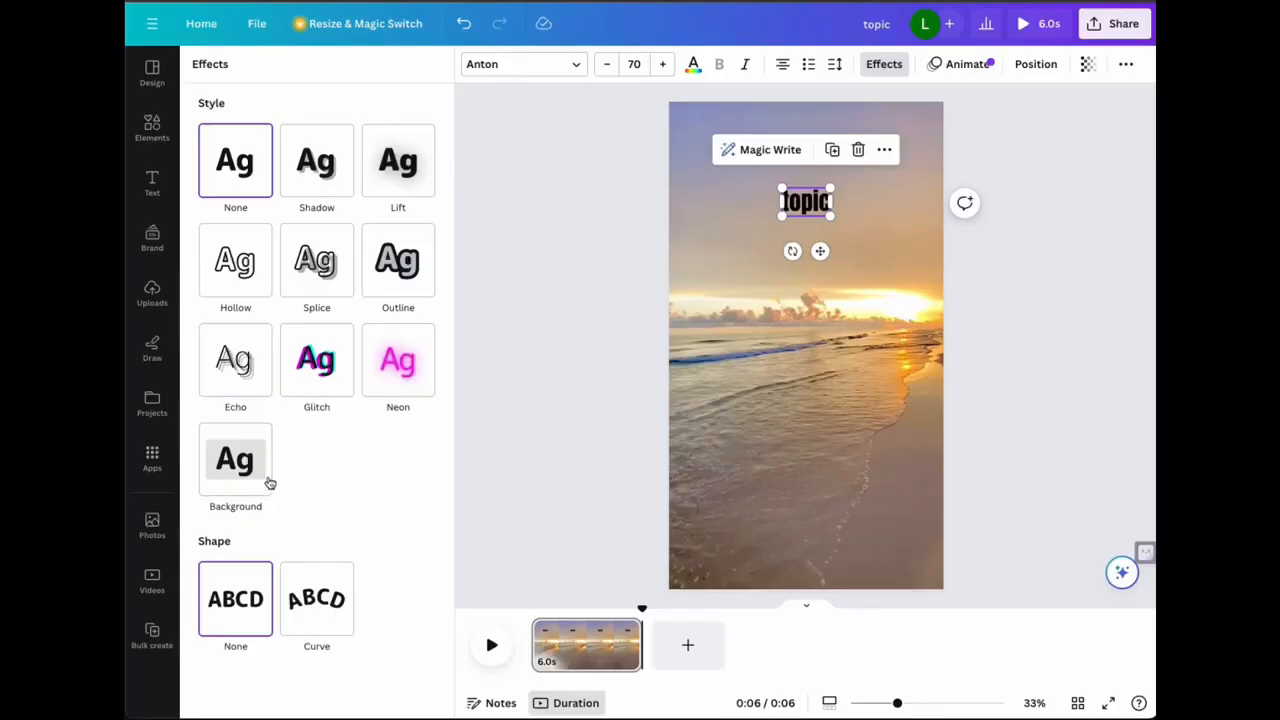
{"action": "left_click", "coordinate": [258, 476]}
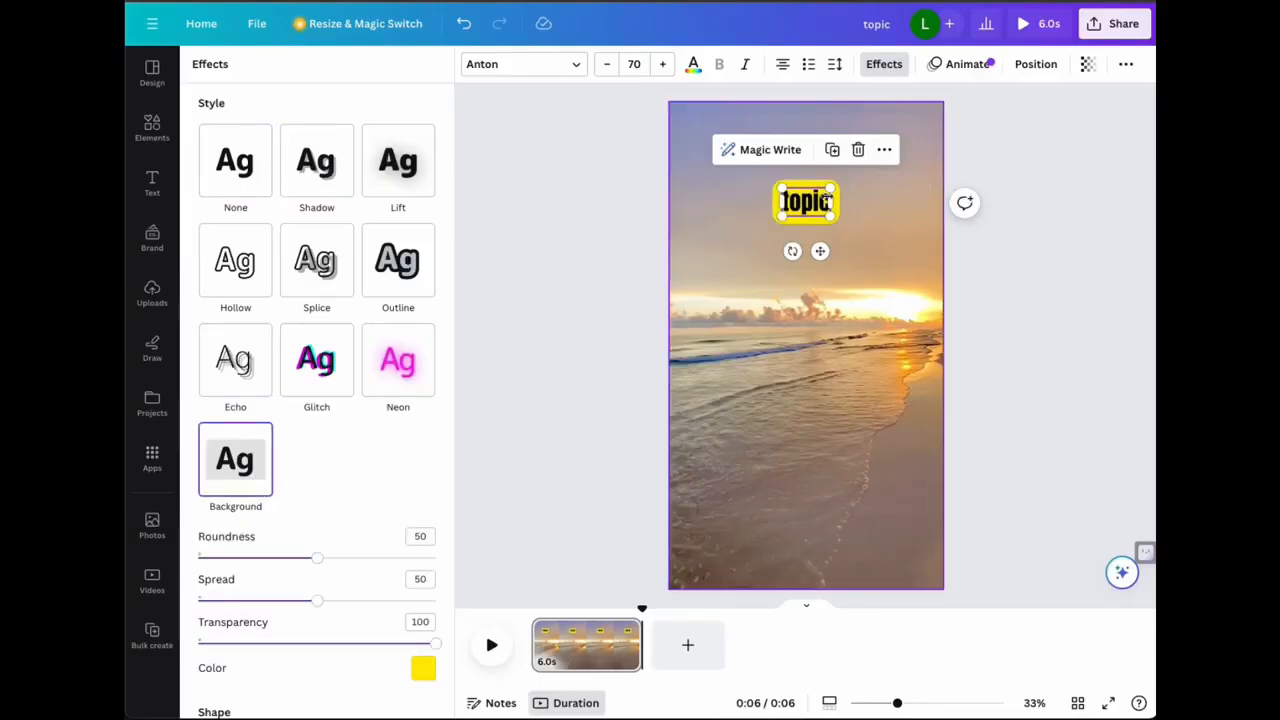
{"action": "left_click", "coordinate": [691, 66]}
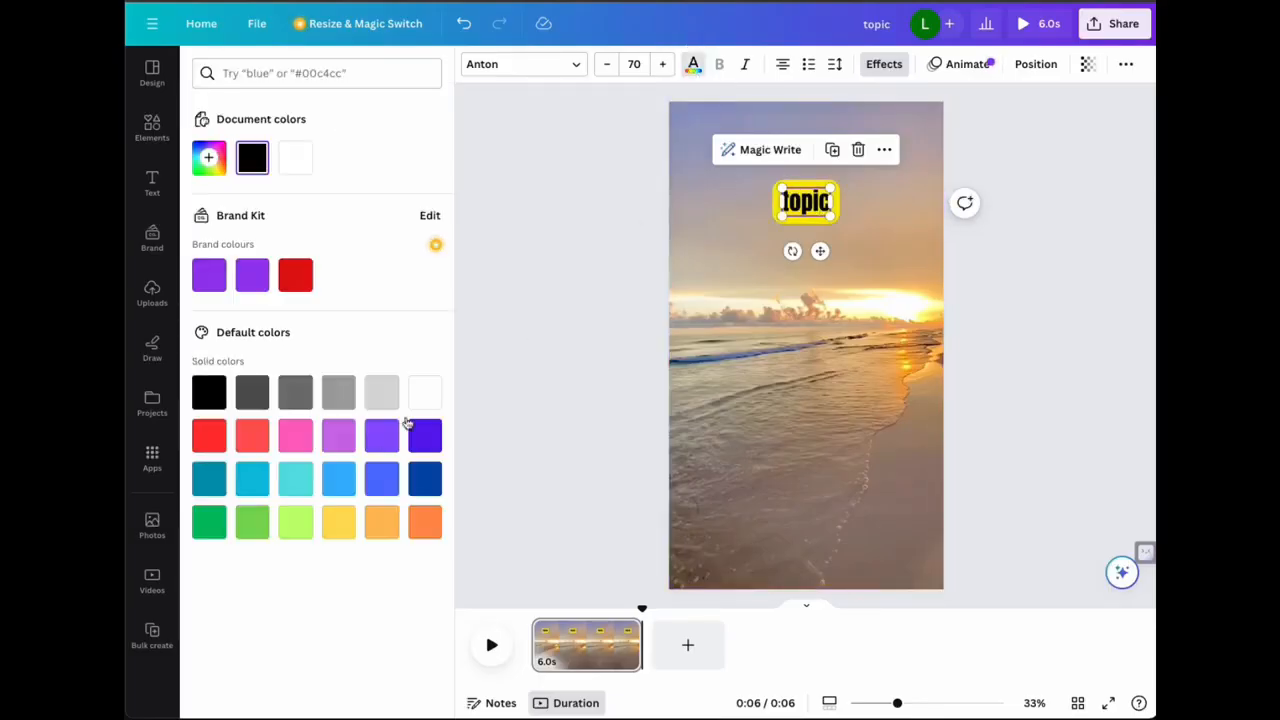
{"action": "left_click", "coordinate": [423, 391]}
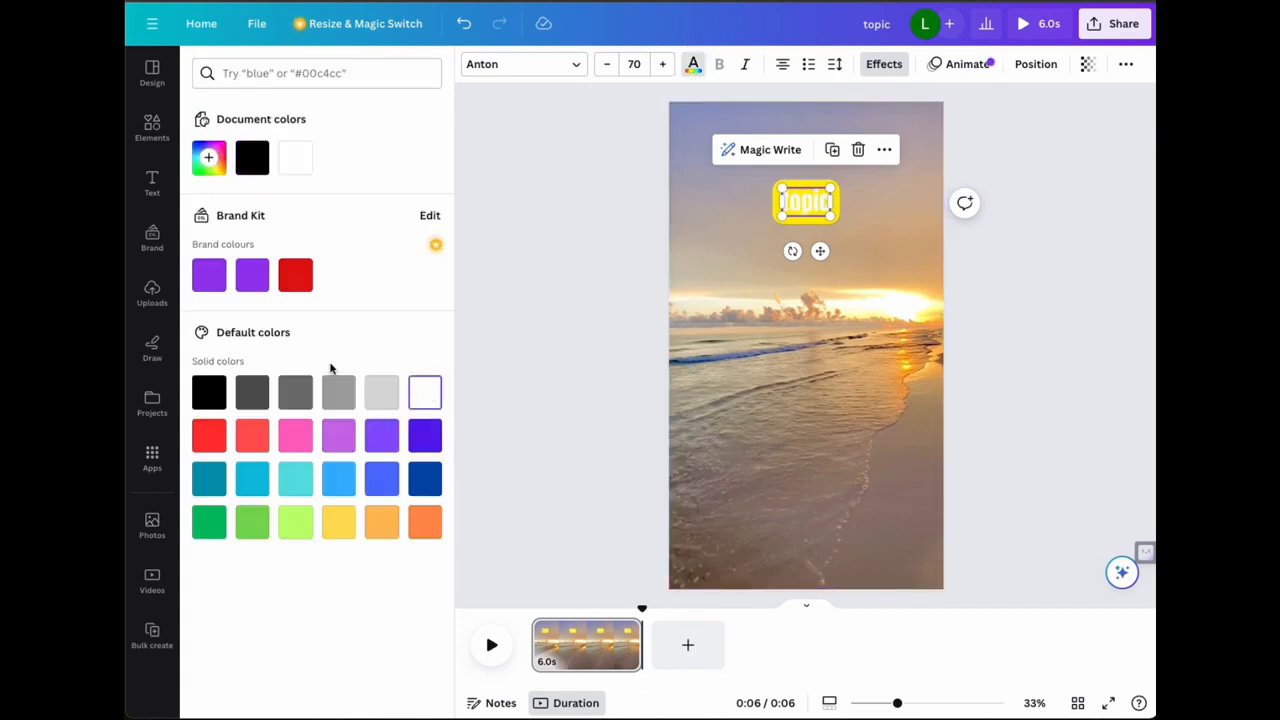
Step: Change the background colour behind the "topic" heading to black
{"action": "left_click", "coordinate": [820, 205]}
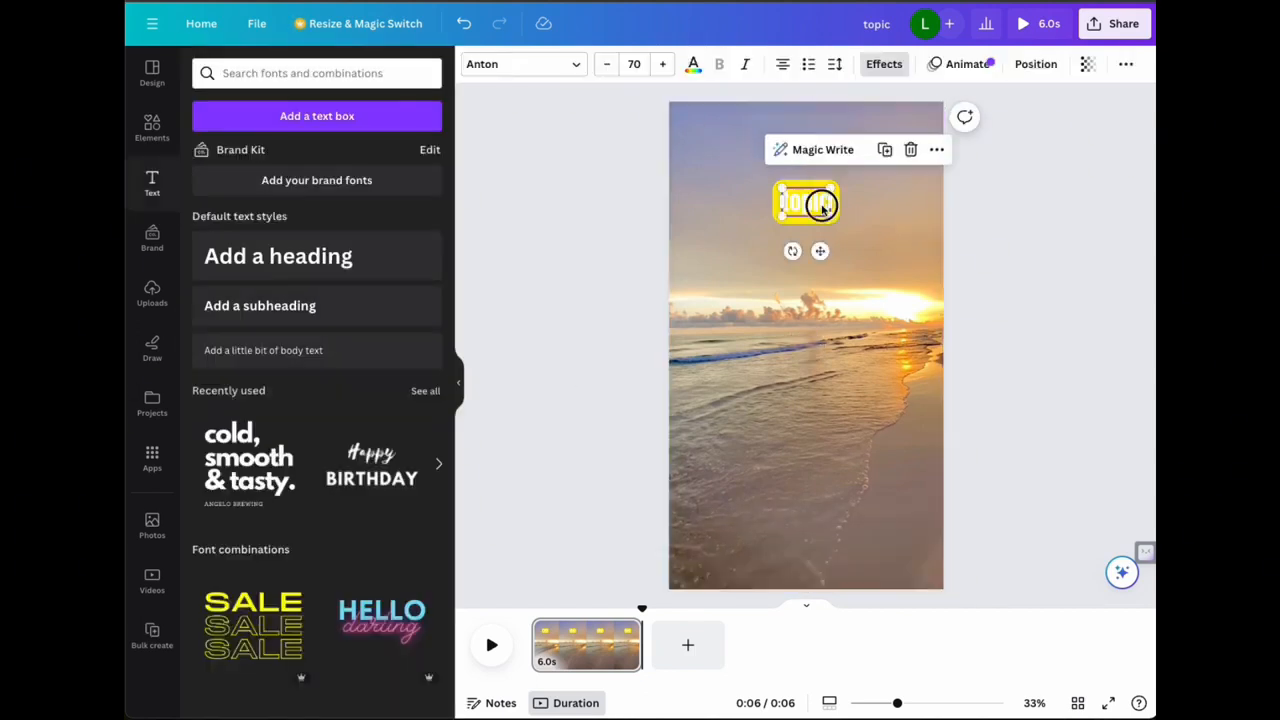
{"action": "left_click", "coordinate": [884, 64]}
{"action": "left_click", "coordinate": [258, 468]}
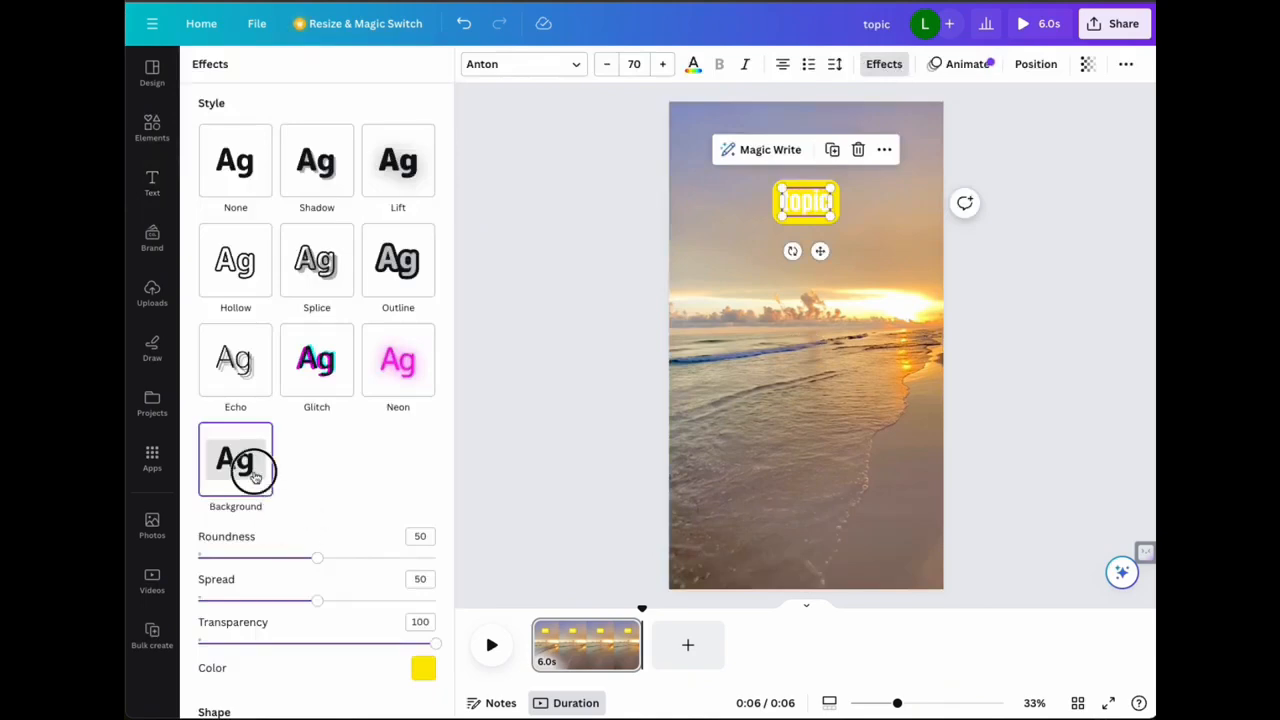
{"action": "left_click", "coordinate": [871, 257]}
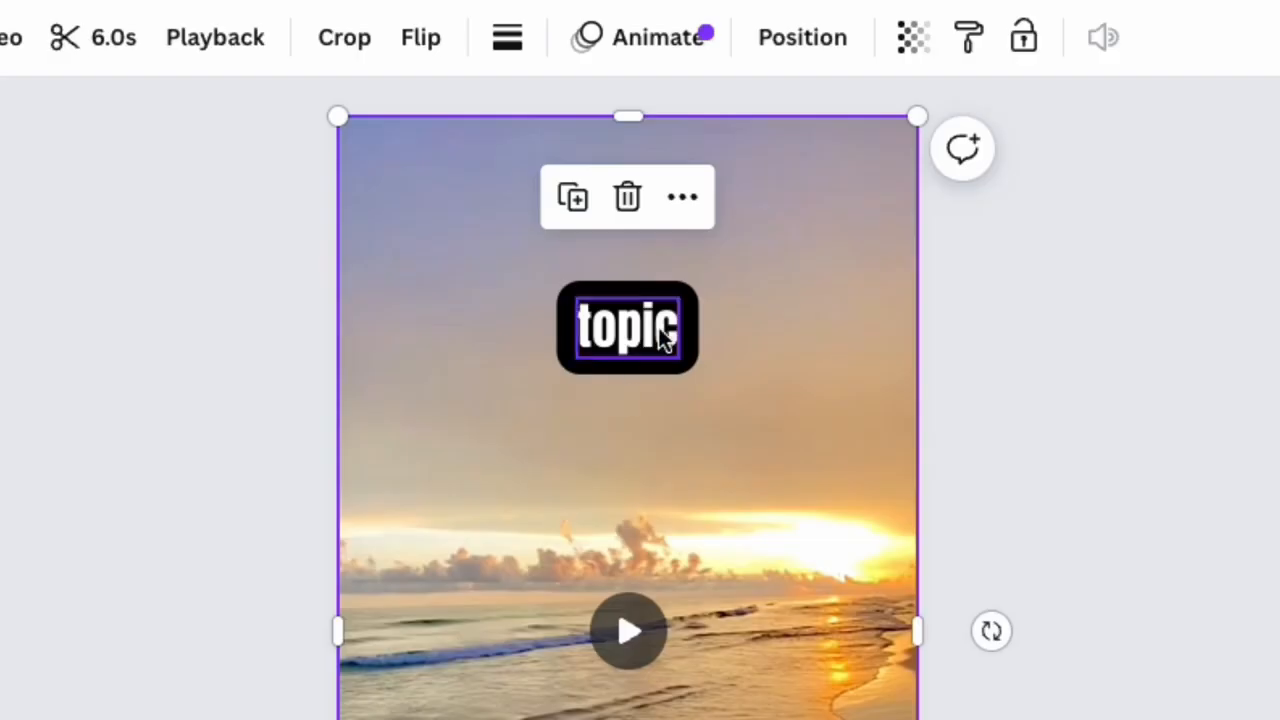
Step: Duplicate the "topic" heading and place the copy in the middle of the page, centred beneath the original
{"action": "left_click", "coordinate": [645, 335]}
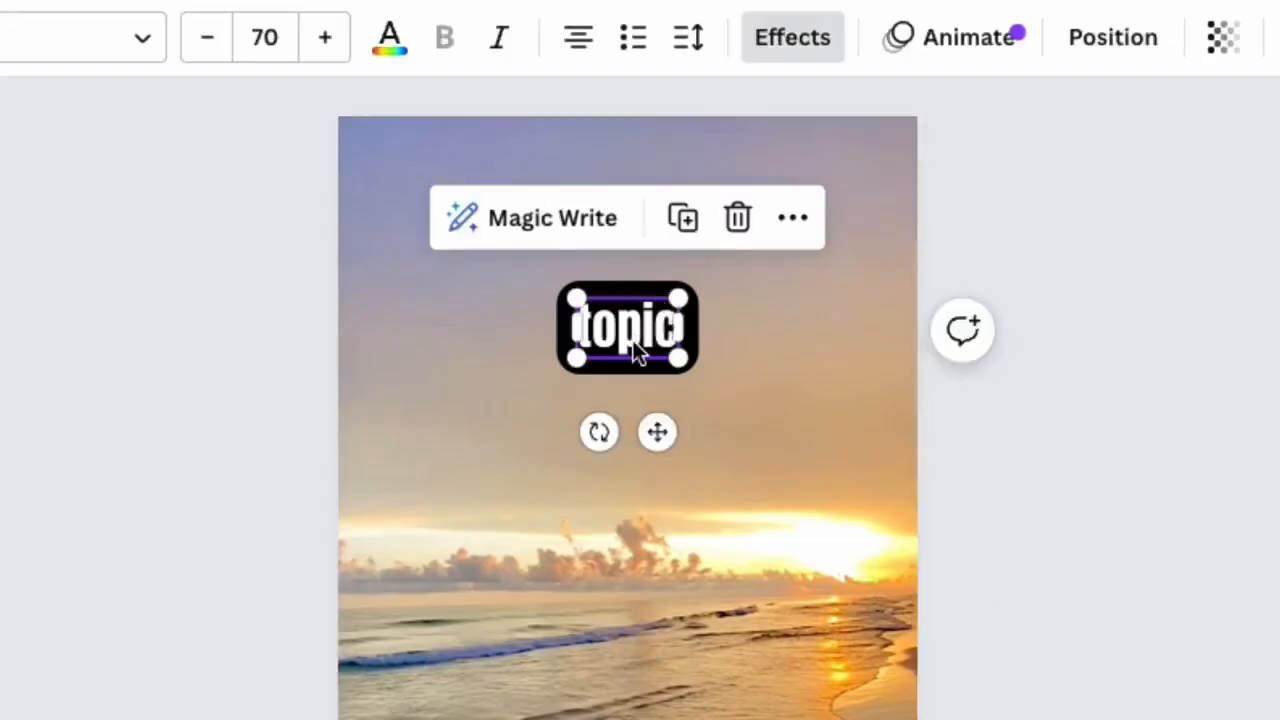
{"action": "left_click", "coordinate": [684, 252]}
{"action": "left_click_drag", "start_coordinate": [654, 340], "coordinate": [650, 603]}
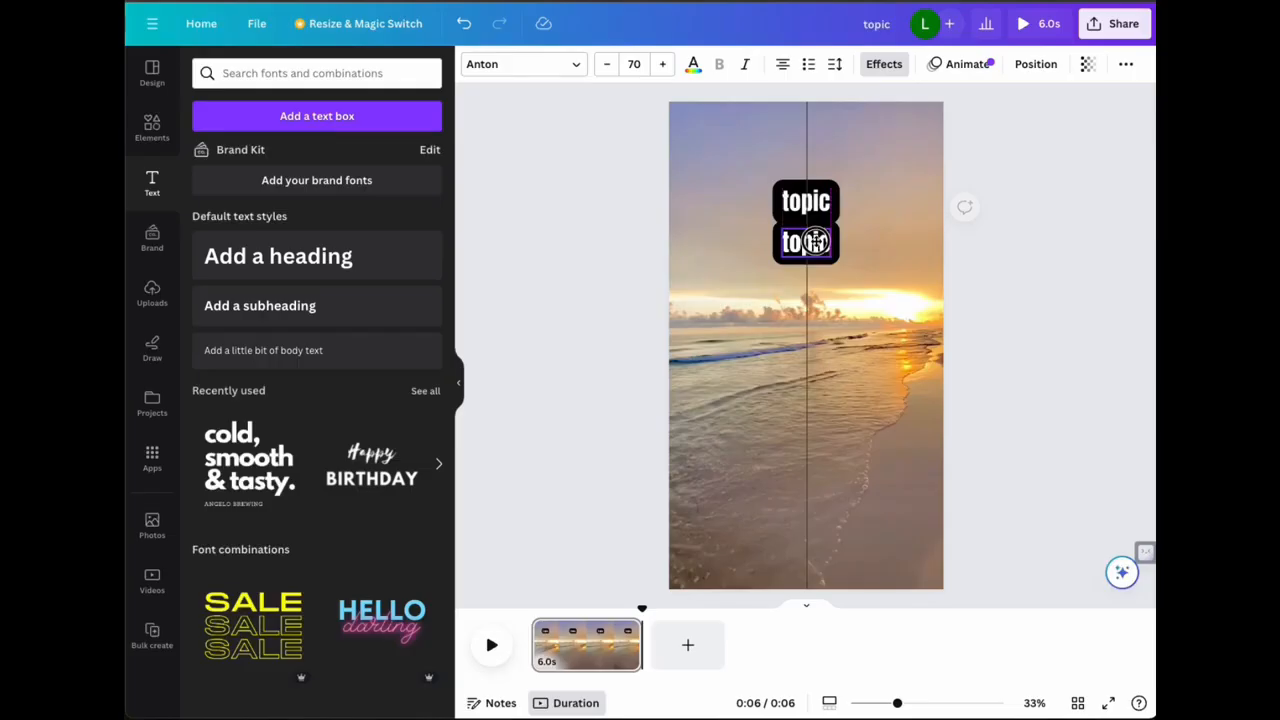
{"action": "left_click_drag", "start_coordinate": [818, 332], "coordinate": [808, 347]}
Step: Check the column names in ChatGPT's facts table and change the duplicated heading's text to "part 1"
{"action": "double_click", "coordinate": [808, 346]}
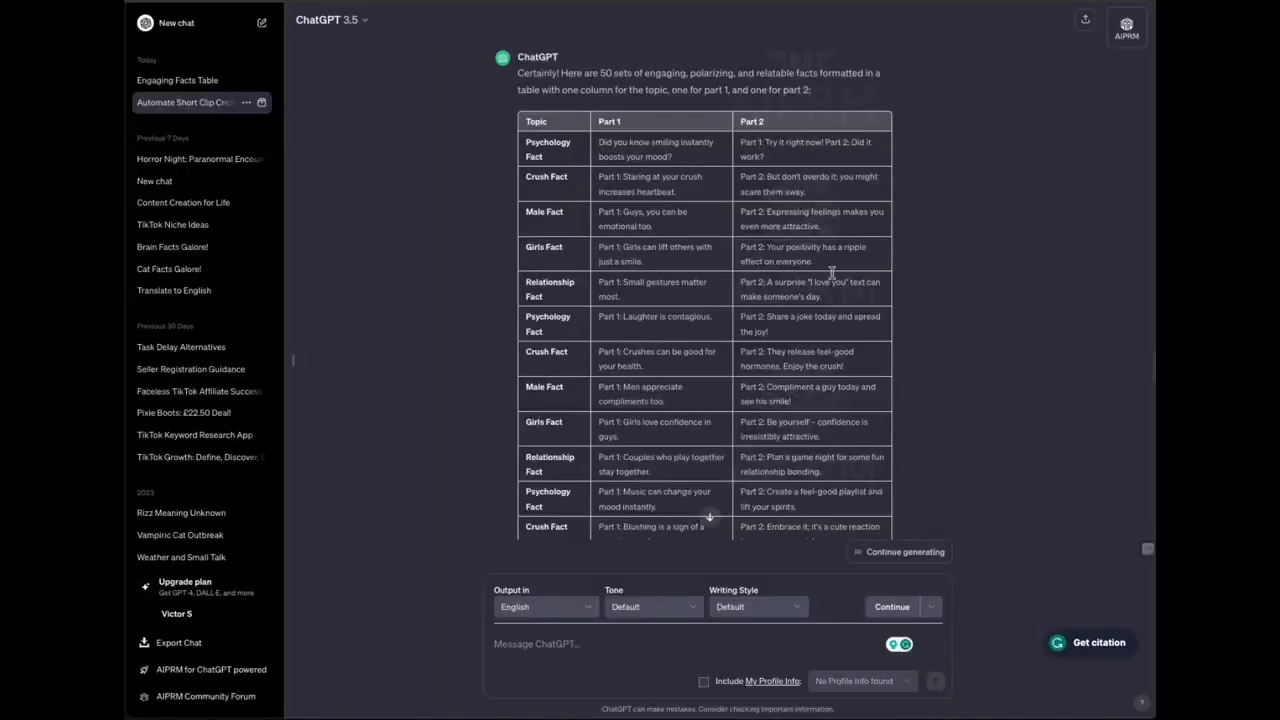
{"action": "left_click_drag", "start_coordinate": [592, 124], "coordinate": [786, 135]}
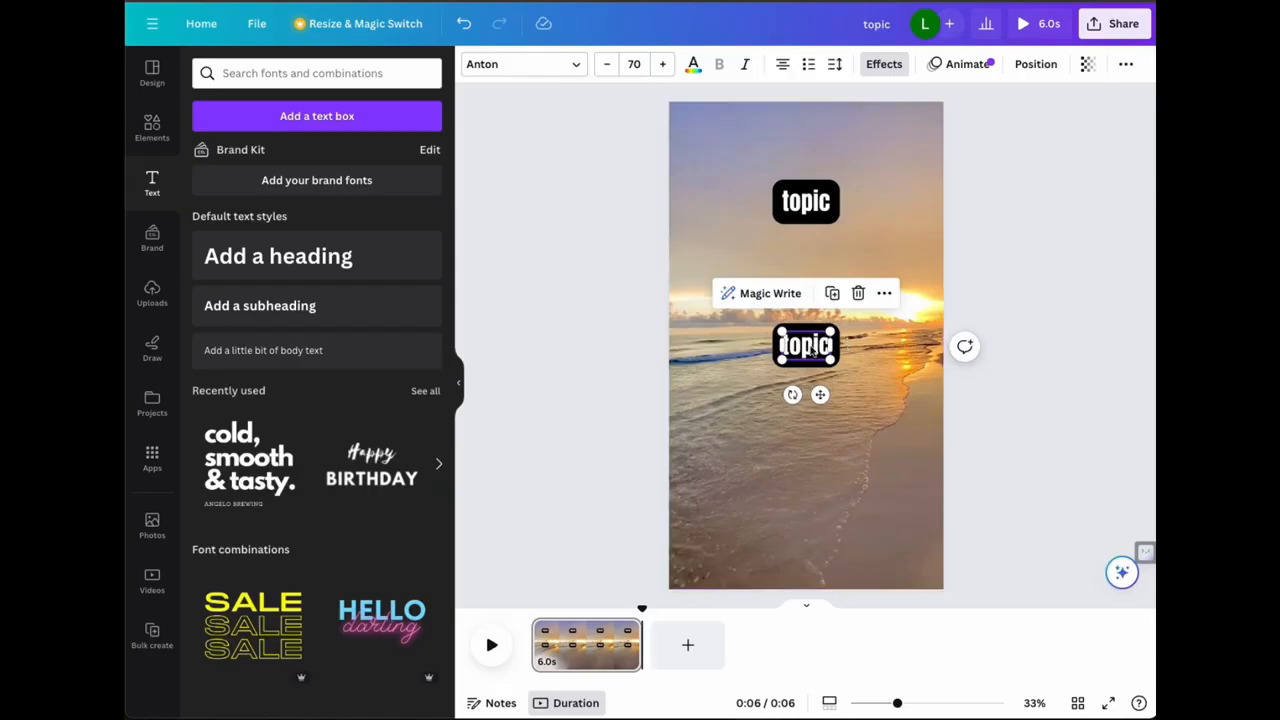
{"action": "double_click", "coordinate": [808, 346]}
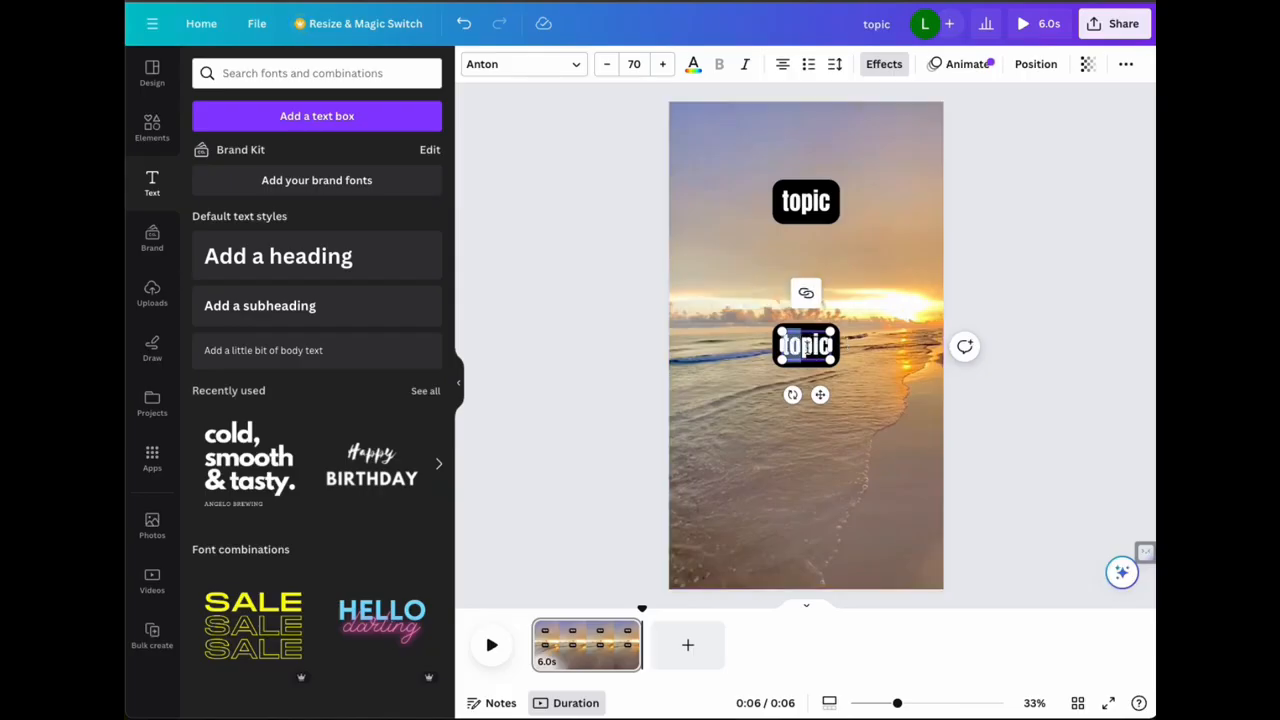
{"action": "type", "text": "part"}
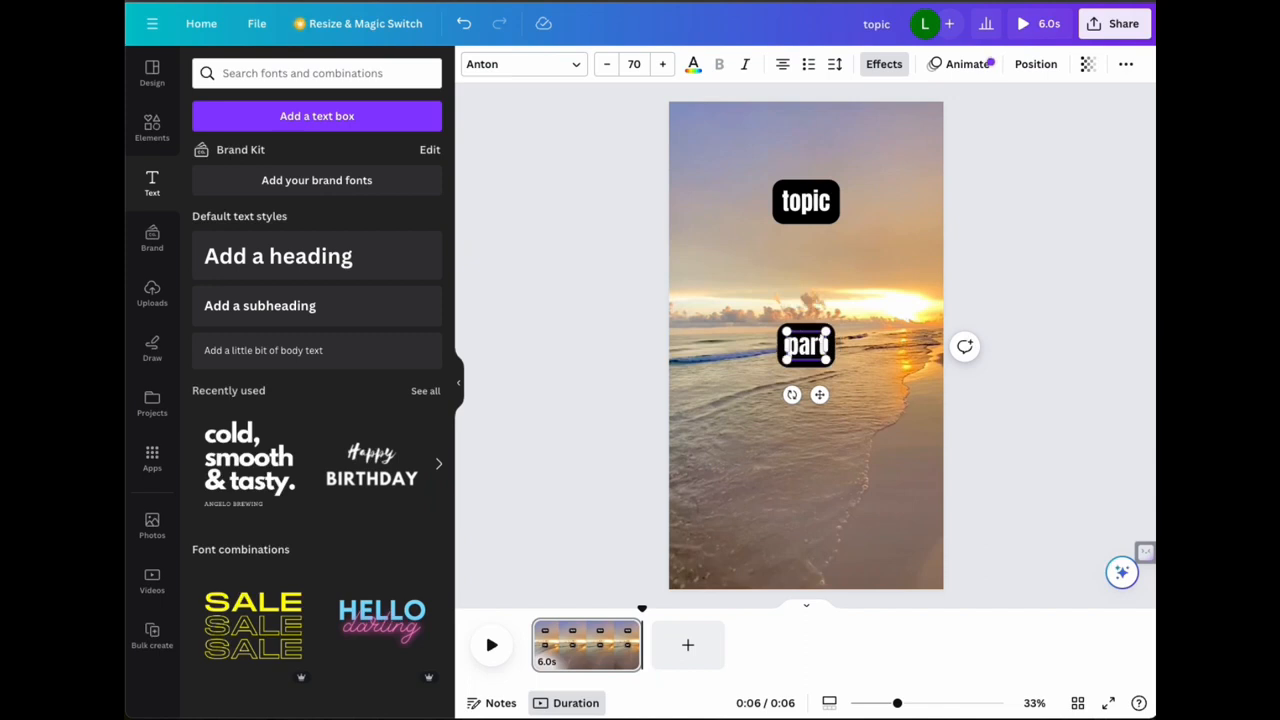
{"action": "type", "text": " 1"}
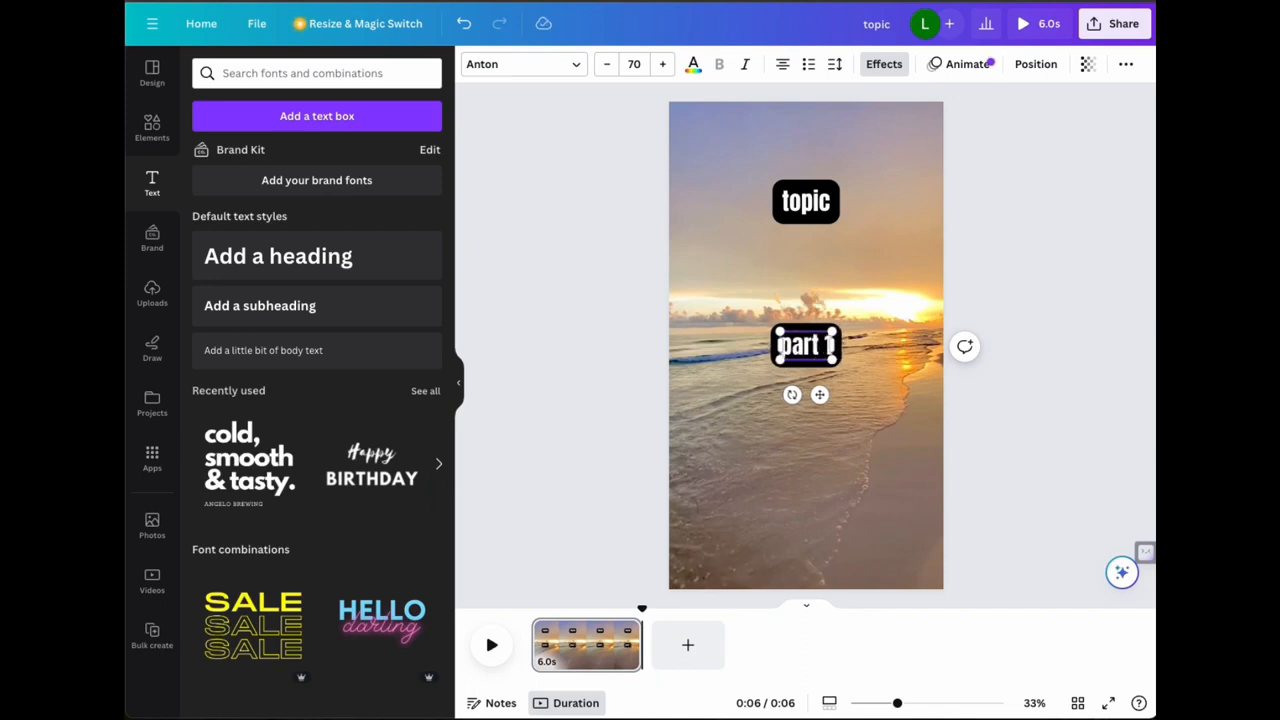
{"action": "left_click", "coordinate": [880, 354]}
{"action": "left_click", "coordinate": [805, 363]}
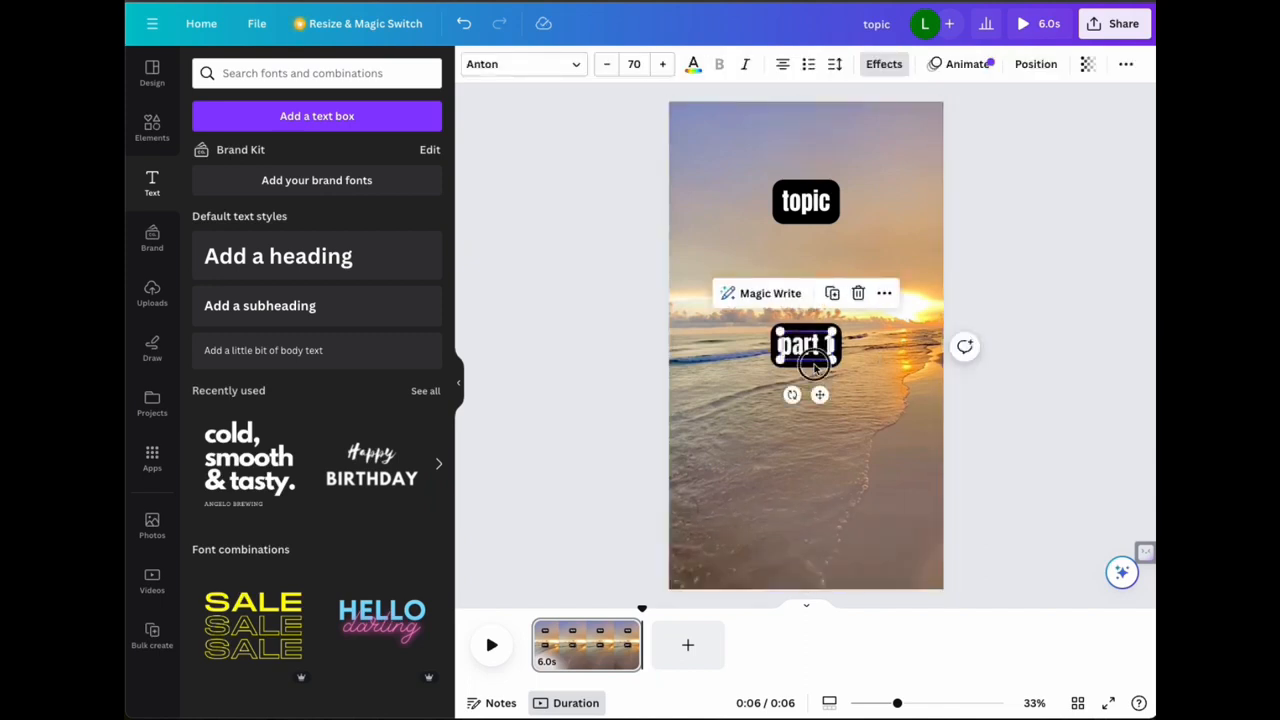
Step: Replace the Background effect on the "part 1" text with an Outline effect in black
{"action": "left_click", "coordinate": [848, 340]}
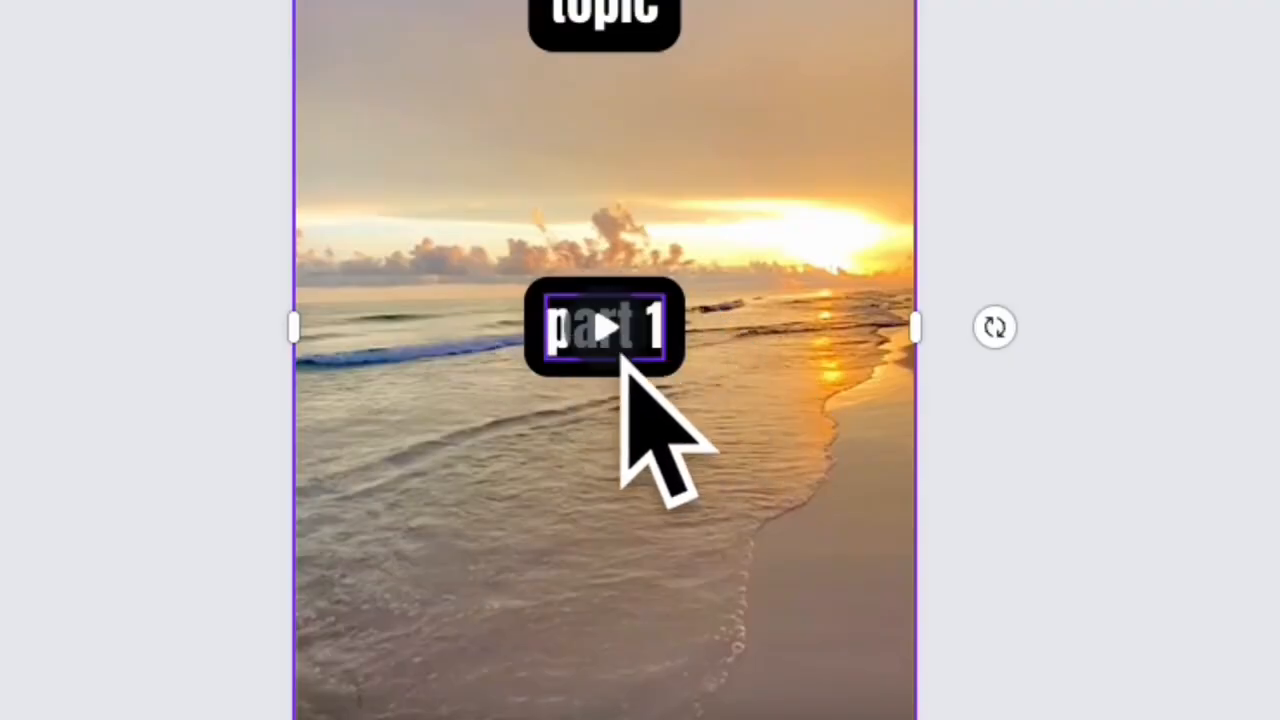
{"action": "left_click", "coordinate": [621, 375]}
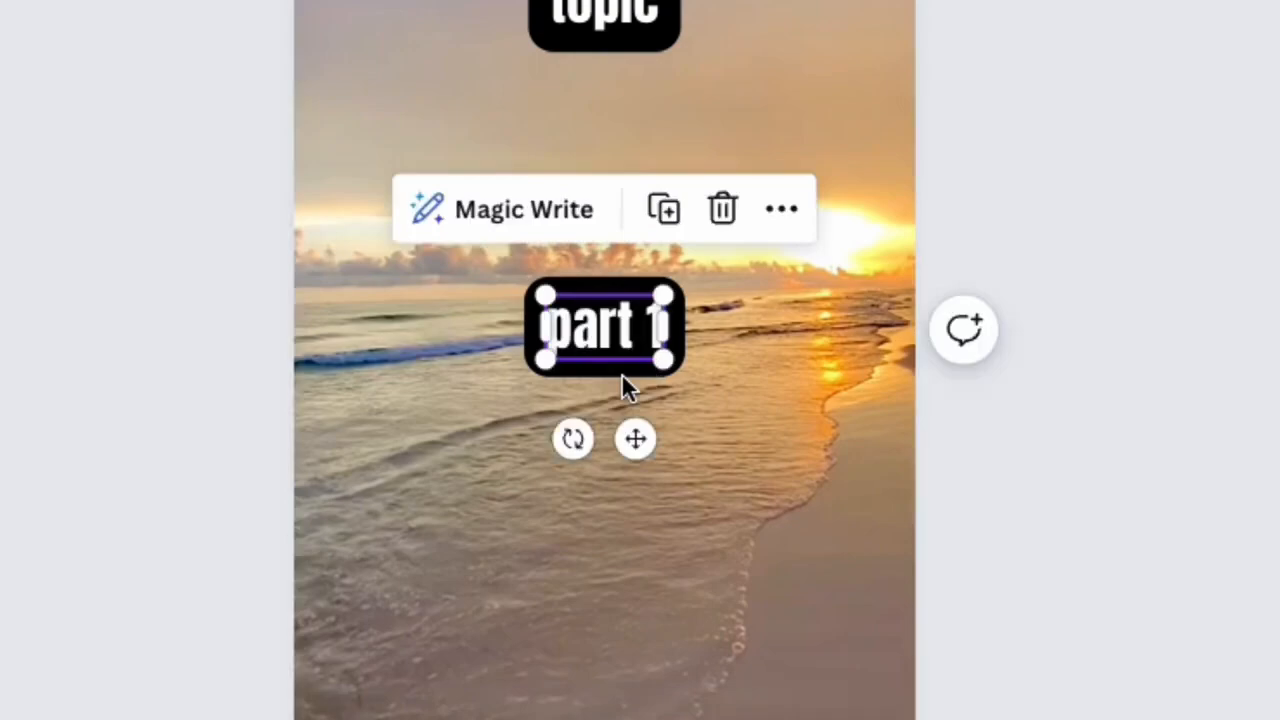
{"action": "left_click", "coordinate": [621, 373]}
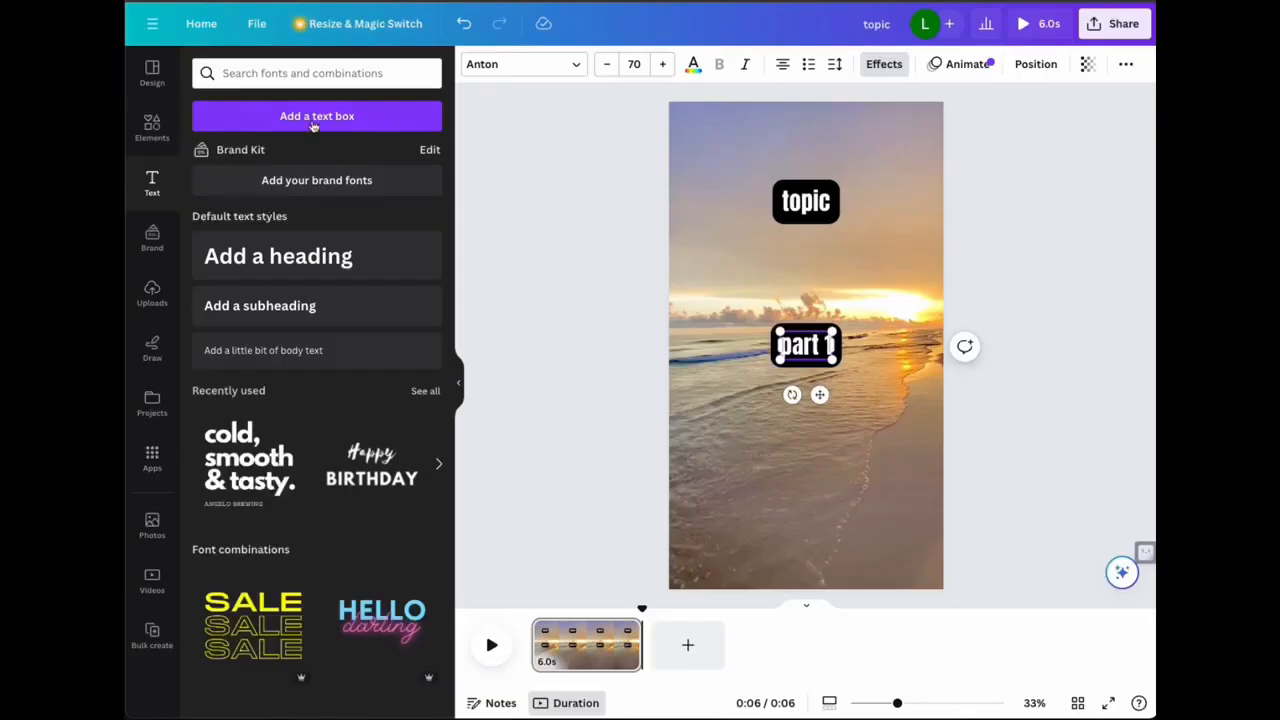
{"action": "left_click", "coordinate": [878, 66]}
{"action": "left_click", "coordinate": [216, 458]}
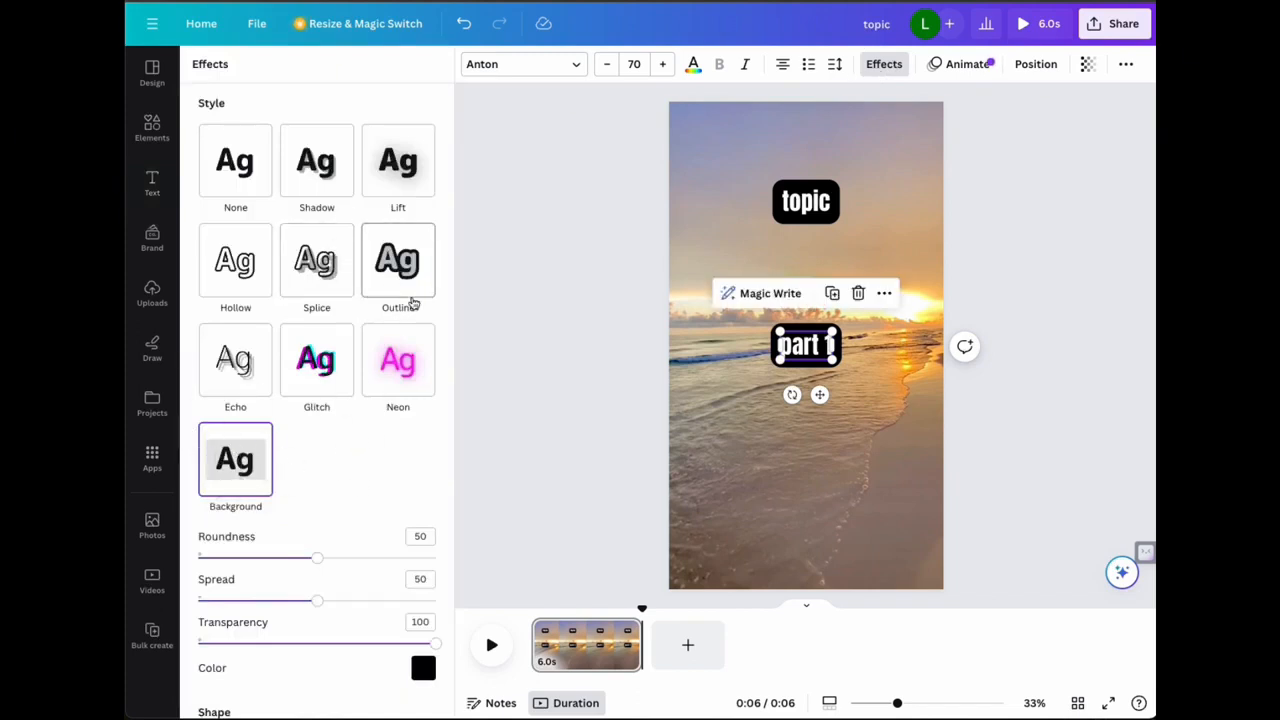
{"action": "left_click", "coordinate": [410, 293]}
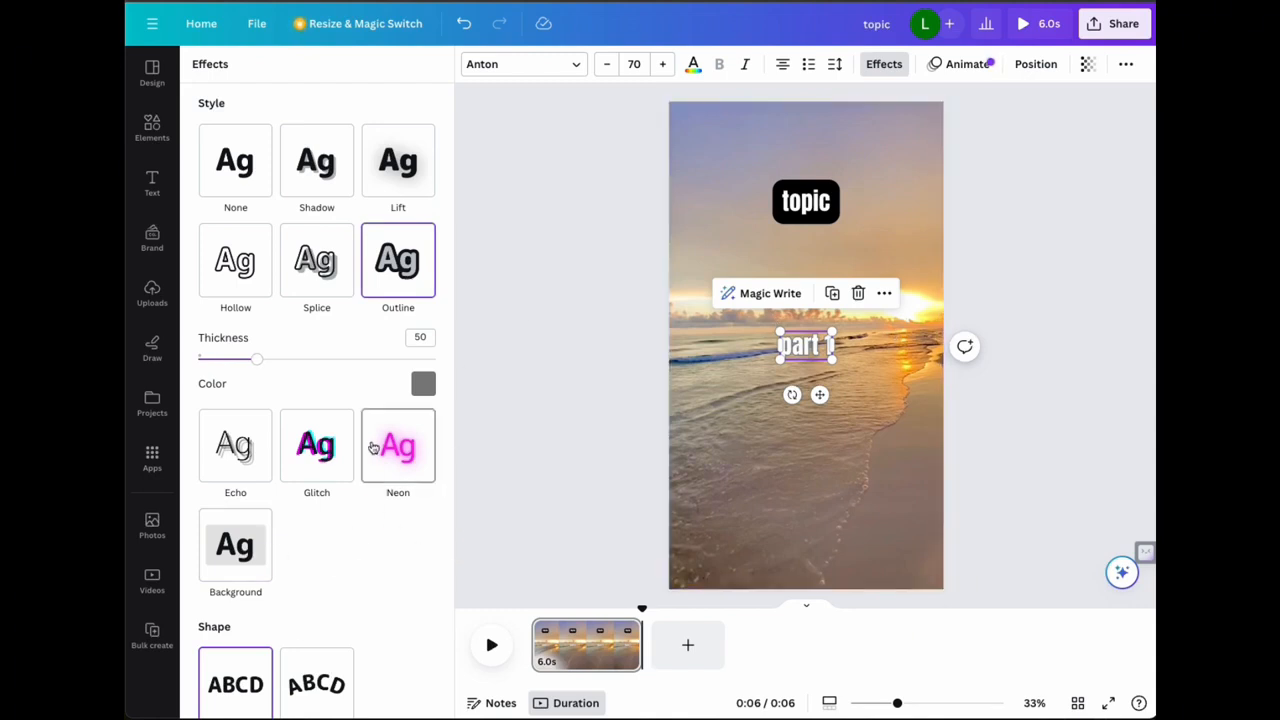
{"action": "left_click", "coordinate": [423, 386]}
{"action": "left_click", "coordinate": [225, 652]}
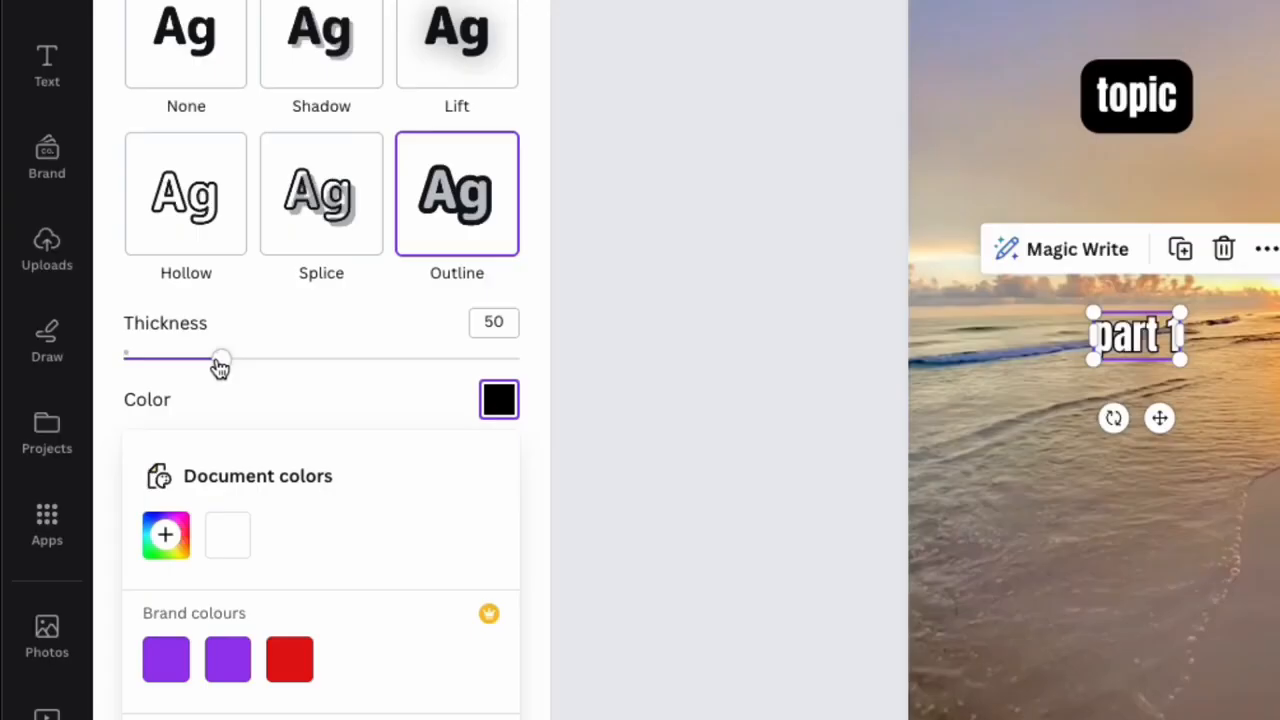
Step: Thicken the outline of the "part 1" text to 120 and reduce it slightly again
{"action": "left_click_drag", "start_coordinate": [224, 366], "coordinate": [356, 364]}
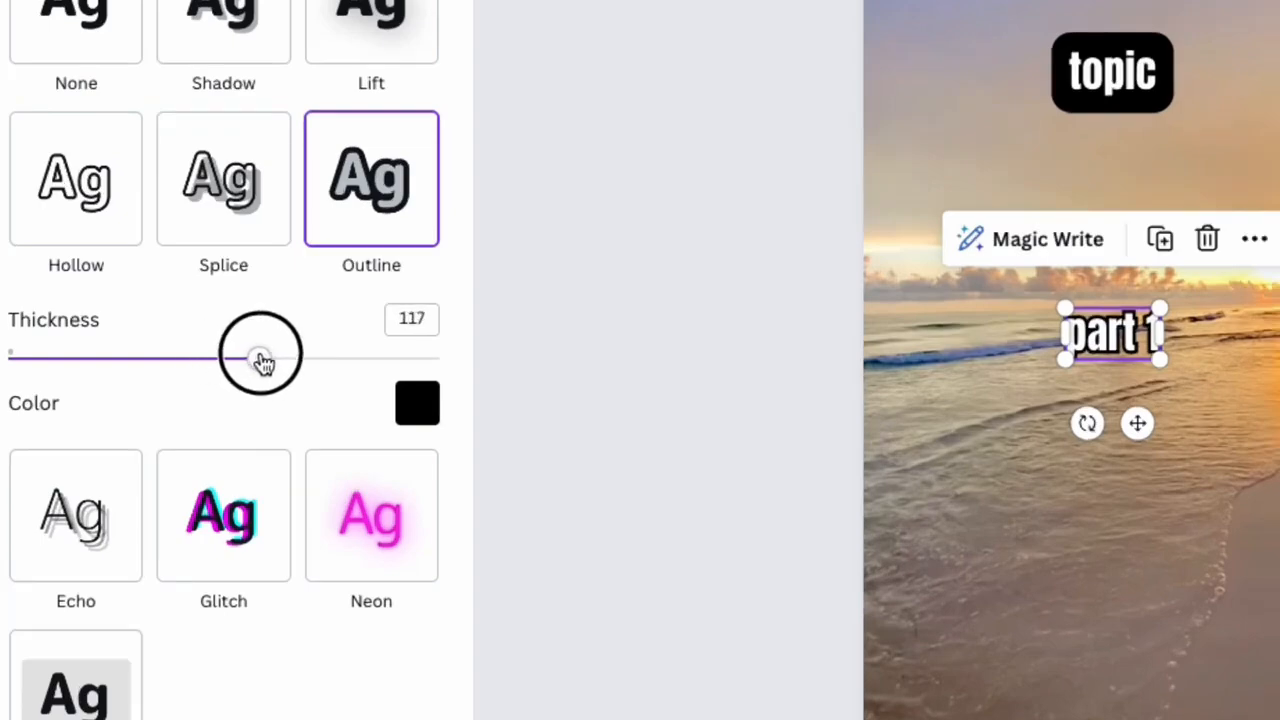
{"action": "left_click_drag", "start_coordinate": [262, 362], "coordinate": [266, 360]}
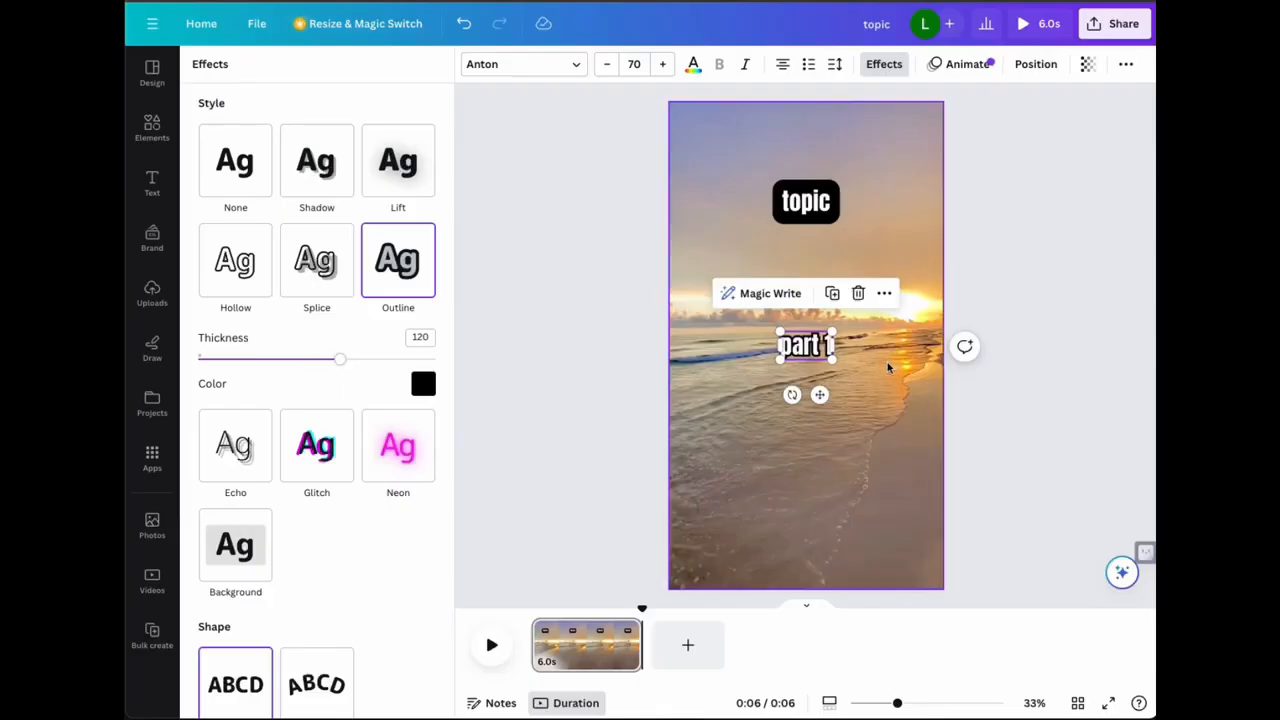
{"action": "left_click", "coordinate": [833, 365]}
{"action": "left_click", "coordinate": [830, 352]}
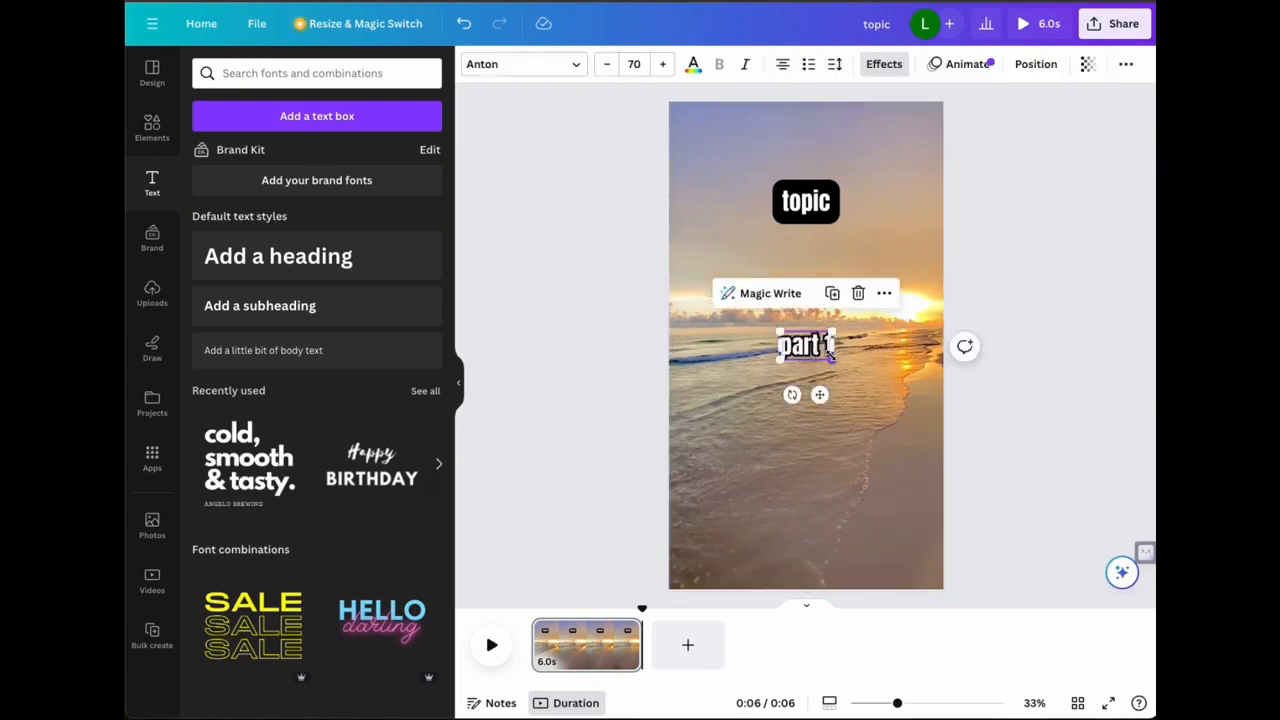
{"action": "left_click", "coordinate": [884, 64]}
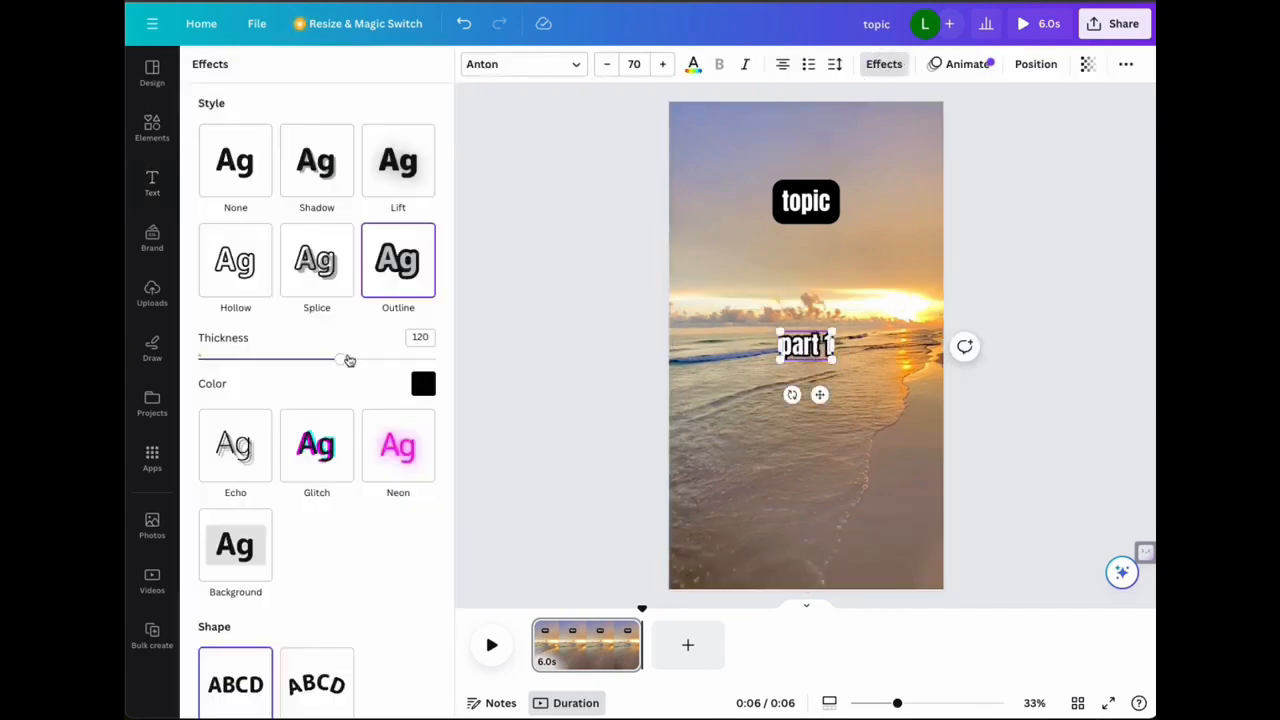
{"action": "left_click_drag", "start_coordinate": [346, 357], "coordinate": [316, 360]}
{"action": "left_click", "coordinate": [835, 410]}
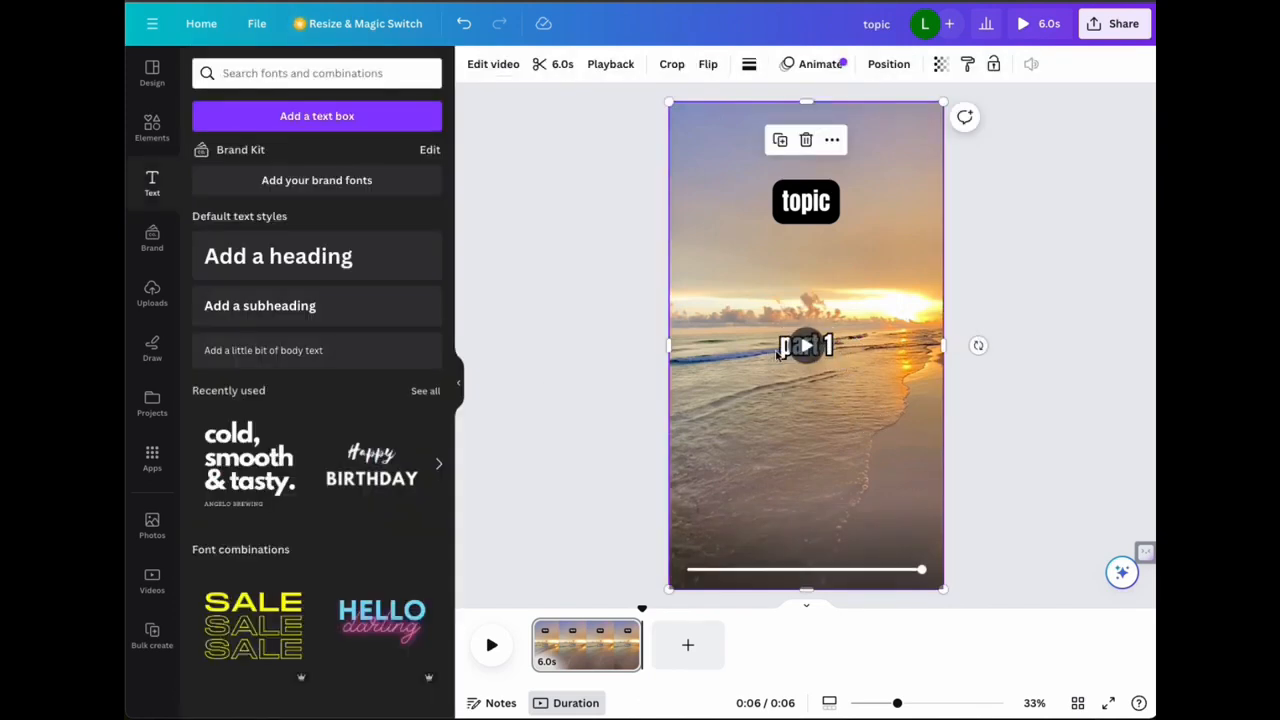
Step: Reduce the font size of the "part 1" text to 54
{"action": "left_click", "coordinate": [825, 348]}
{"action": "left_click", "coordinate": [603, 66]}
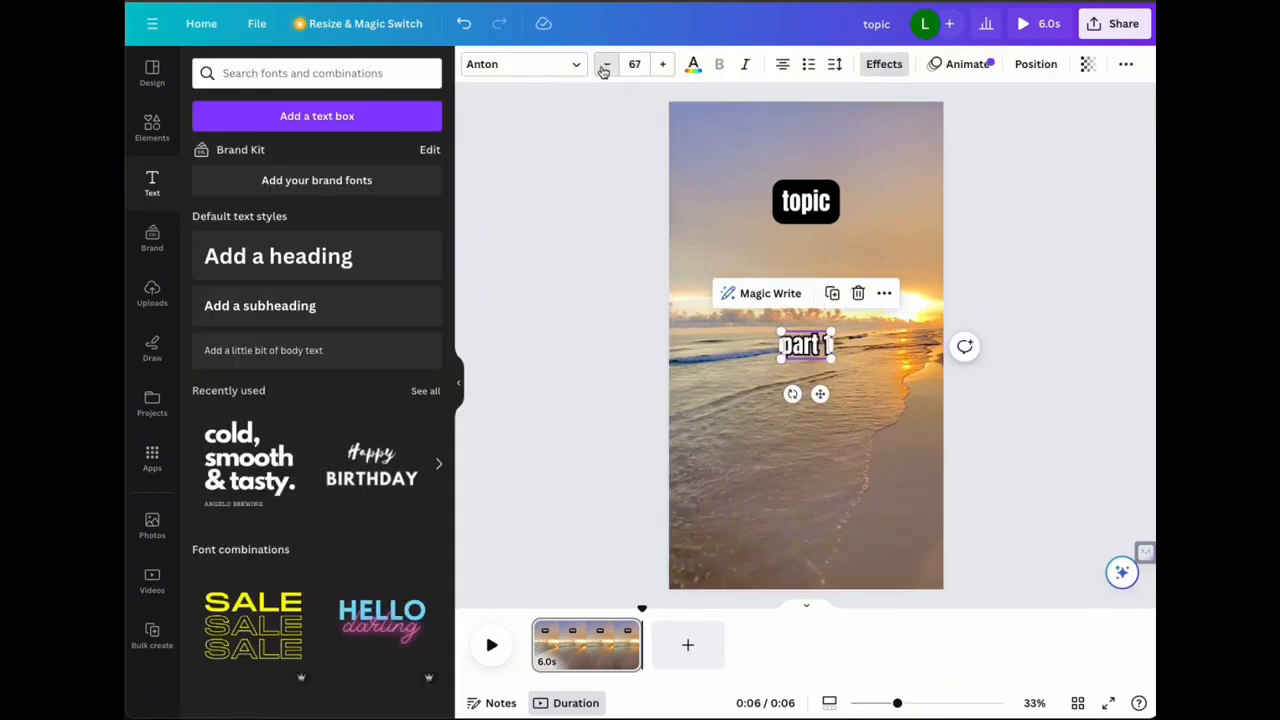
{"action": "left_click", "coordinate": [603, 66]}
{"action": "left_click", "coordinate": [603, 66]}
{"action": "left_click", "coordinate": [849, 364]}
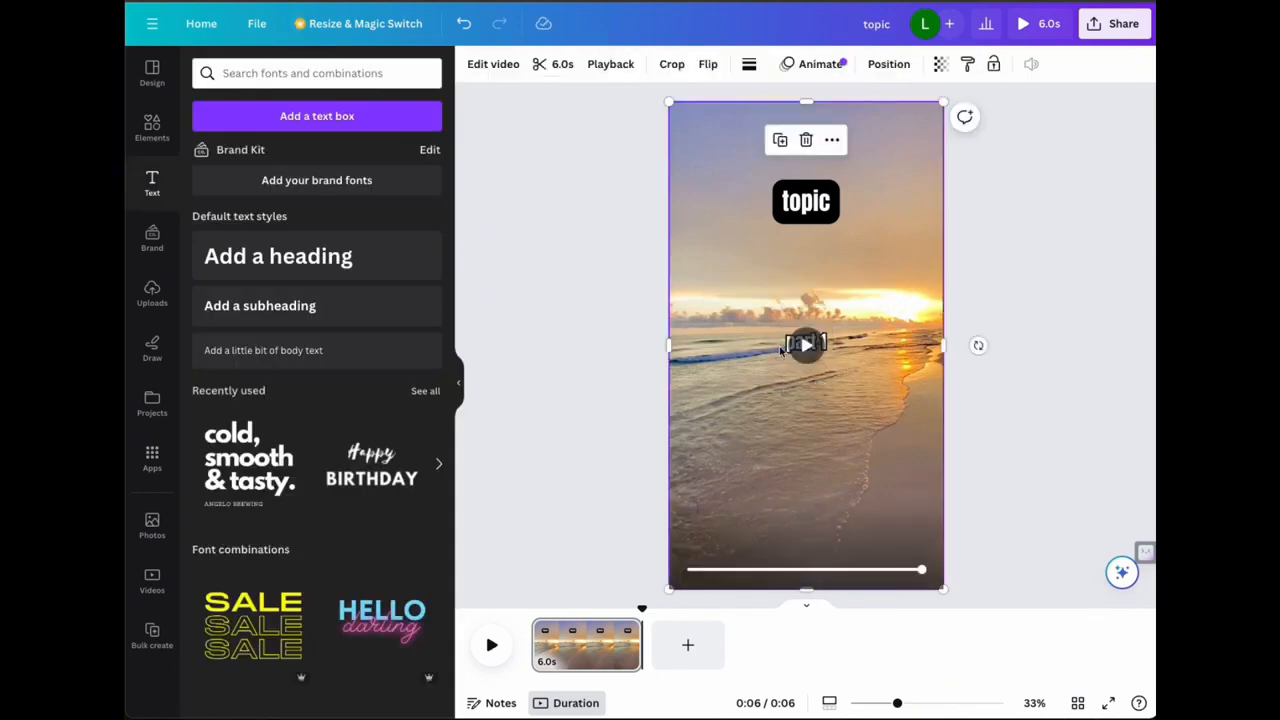
Step: Duplicate the "part 1" text, place the copy centred directly beneath it, and select the copy's text for editing
{"action": "left_click", "coordinate": [827, 345]}
{"action": "left_click", "coordinate": [805, 345]}
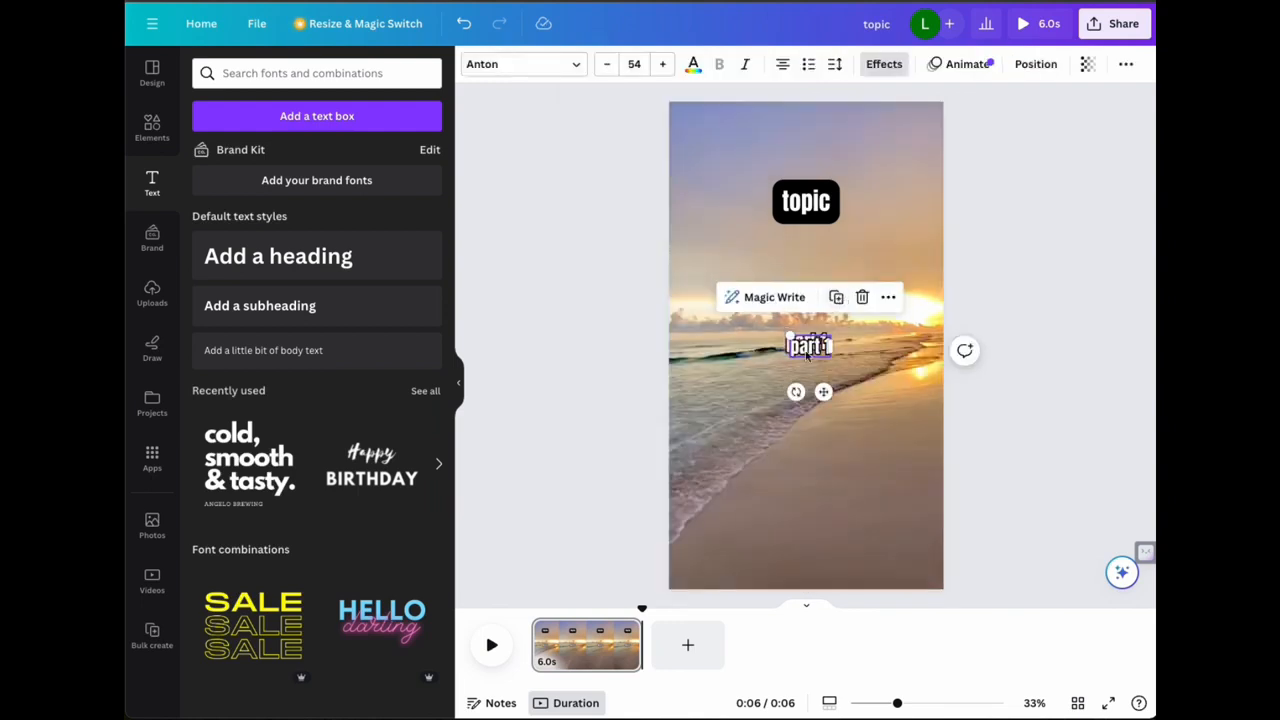
{"action": "left_click_drag", "start_coordinate": [808, 355], "coordinate": [815, 378]}
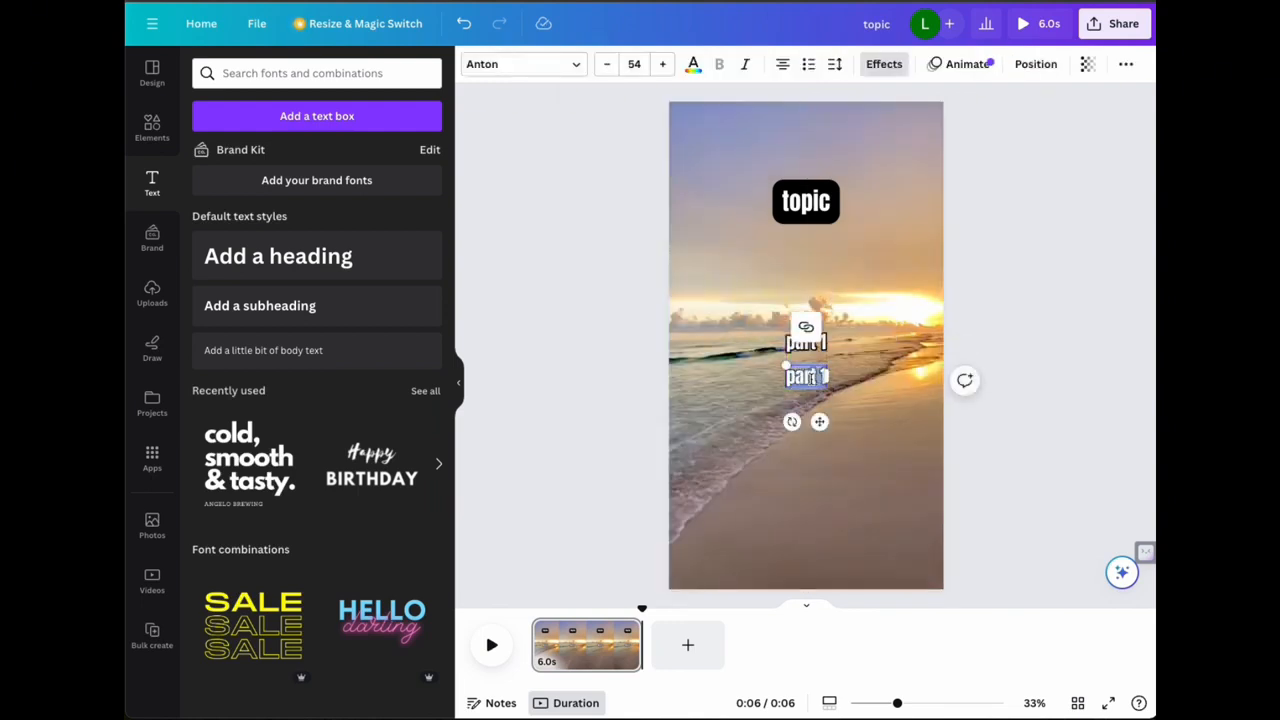
Step: Change the text of the lower "part 1" copy to "part 2"
{"action": "left_click", "coordinate": [812, 377]}
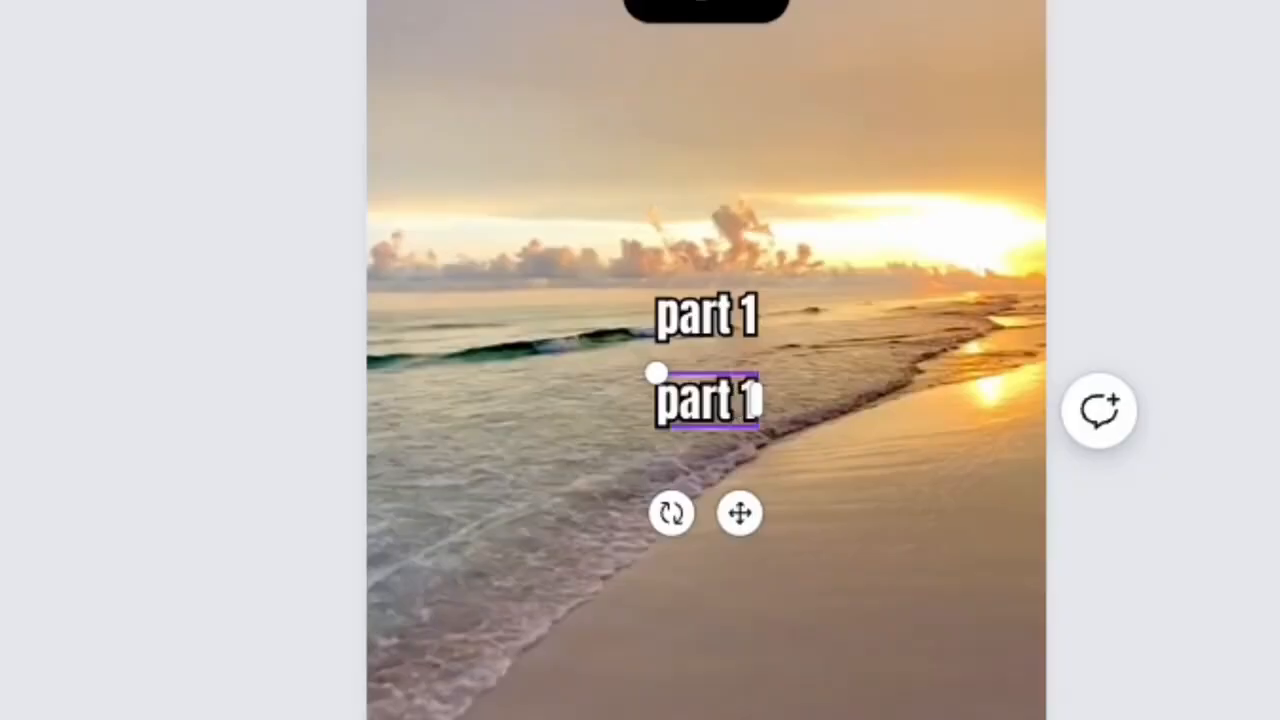
{"action": "key", "text": "BackSpace"}
{"action": "key", "text": "BackSpace"}
{"action": "type", "text": "2"}
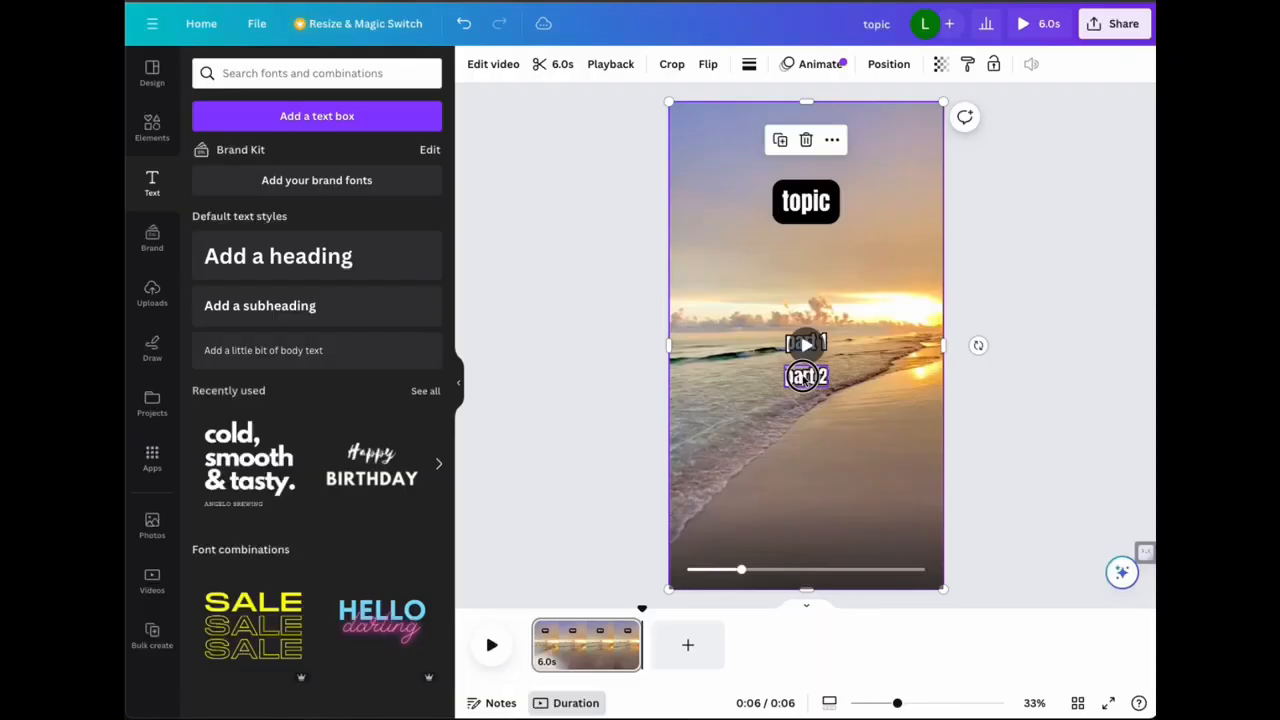
Step: Widen the "part 2" and "part 1" text boxes on both sides to about 864 wide, keeping each centred on the page
{"action": "mouse_move", "coordinate": [832, 376]}
{"action": "left_mouse_down"}
{"action": "mouse_move", "coordinate": [910, 379]}
{"action": "mouse_move", "coordinate": [849, 394]}
{"action": "left_mouse_up"}
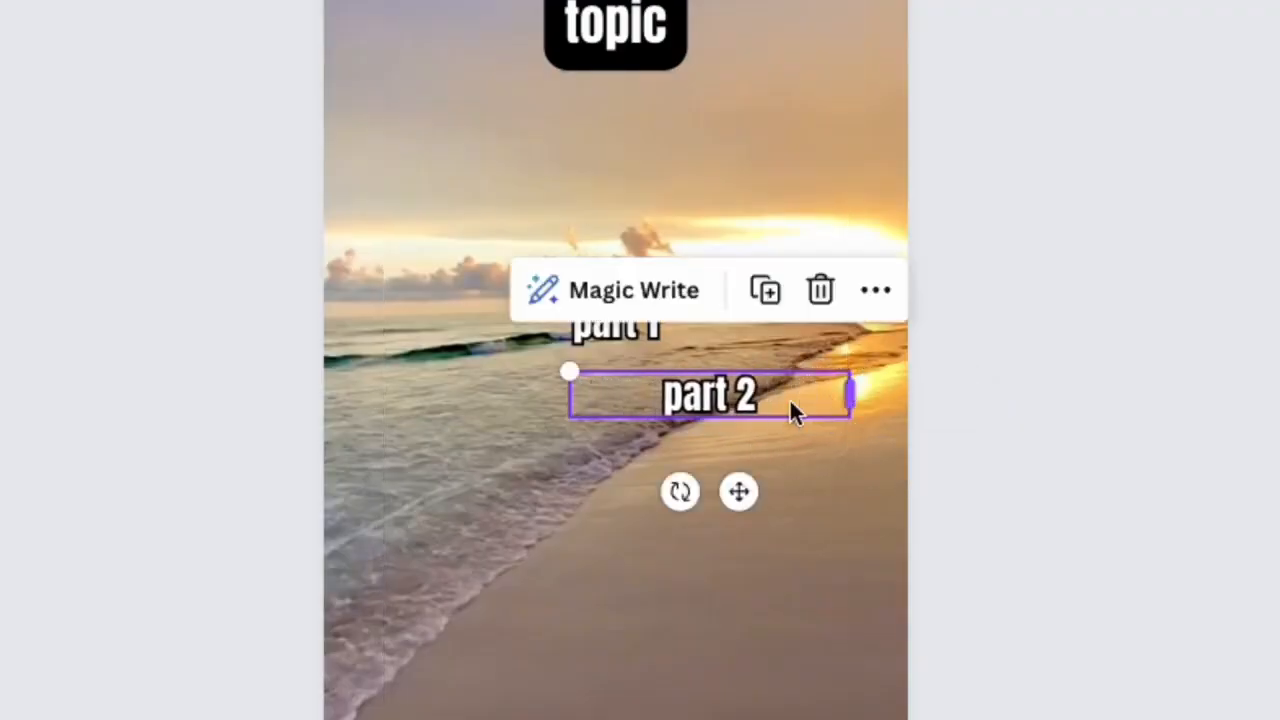
{"action": "left_click_drag", "start_coordinate": [572, 397], "coordinate": [383, 403]}
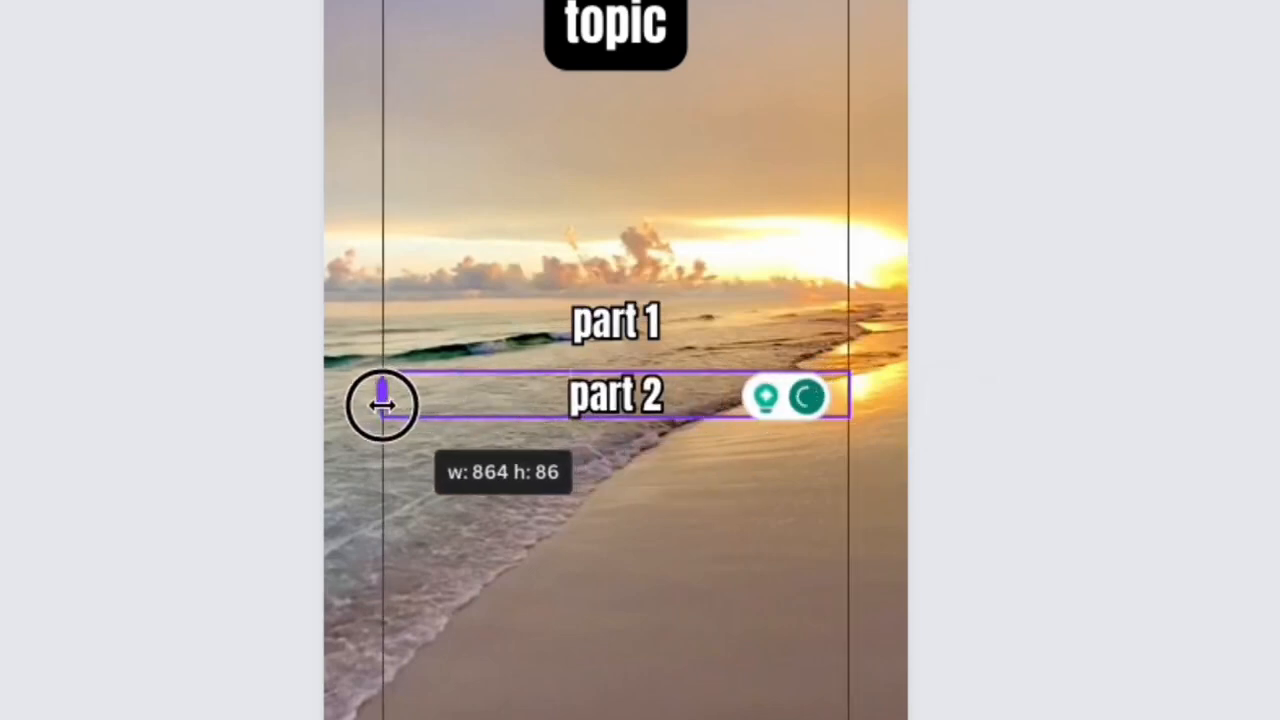
{"action": "left_click", "coordinate": [622, 330]}
{"action": "left_click_drag", "start_coordinate": [658, 322], "coordinate": [847, 316]}
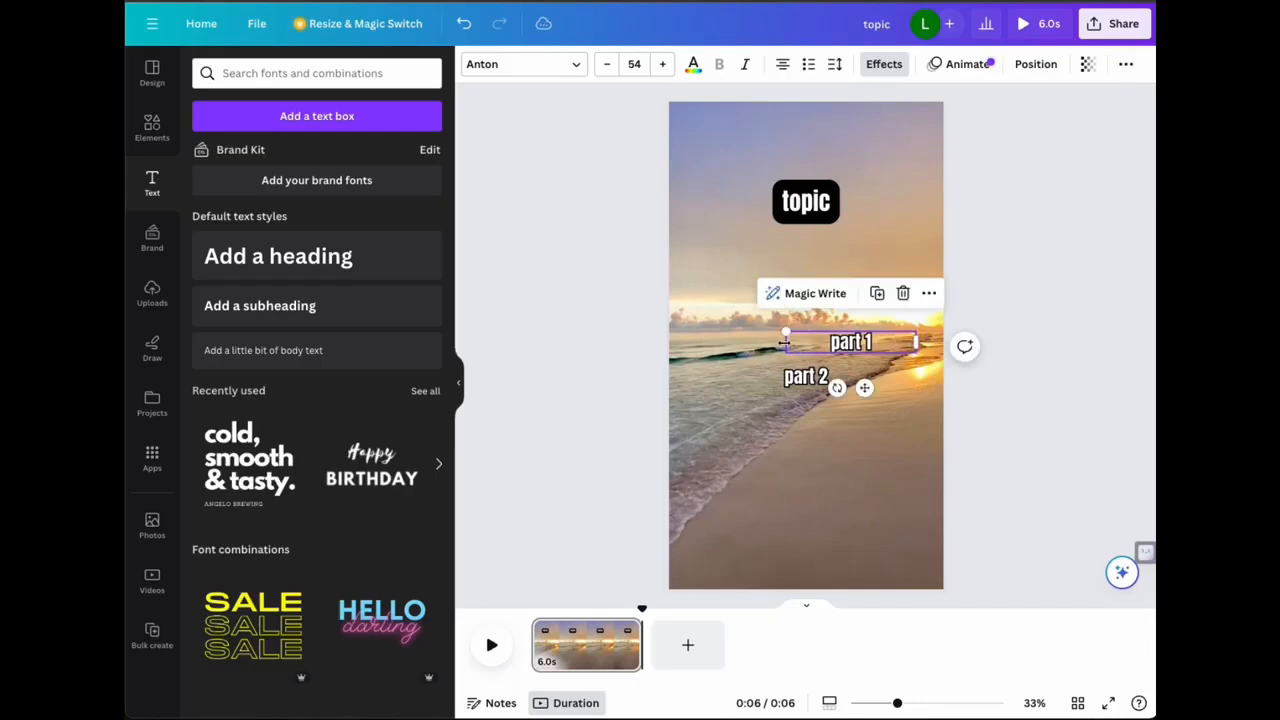
{"action": "left_click_drag", "start_coordinate": [784, 342], "coordinate": [697, 343]}
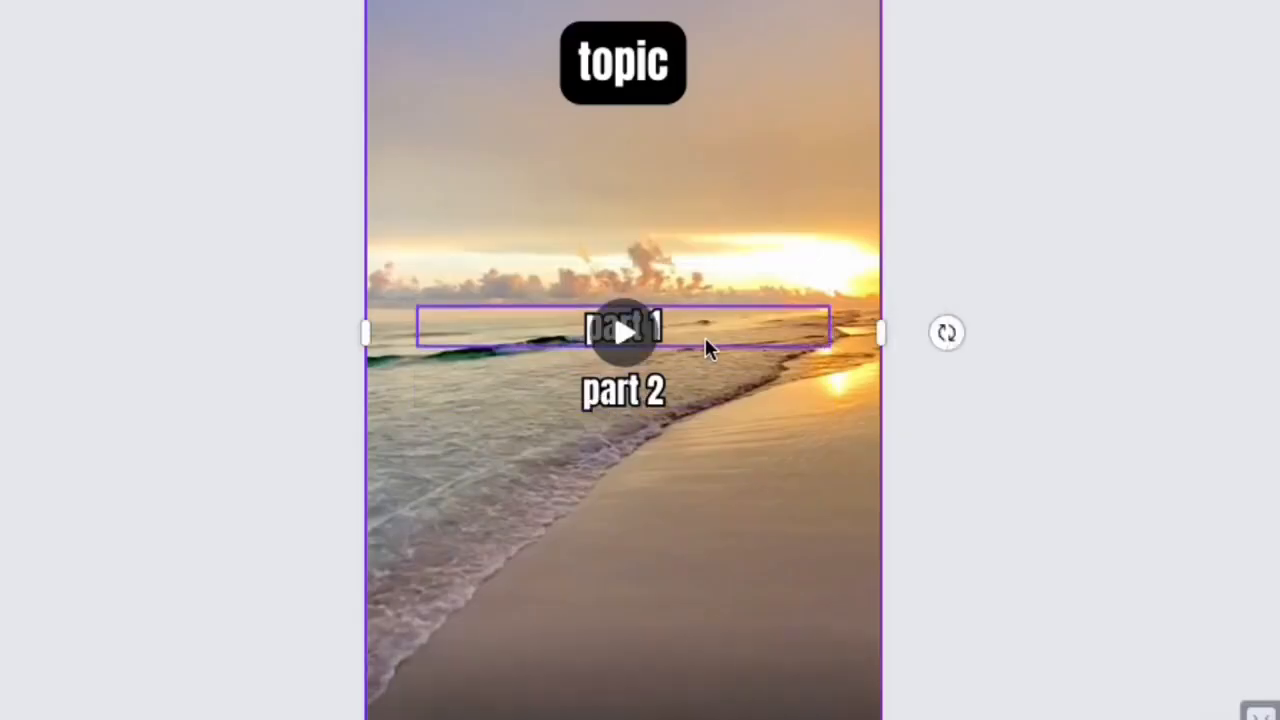
{"action": "left_click", "coordinate": [709, 389]}
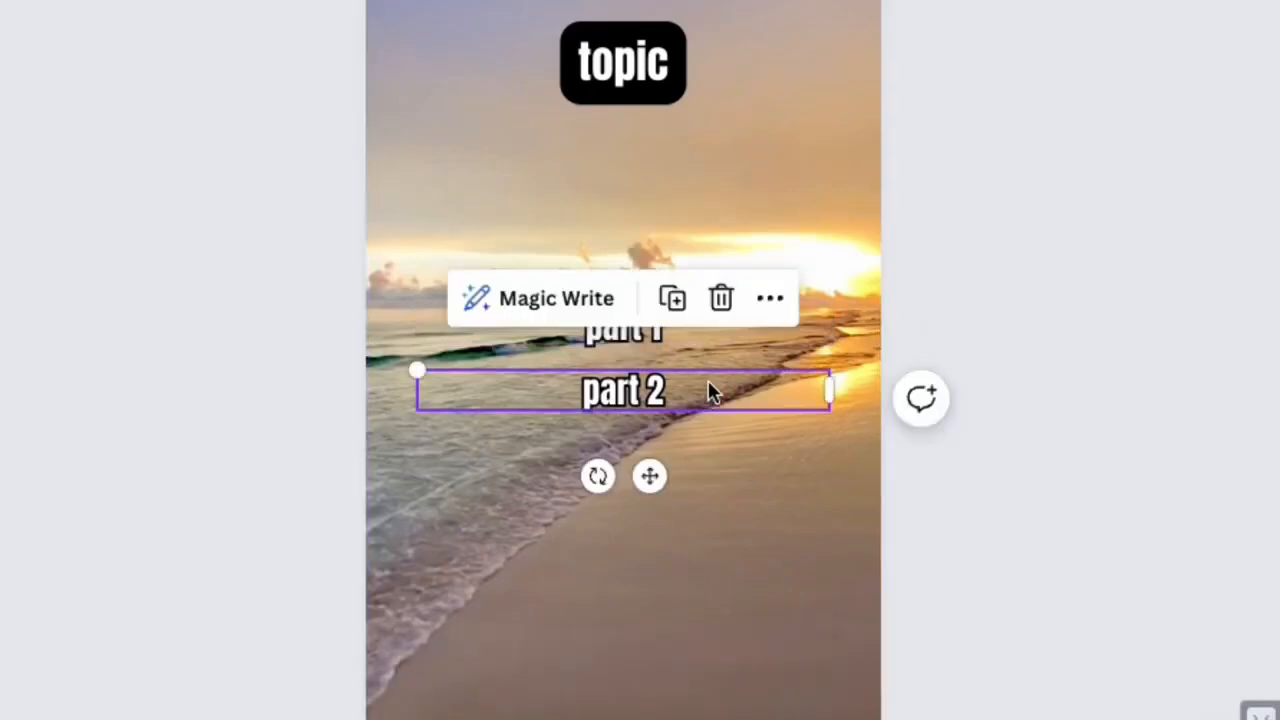
{"action": "left_click", "coordinate": [718, 330]}
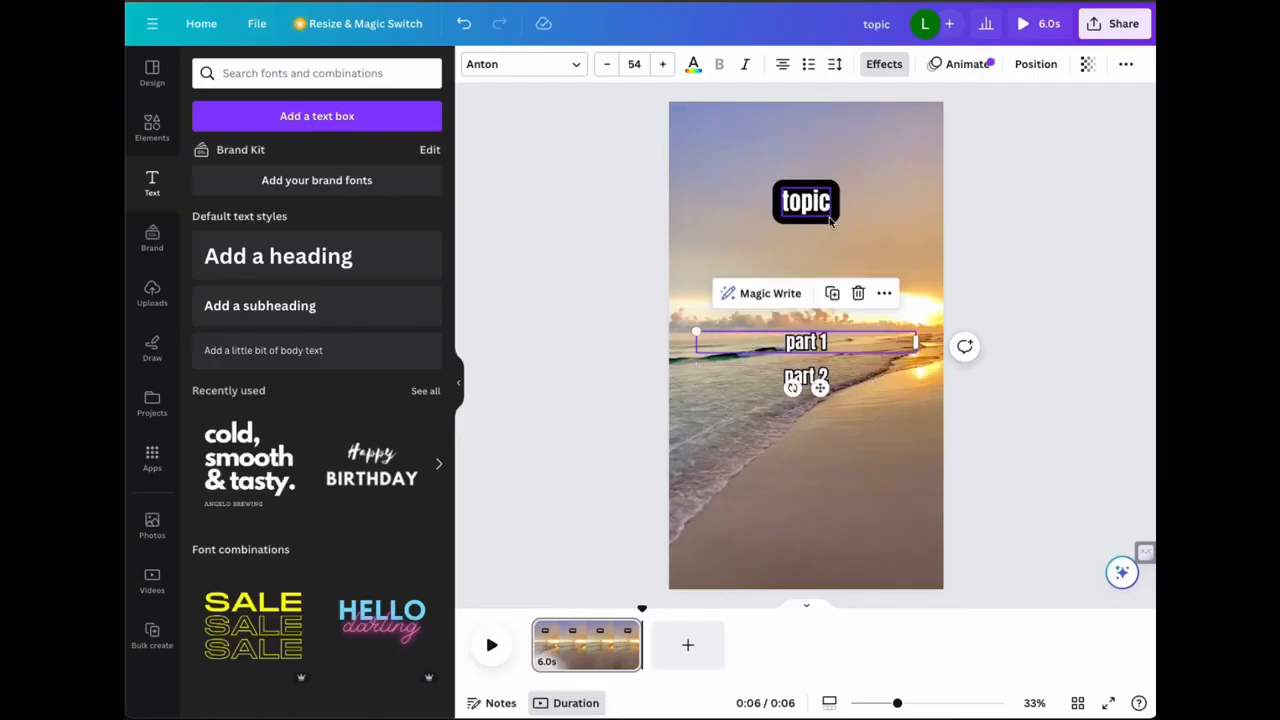
{"action": "left_click", "coordinate": [829, 218]}
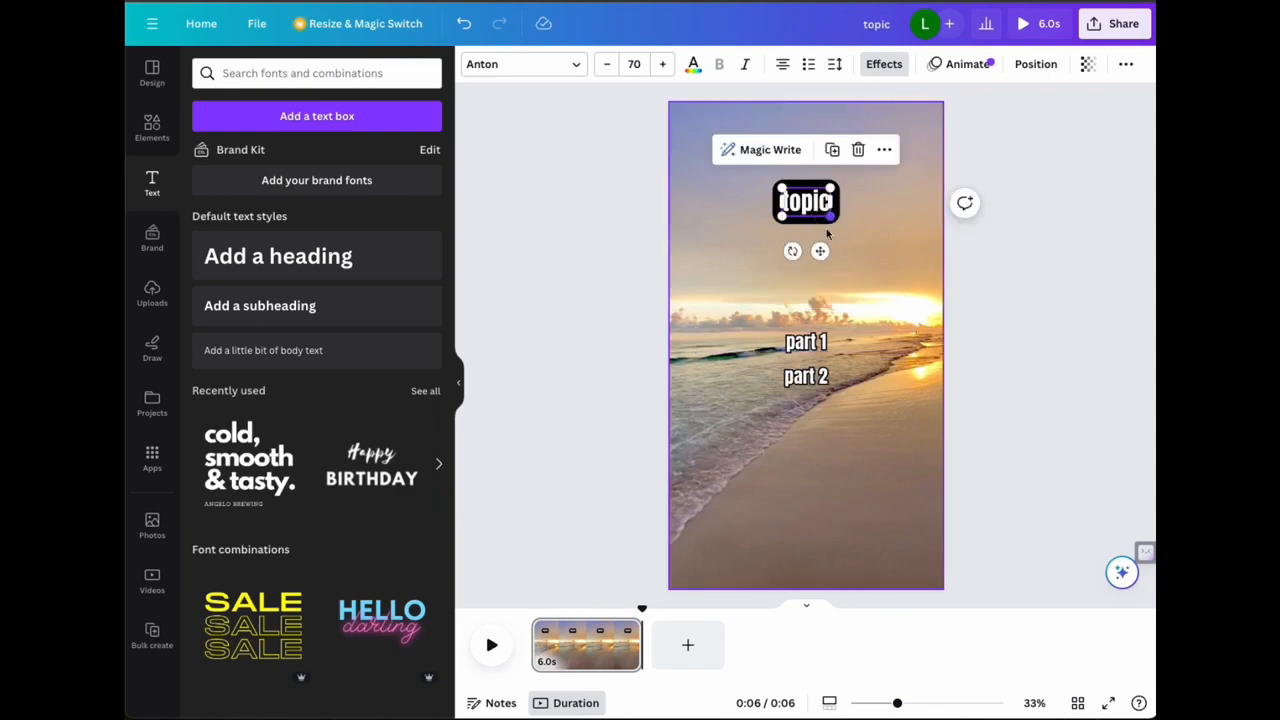
{"action": "left_click", "coordinate": [873, 403]}
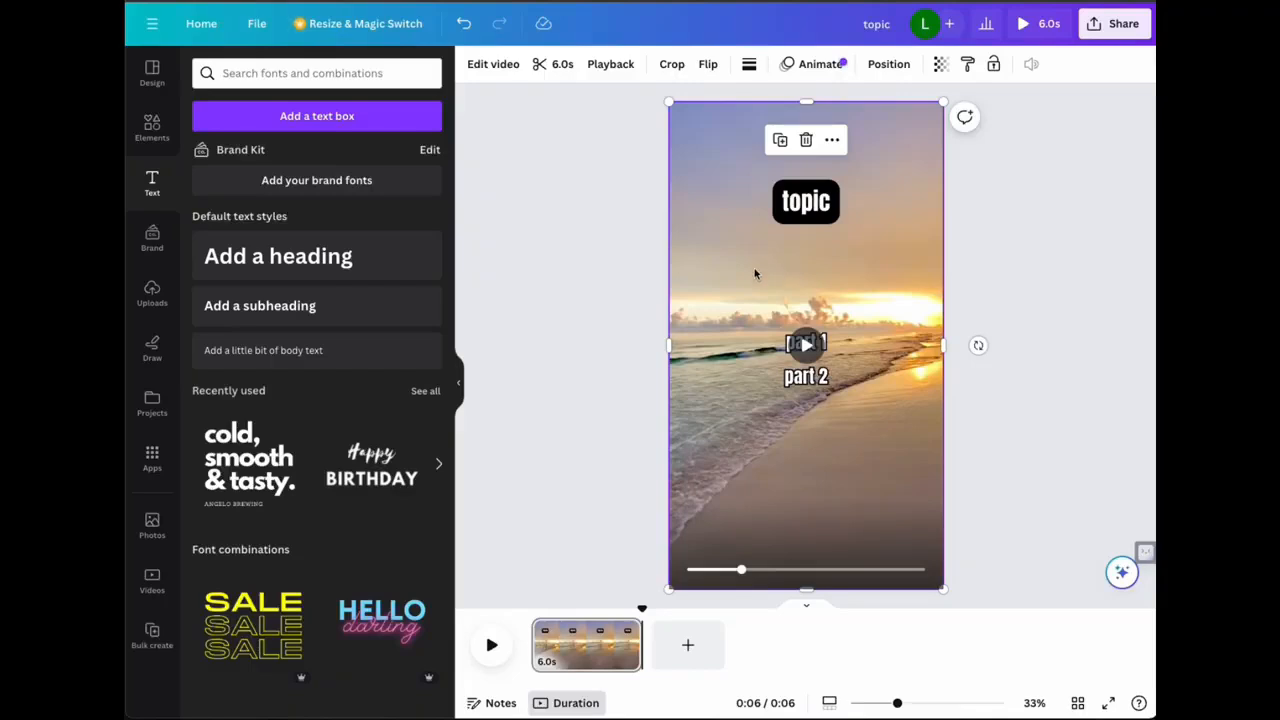
{"action": "left_click", "coordinate": [830, 378]}
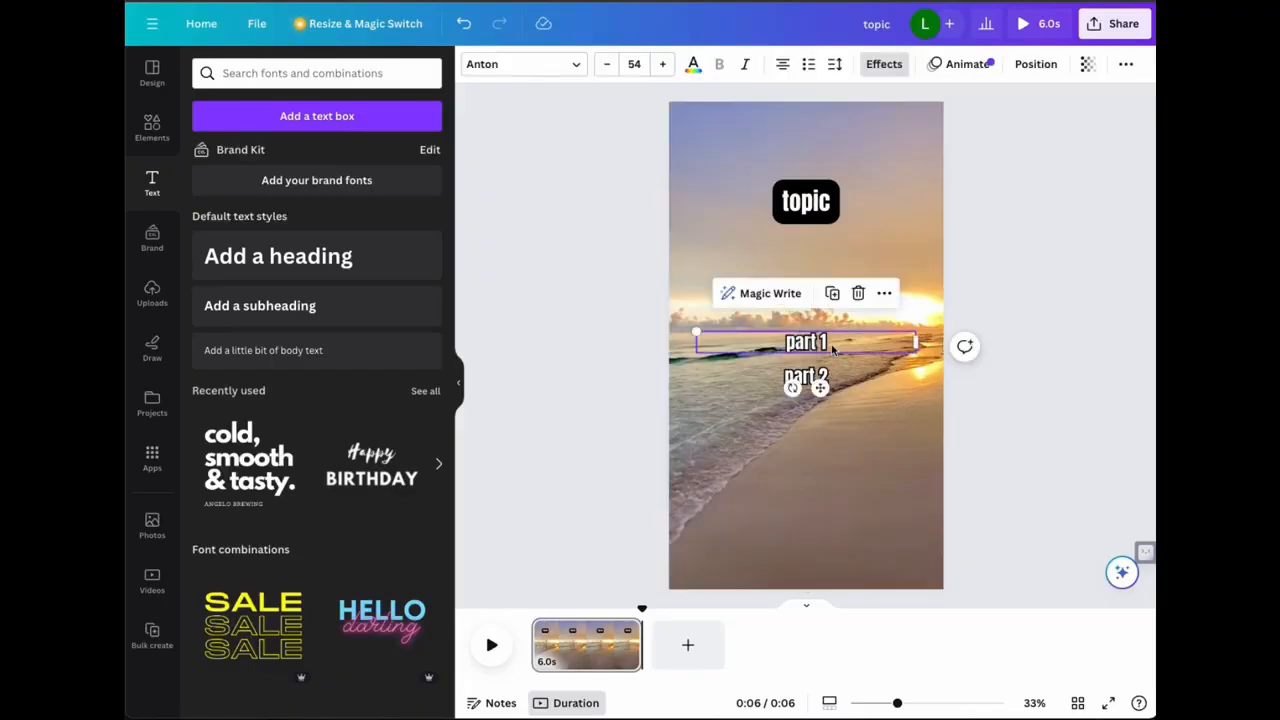
{"action": "left_click", "coordinate": [839, 384]}
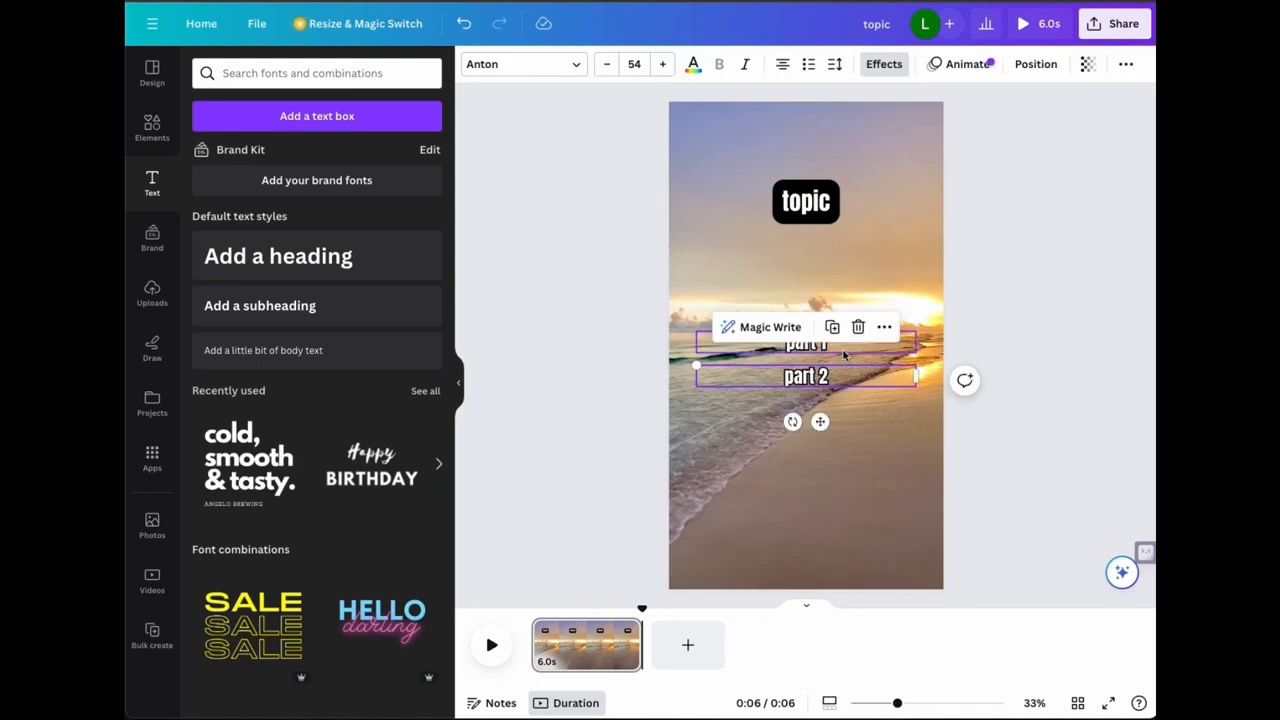
{"action": "left_click", "coordinate": [845, 355]}
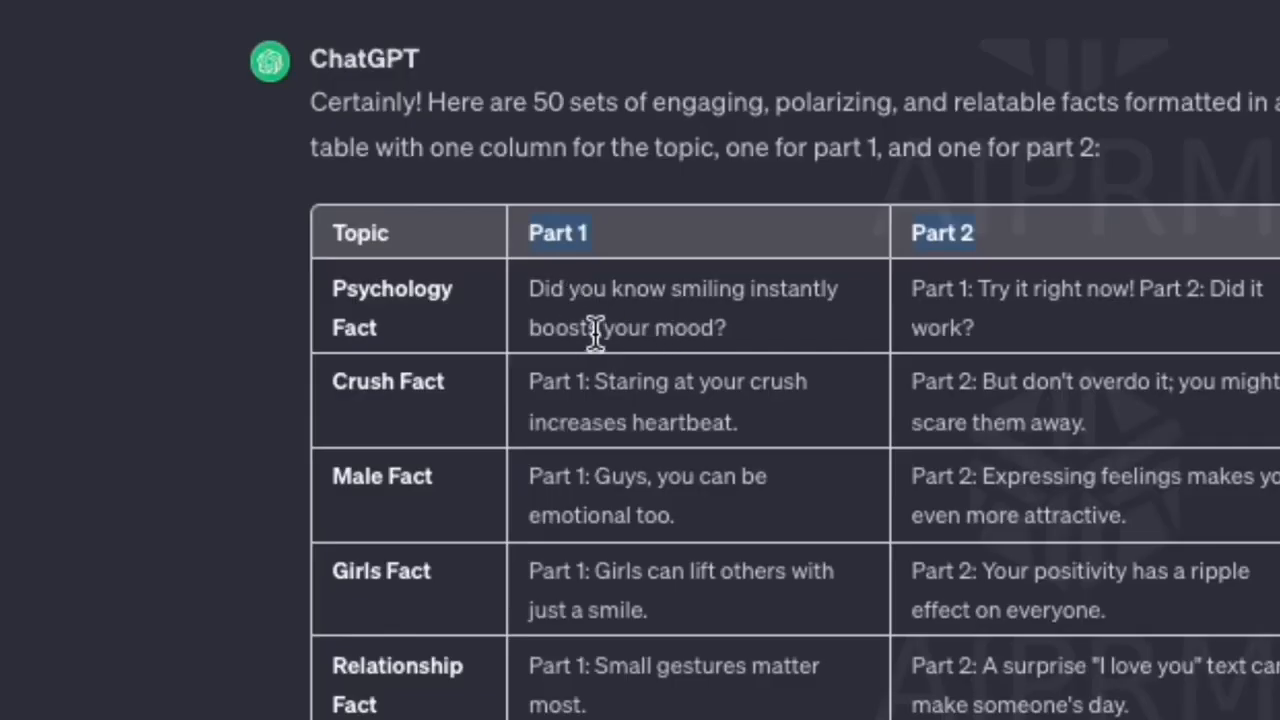
Step: Switch to ChatGPT and examine the Part 1 and Part 2 texts of the first Psychology Fact in the table
{"action": "left_click_drag", "start_coordinate": [580, 327], "coordinate": [736, 334]}
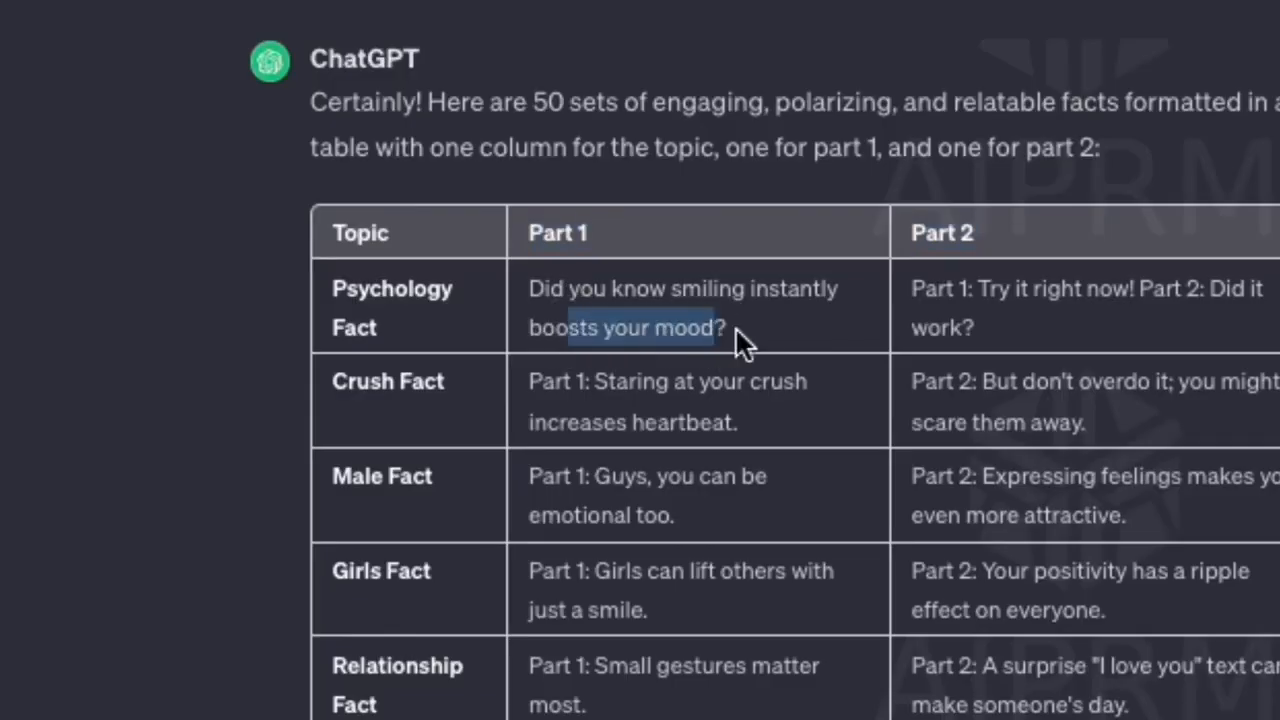
{"action": "left_click", "coordinate": [733, 331]}
{"action": "left_click_drag", "start_coordinate": [970, 295], "coordinate": [1135, 322]}
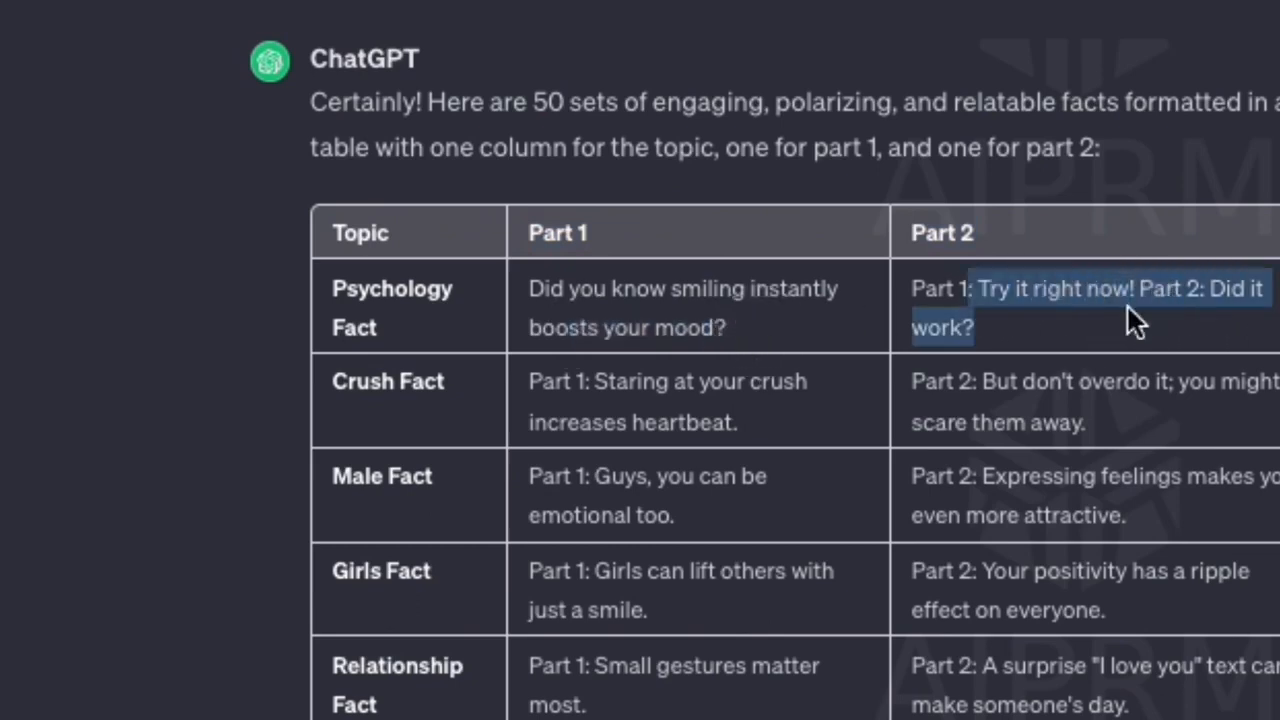
{"action": "left_click_drag", "start_coordinate": [553, 294], "coordinate": [621, 323]}
{"action": "left_click", "coordinate": [753, 345]}
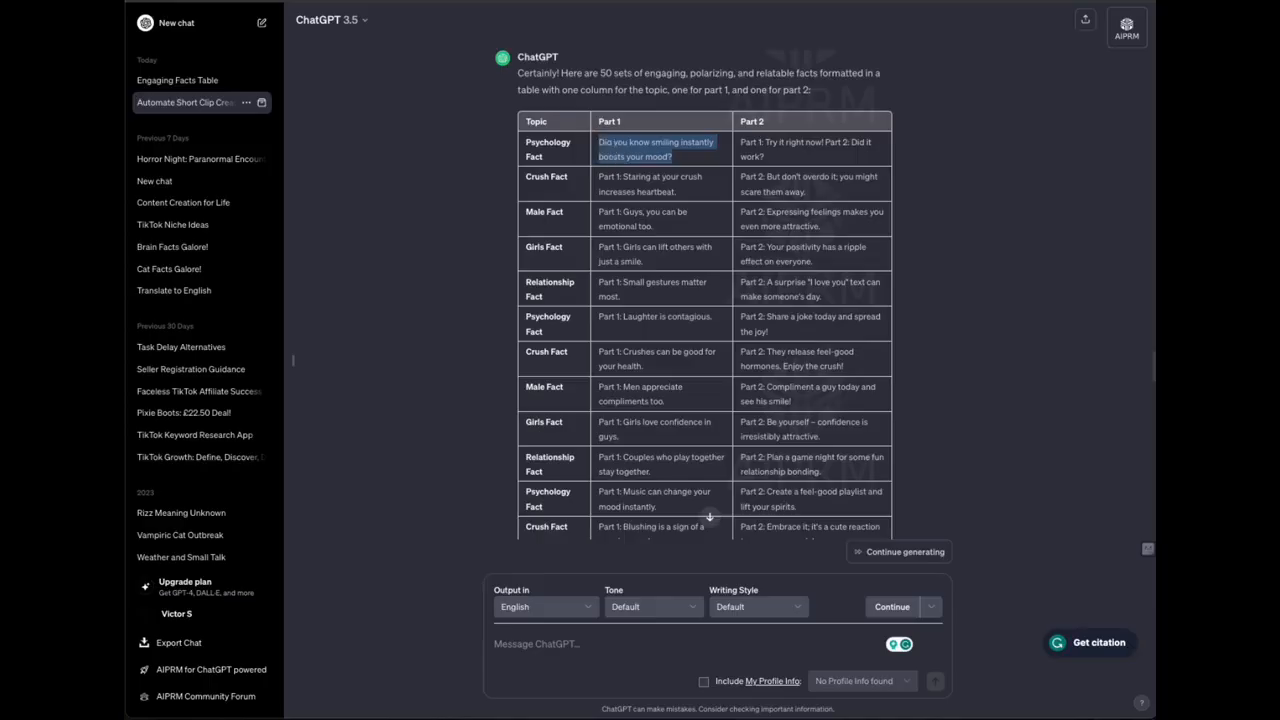
{"action": "left_click_drag", "start_coordinate": [912, 290], "coordinate": [1012, 326]}
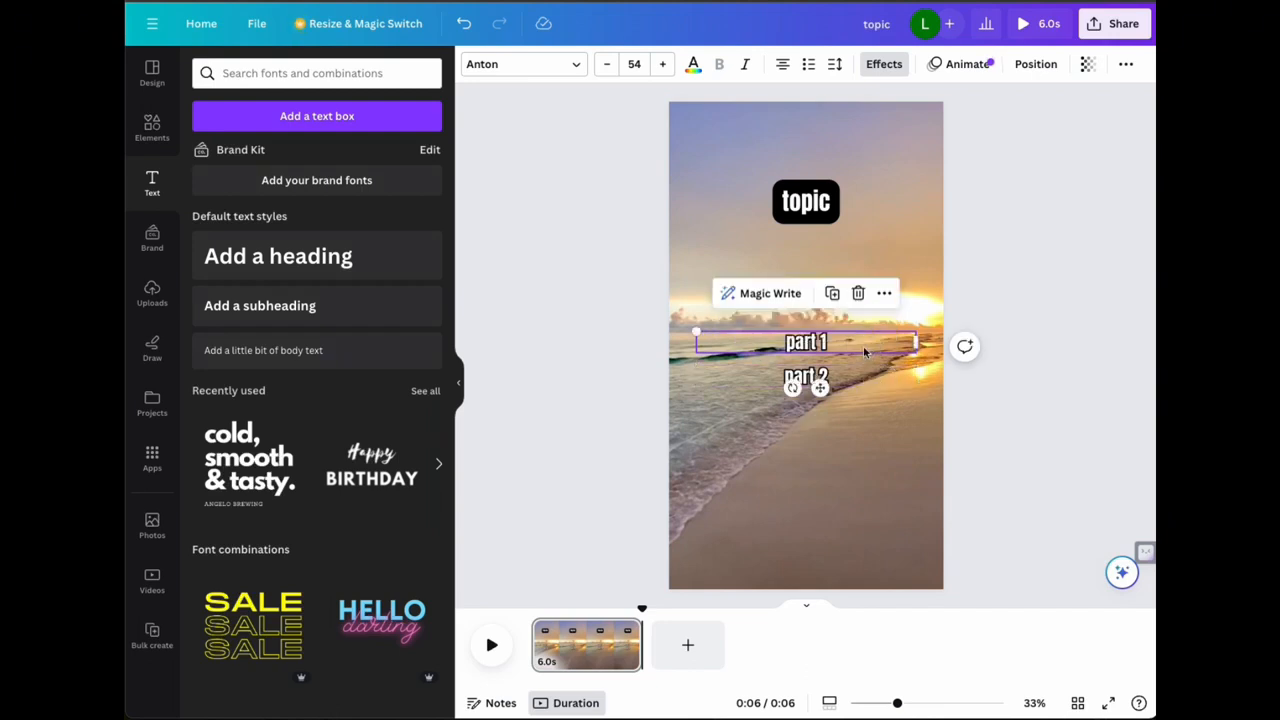
Step: Back in Canva, show the timing of the "part 1" text and trim its end to about the 4-second mark
{"action": "right_click", "coordinate": [863, 345]}
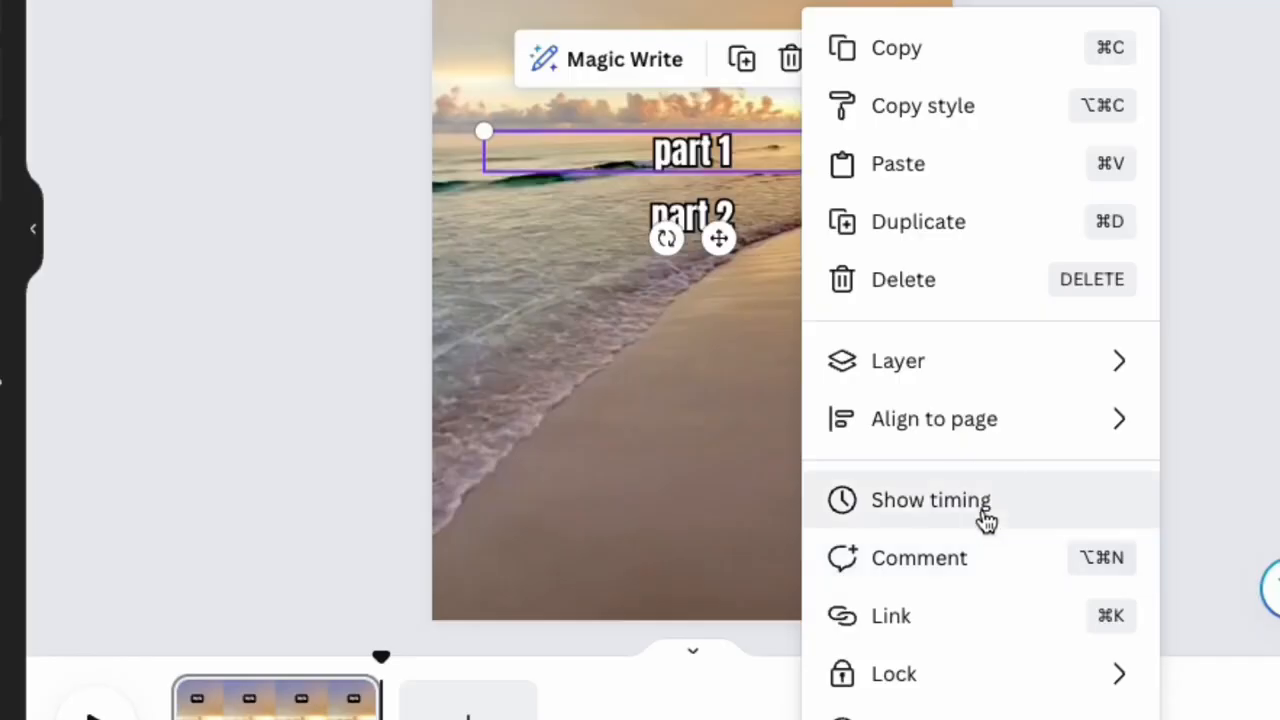
{"action": "left_click", "coordinate": [985, 518]}
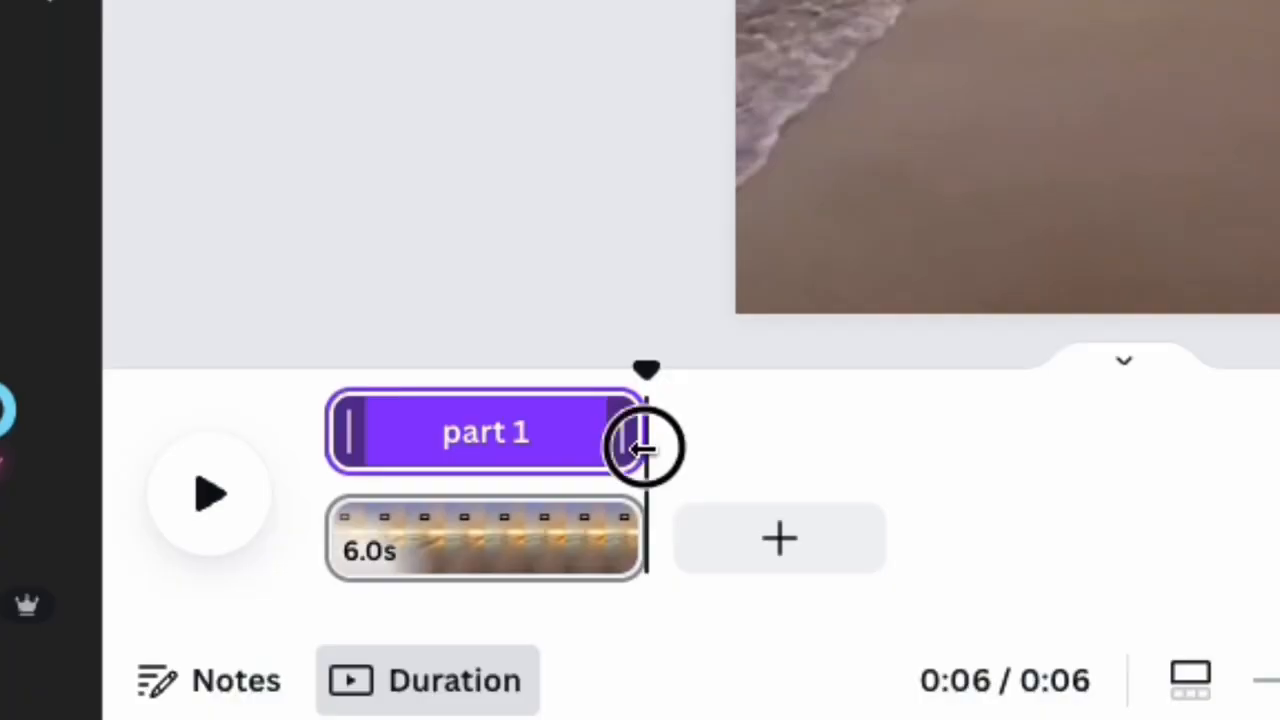
{"action": "left_click_drag", "start_coordinate": [644, 621], "coordinate": [621, 624]}
{"action": "left_click_drag", "start_coordinate": [585, 452], "coordinate": [571, 451]}
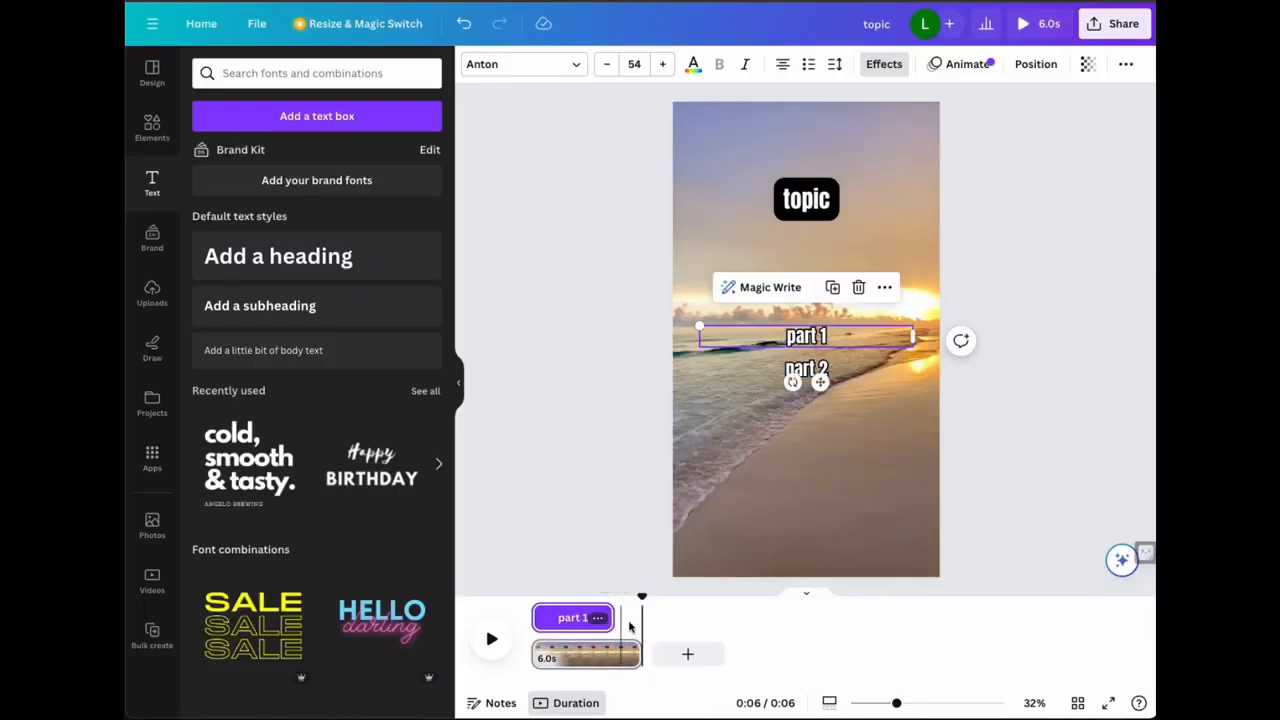
Step: Show the timing of the "part 2" text and trim its start so it appears where "part 1" ends
{"action": "left_click", "coordinate": [860, 371]}
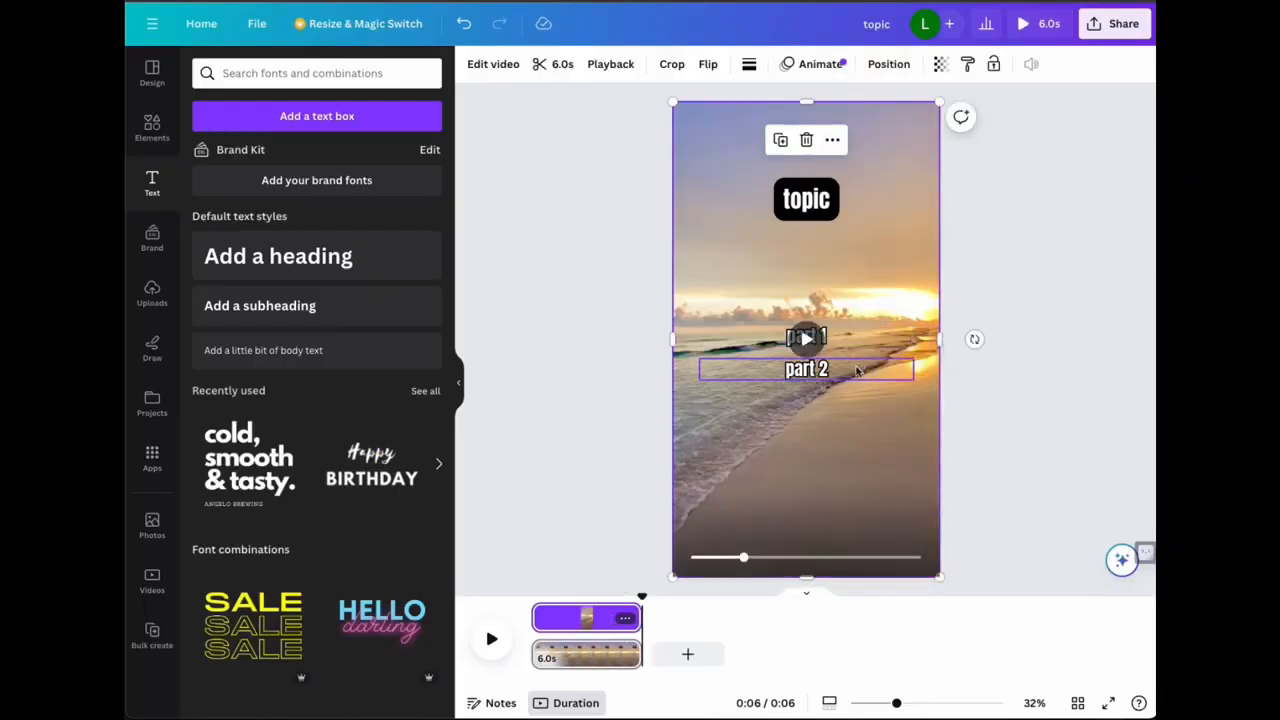
{"action": "left_click", "coordinate": [856, 373]}
{"action": "right_click", "coordinate": [857, 374]}
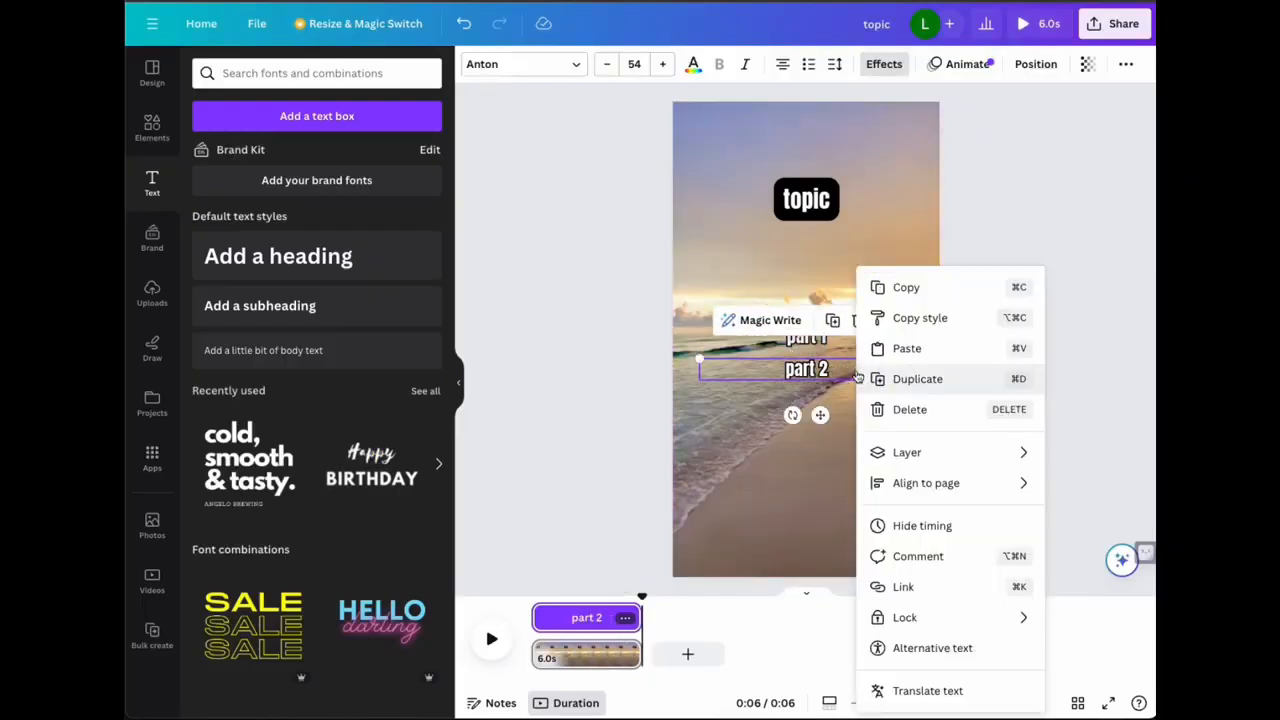
{"action": "left_click", "coordinate": [931, 529]}
{"action": "right_click", "coordinate": [858, 377]}
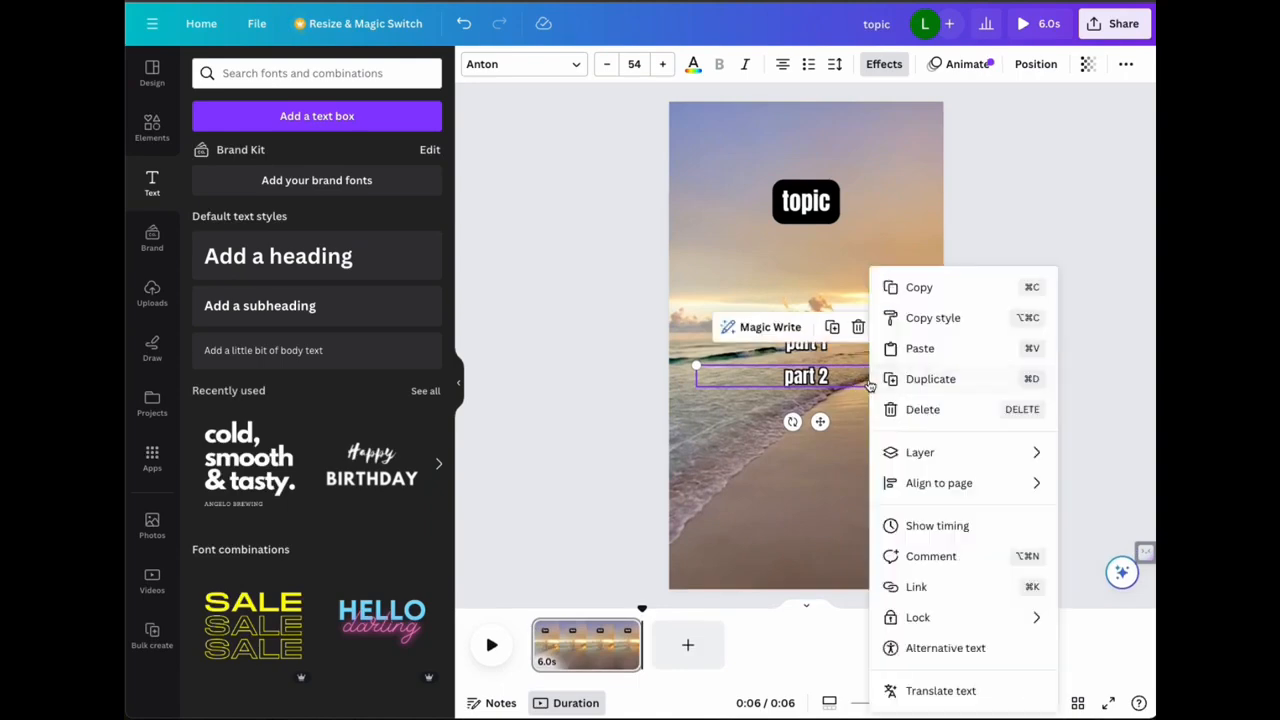
{"action": "left_click", "coordinate": [960, 526]}
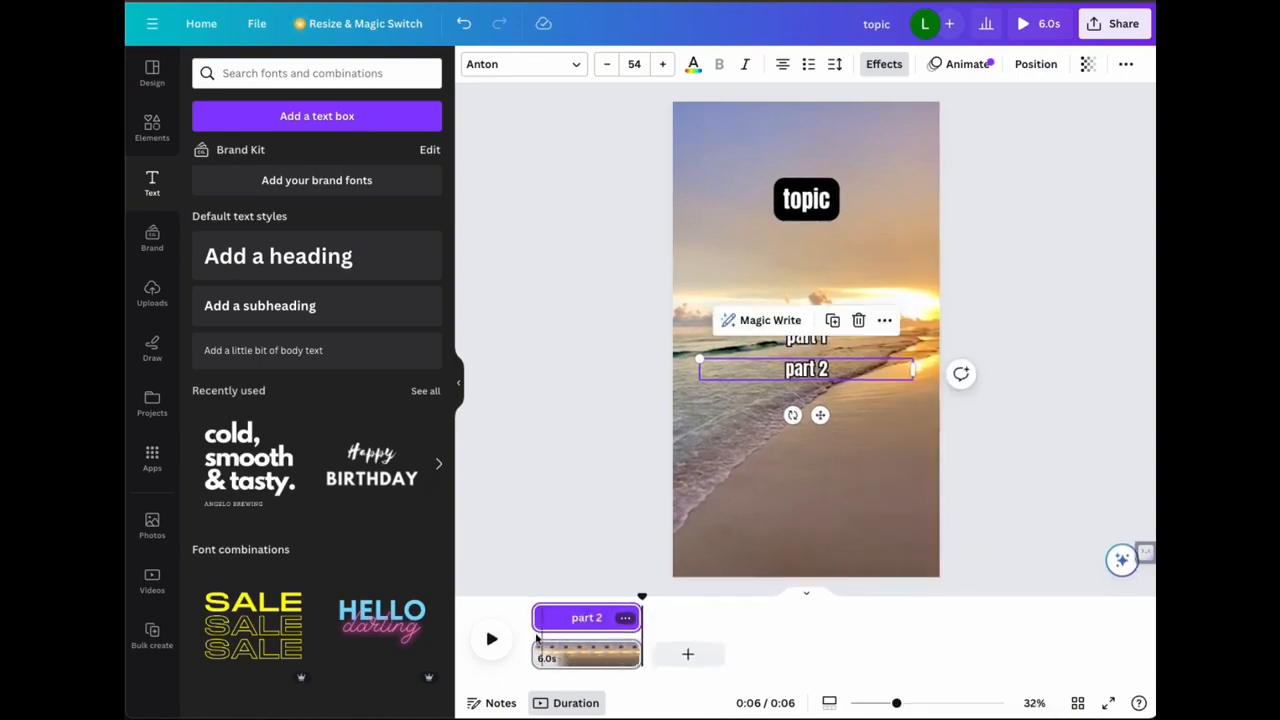
{"action": "left_click_drag", "start_coordinate": [538, 620], "coordinate": [614, 618]}
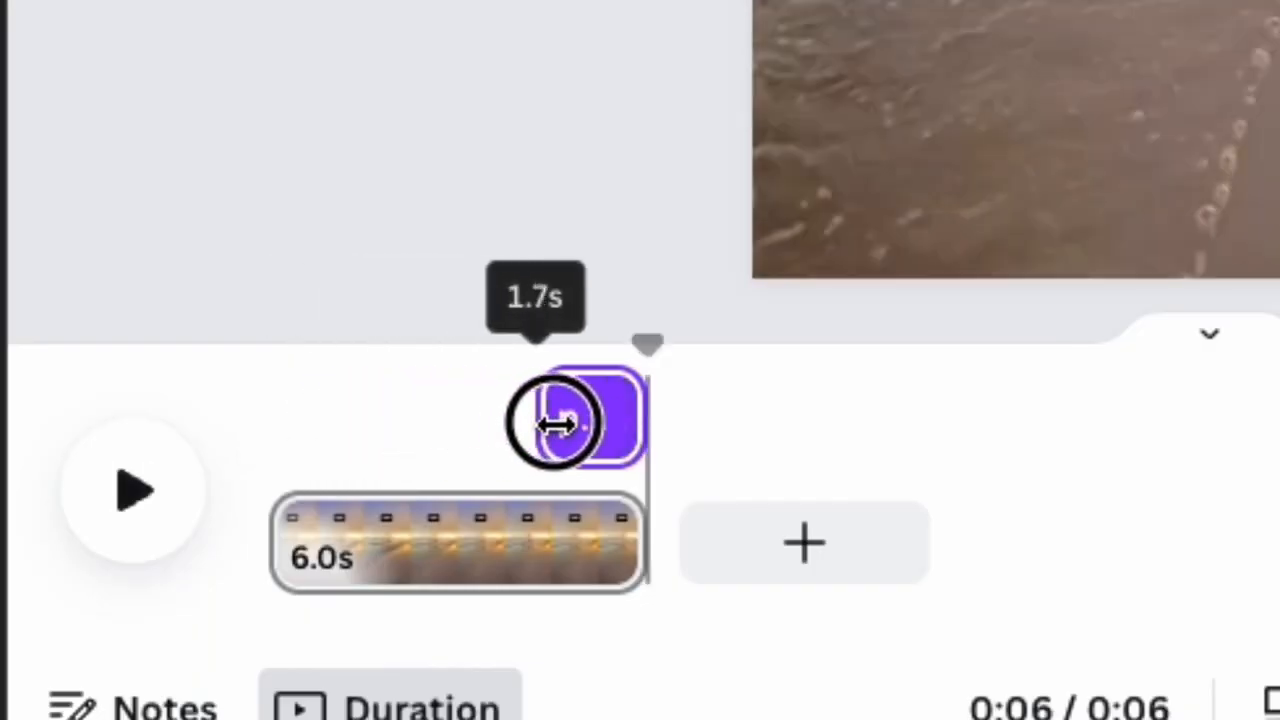
{"action": "left_click_drag", "start_coordinate": [558, 424], "coordinate": [569, 423]}
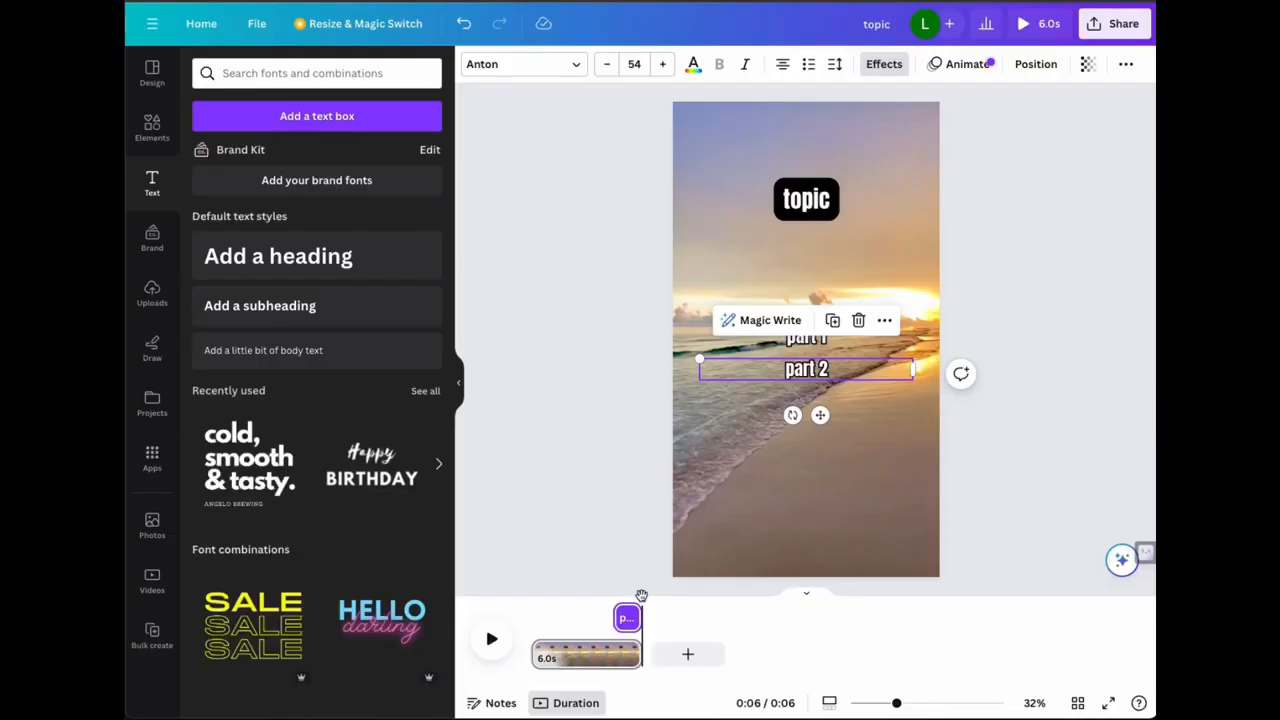
Step: Move the playhead to the switch between the texts at 0:04 and compare the "part 1" and "part 2" timings
{"action": "left_click_drag", "start_coordinate": [641, 595], "coordinate": [612, 592]}
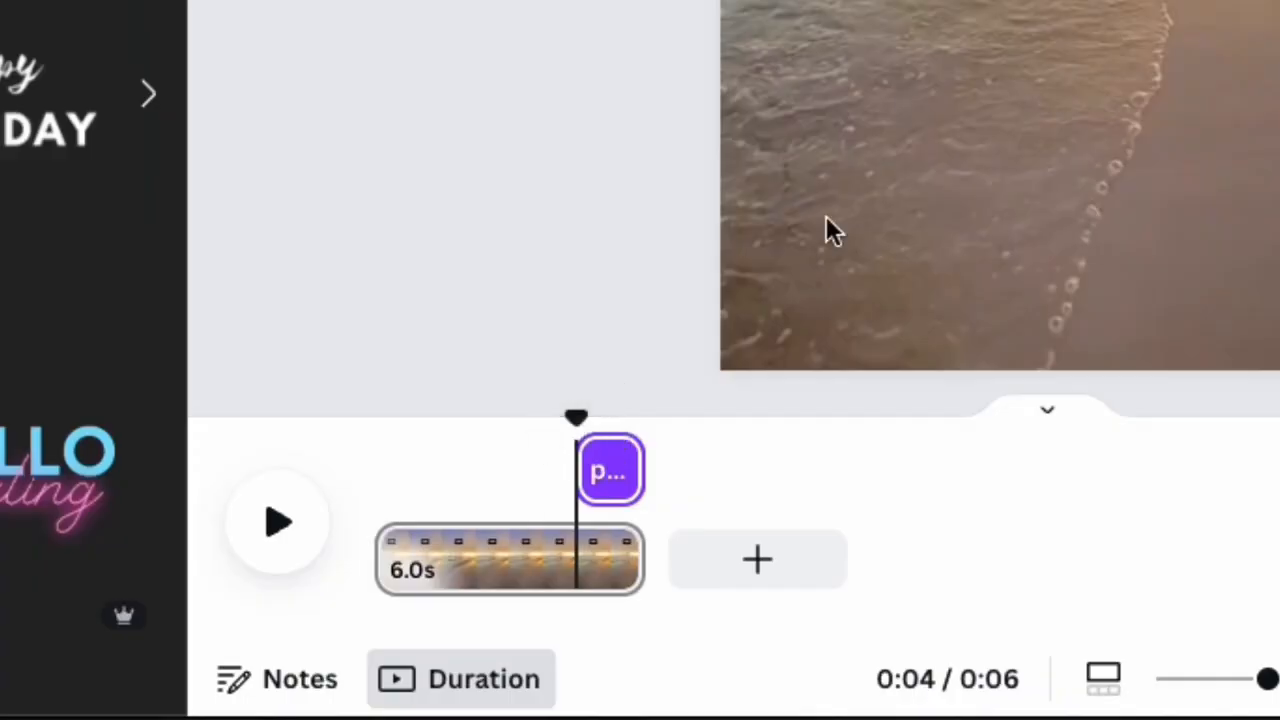
{"action": "left_click", "coordinate": [900, 2]}
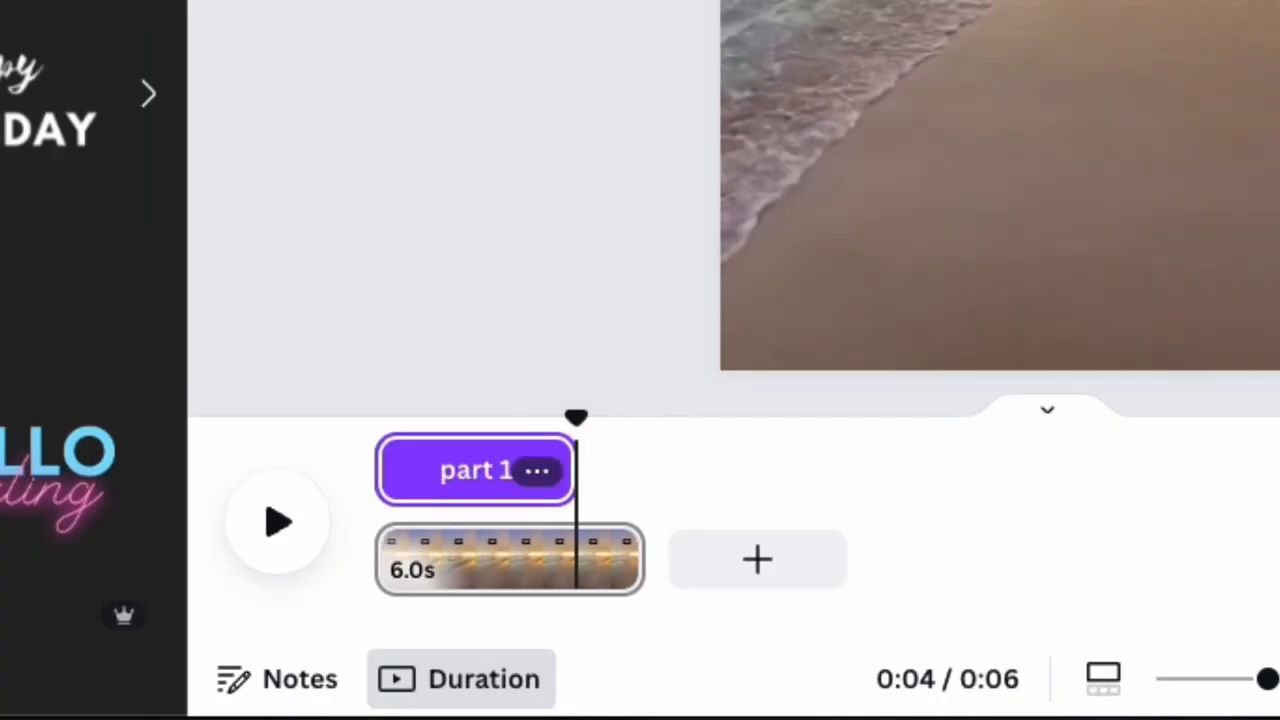
{"action": "left_click", "coordinate": [1050, 2]}
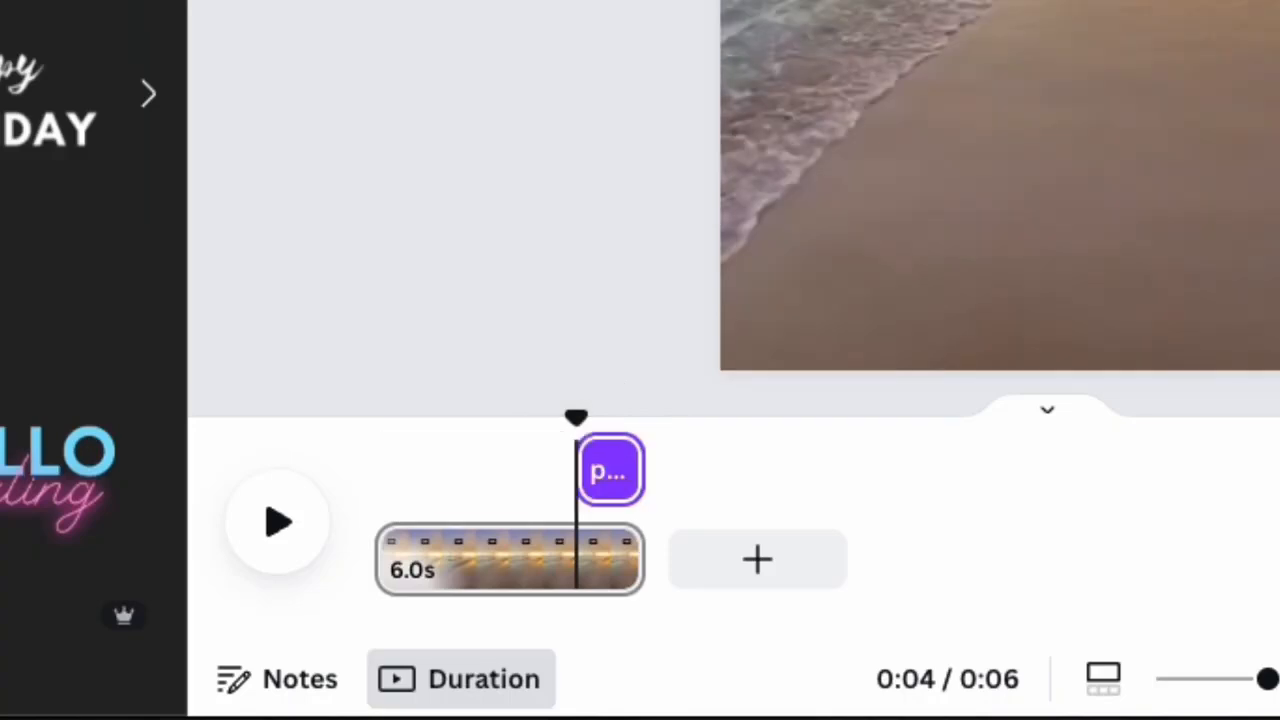
{"action": "left_click", "coordinate": [900, 2]}
{"action": "left_click", "coordinate": [1050, 2]}
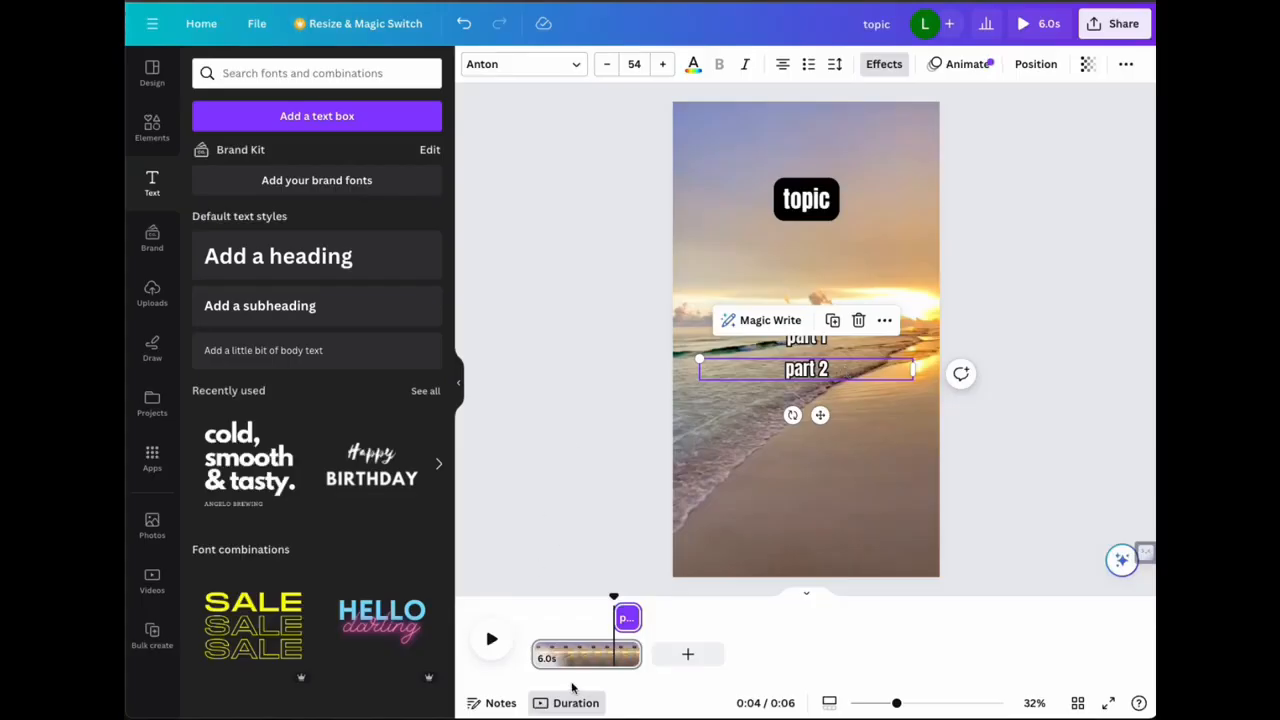
{"action": "left_click", "coordinate": [809, 346]}
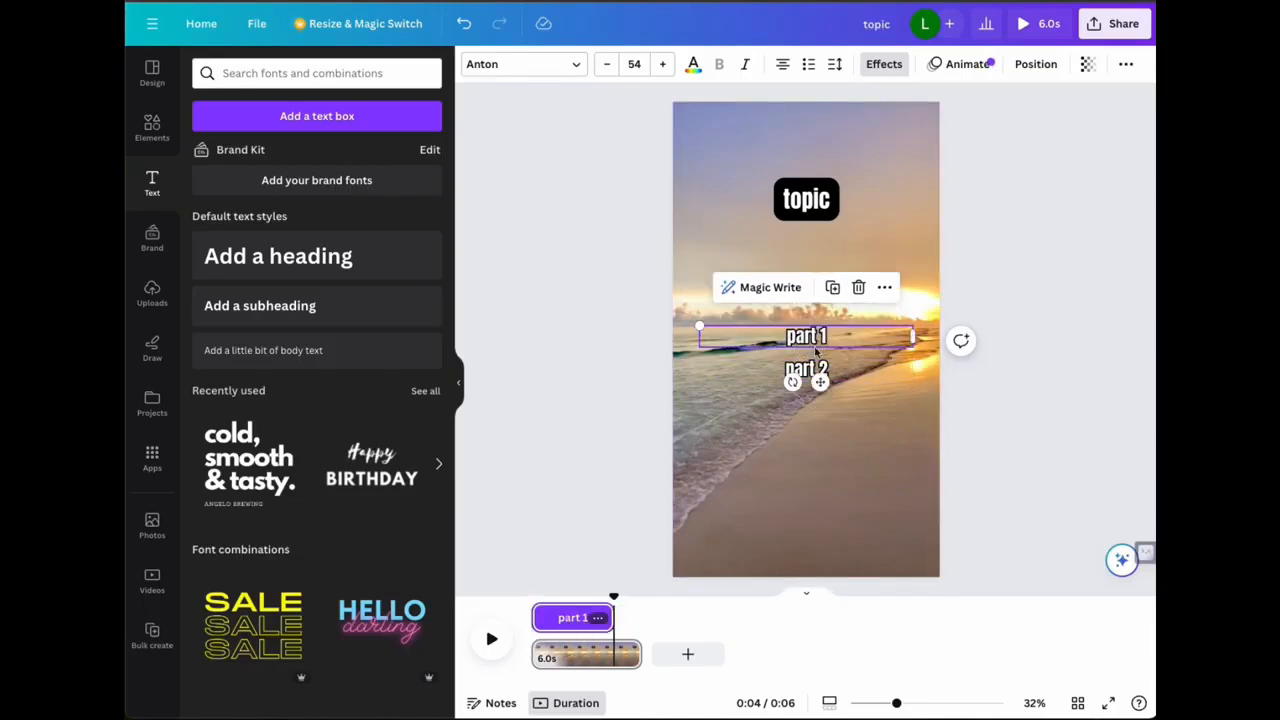
{"action": "left_click", "coordinate": [842, 372]}
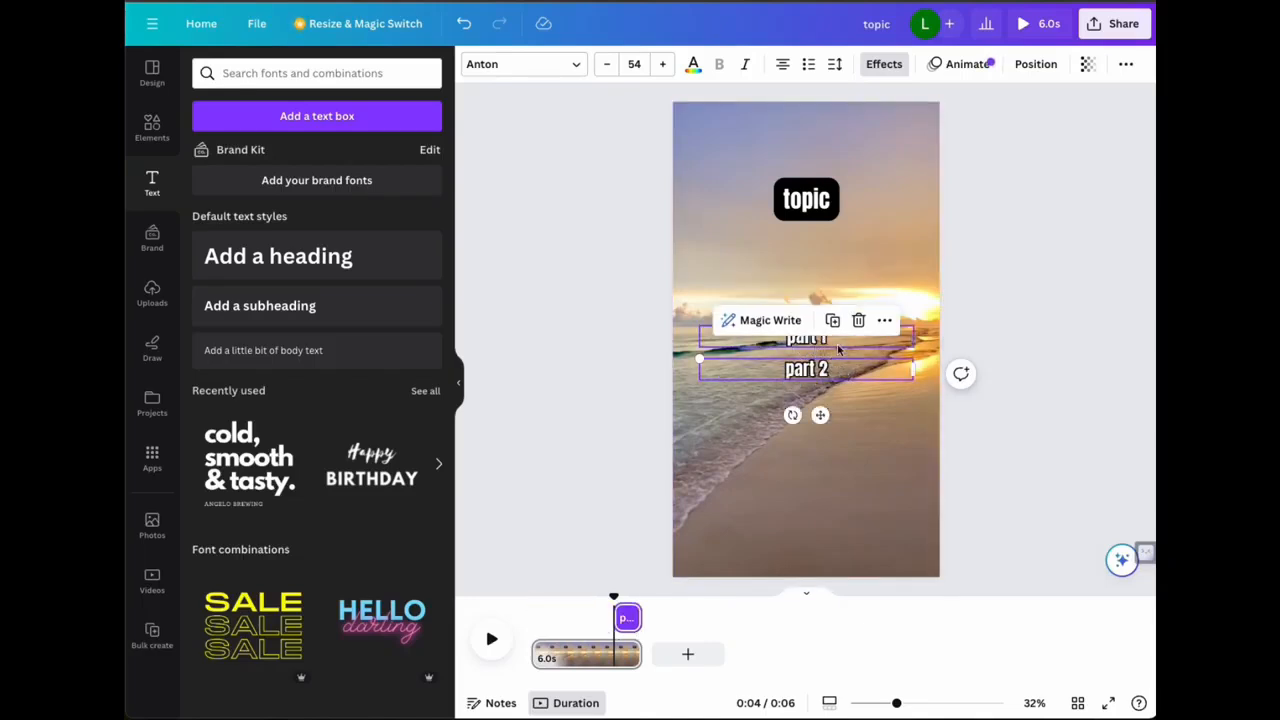
{"action": "left_click", "coordinate": [837, 344]}
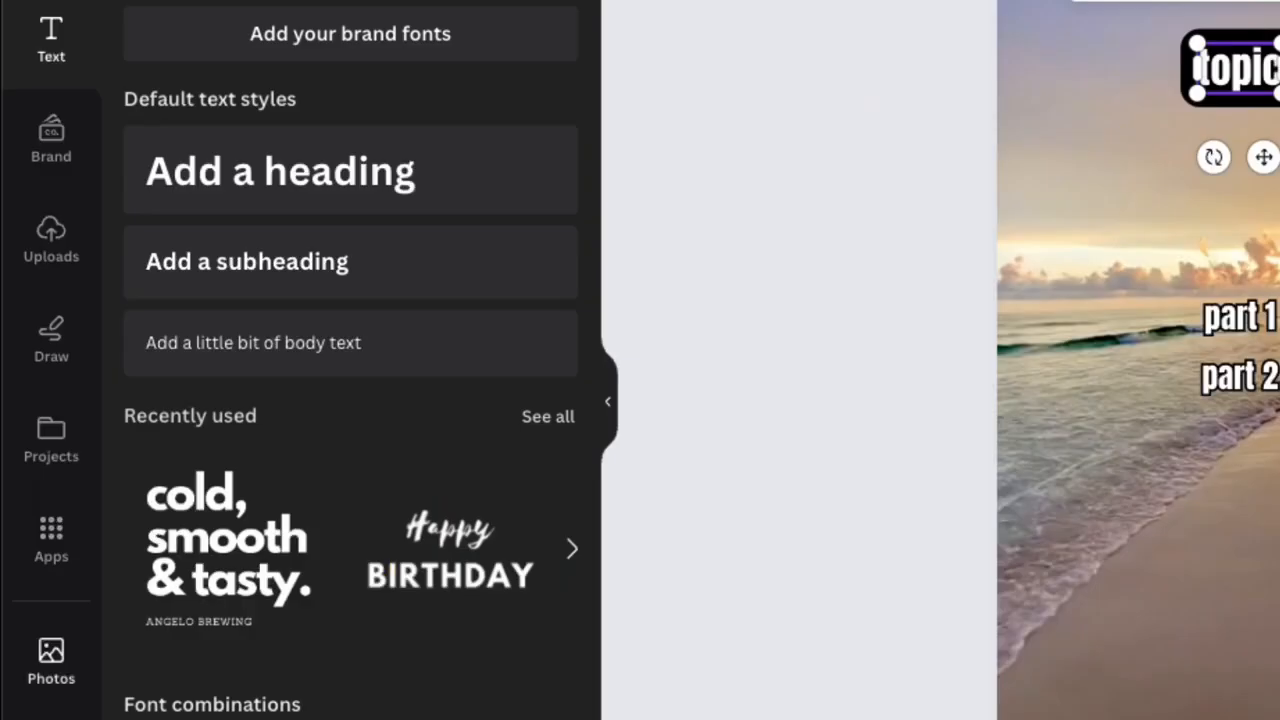
Step: Open the Bulk create app and copy the full facts table with its Topic, Part 1 and Part 2 columns from ChatGPT
{"action": "left_click", "coordinate": [152, 457]}
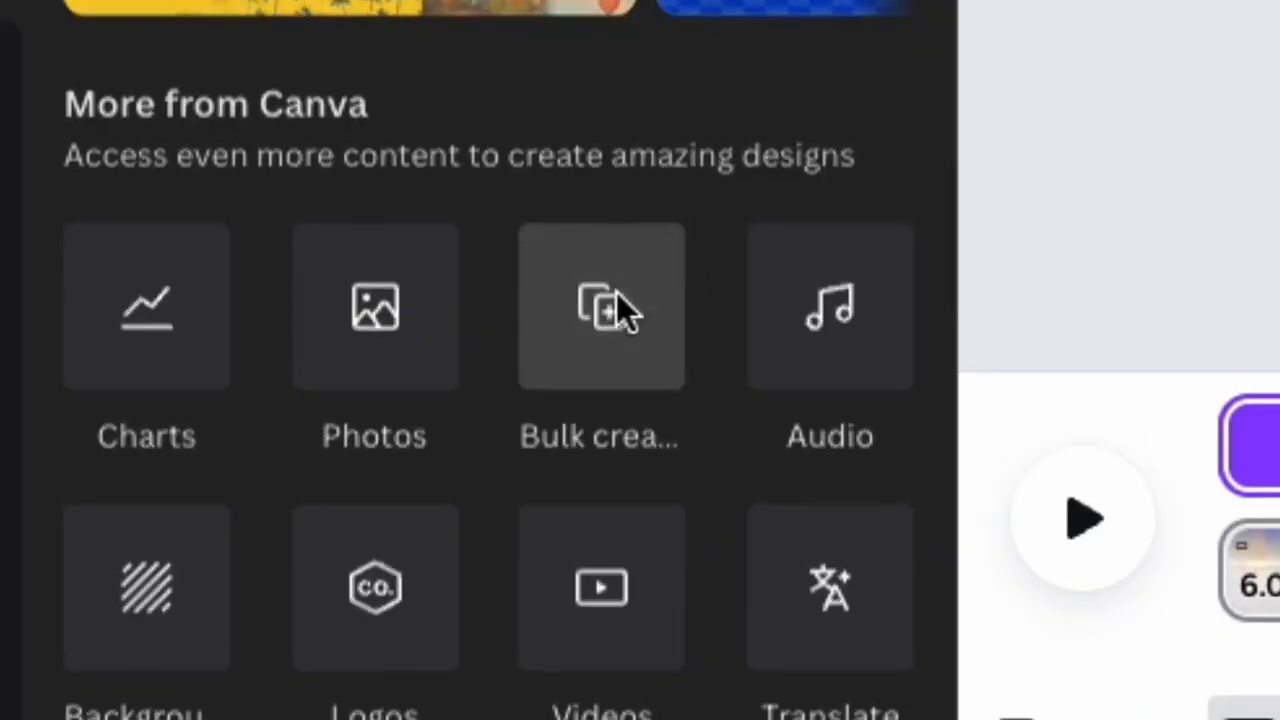
{"action": "left_click", "coordinate": [412, 717]}
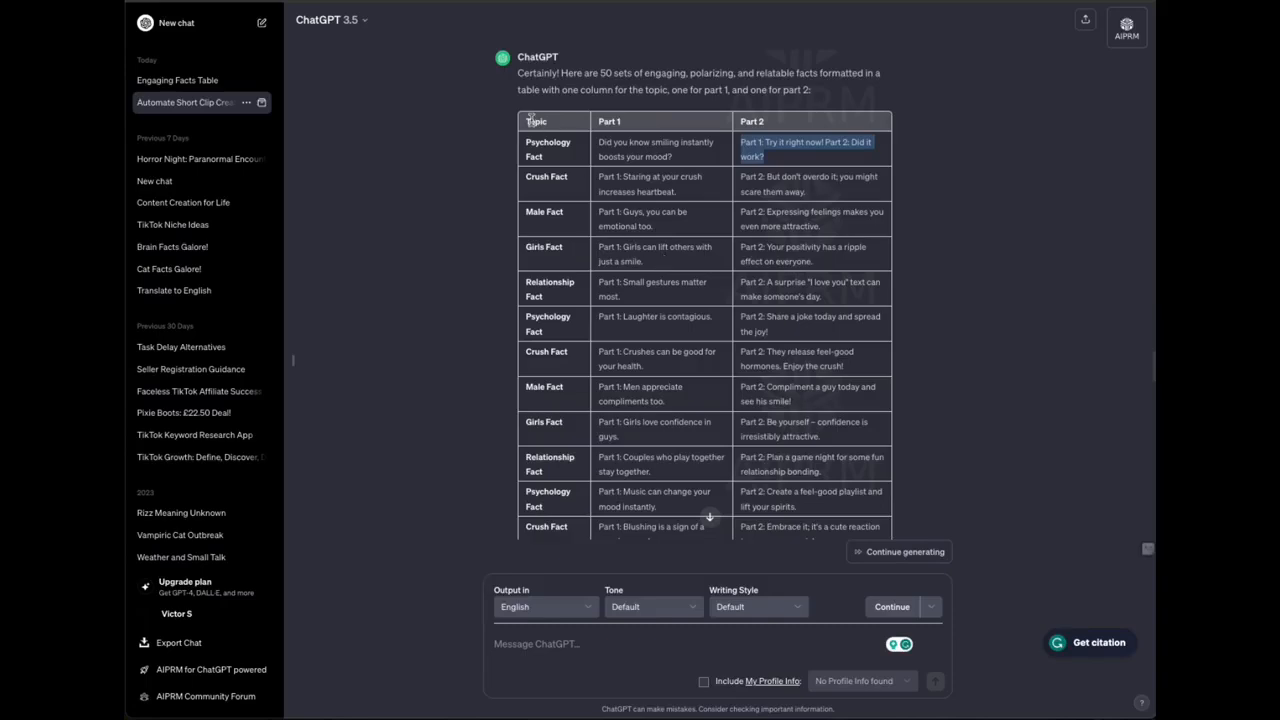
{"action": "left_click_drag", "start_coordinate": [526, 121], "coordinate": [850, 340]}
{"action": "scroll", "coordinate": [792, 415], "scroll_direction": "down", "scroll_amount": 8}
{"action": "scroll", "coordinate": [806, 500], "scroll_direction": "down", "scroll_amount": 6}
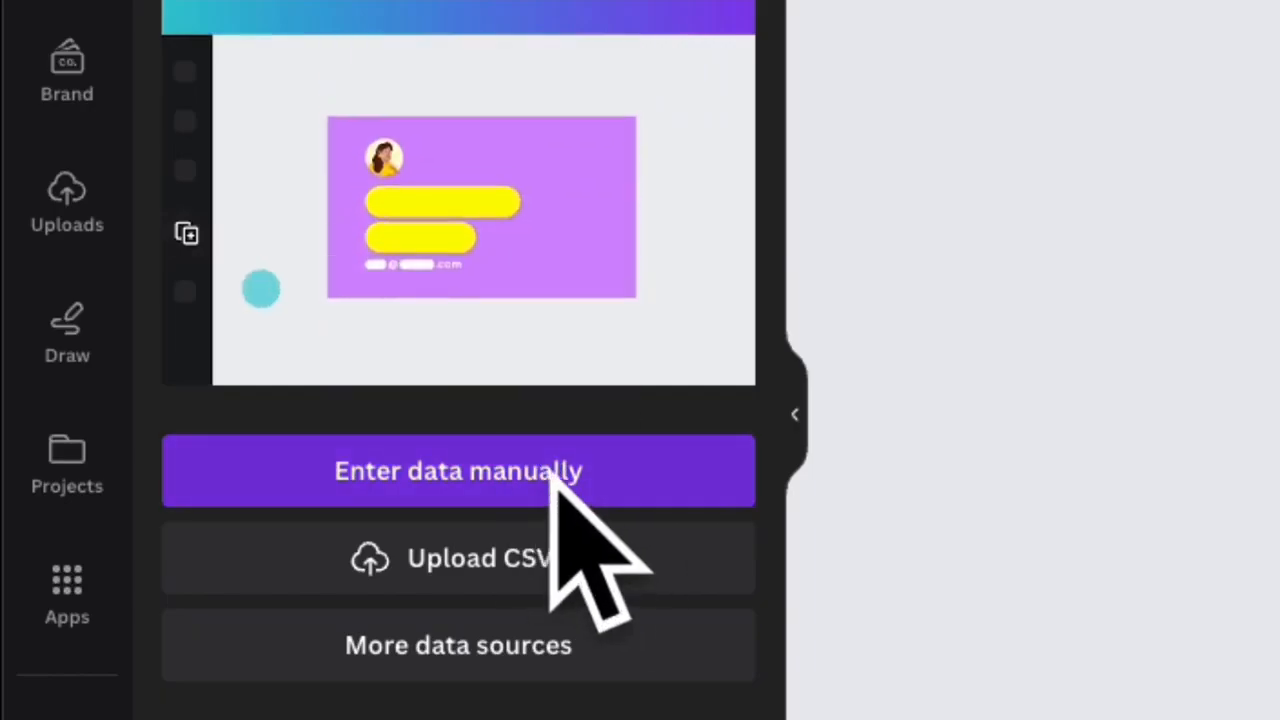
Step: Back in Canva, choose manual data entry, paste the copied facts table from the first header cell onward, and save the data
{"action": "left_click", "coordinate": [548, 480]}
{"action": "left_click", "coordinate": [139, 112]}
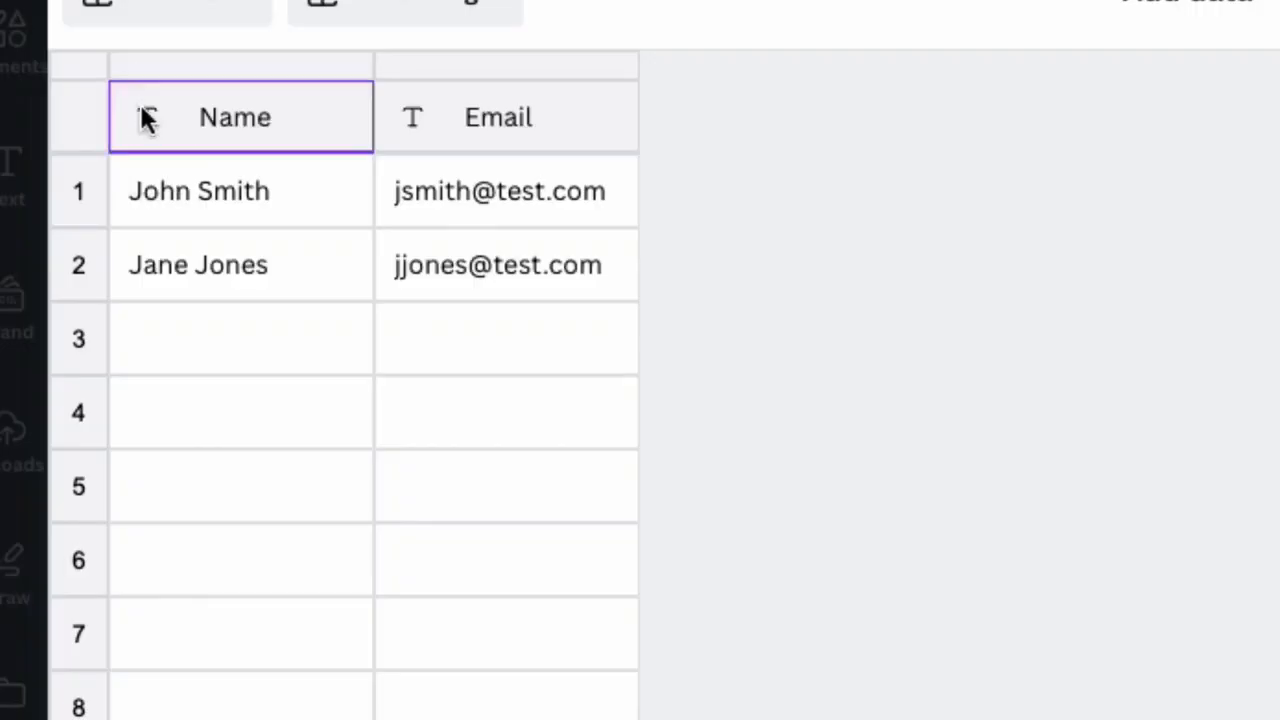
{"action": "key", "text": "ctrl+v"}
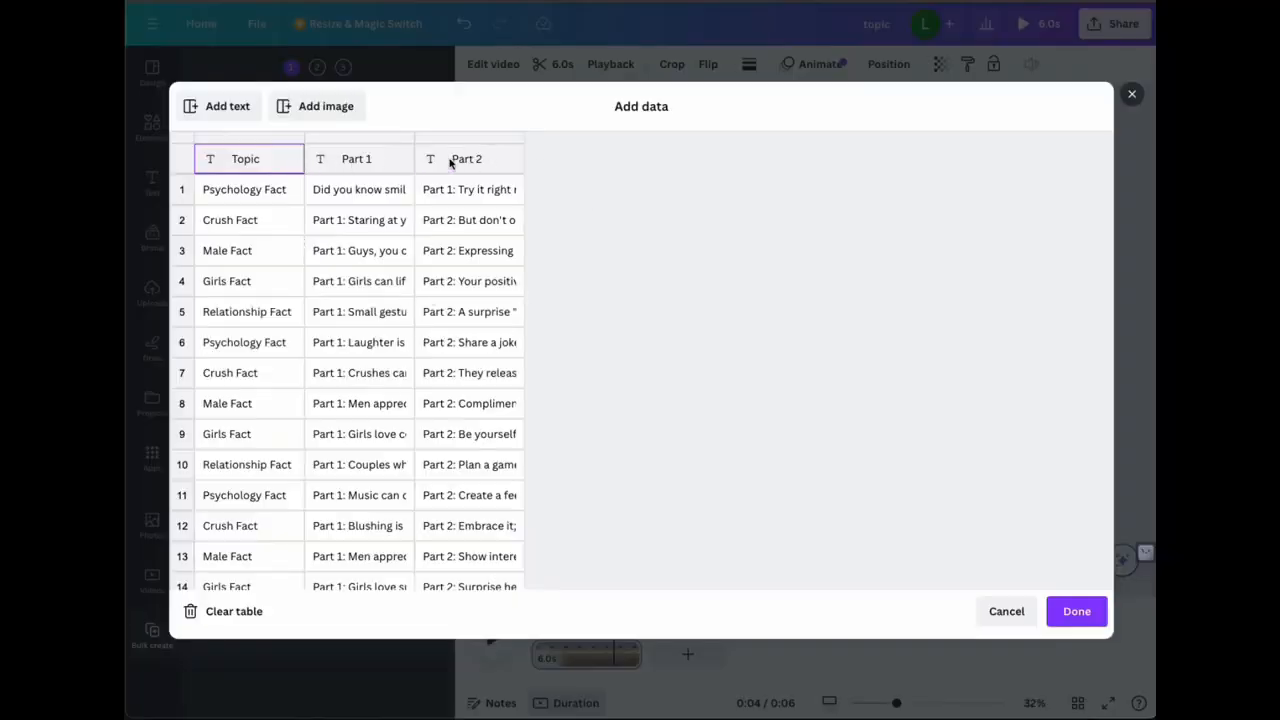
{"action": "left_click", "coordinate": [416, 163]}
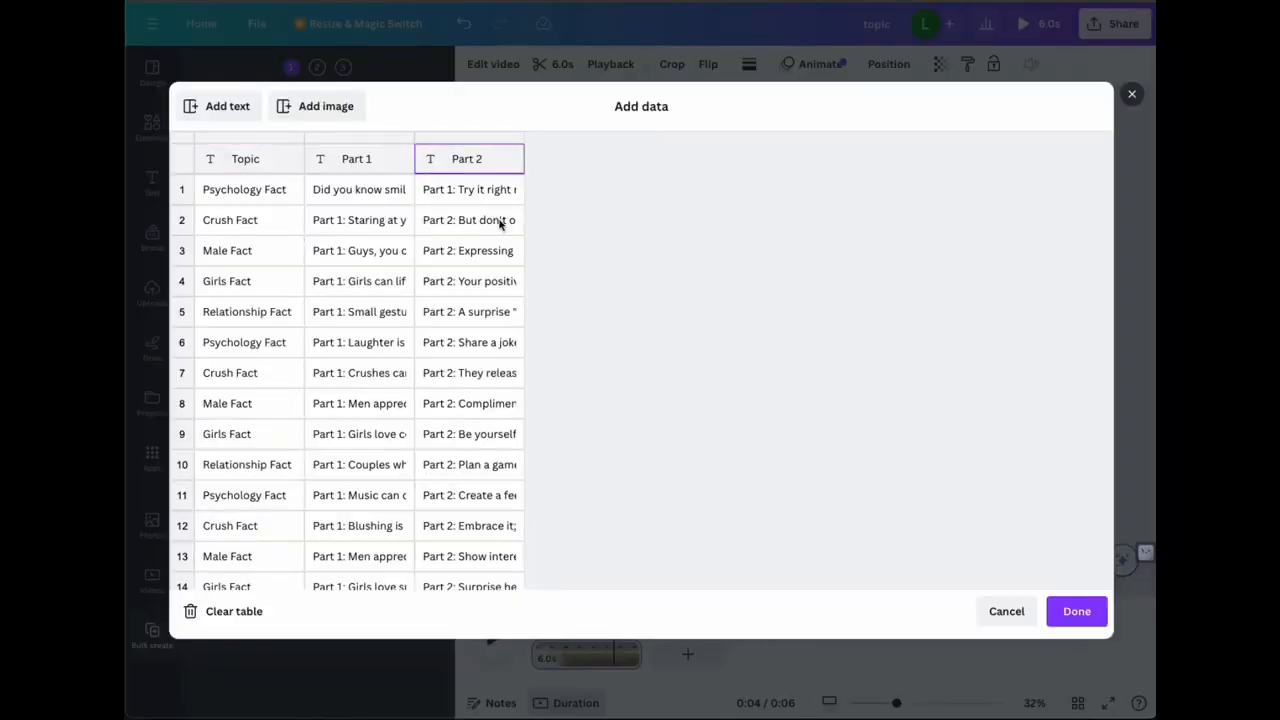
{"action": "left_click", "coordinate": [1077, 611]}
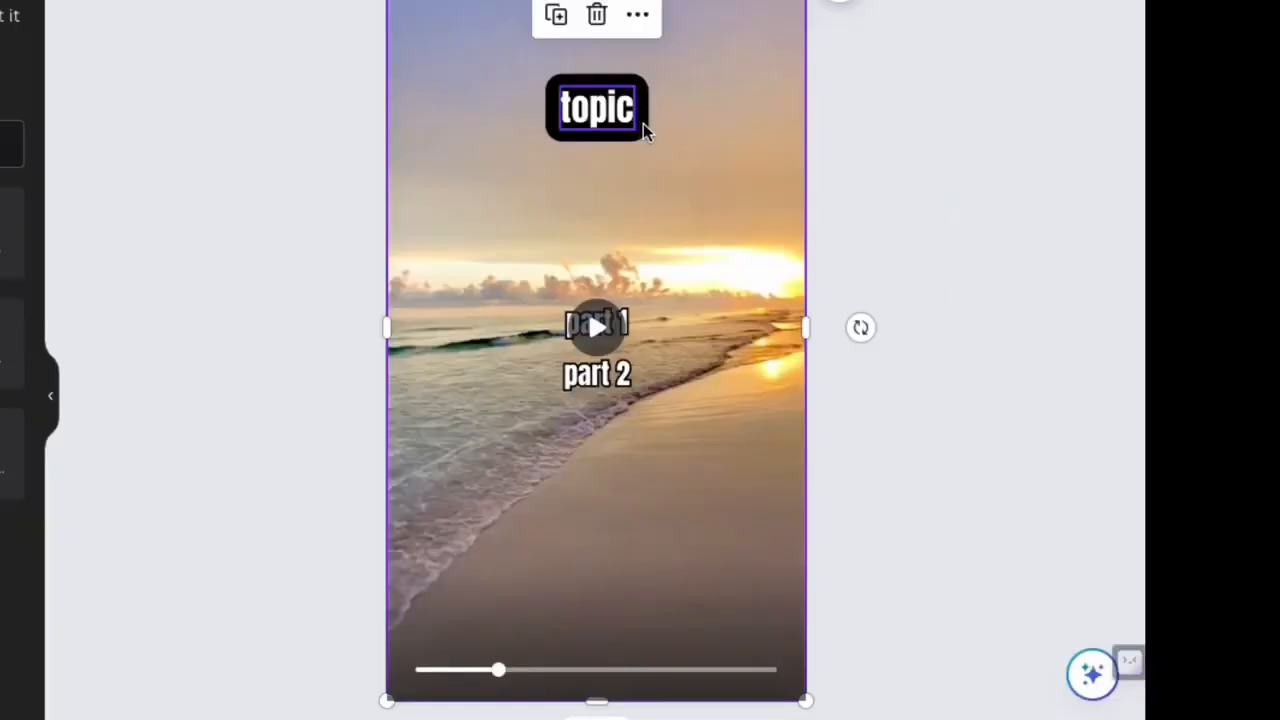
Step: Connect the "topic" text on the page to the Topic data field
{"action": "right_click", "coordinate": [645, 130]}
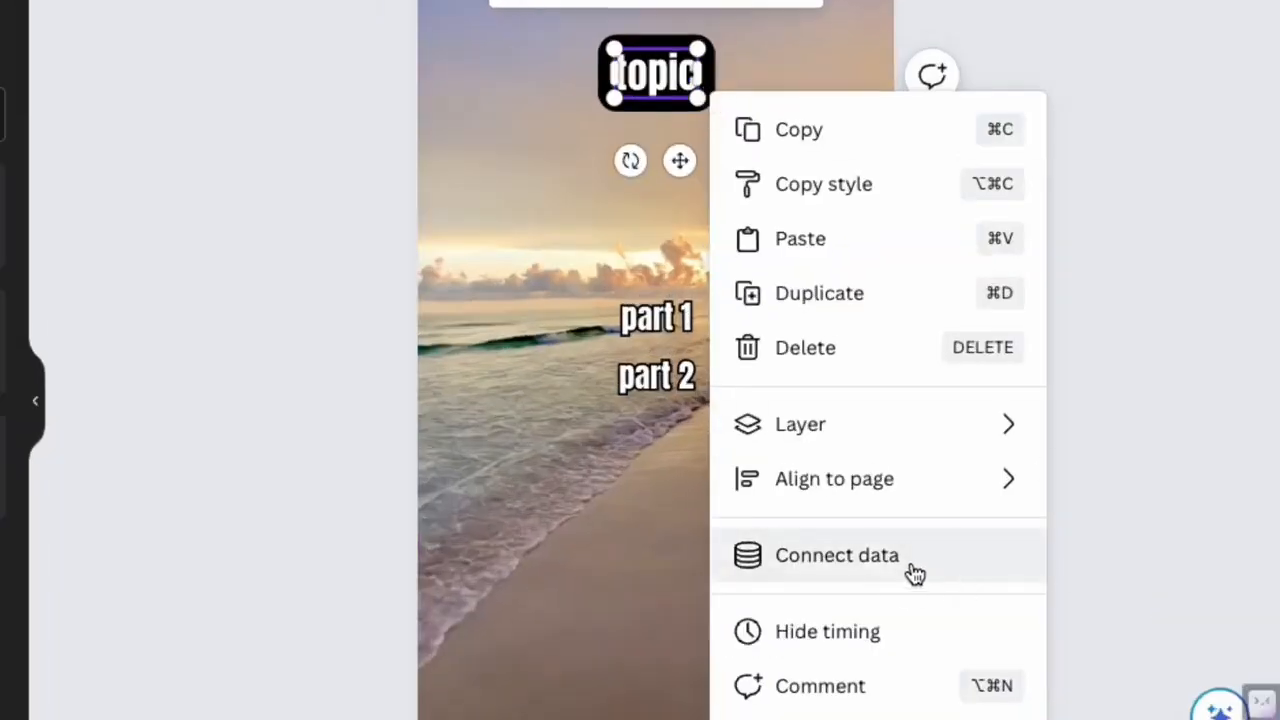
{"action": "left_click", "coordinate": [912, 565]}
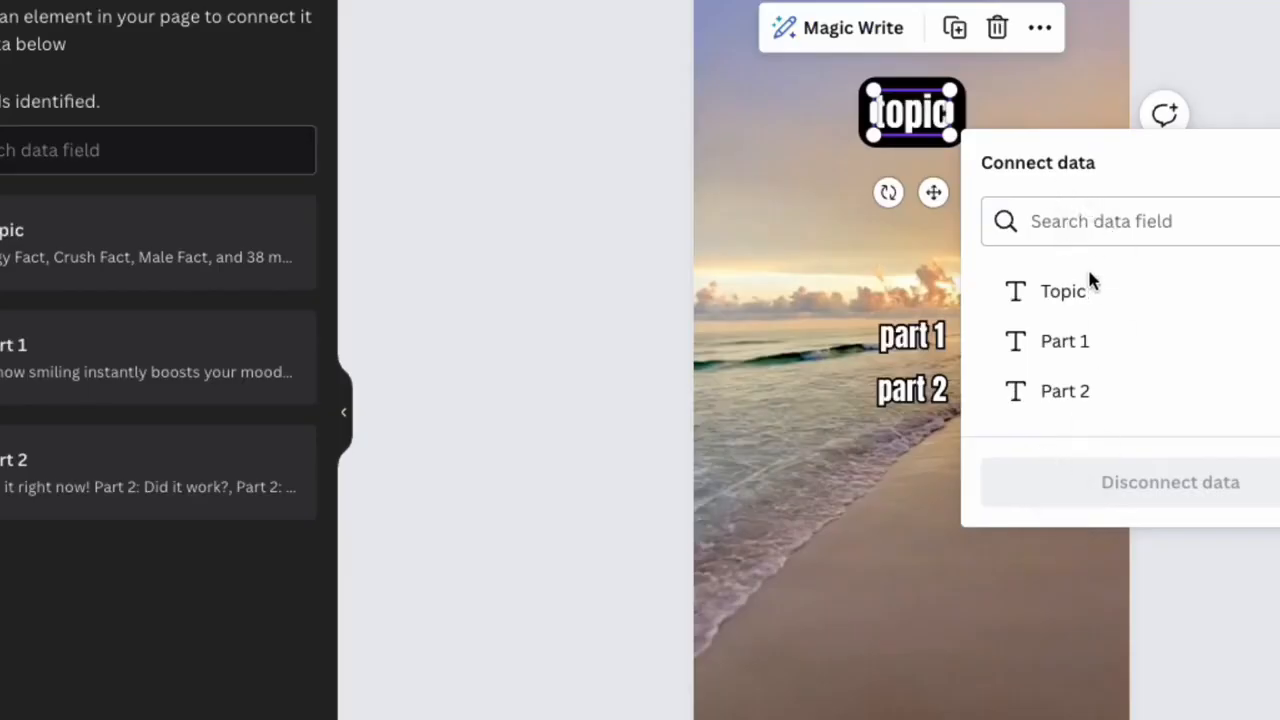
{"action": "left_click", "coordinate": [856, 289]}
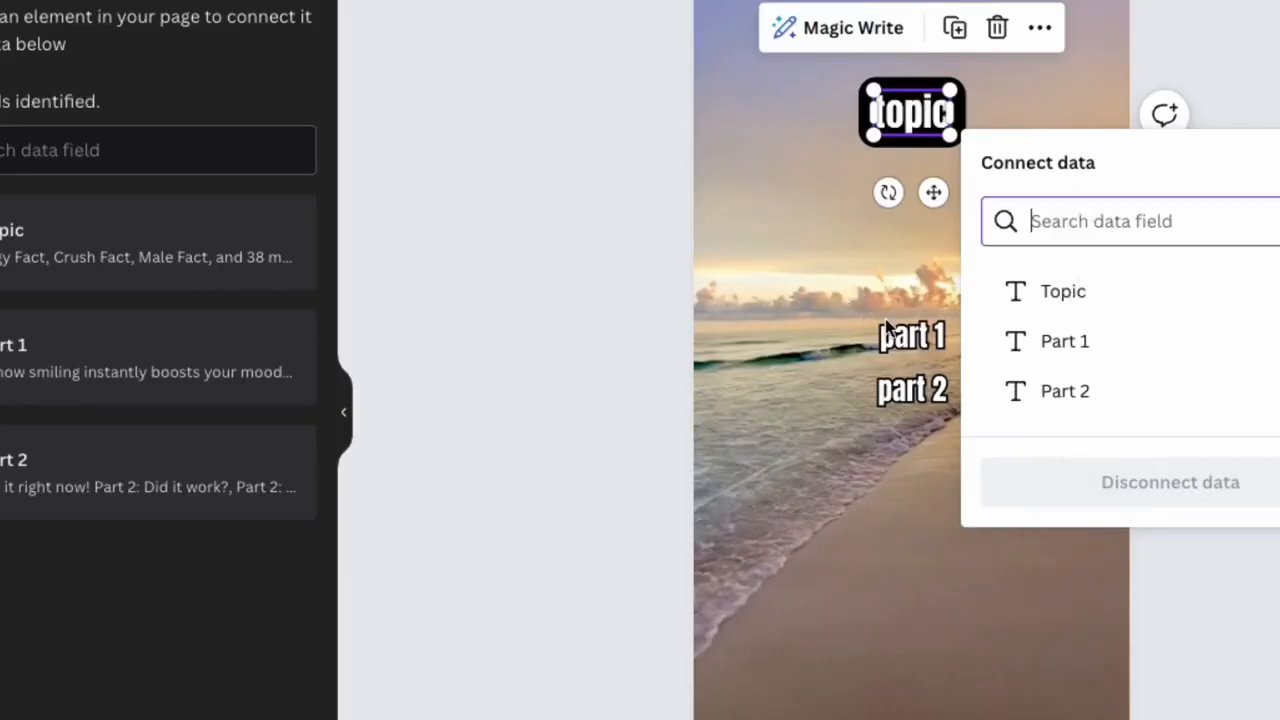
{"action": "left_click", "coordinate": [1081, 305]}
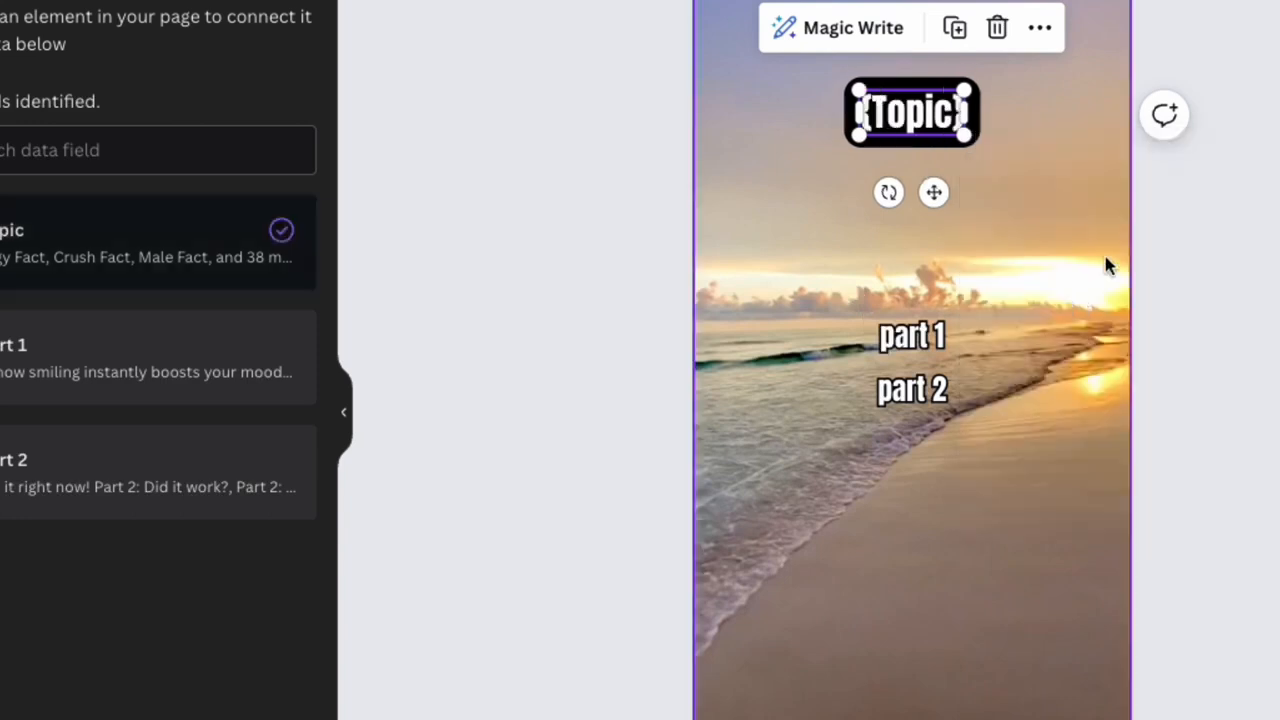
{"action": "left_click", "coordinate": [1046, 140]}
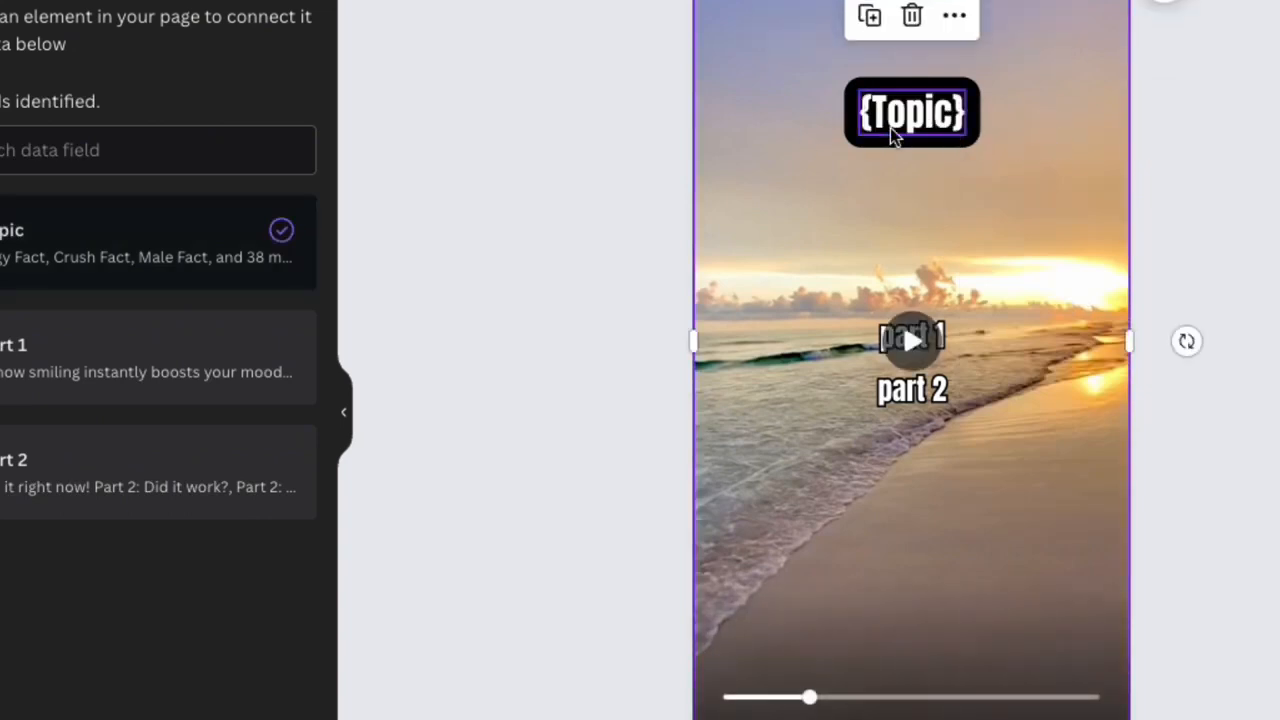
Step: Connect the "part 1" text on the page to the Part 1 data field
{"action": "right_click", "coordinate": [982, 348]}
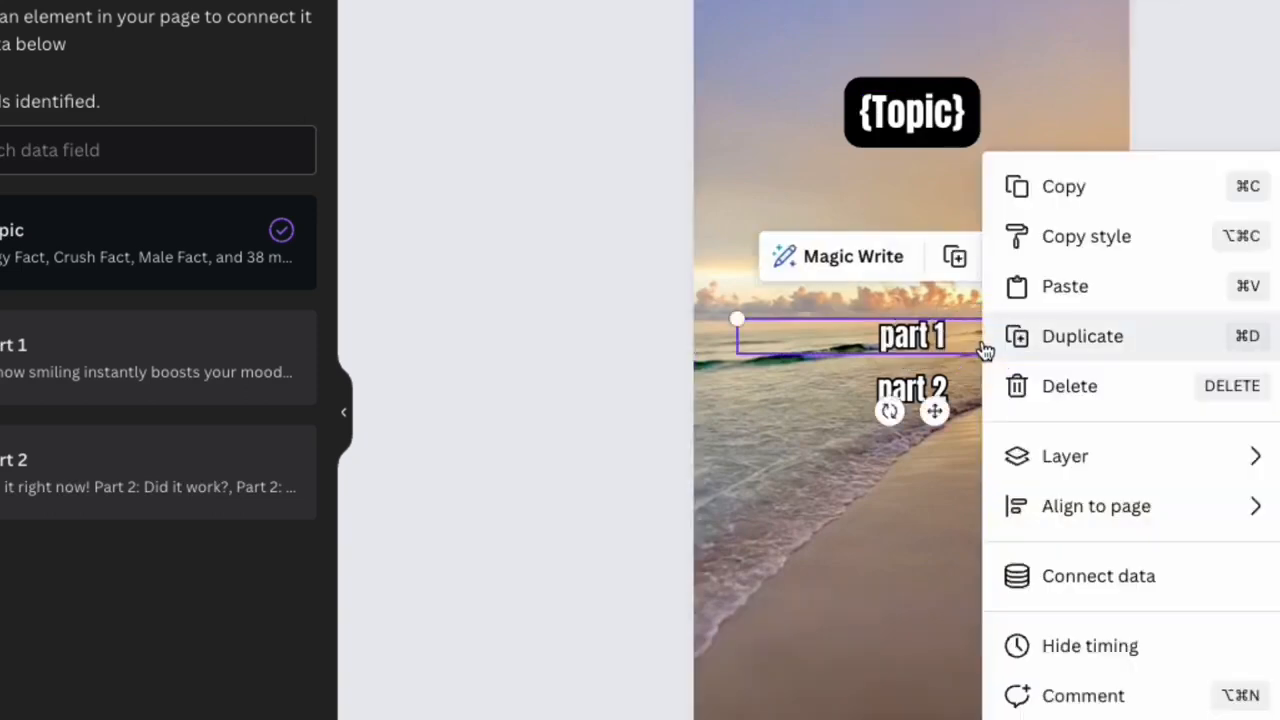
{"action": "left_click", "coordinate": [1161, 582]}
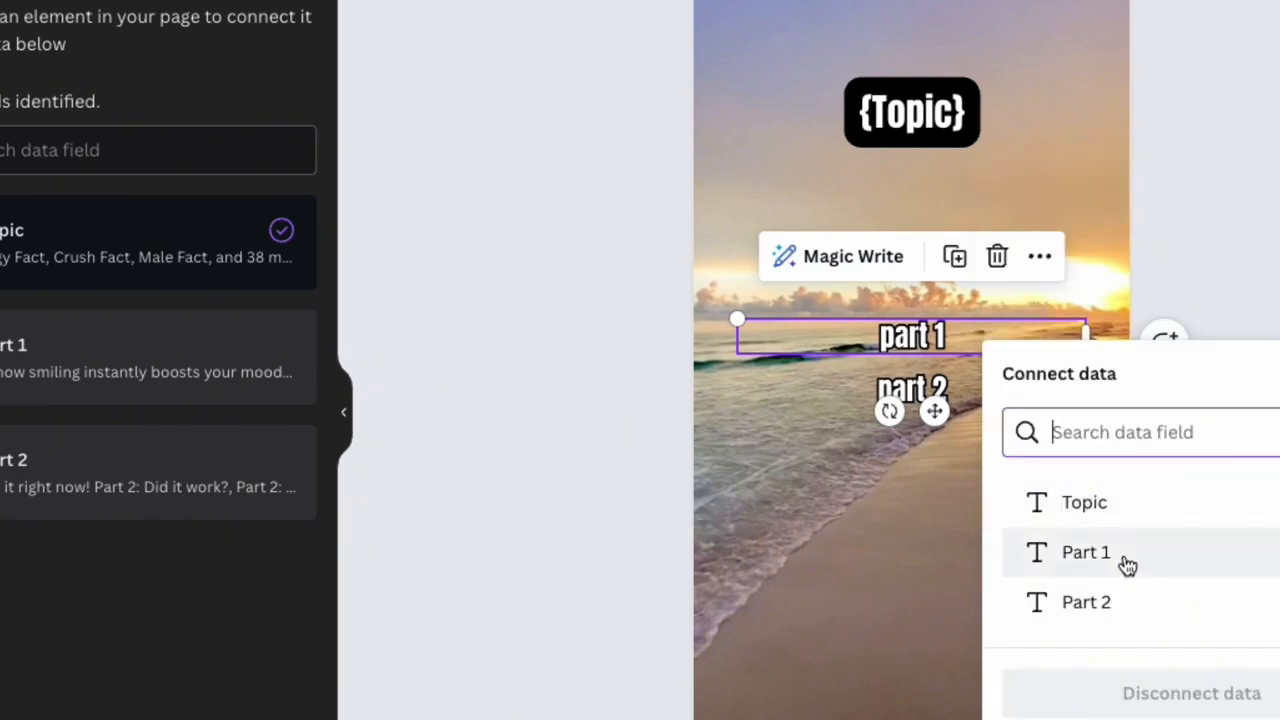
{"action": "left_click", "coordinate": [1126, 563]}
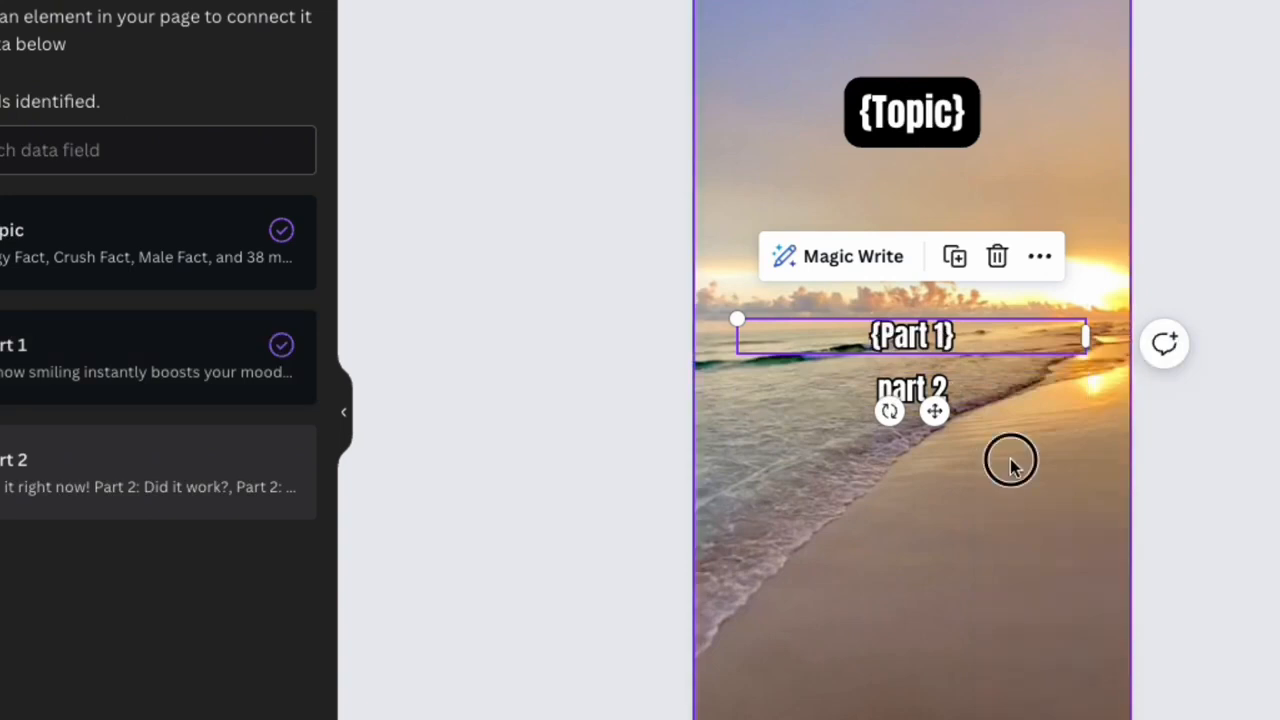
Step: Connect the "part 2" text on the page to the Part 2 data field
{"action": "left_click", "coordinate": [963, 391]}
{"action": "right_click", "coordinate": [961, 390]}
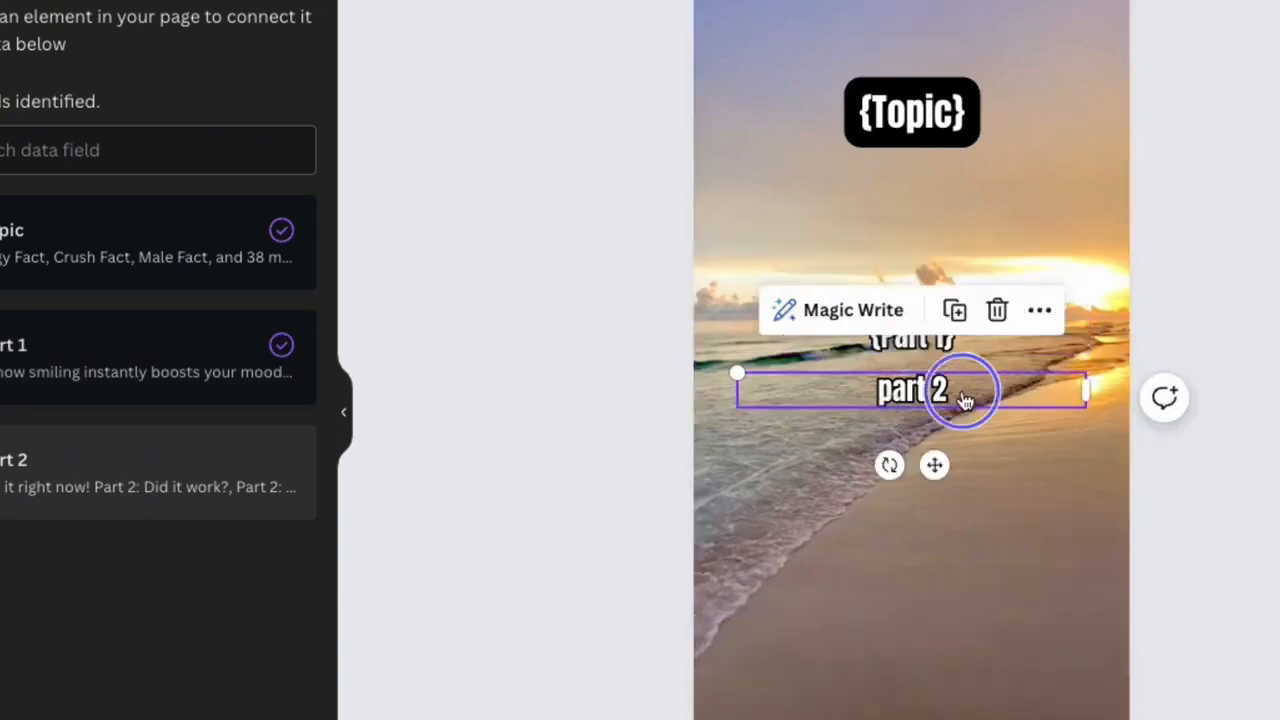
{"action": "left_click", "coordinate": [1119, 576]}
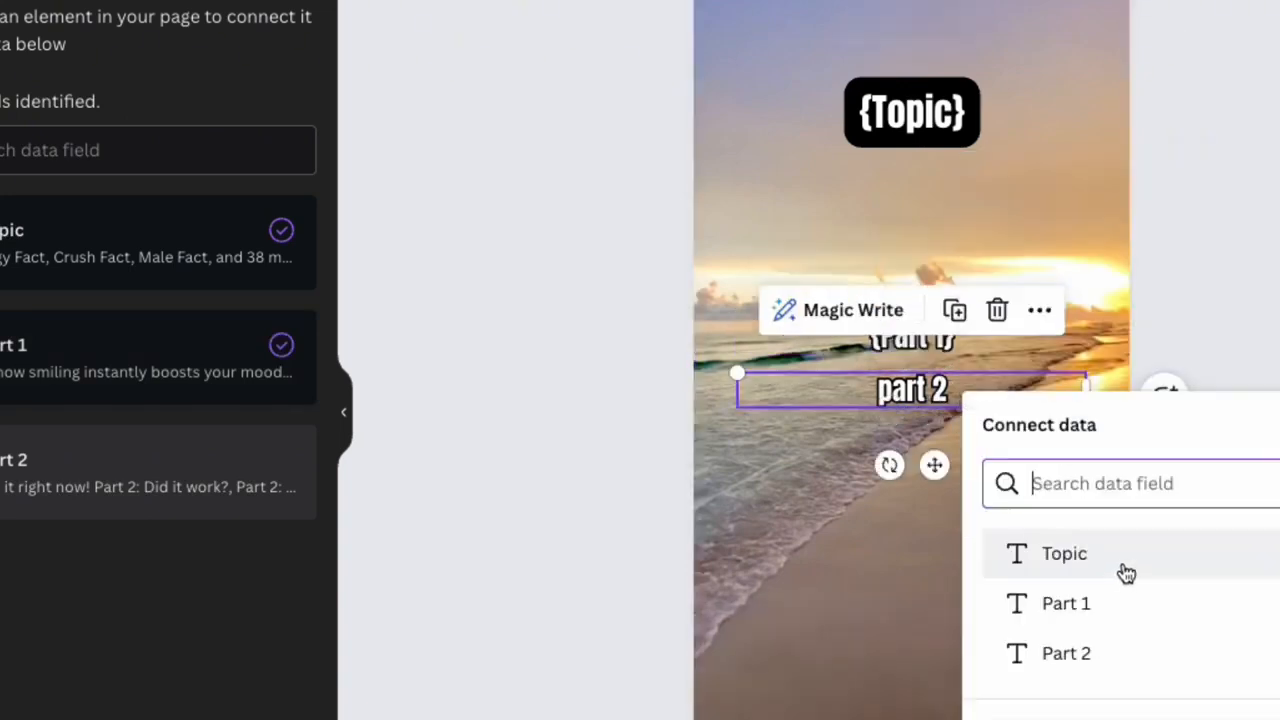
{"action": "left_click", "coordinate": [1118, 650]}
{"action": "left_click", "coordinate": [1057, 475]}
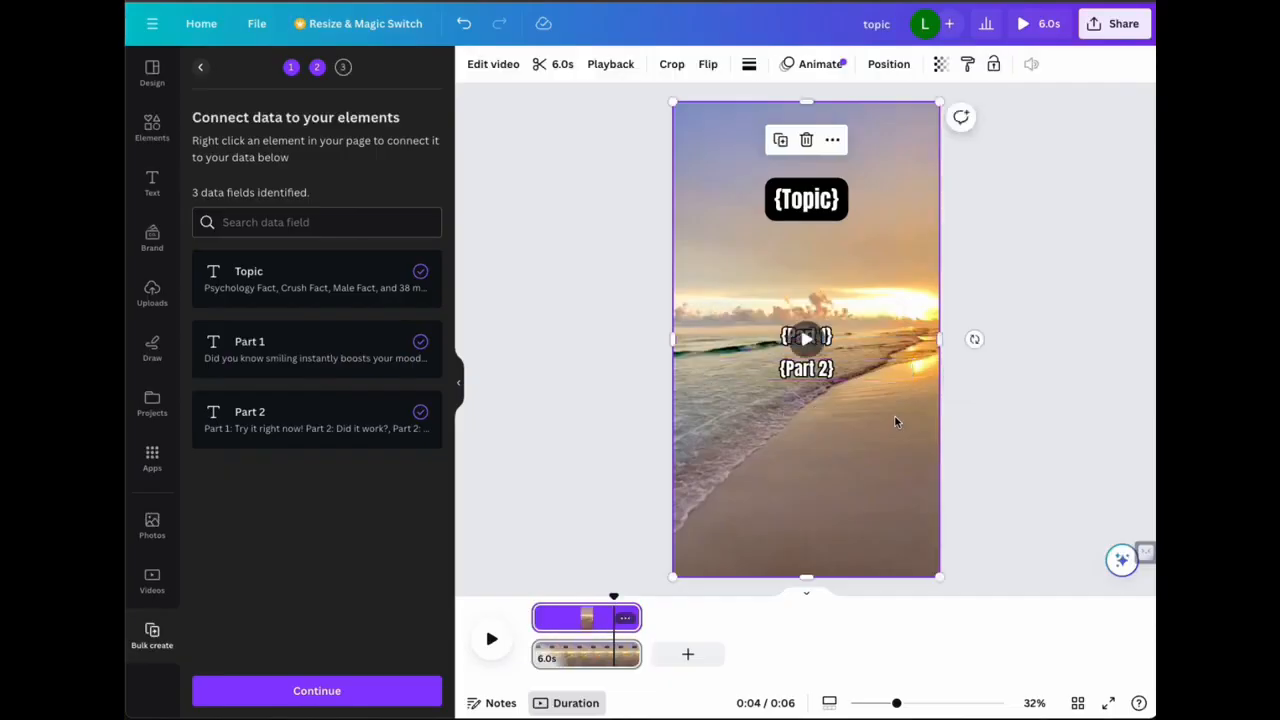
Step: Move the {Part 2} text up so it sits exactly over the {Part 1} text, centered on the page
{"action": "left_click", "coordinate": [986, 393]}
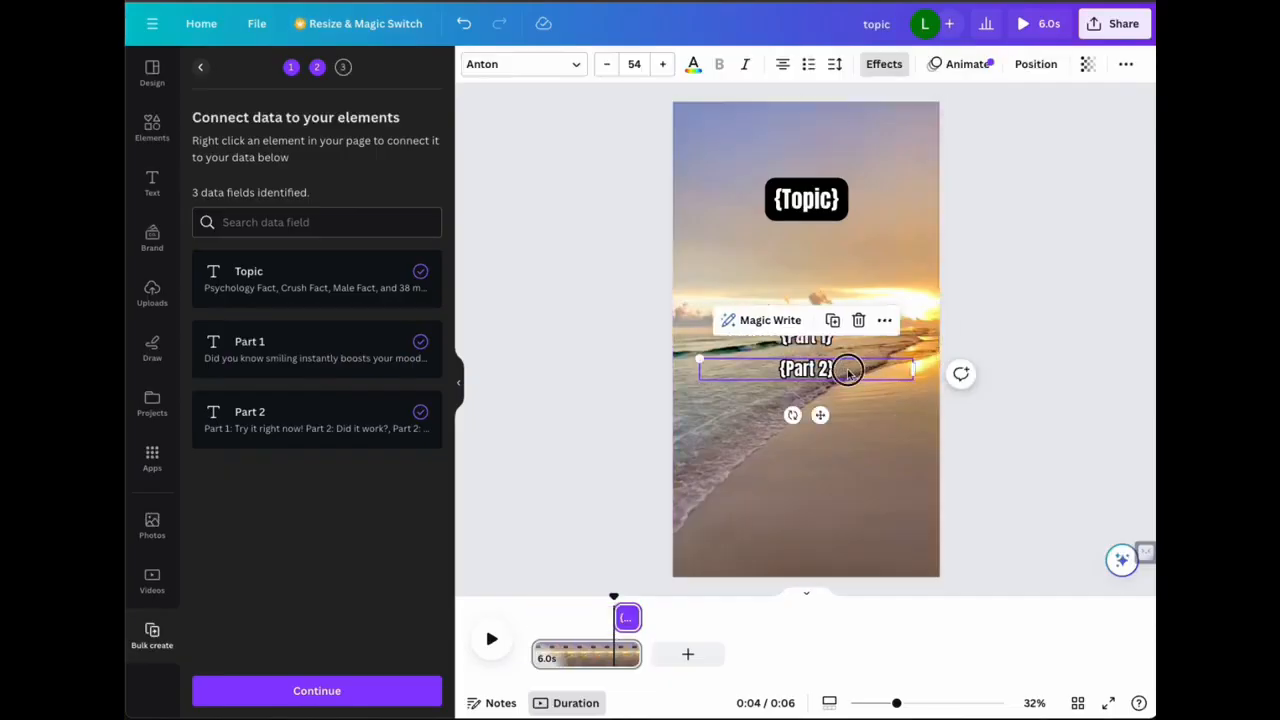
{"action": "left_click_drag", "start_coordinate": [848, 371], "coordinate": [850, 336]}
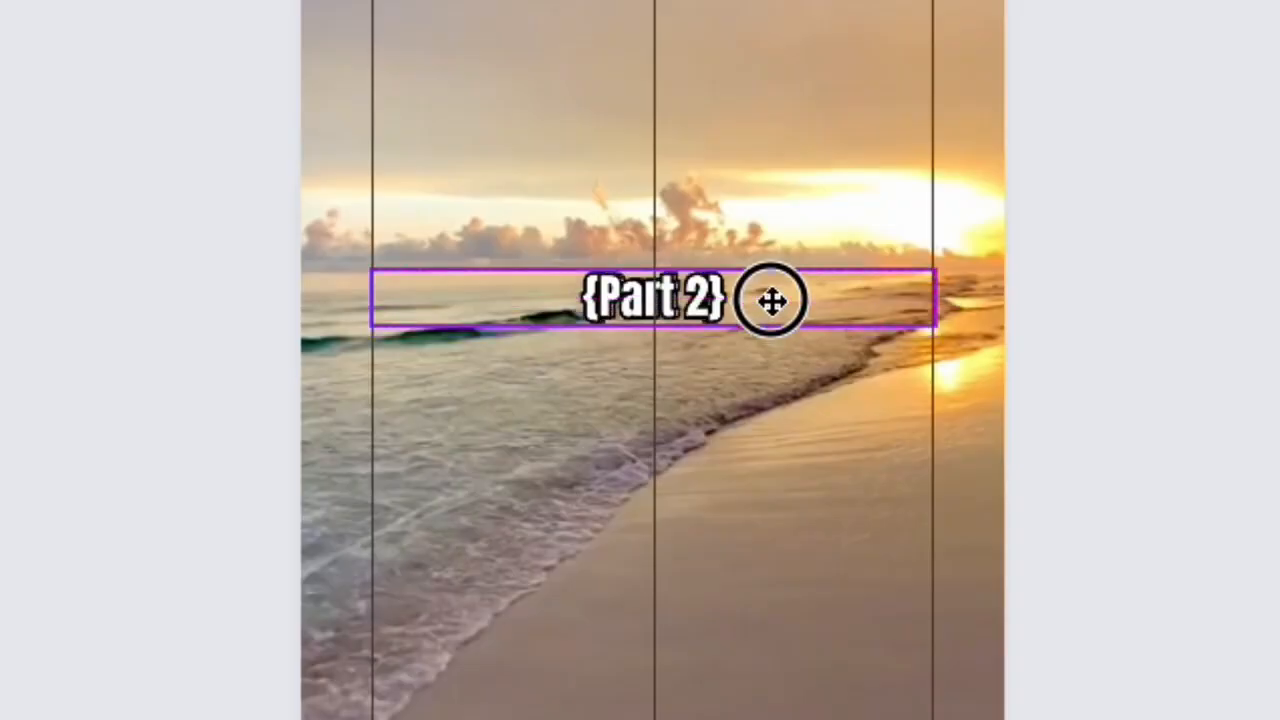
{"action": "left_click_drag", "start_coordinate": [772, 301], "coordinate": [771, 297]}
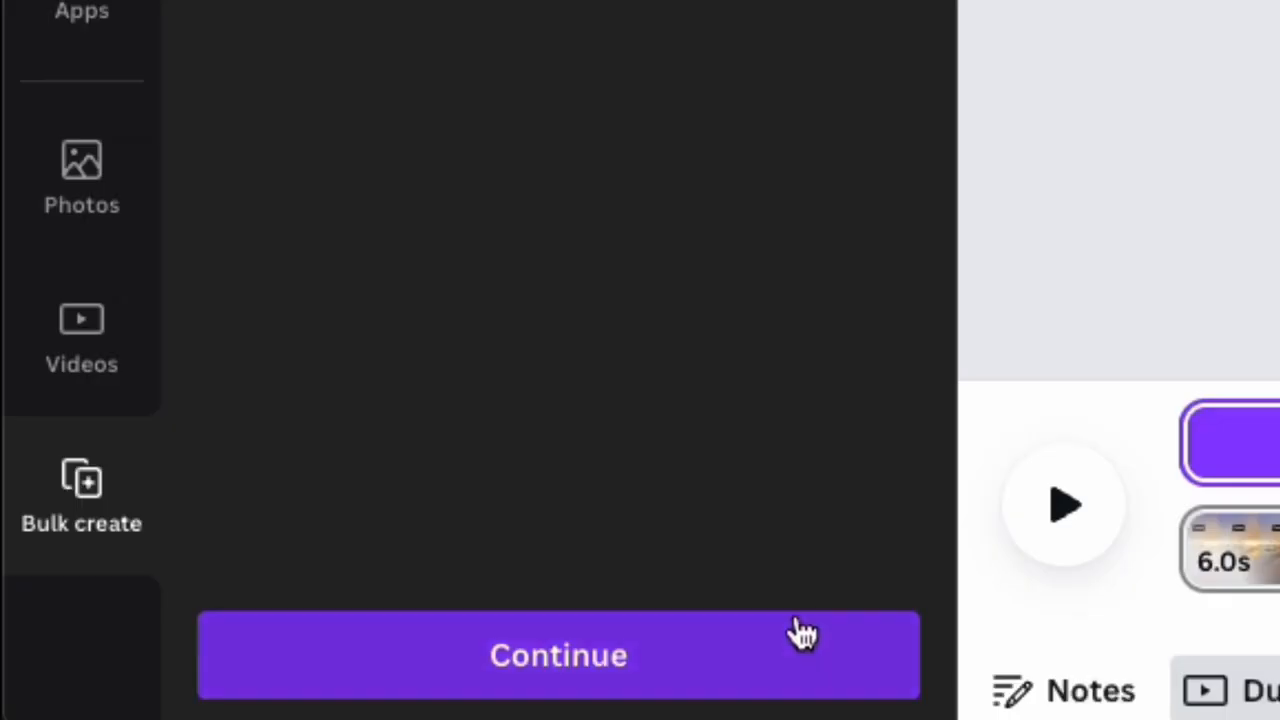
Step: Continue to applying the data and generate designs from all 41 selected rows
{"action": "left_click", "coordinate": [684, 664]}
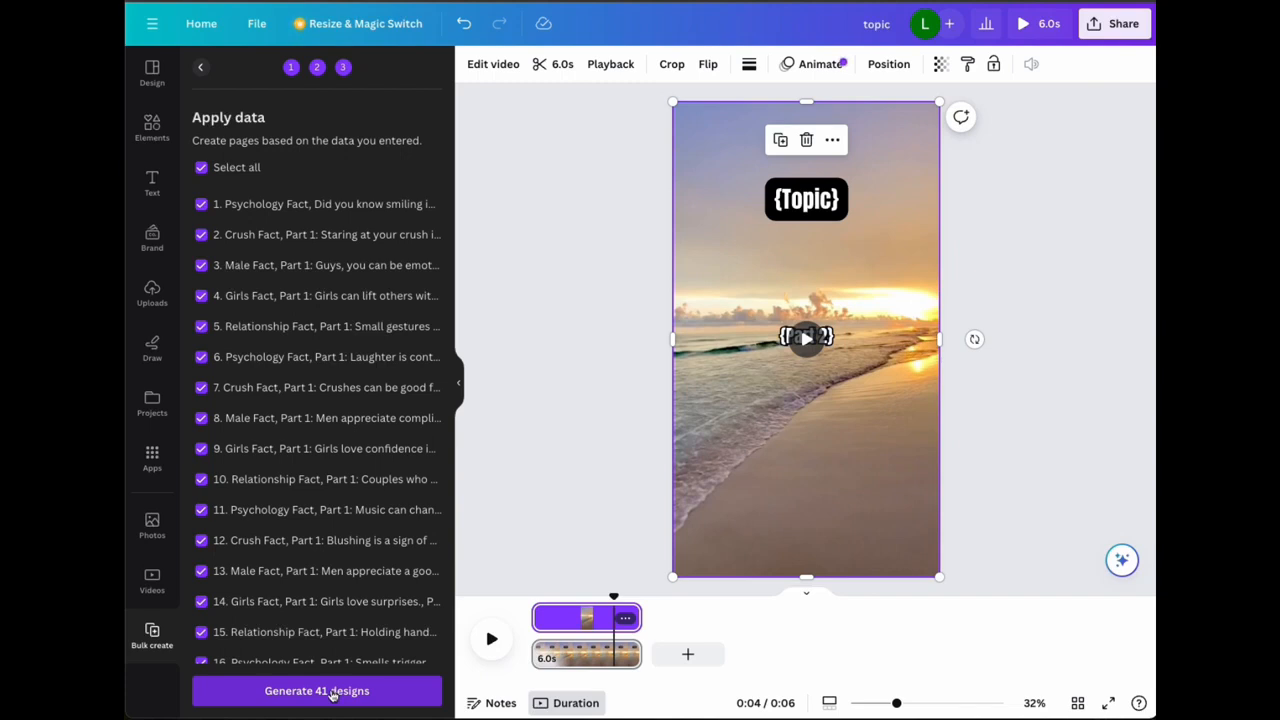
{"action": "left_click", "coordinate": [333, 691]}
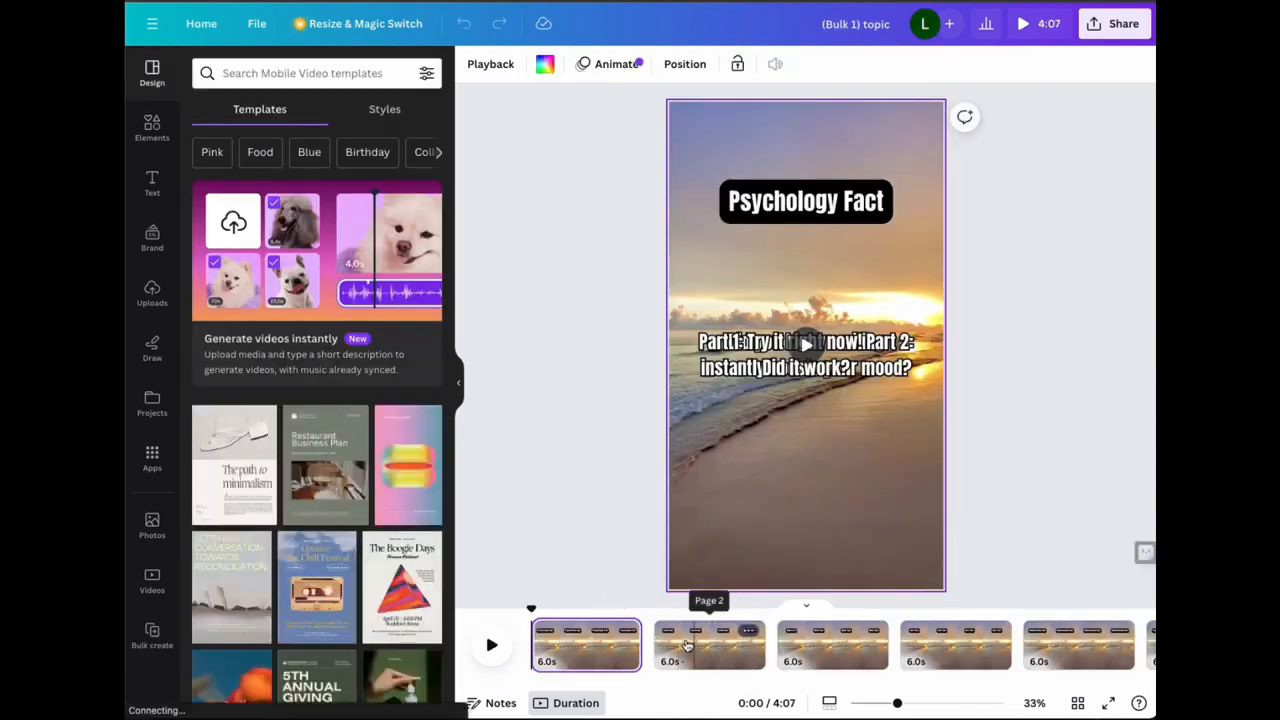
Step: Play the generated videos from the second page to the Relationship Fact page and look through the following pages
{"action": "left_click", "coordinate": [686, 645]}
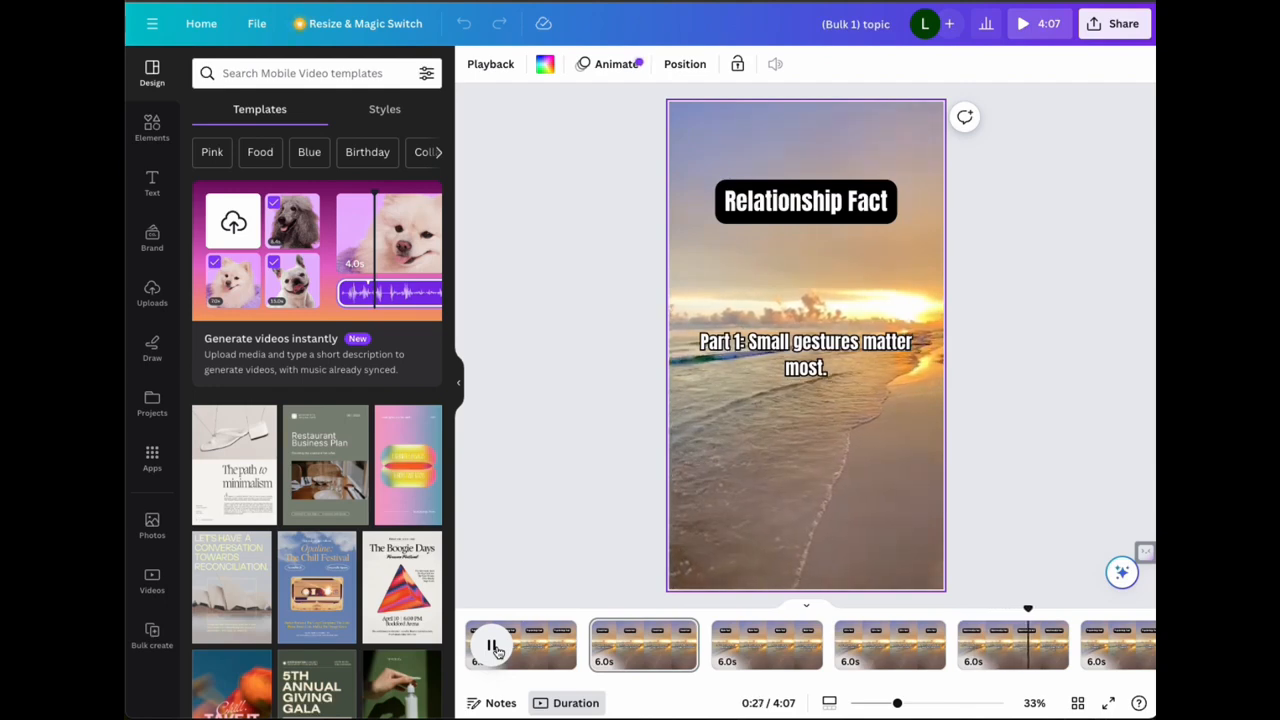
{"action": "left_click", "coordinate": [494, 647]}
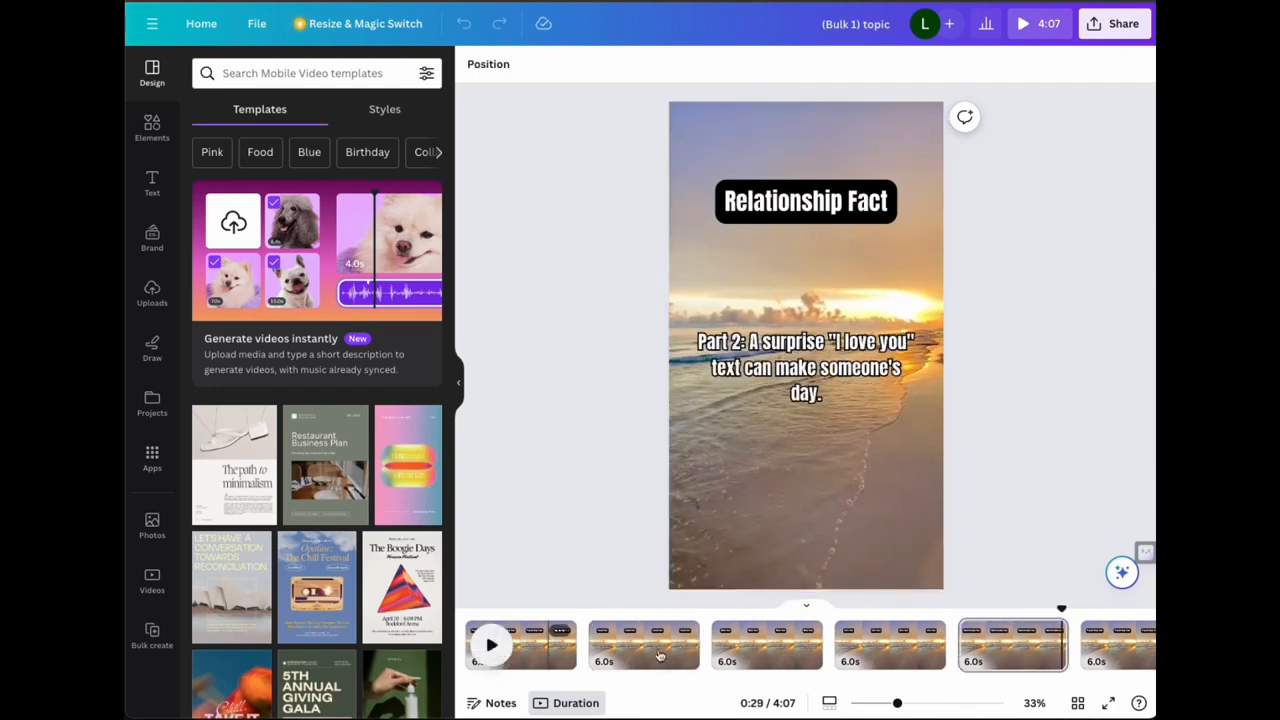
{"action": "scroll", "coordinate": [721, 656], "scroll_direction": "right", "scroll_amount": 2}
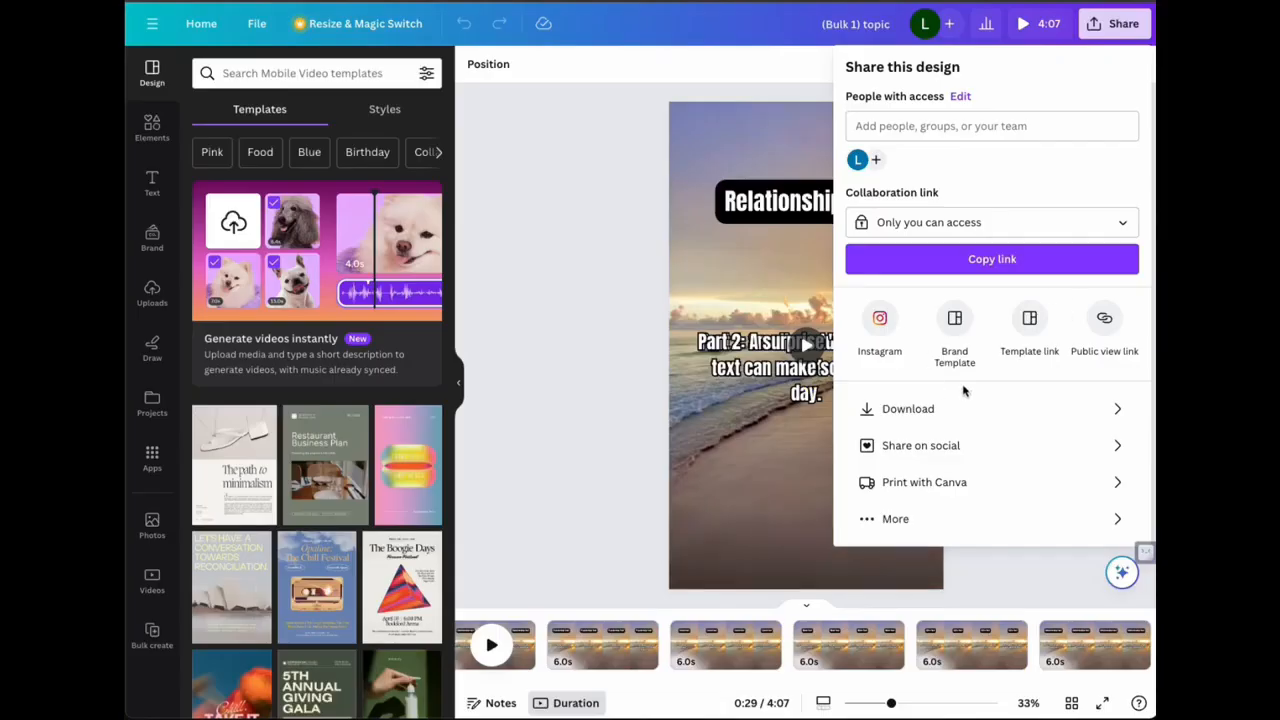
Step: Open the MP4 Video download settings for all pages and turn the option to download pages as separate files on and back off
{"action": "left_click", "coordinate": [1117, 409]}
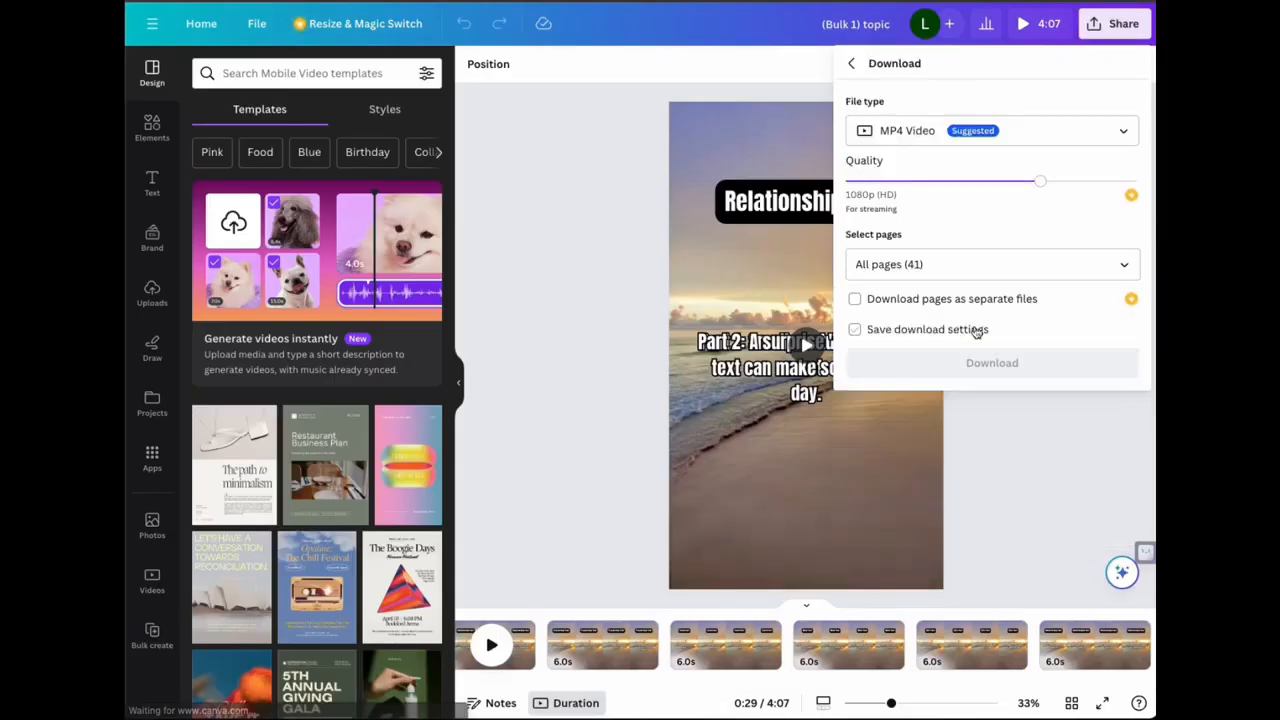
{"action": "left_click", "coordinate": [864, 300]}
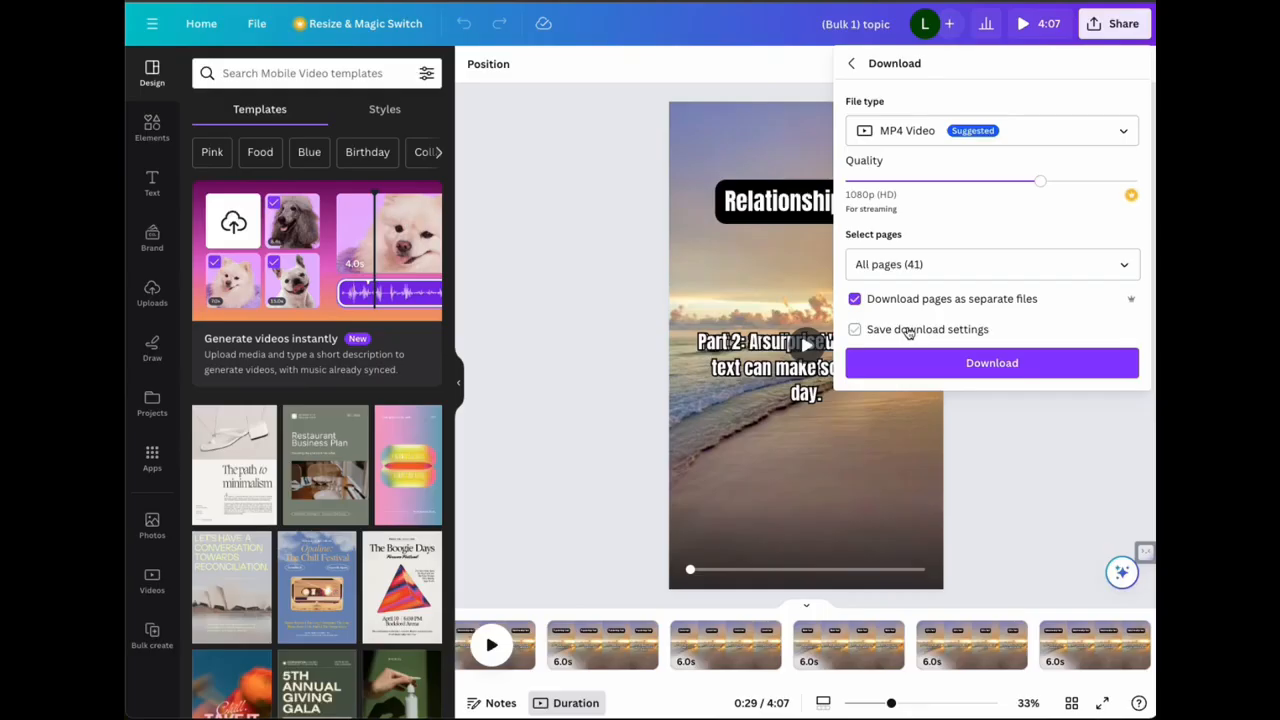
{"action": "left_click", "coordinate": [902, 300]}
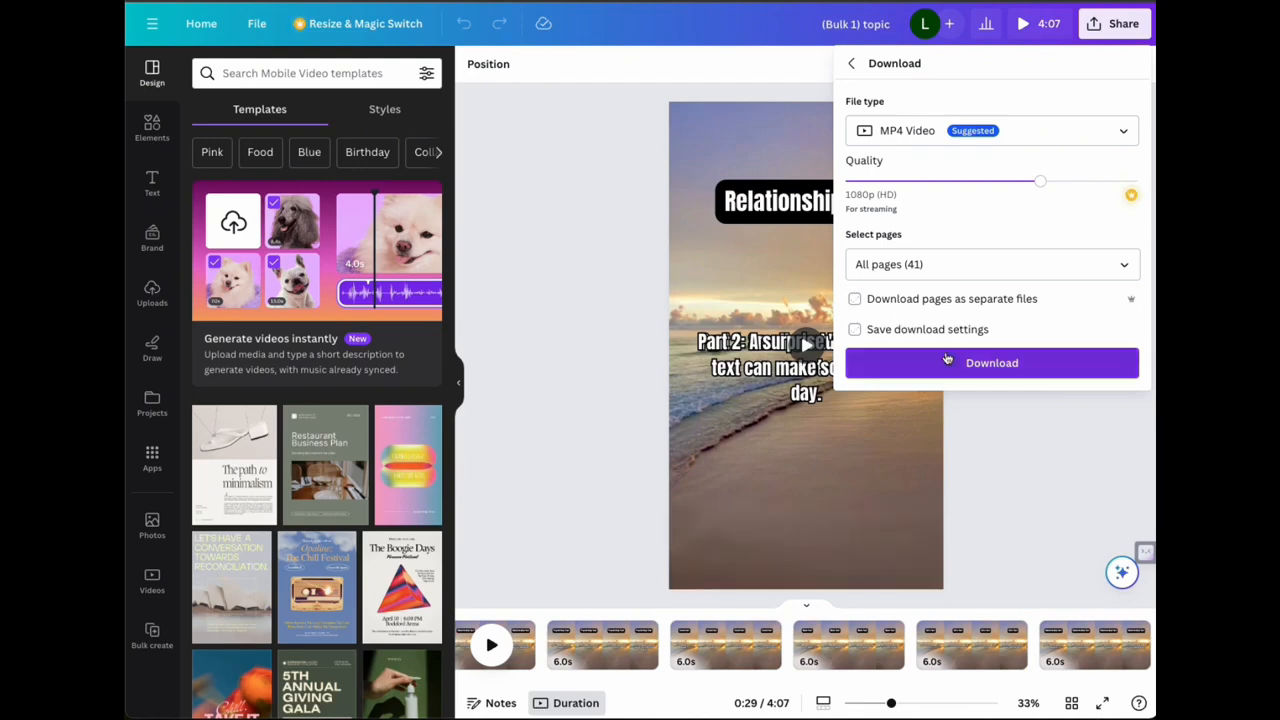